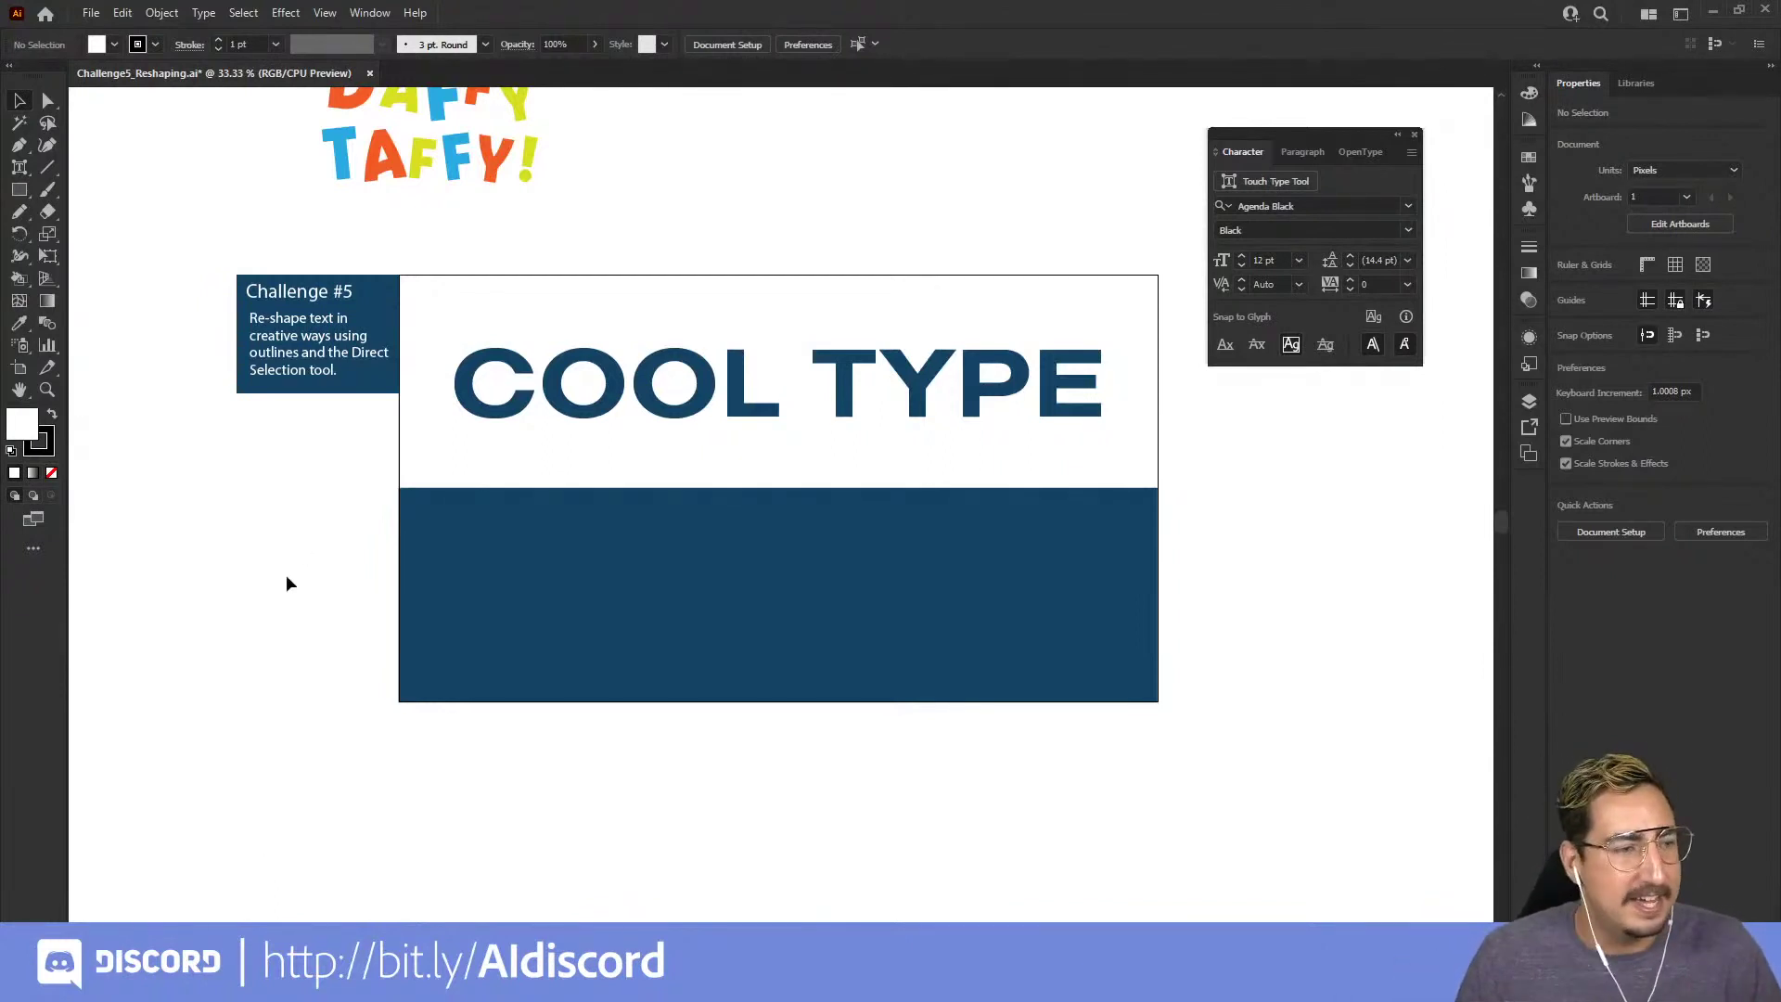
- Replace the word TYPE with BEANS in the COOL TYPE headline
{"action": "scroll", "coordinate": [544, 268], "scroll_direction": "up", "scroll_amount": 2}
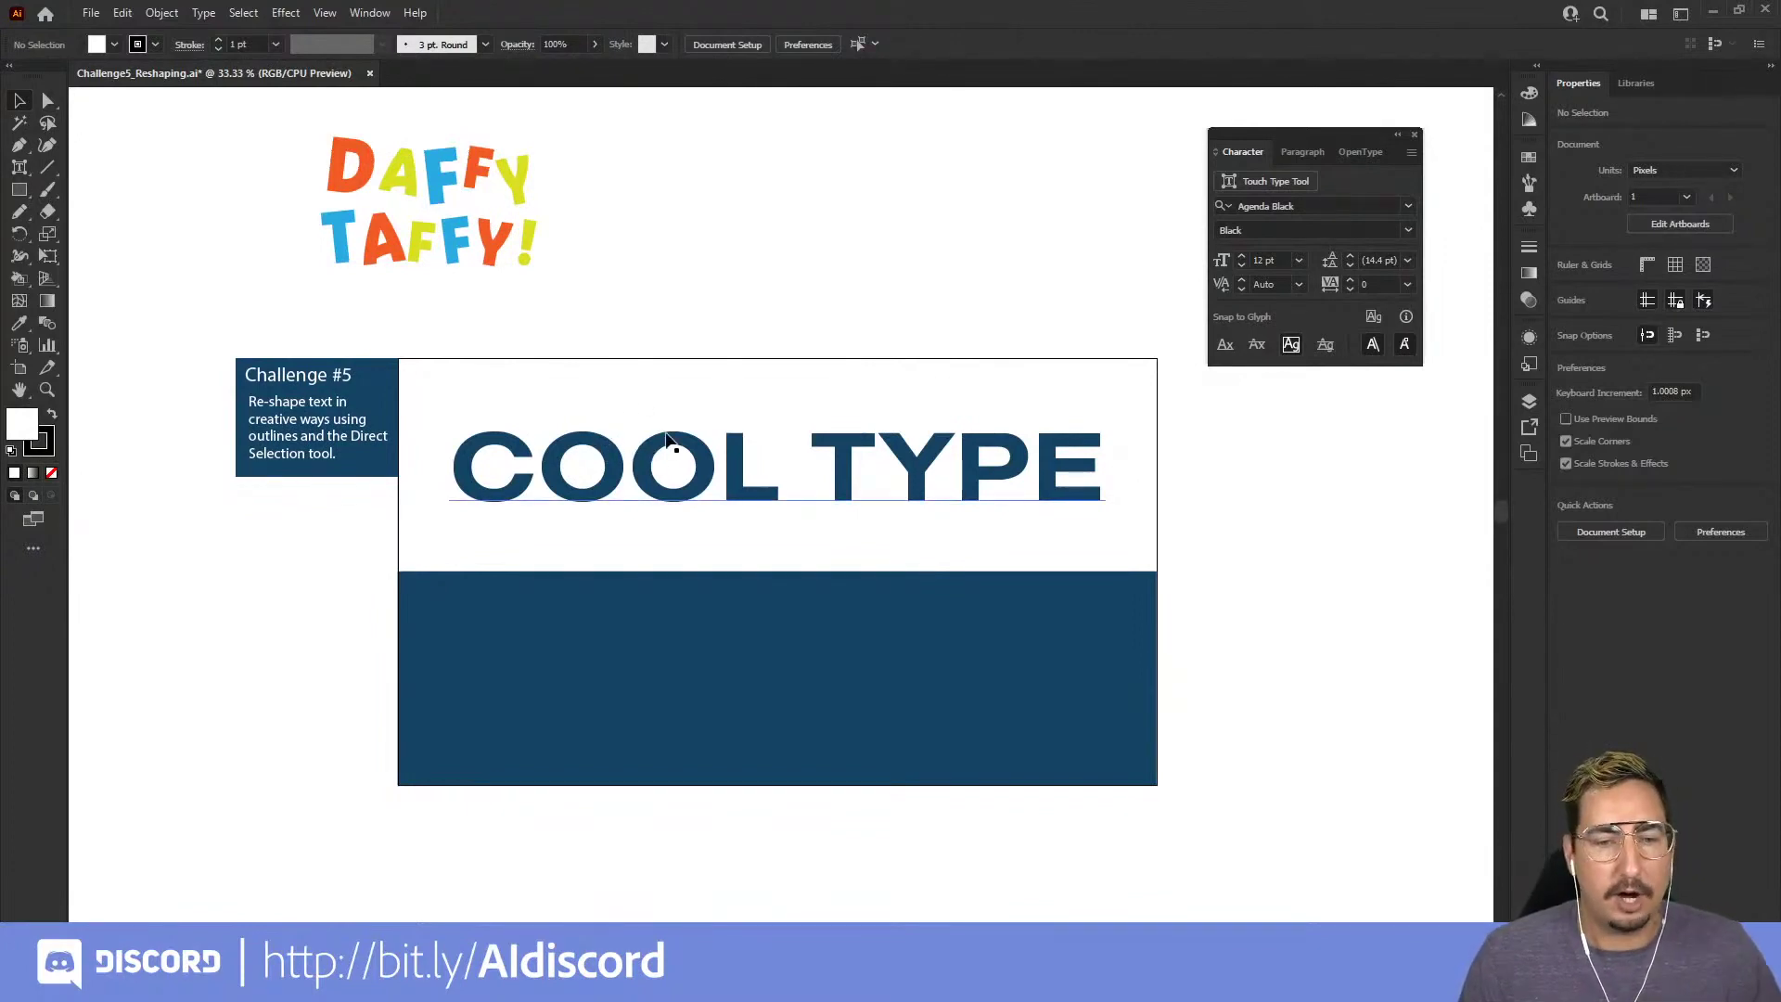
{"action": "left_click", "coordinate": [746, 468]}
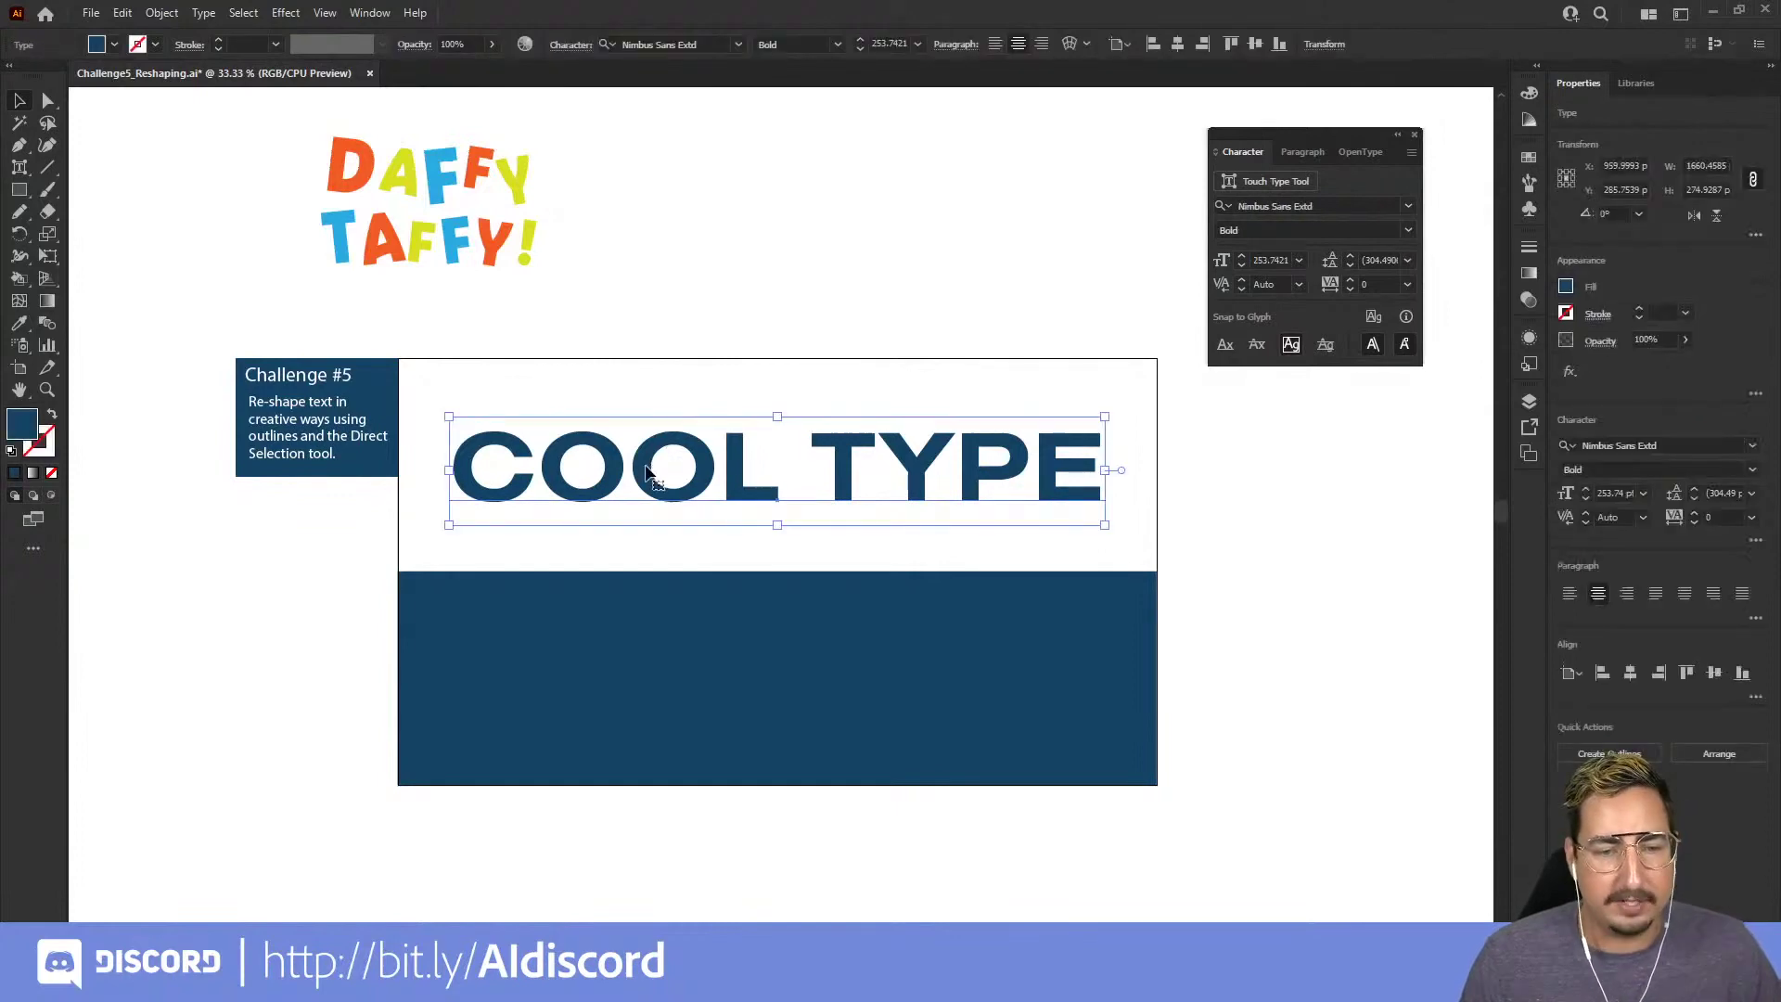
{"action": "double_click", "coordinate": [848, 461]}
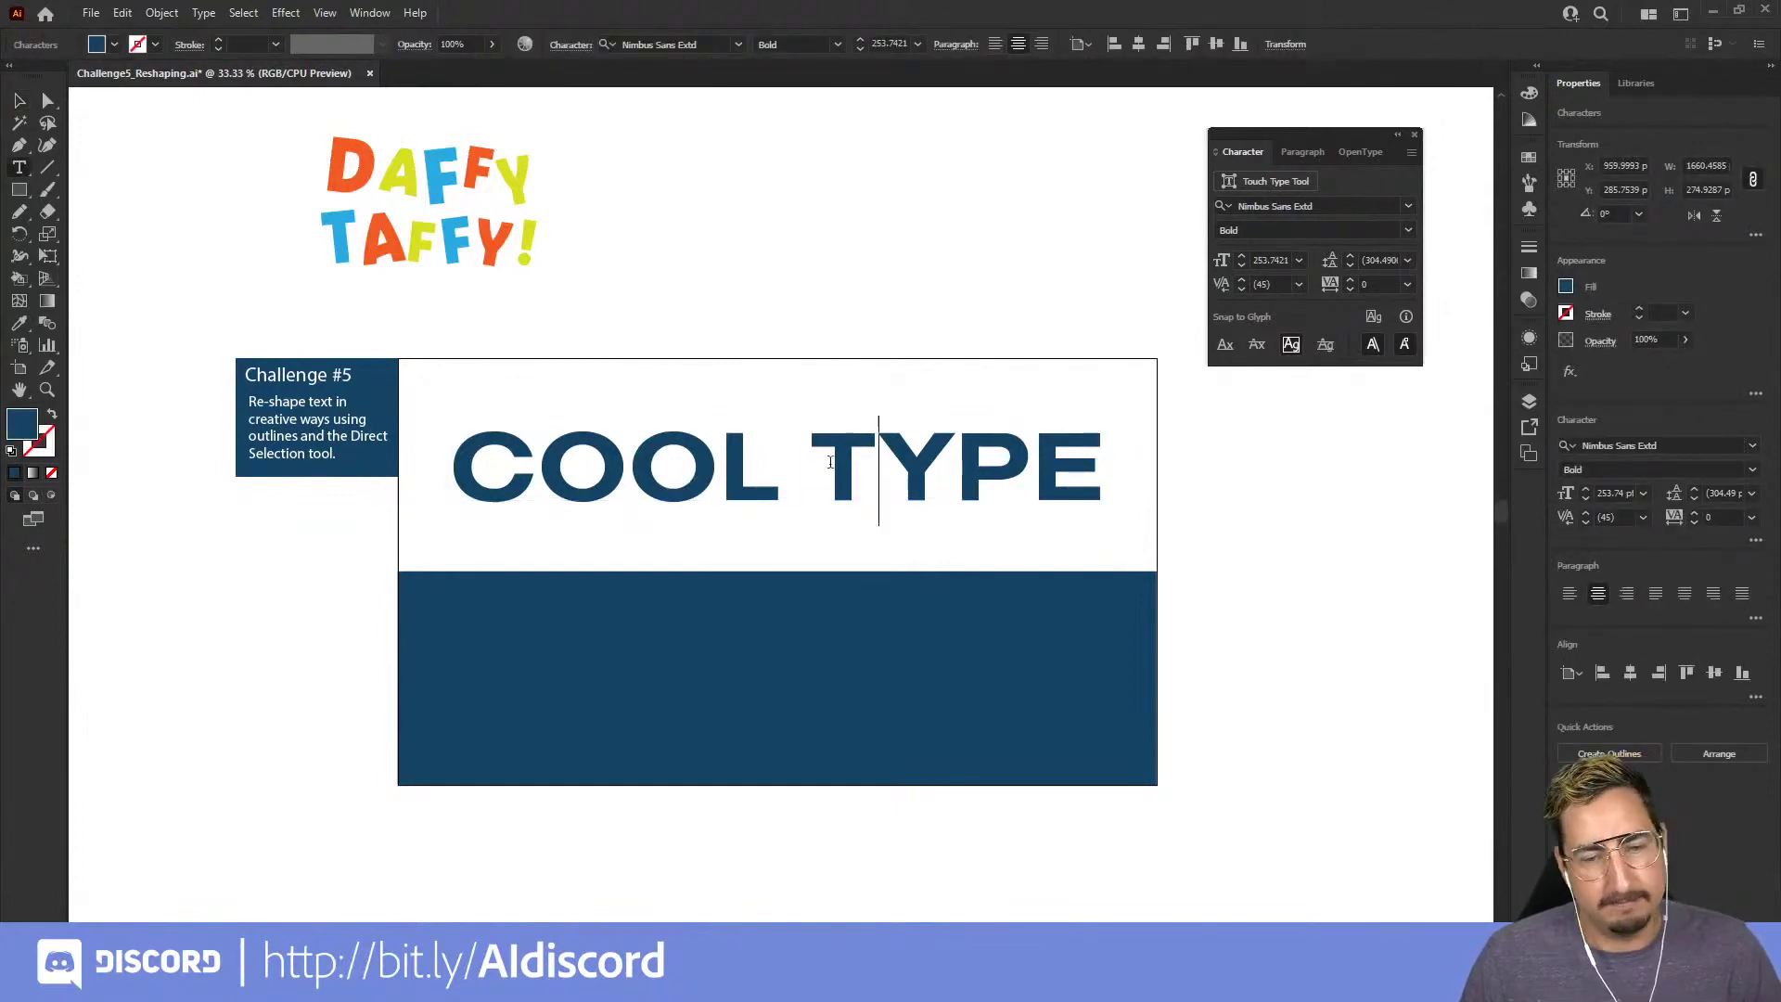
{"action": "left_click_drag", "start_coordinate": [830, 461], "coordinate": [1132, 459]}
{"action": "type", "text": "b"}
{"action": "key", "text": "BackSpace"}
{"action": "key", "text": "Caps_Lock"}
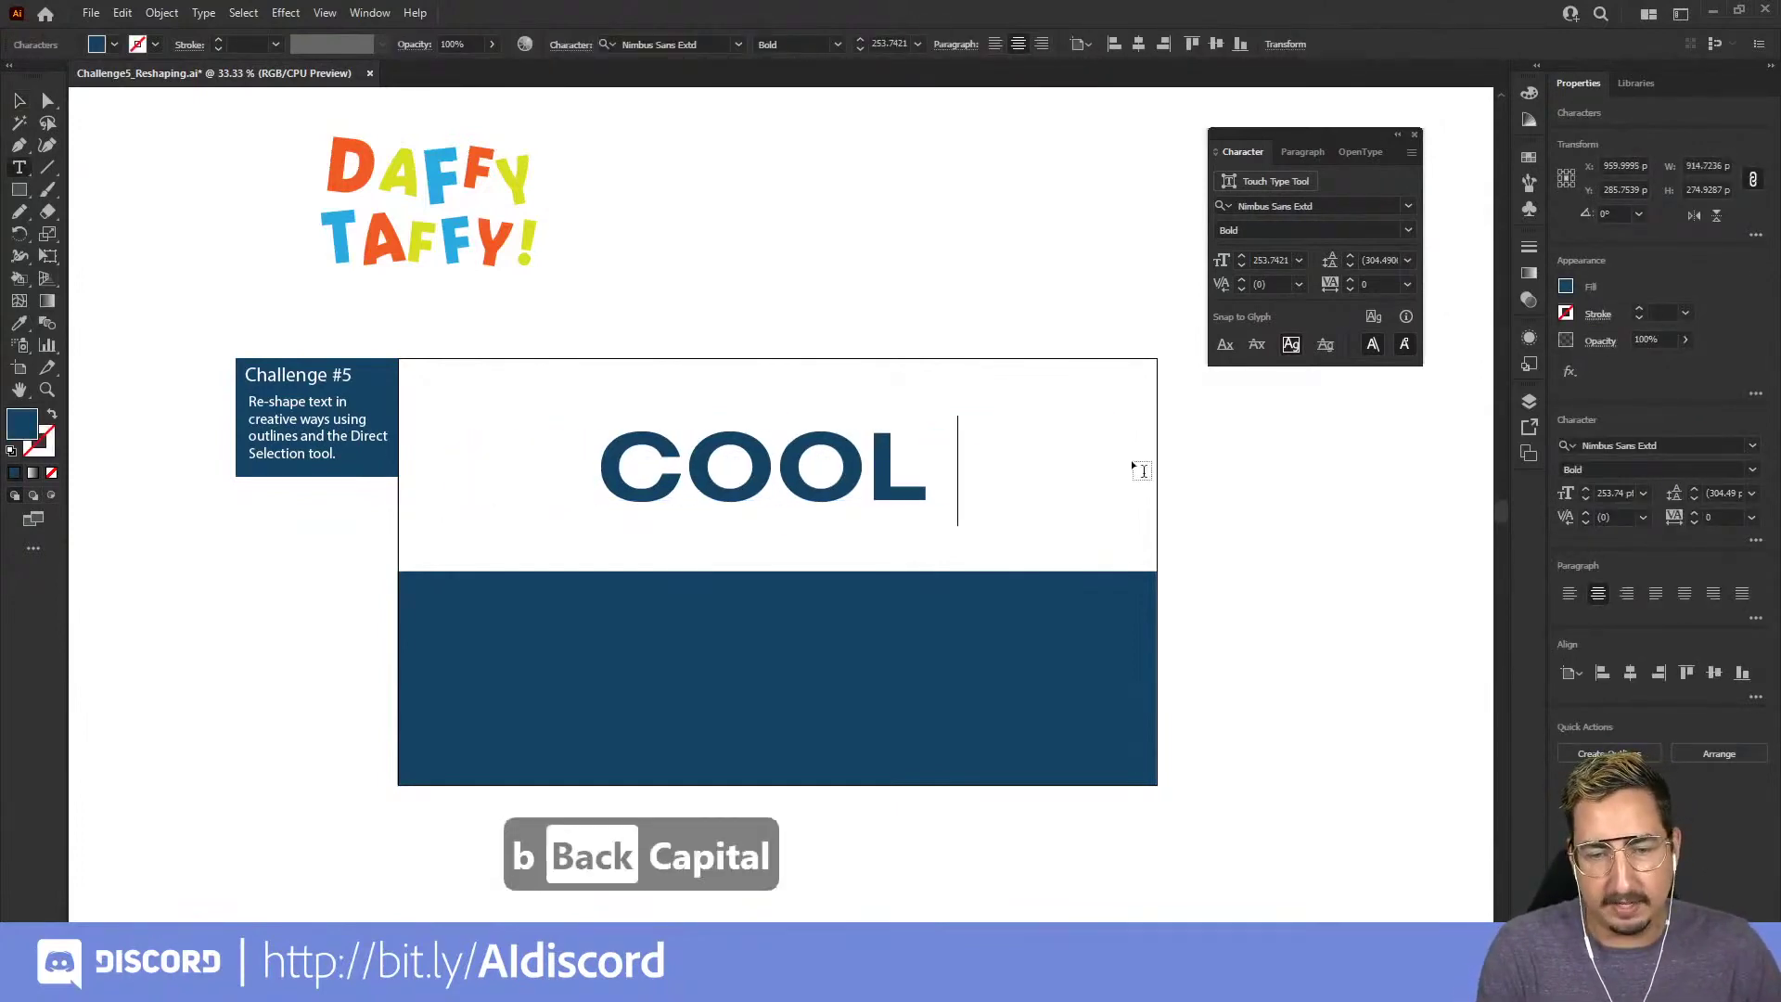
{"action": "type", "text": "BEANS"}
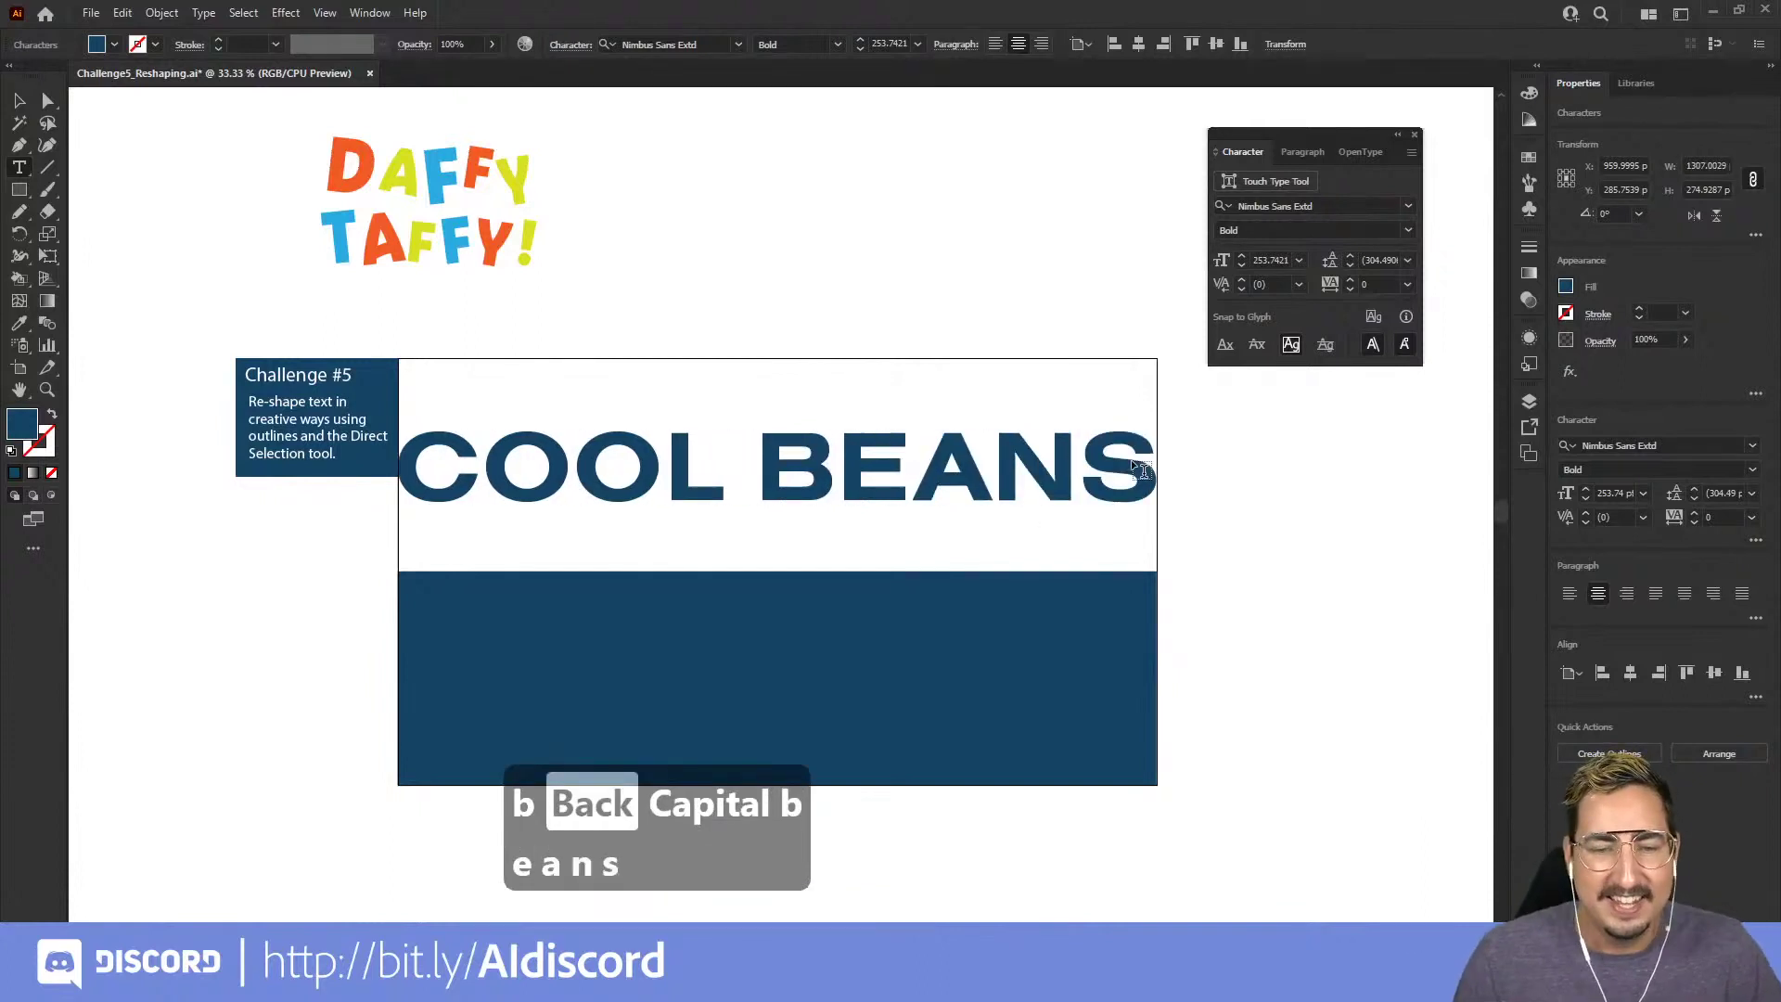
- Change the word BEANS in the headline back to TYPE and finish the text edit
{"action": "left_click_drag", "start_coordinate": [802, 481], "coordinate": [1157, 484]}
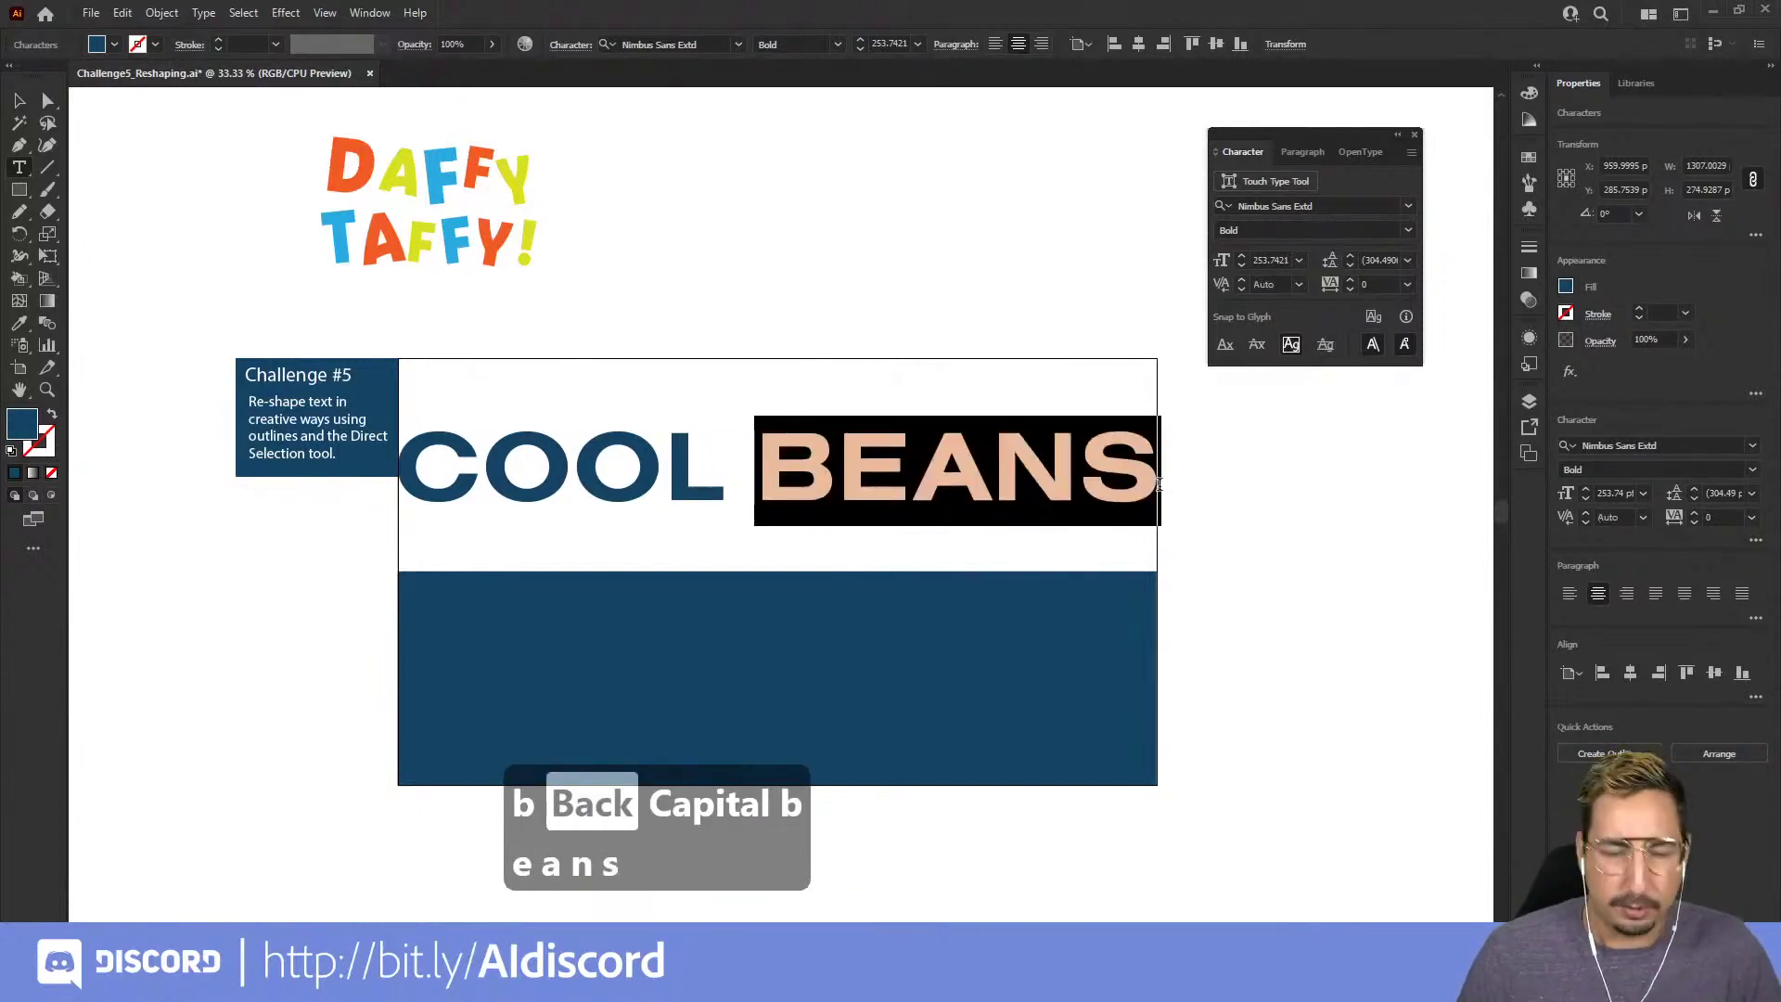
{"action": "type", "text": "TYPE"}
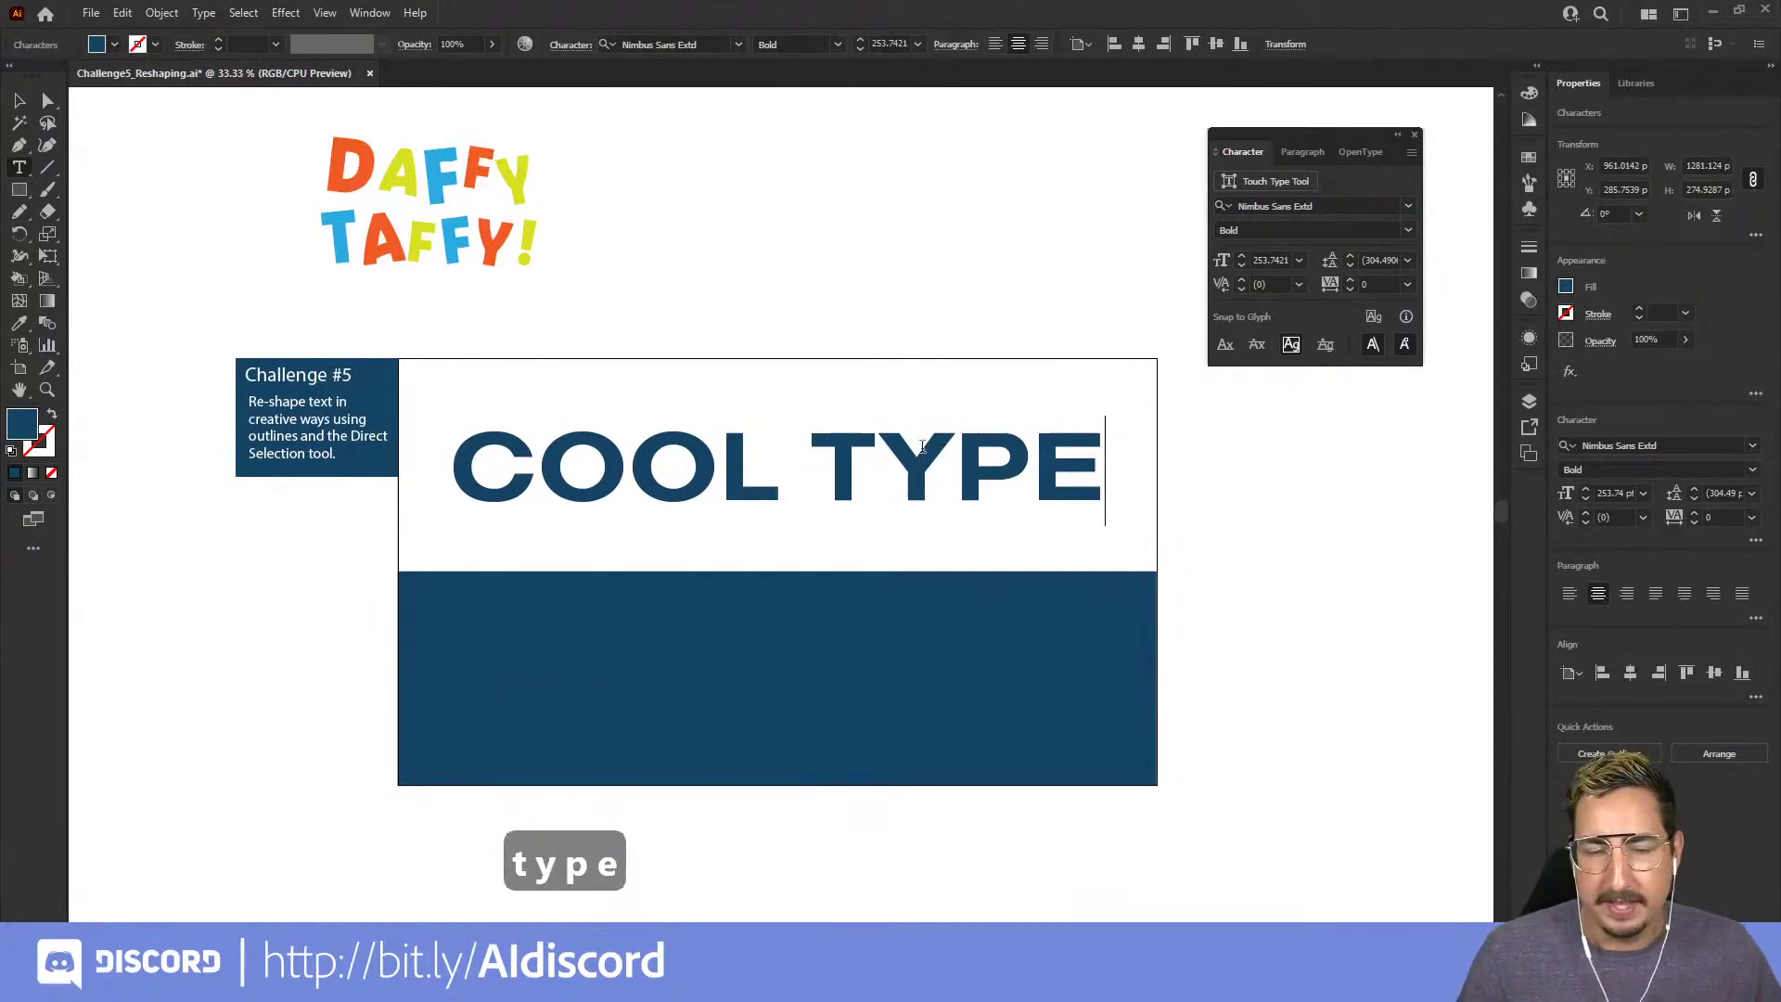
{"action": "key", "text": "Escape"}
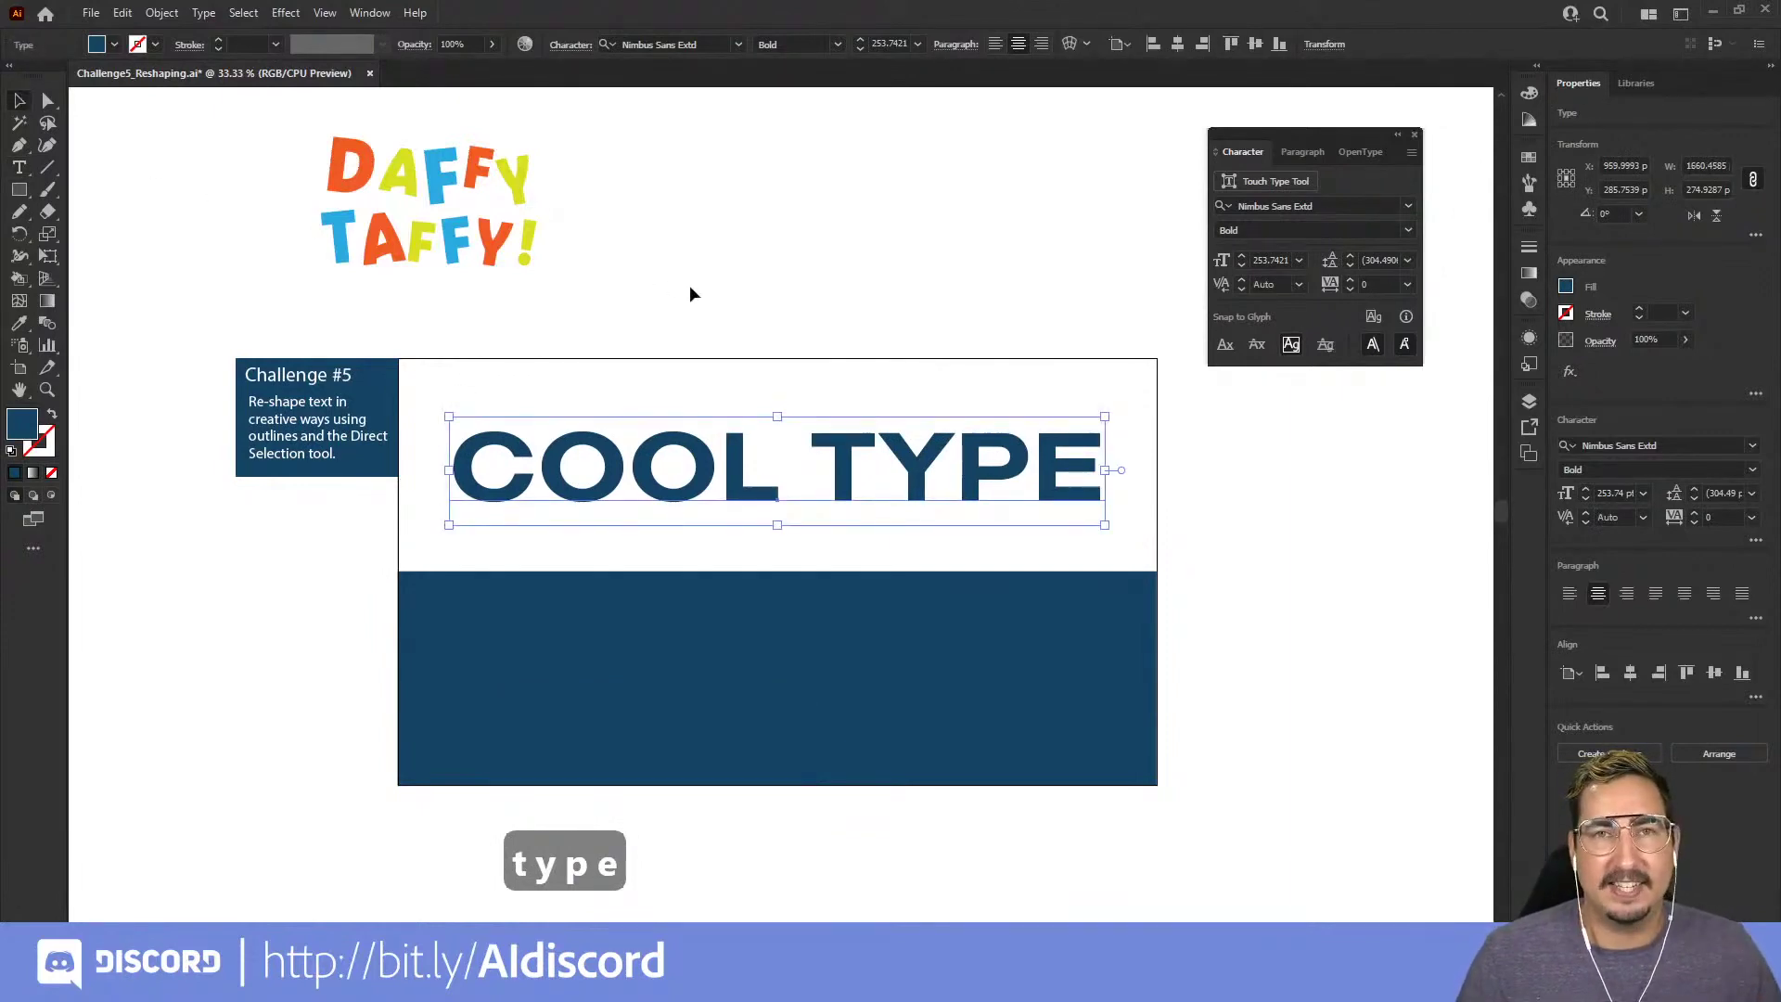
{"action": "left_click", "coordinate": [679, 324]}
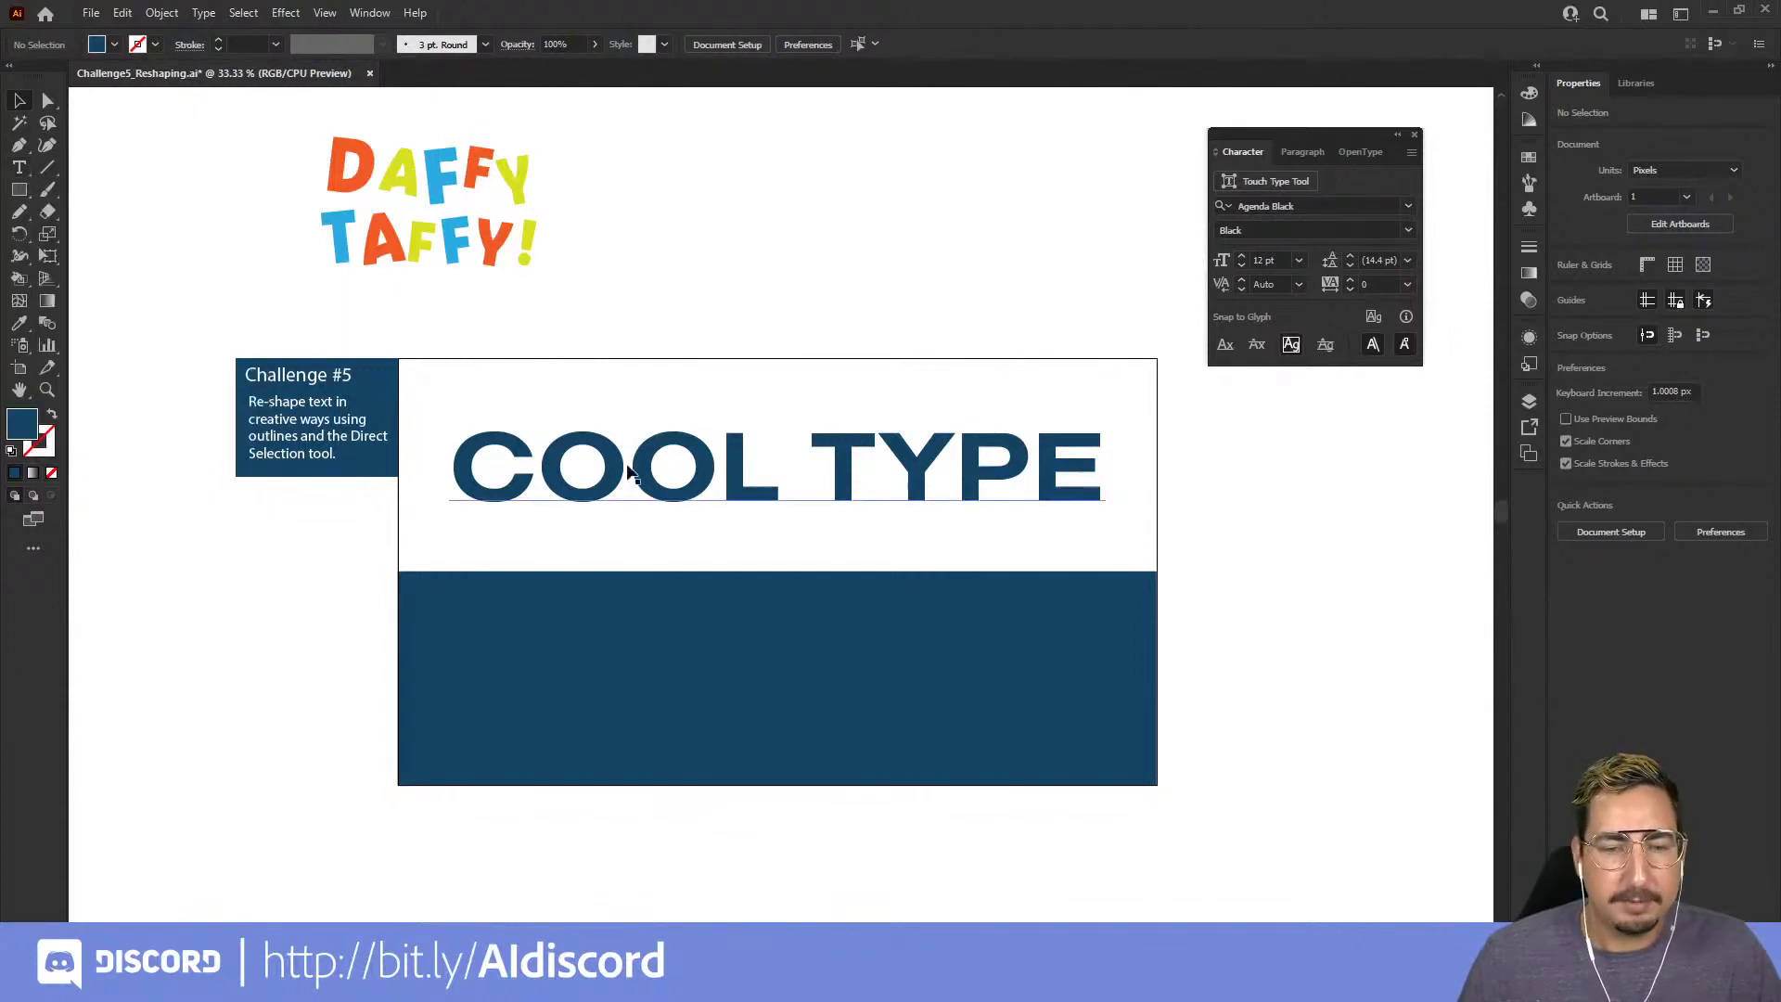
- Expand the COOL TYPE text's object and fill into editable letter outlines
{"action": "left_click", "coordinate": [775, 481]}
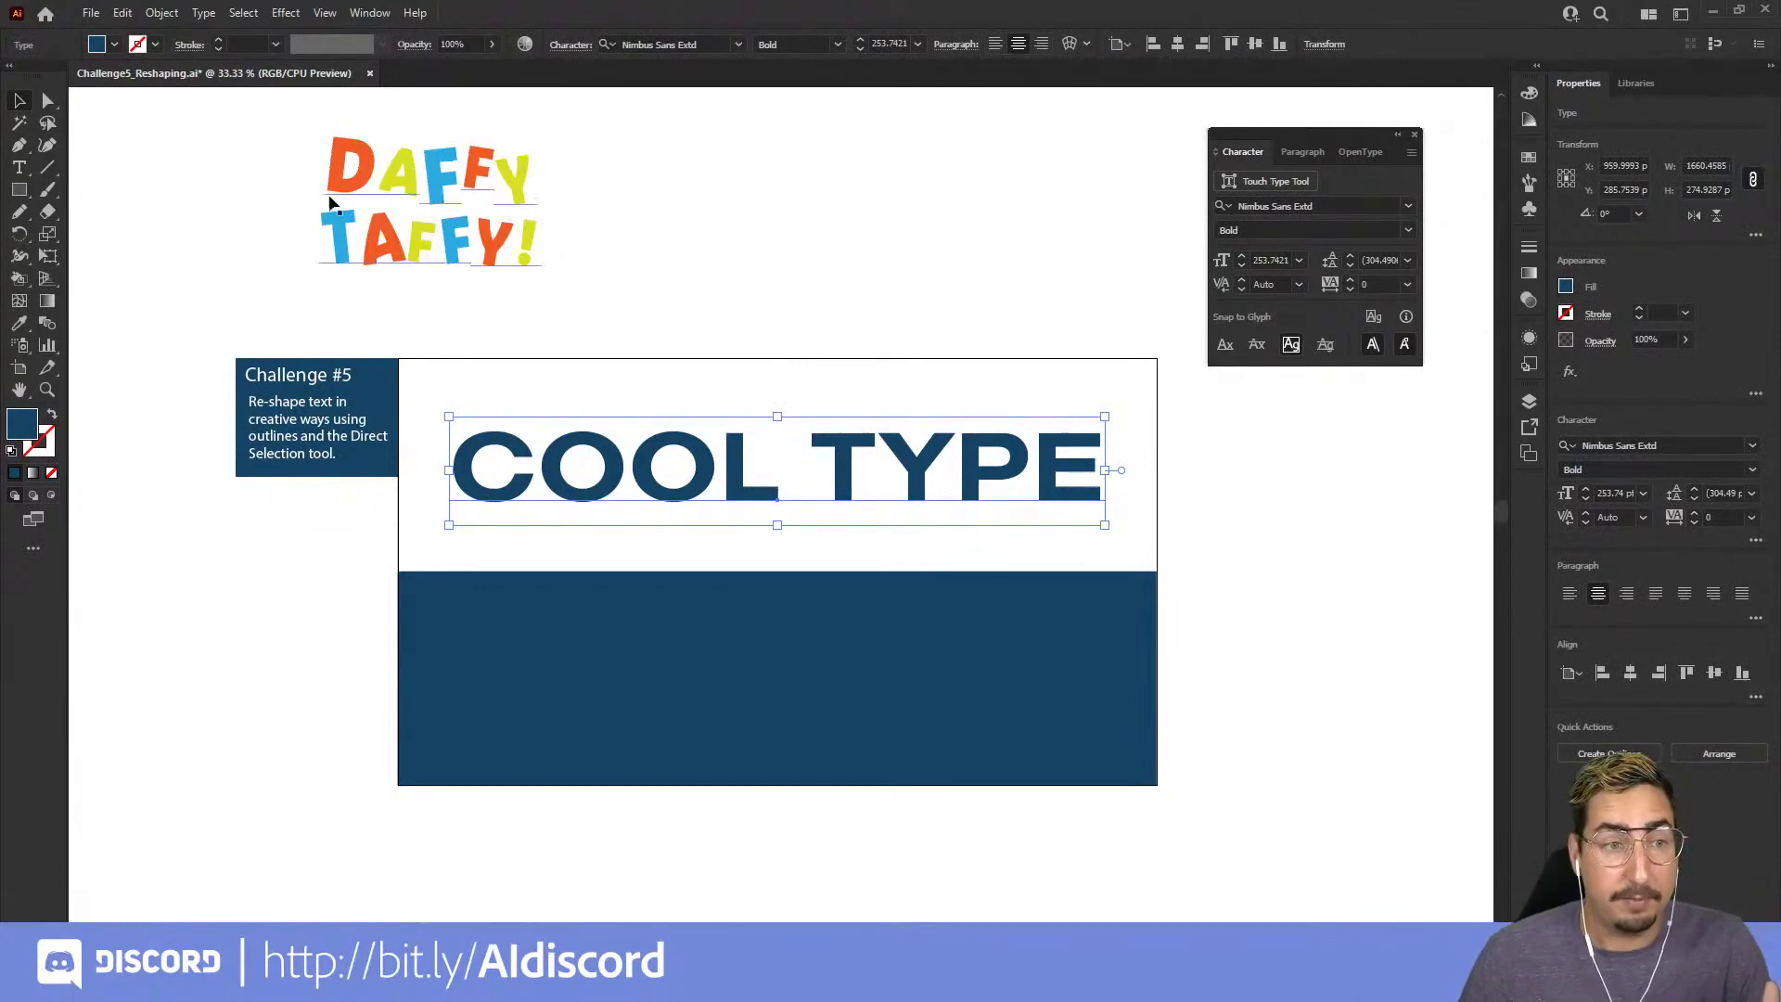
{"action": "left_click", "coordinate": [162, 13]}
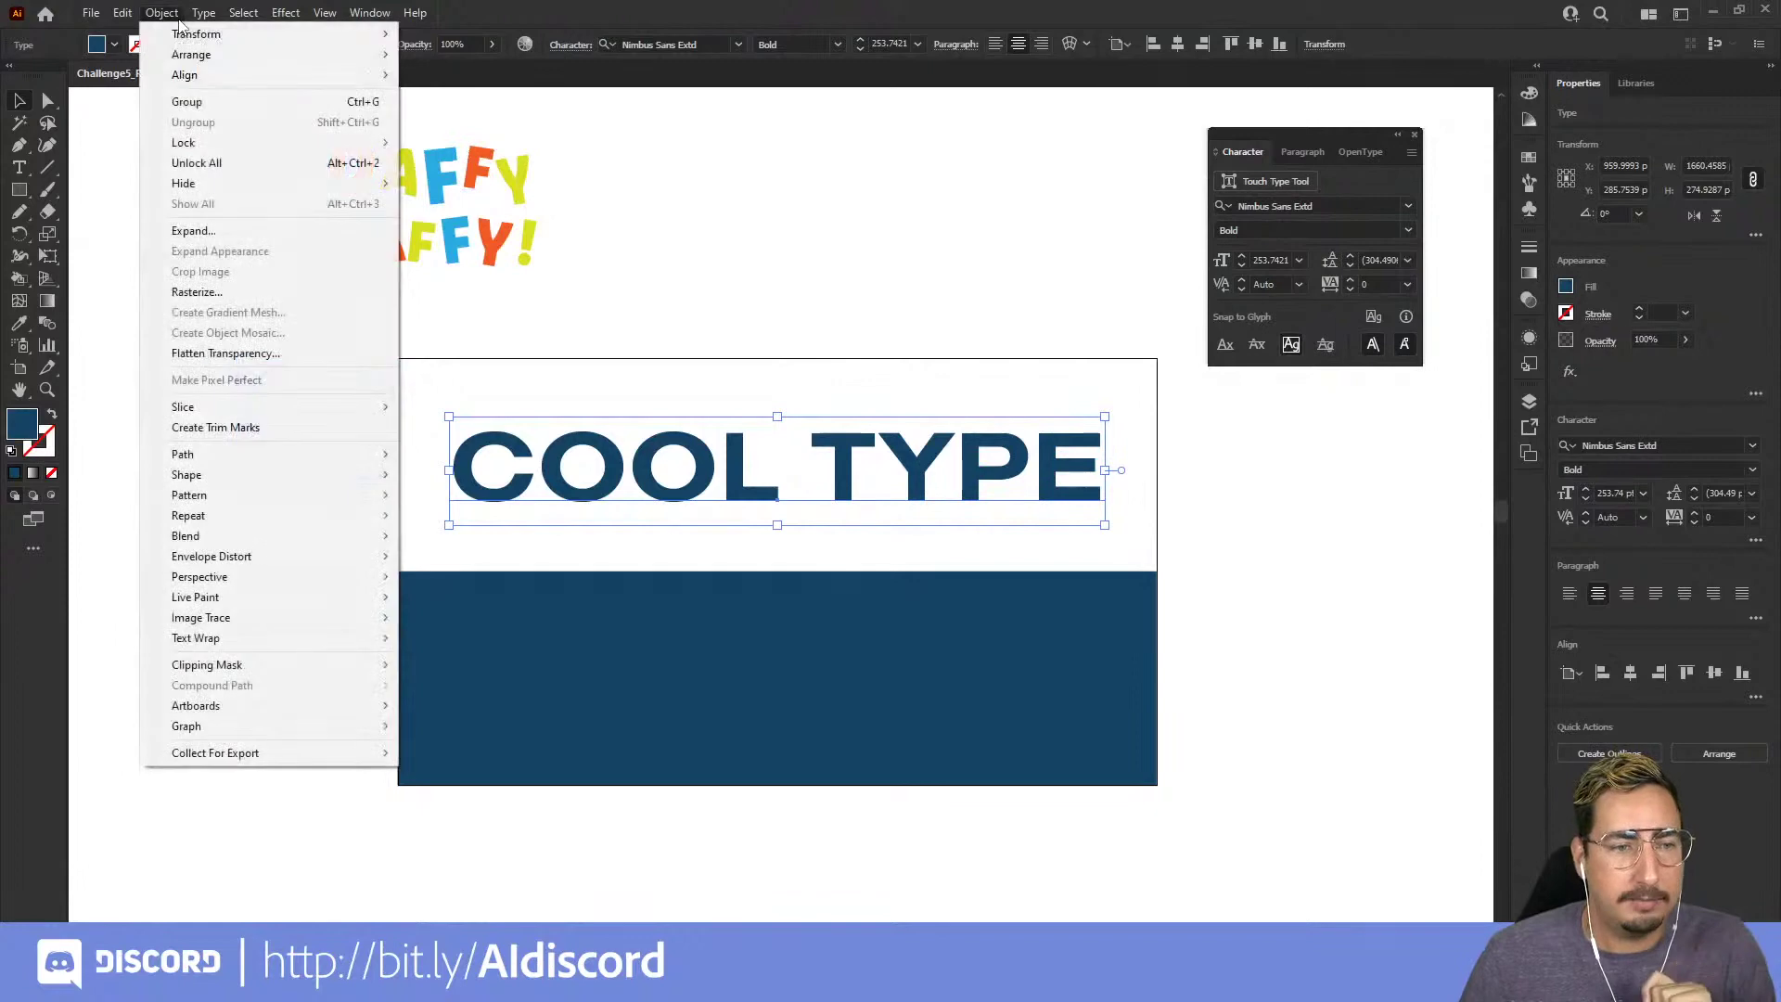
{"action": "left_click", "coordinate": [218, 231]}
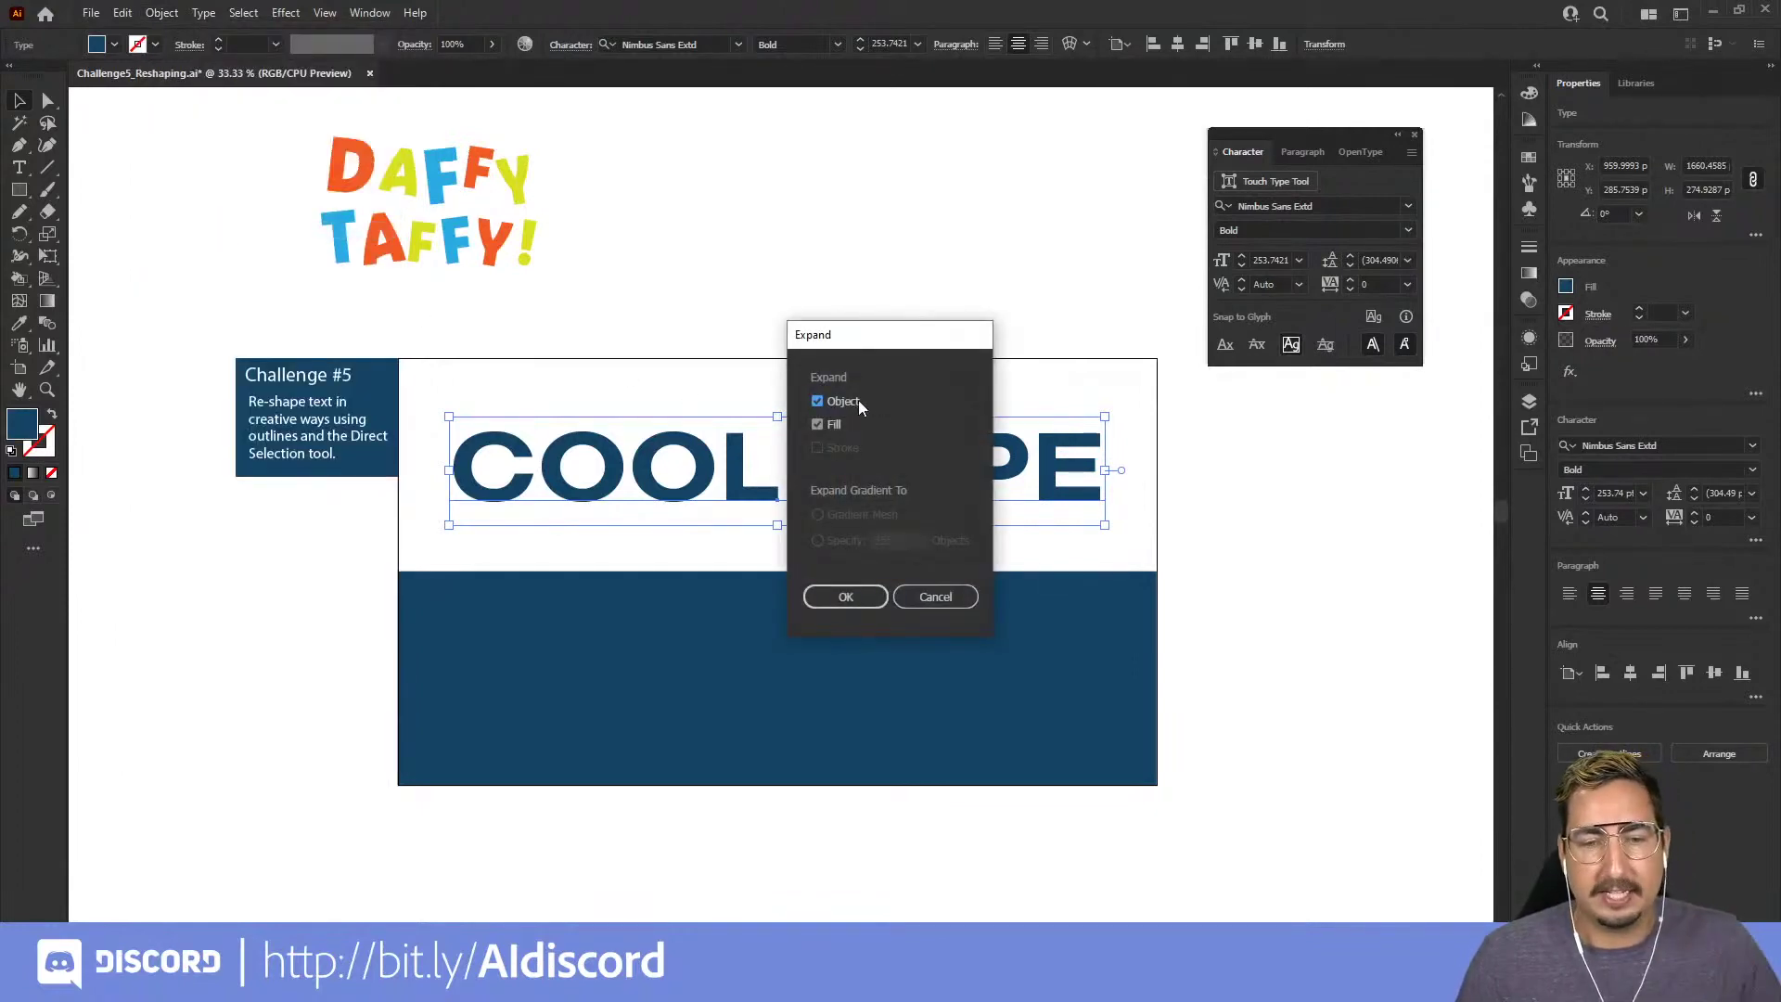
{"action": "left_click", "coordinate": [840, 597]}
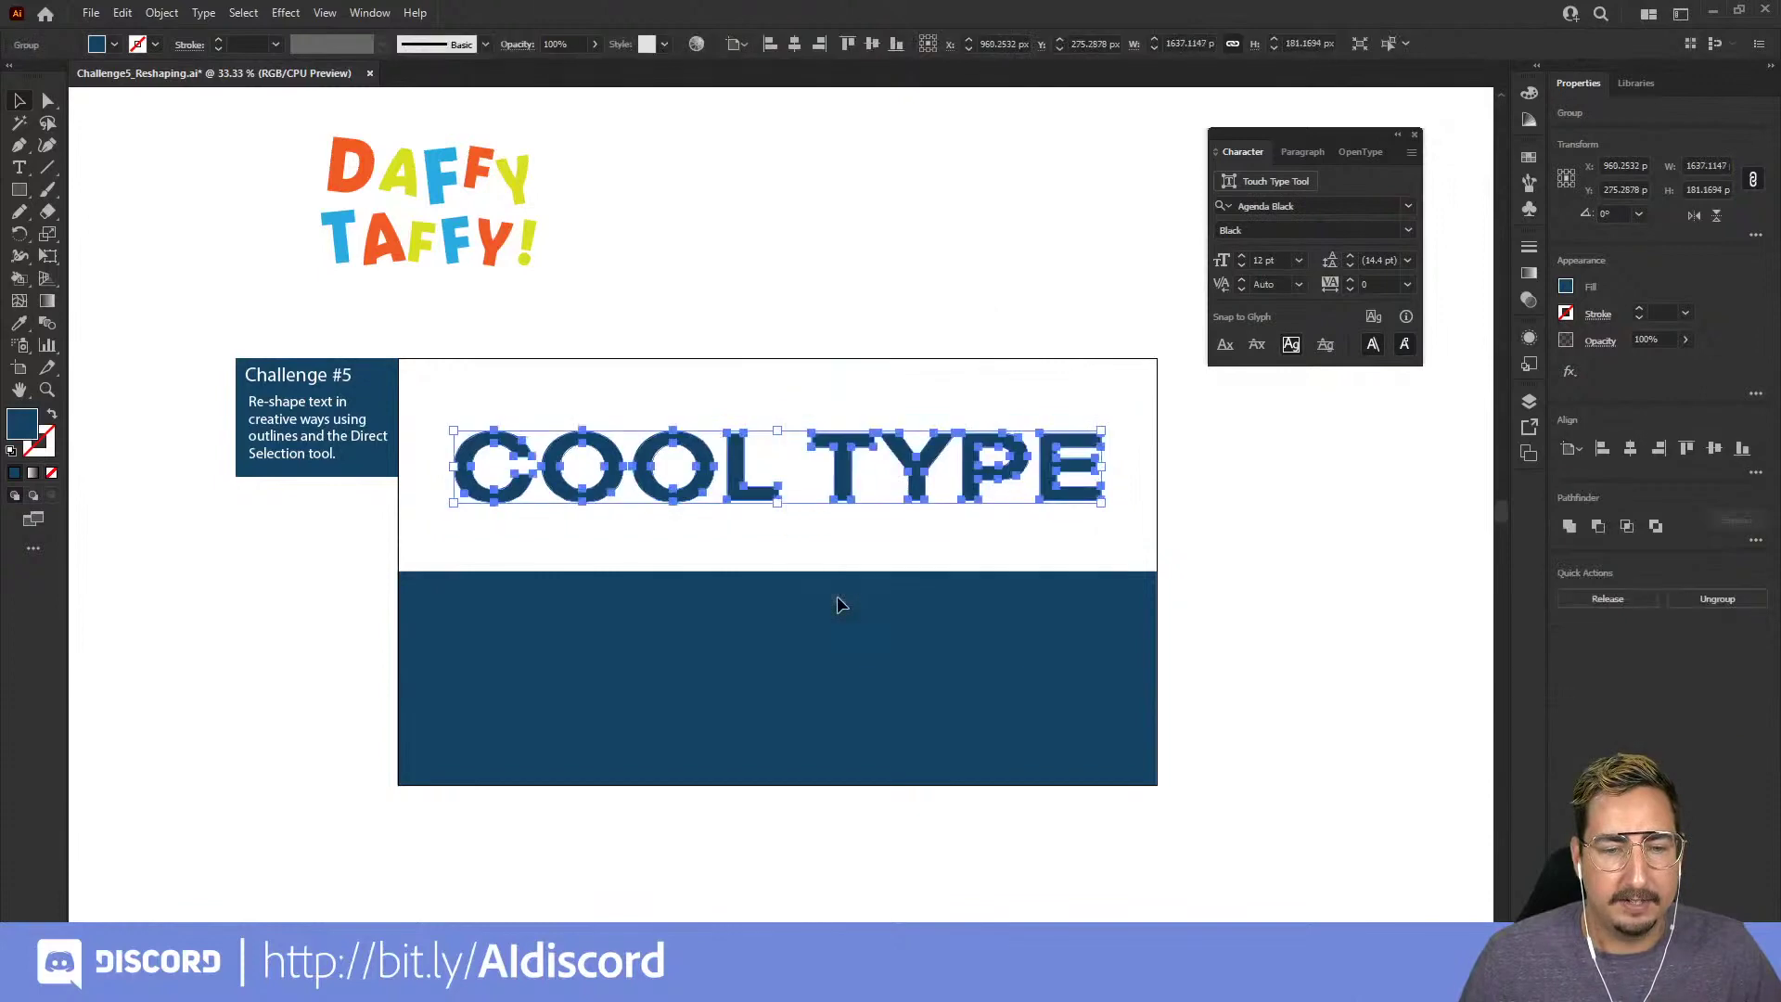
- Draw a rectangle about 228 × 97 px above the Y and P, and compare its anchor points with those of the Y
{"action": "key", "text": "z"}
{"action": "left_click", "coordinate": [913, 468]}
{"action": "left_click", "coordinate": [838, 515]}
{"action": "left_click", "coordinate": [759, 499]}
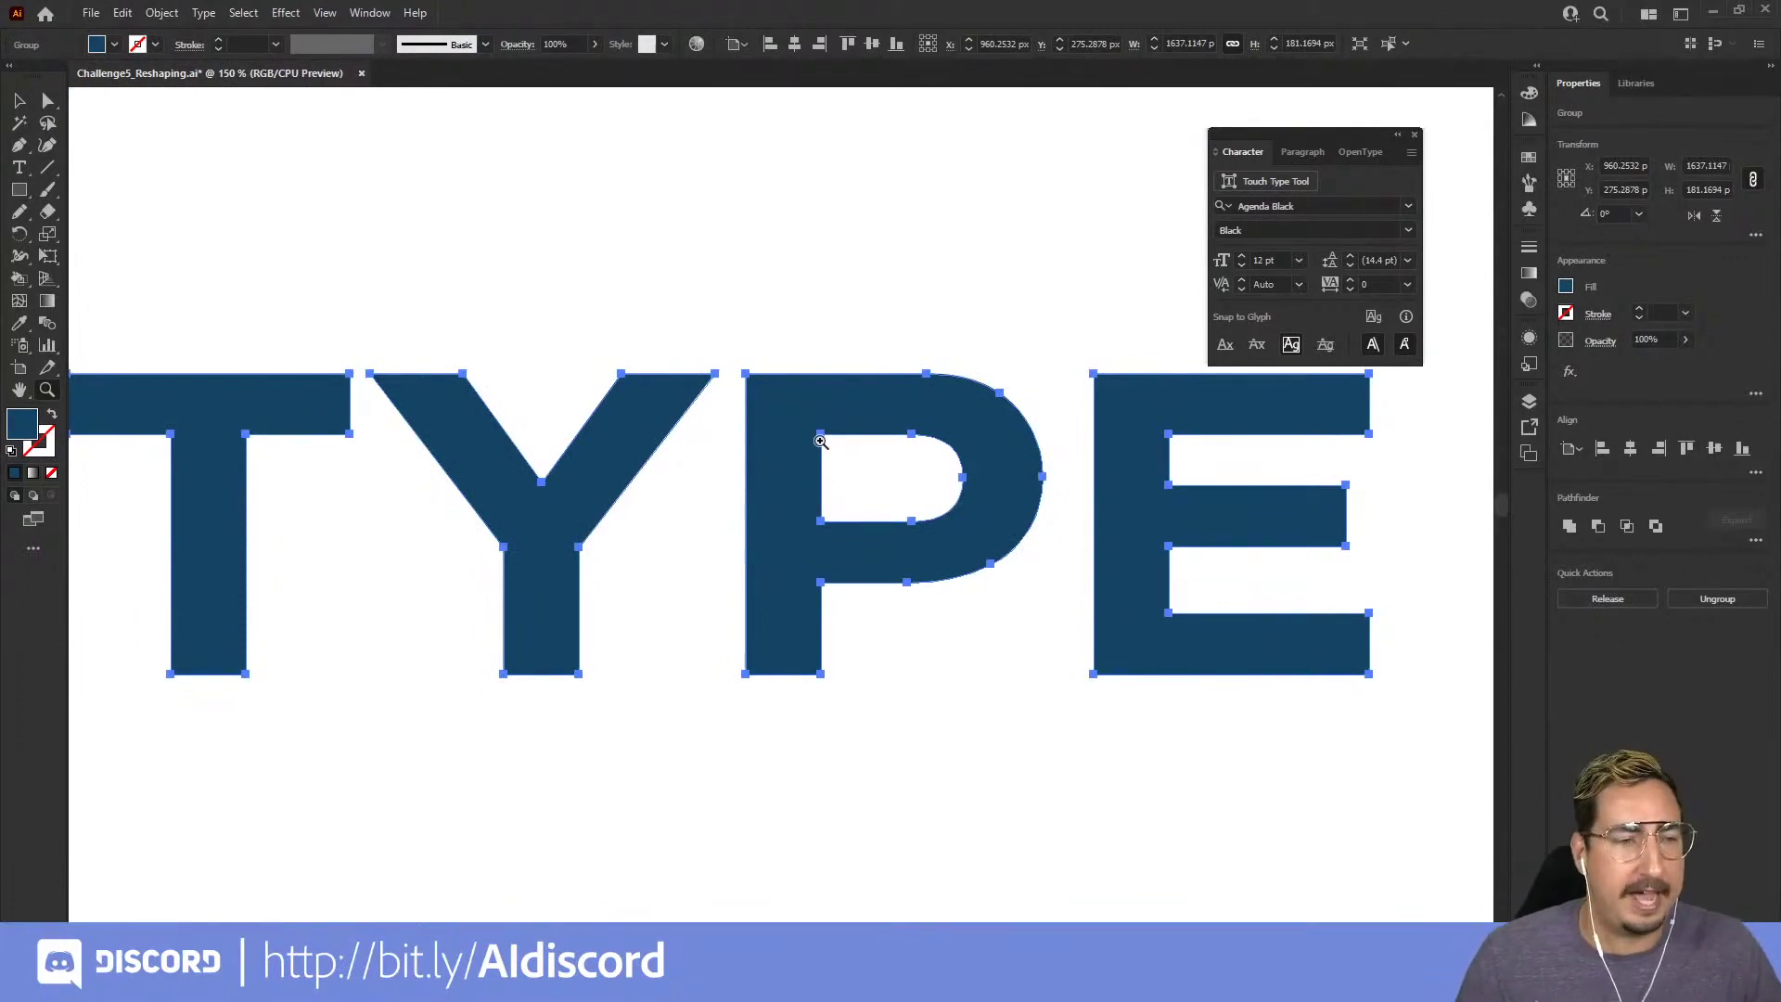
{"action": "left_click", "coordinate": [19, 189]}
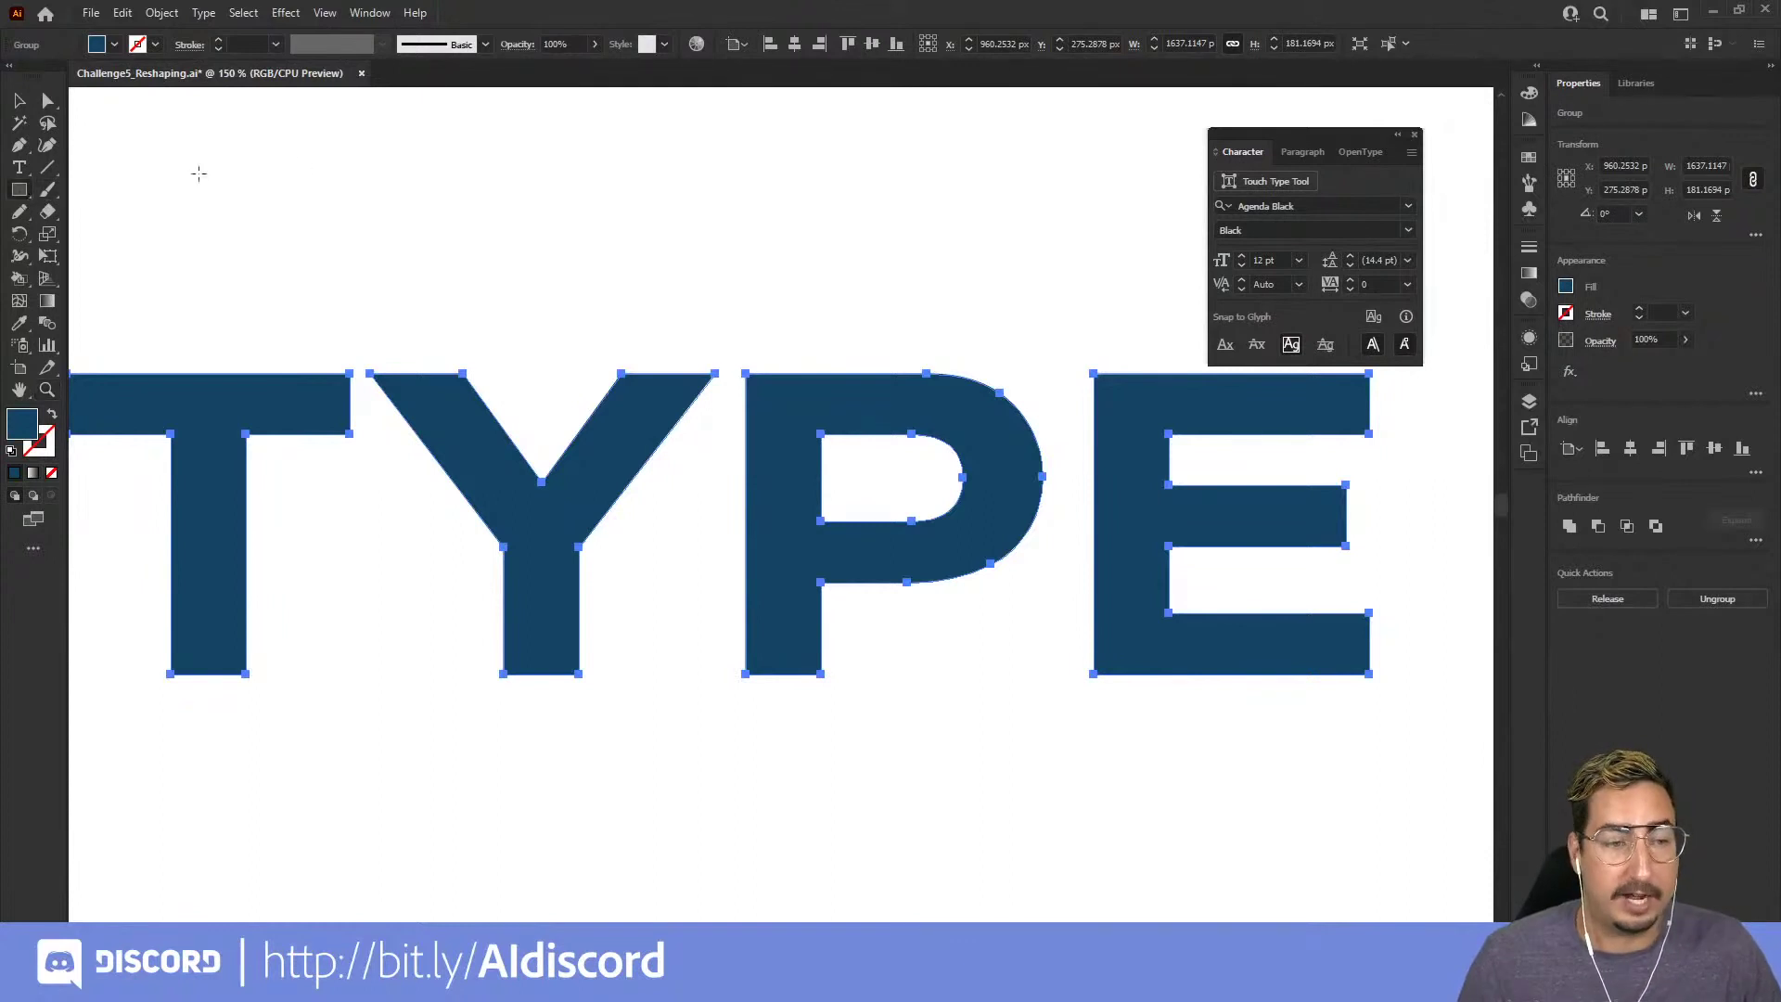
{"action": "left_click_drag", "start_coordinate": [475, 154], "coordinate": [881, 325]}
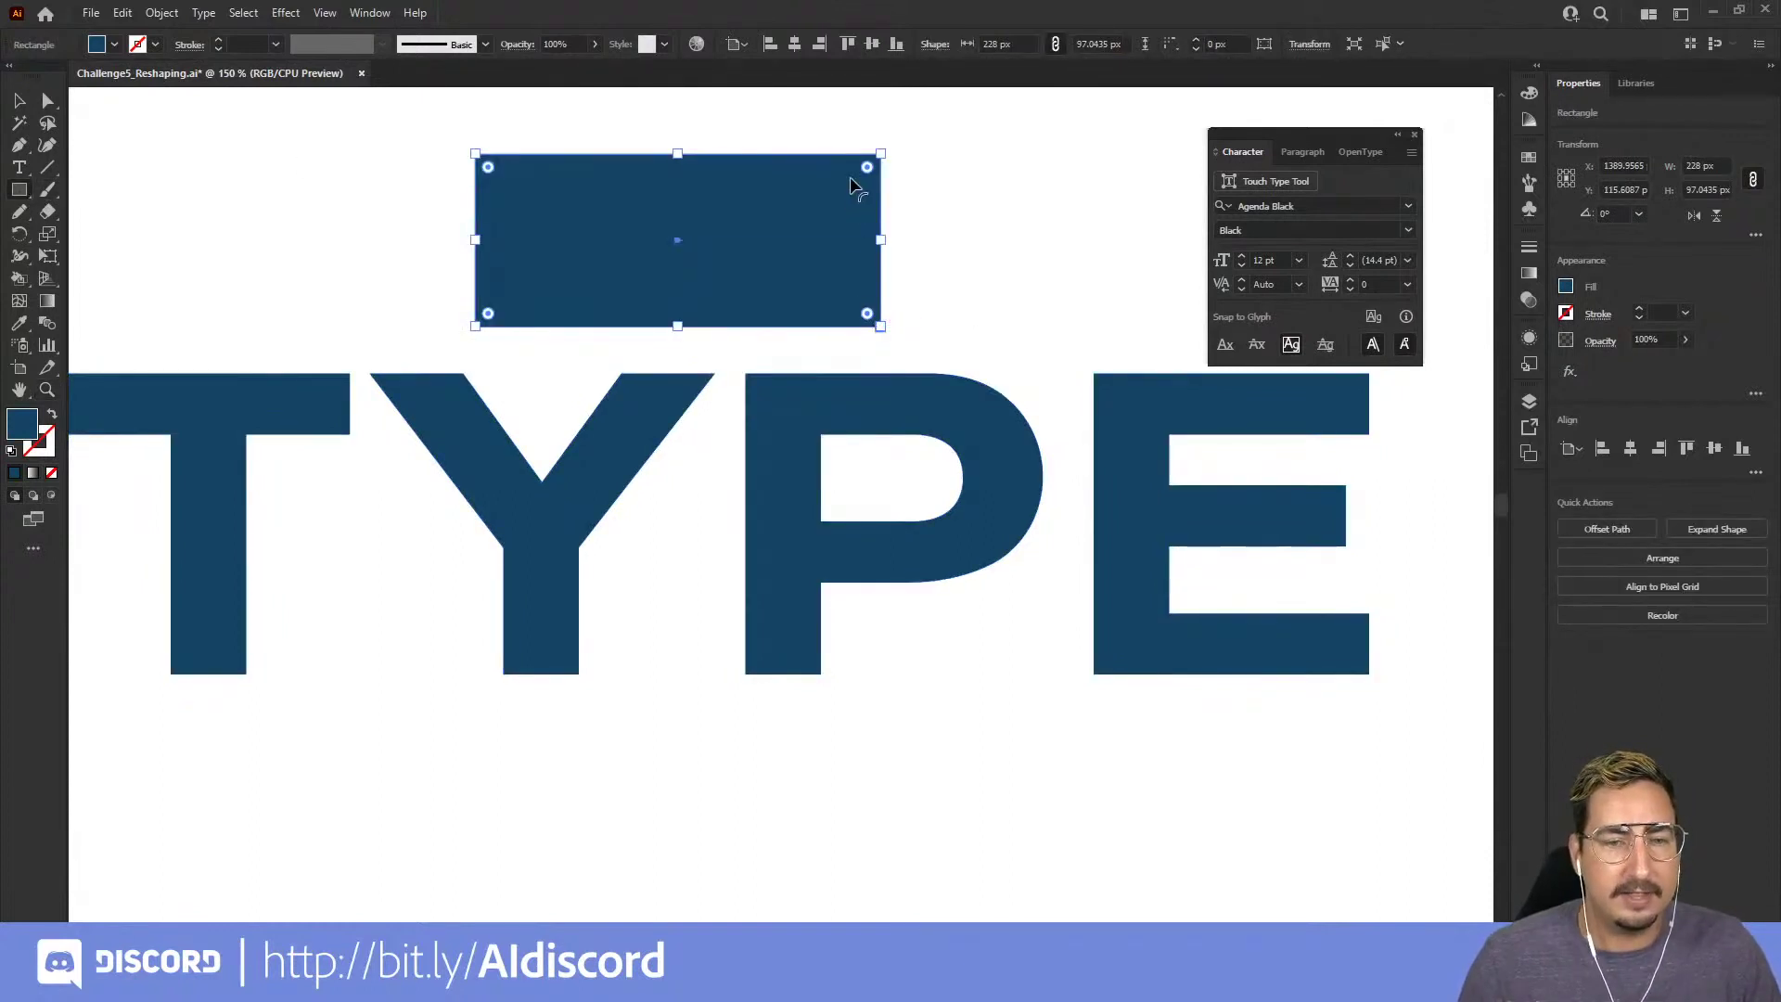
{"action": "key", "text": "v"}
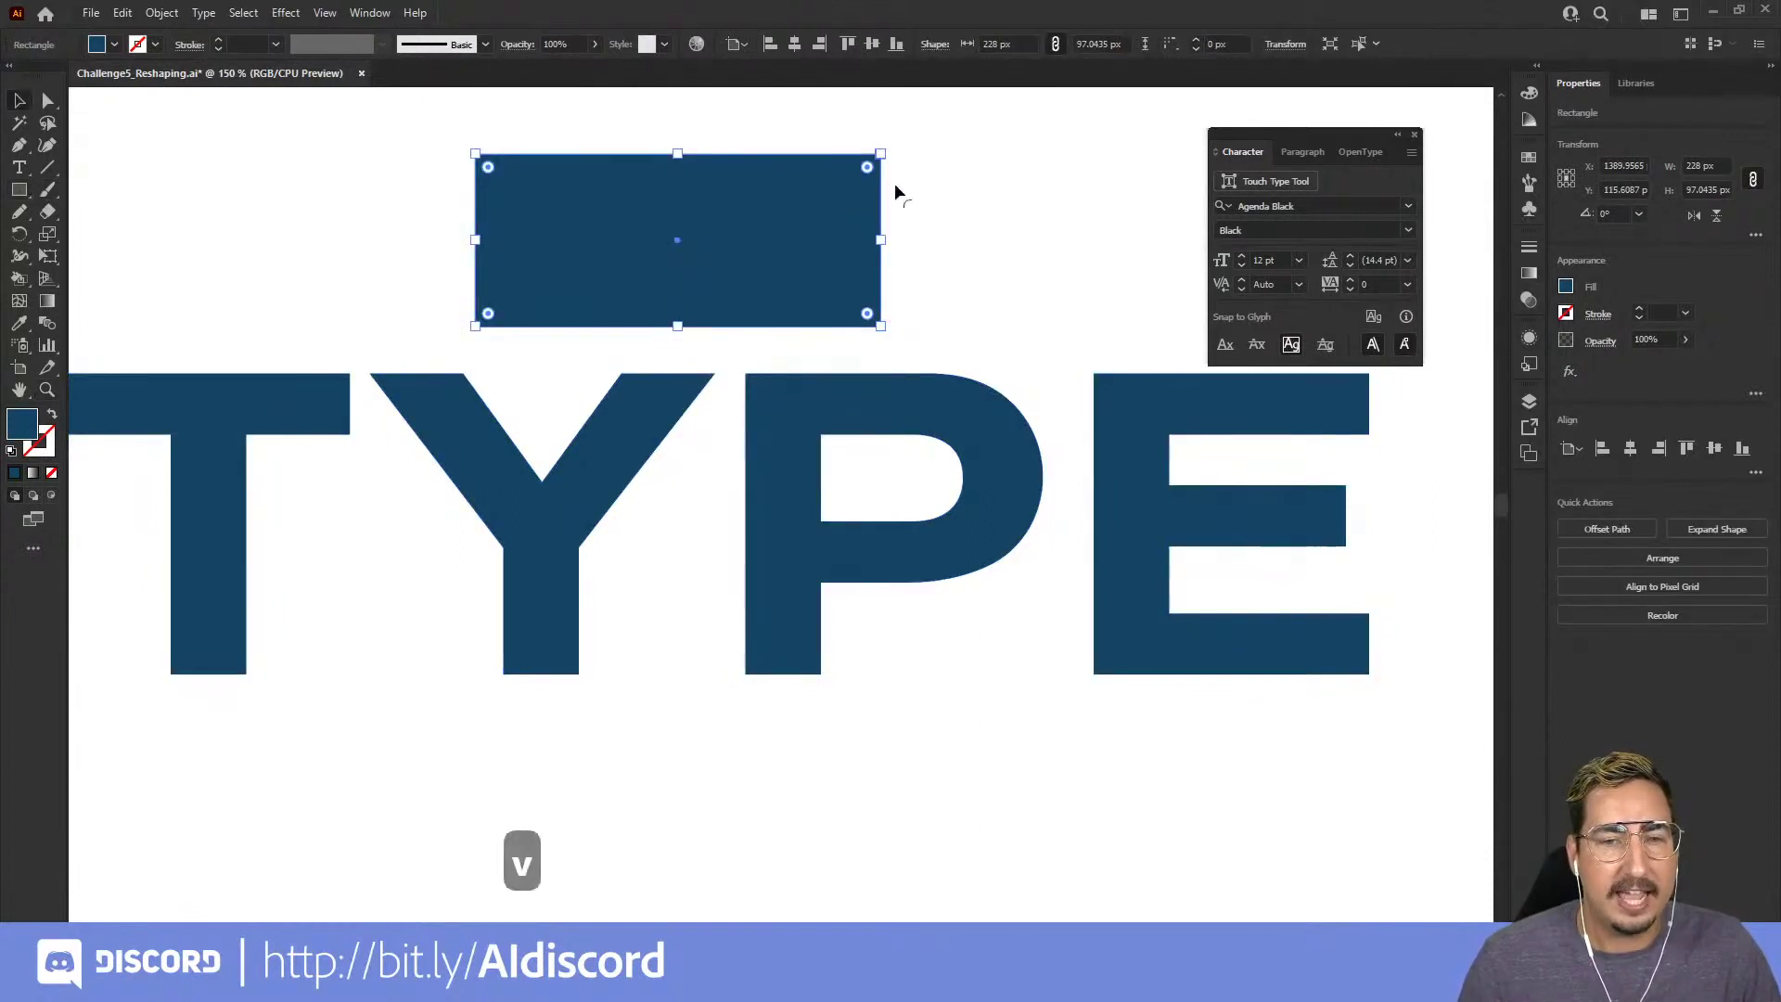
{"action": "key", "text": "a"}
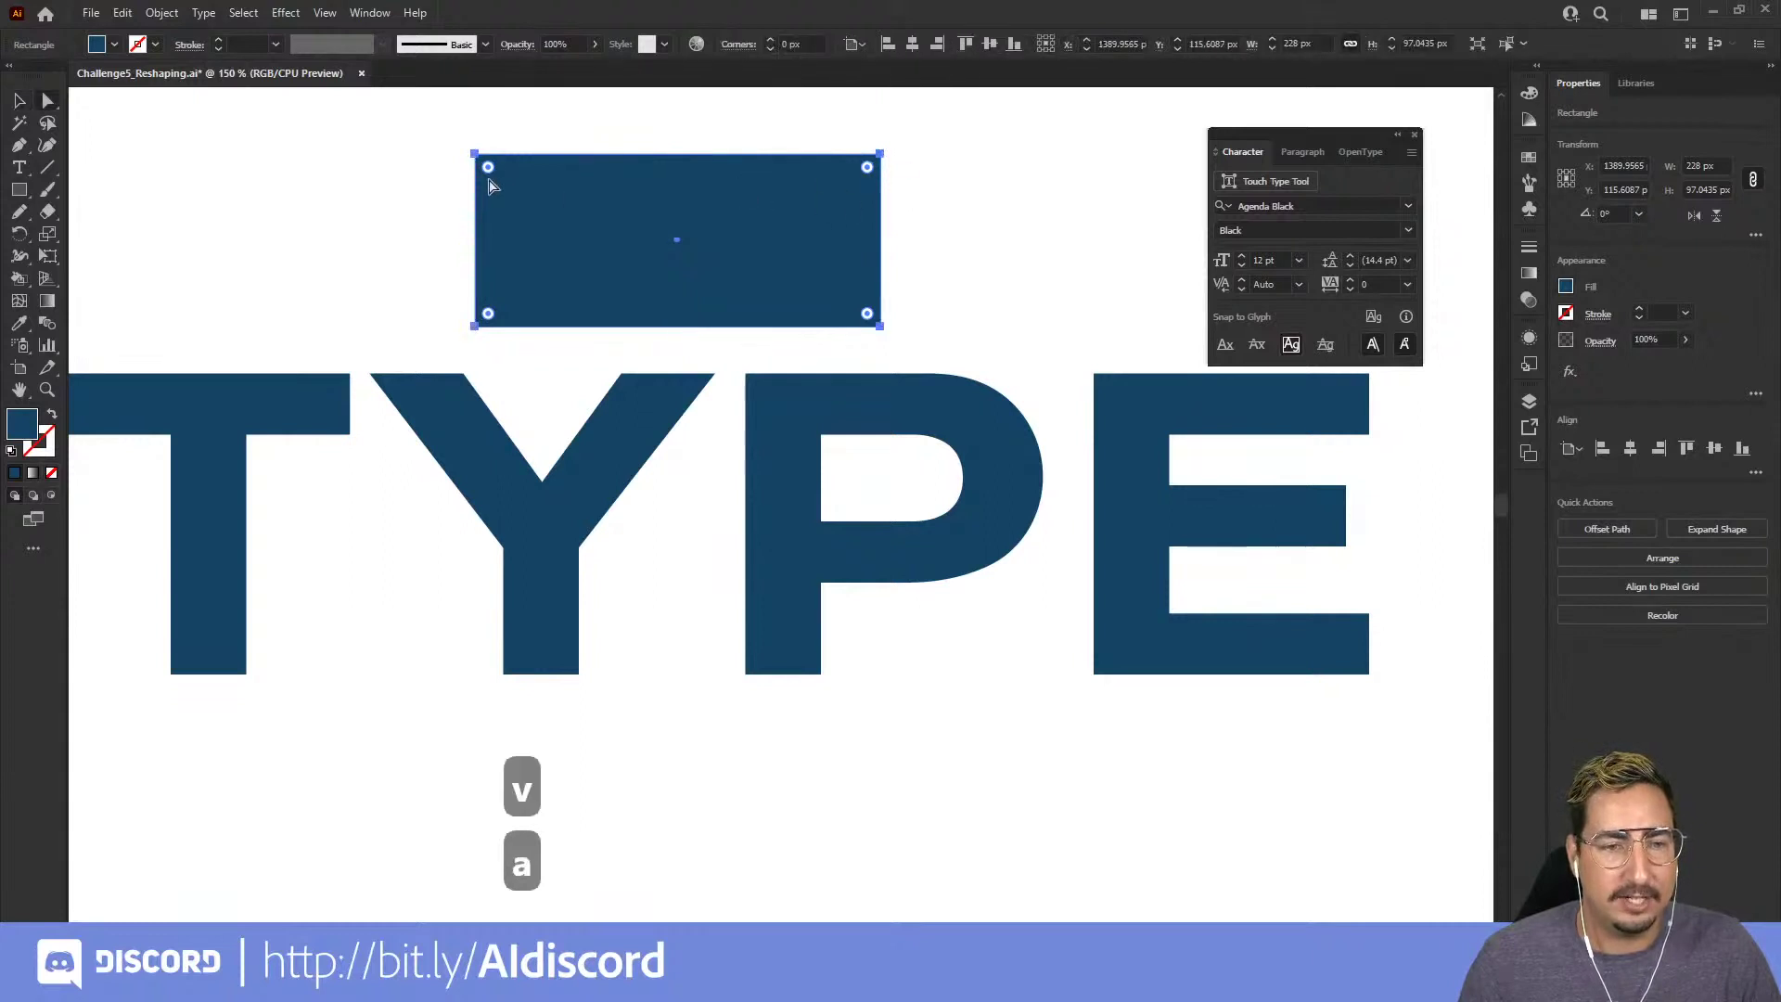
{"action": "left_click", "coordinate": [640, 424]}
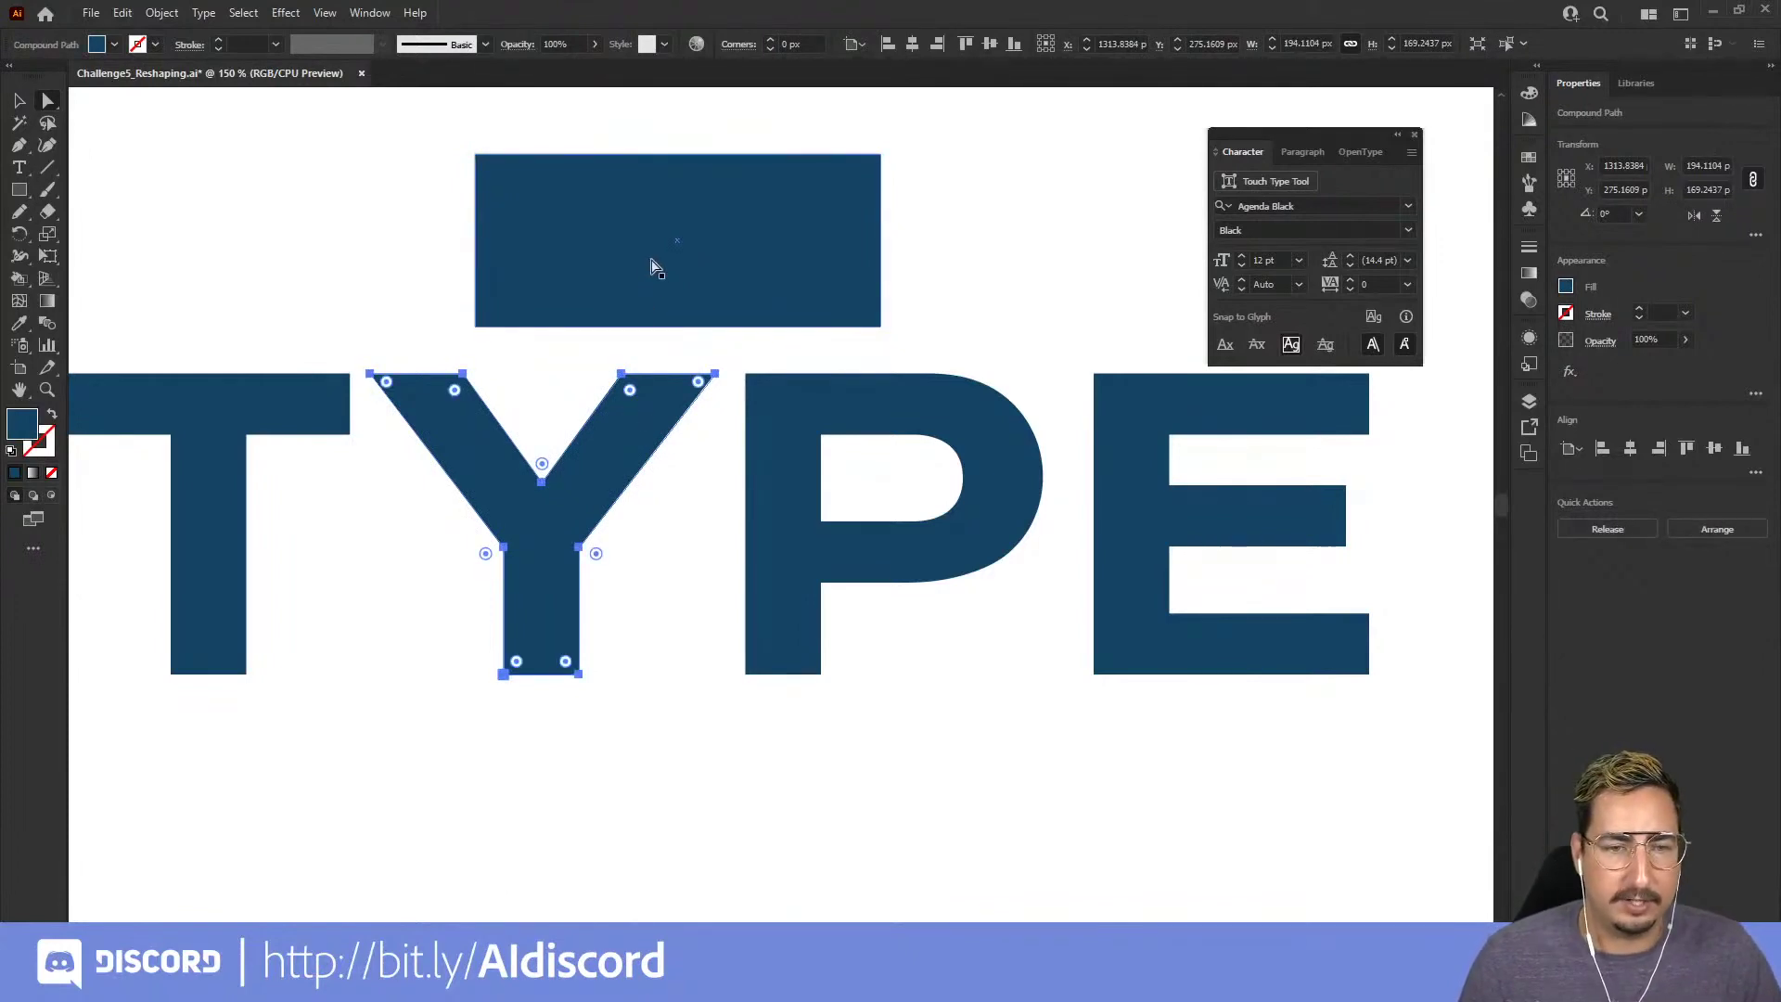
- Delete the rectangle above the word TYPE
{"action": "key", "text": "v"}
{"action": "left_click", "coordinate": [652, 268]}
{"action": "key", "text": "BackSpace"}
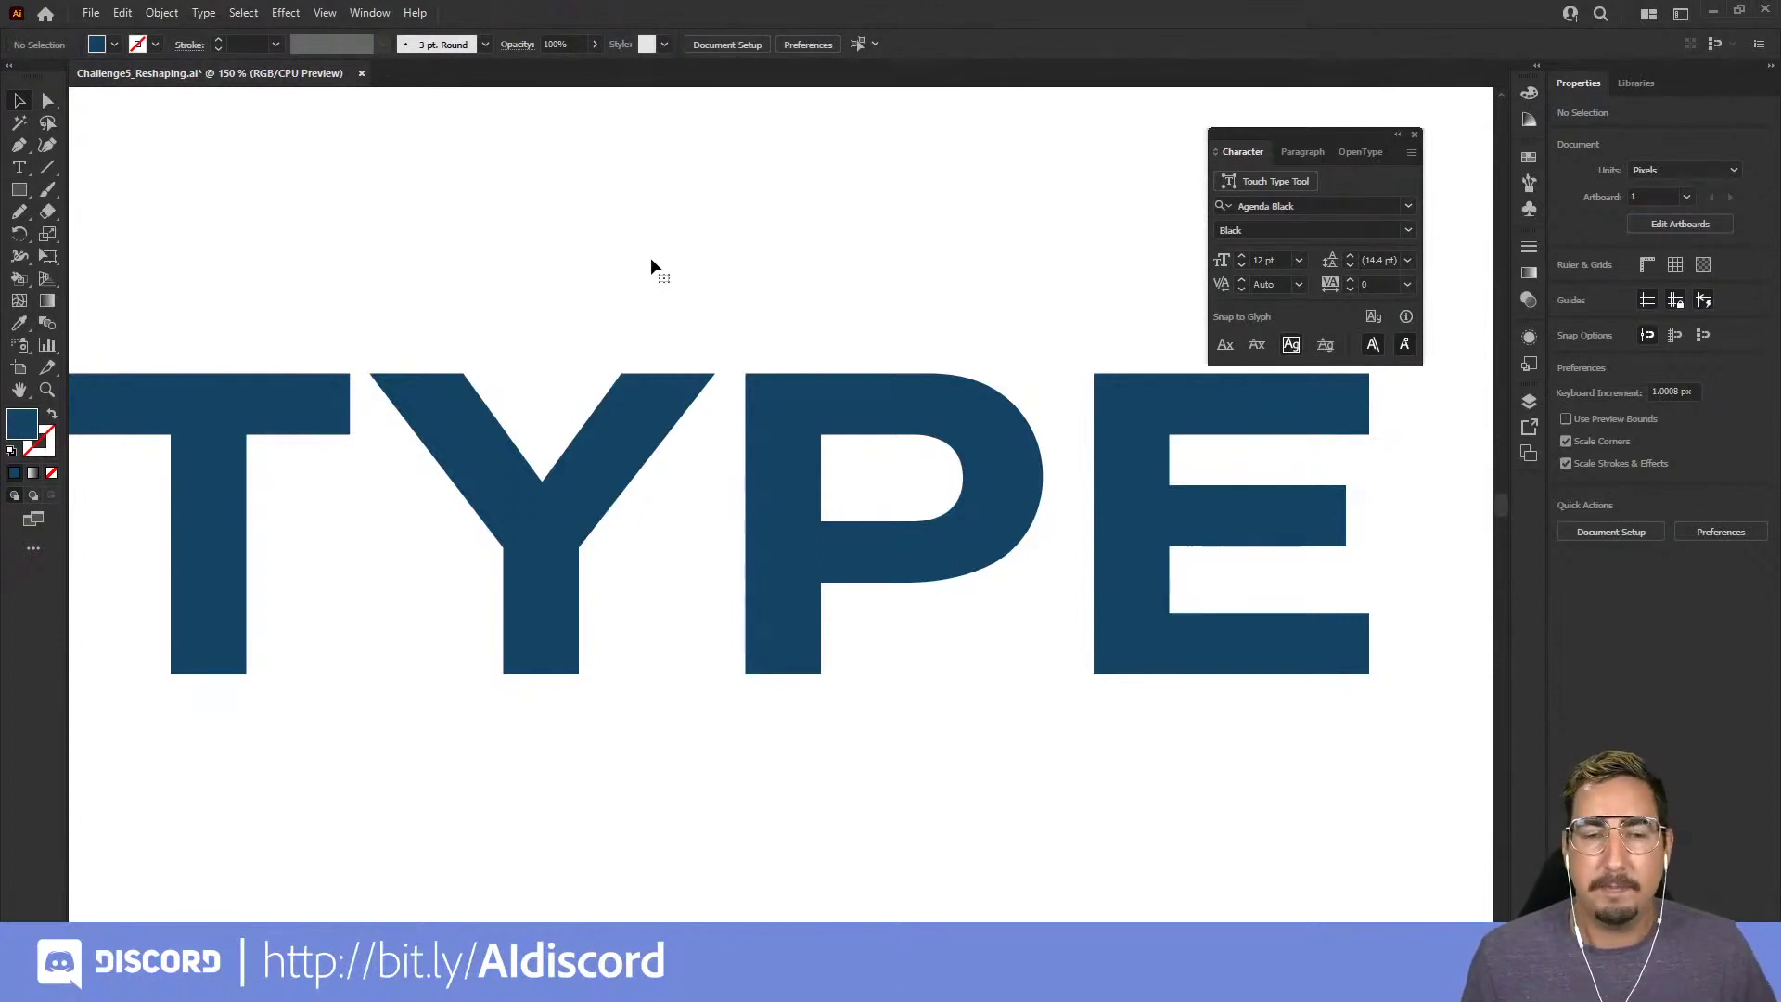
- Bring the letters COO into close view and close the Character panel covering them
{"action": "key", "text": "z"}
{"action": "left_click", "coordinate": [696, 461], "text": "alt"}
{"action": "left_click", "coordinate": [695, 461], "text": "alt"}
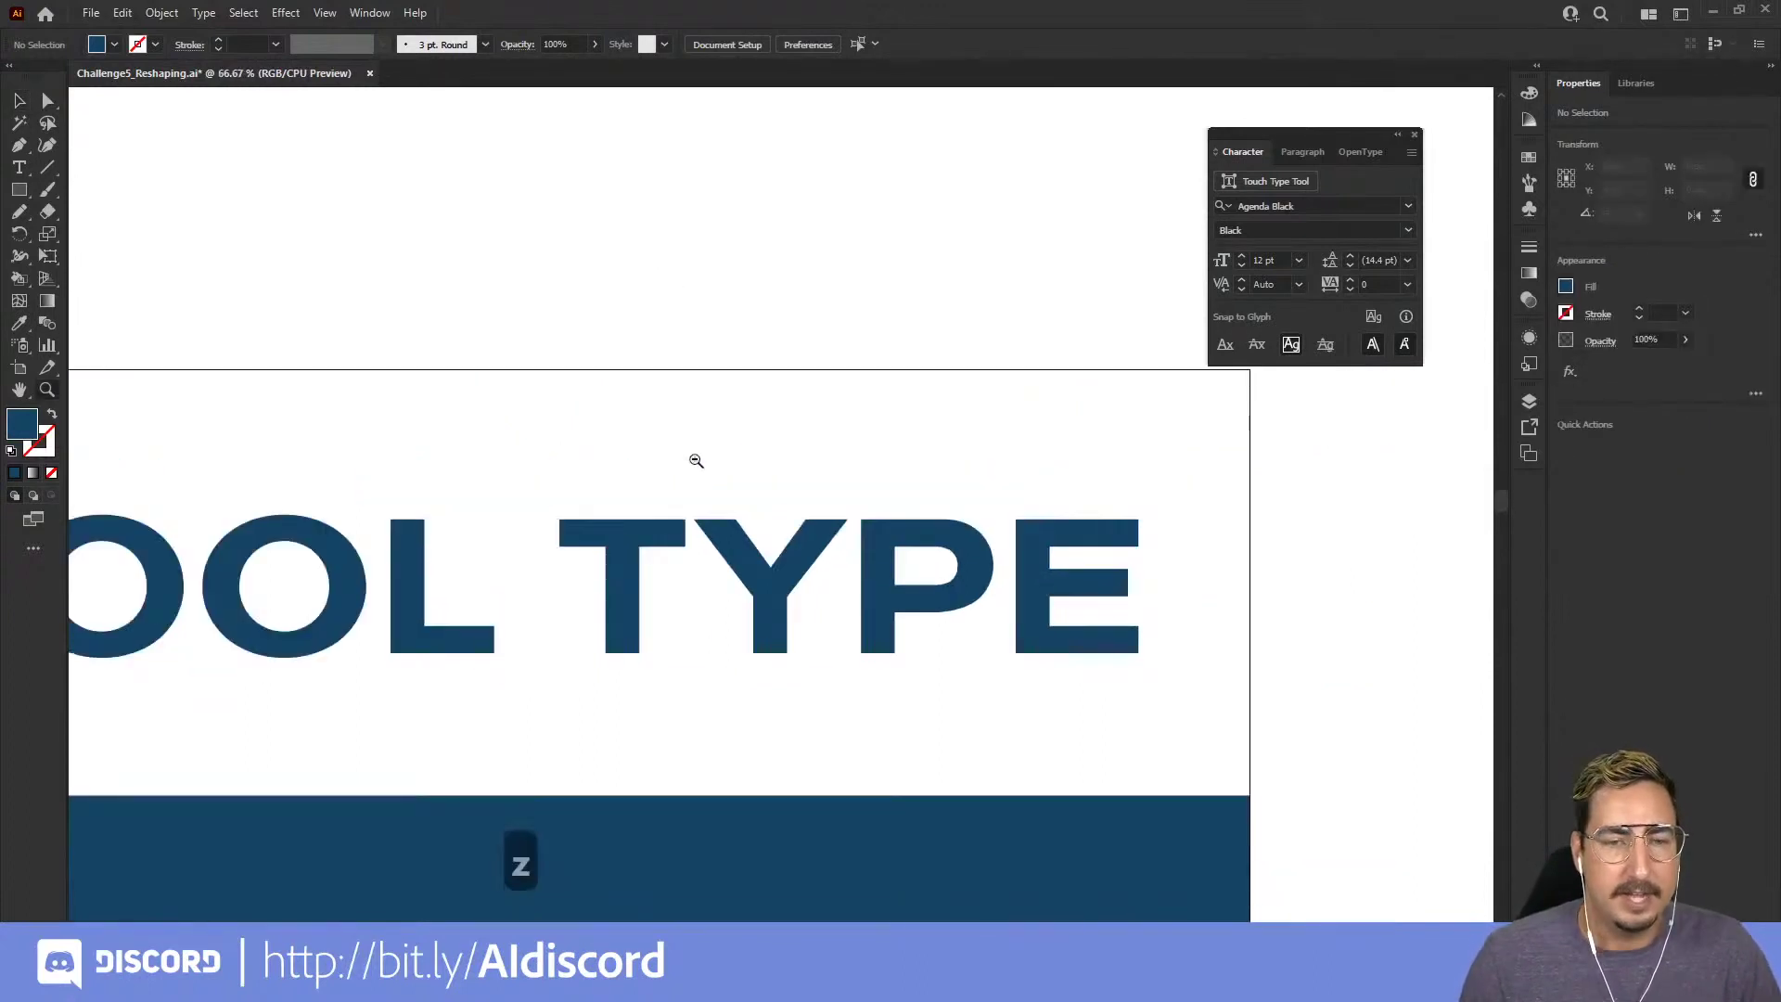
{"action": "left_click_drag", "start_coordinate": [305, 535], "coordinate": [832, 417]}
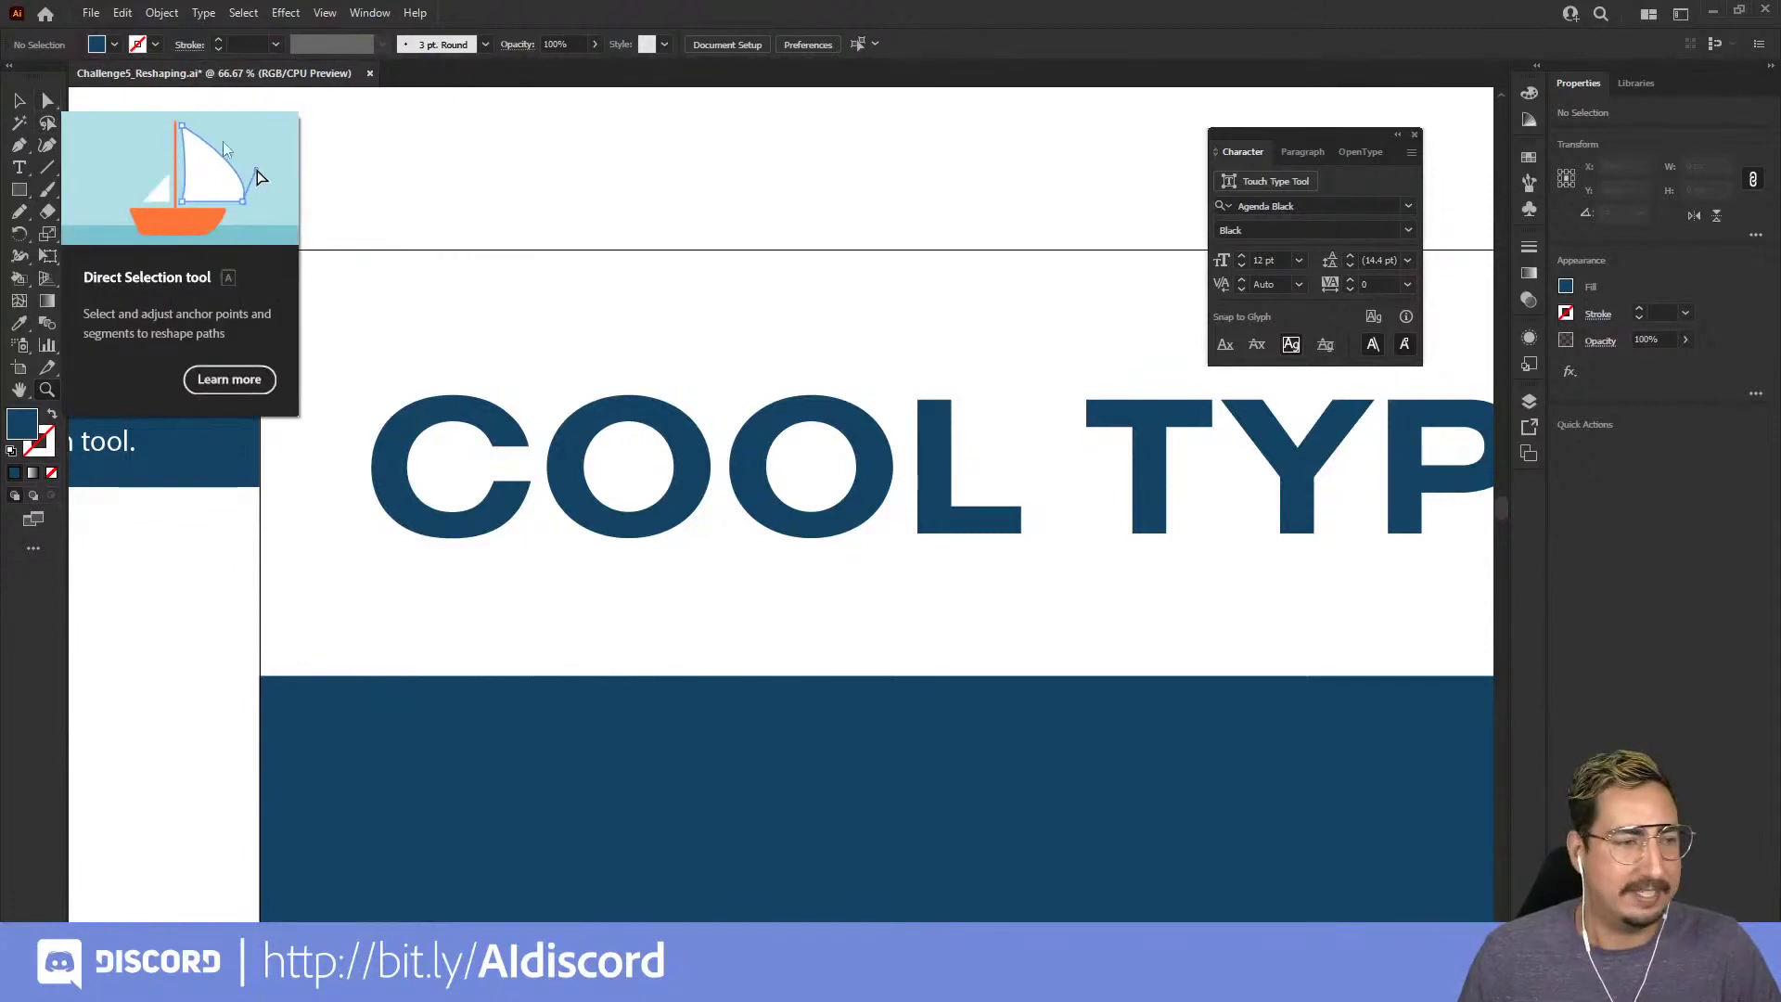
{"action": "left_click", "coordinate": [654, 255]}
{"action": "left_click", "coordinate": [720, 600]}
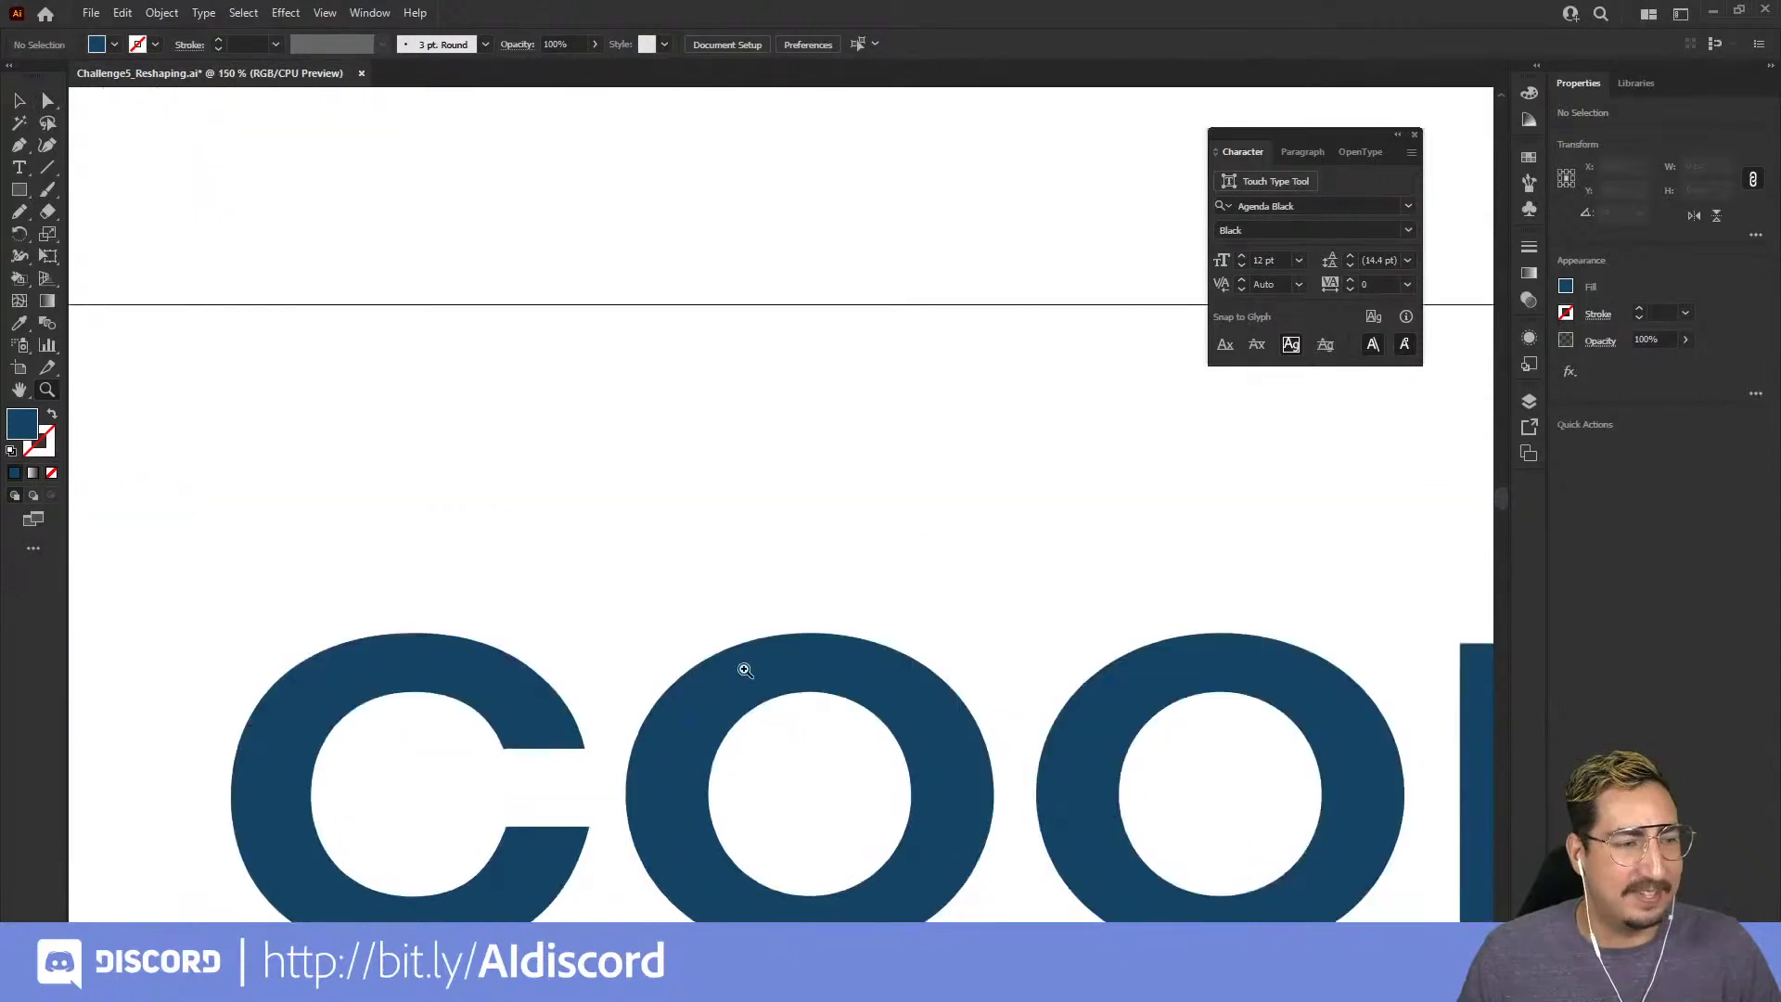
{"action": "left_click_drag", "start_coordinate": [742, 668], "coordinate": [779, 310]}
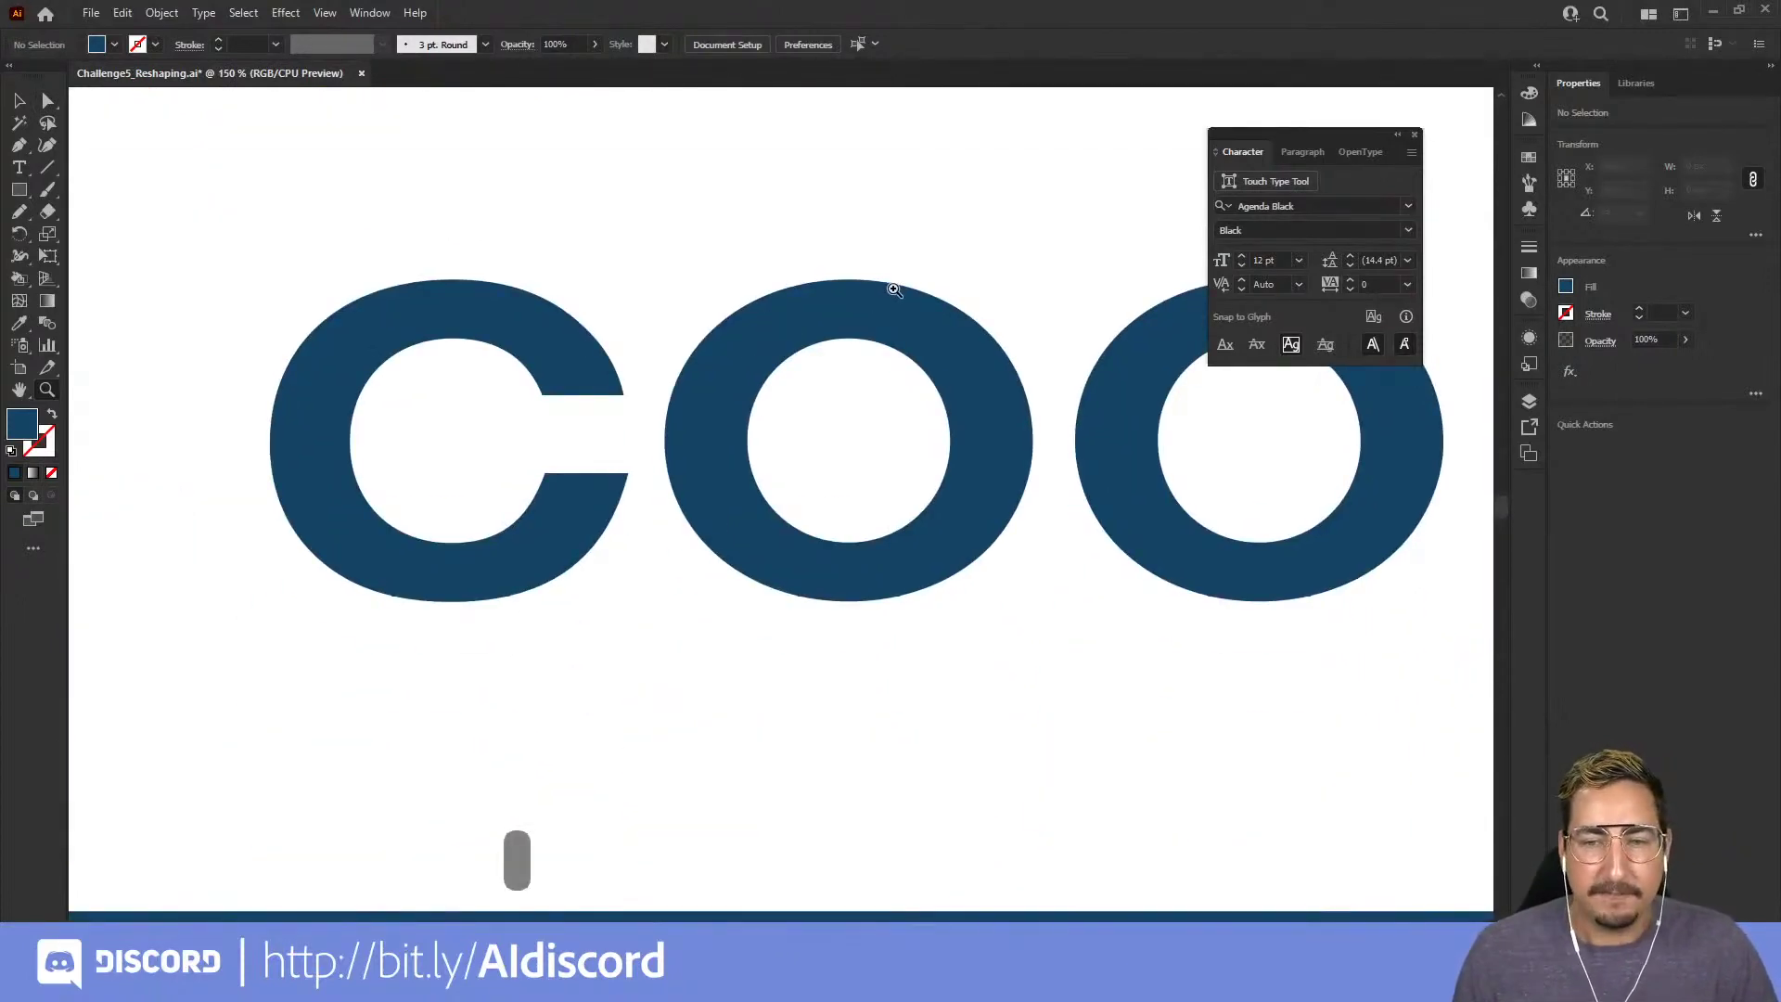
{"action": "left_click", "coordinate": [1415, 138]}
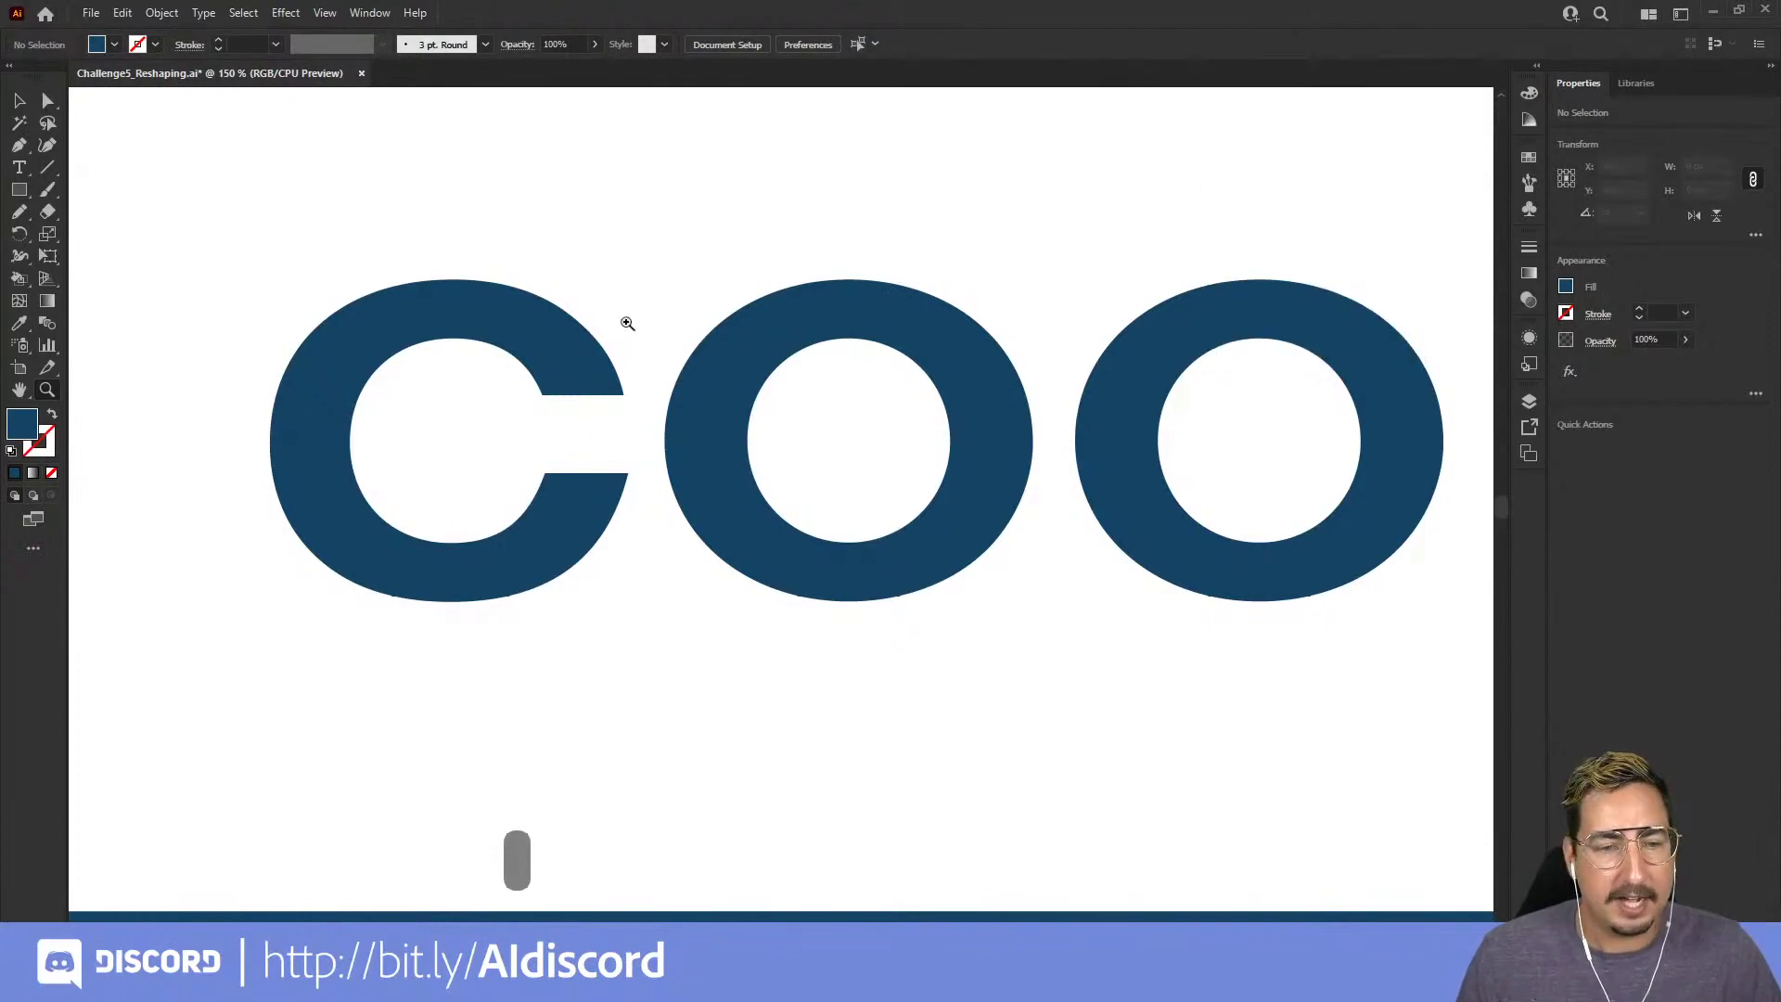
- Examine the anchor points and handles of the C and both Os with the Direct Selection tool
{"action": "key", "text": "a"}
{"action": "left_click", "coordinate": [487, 342]}
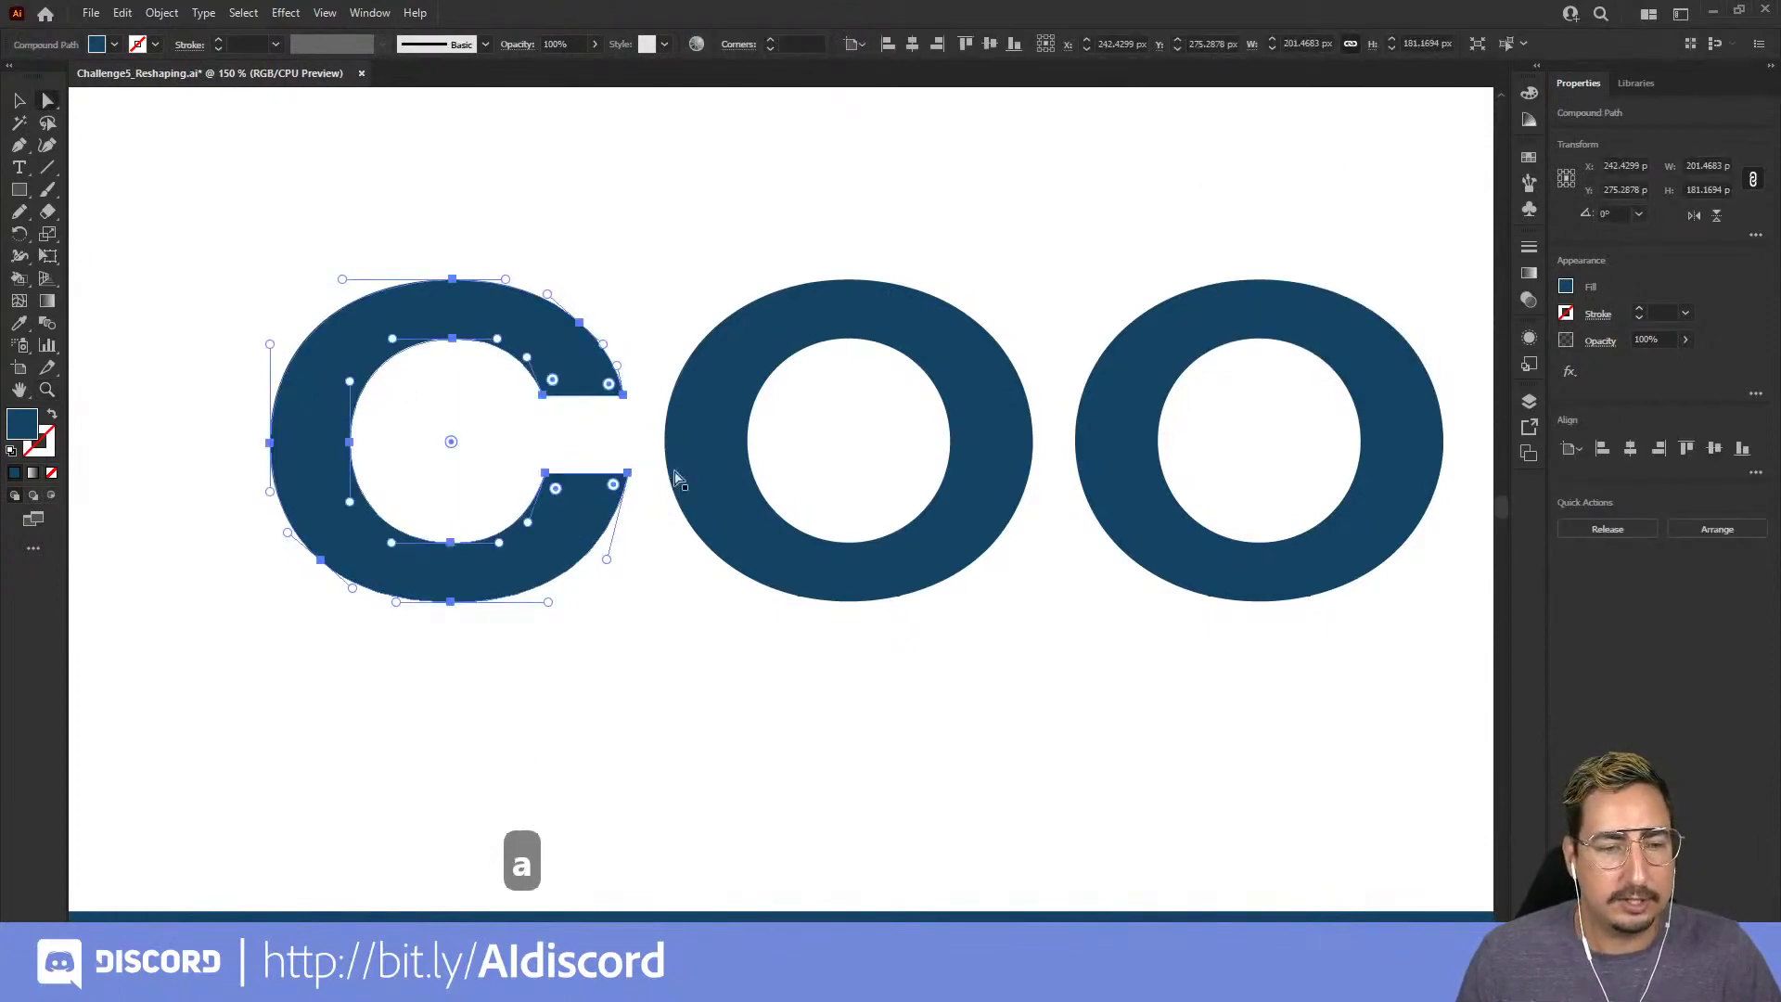
{"action": "left_click", "coordinate": [852, 299]}
{"action": "left_click", "coordinate": [1243, 309]}
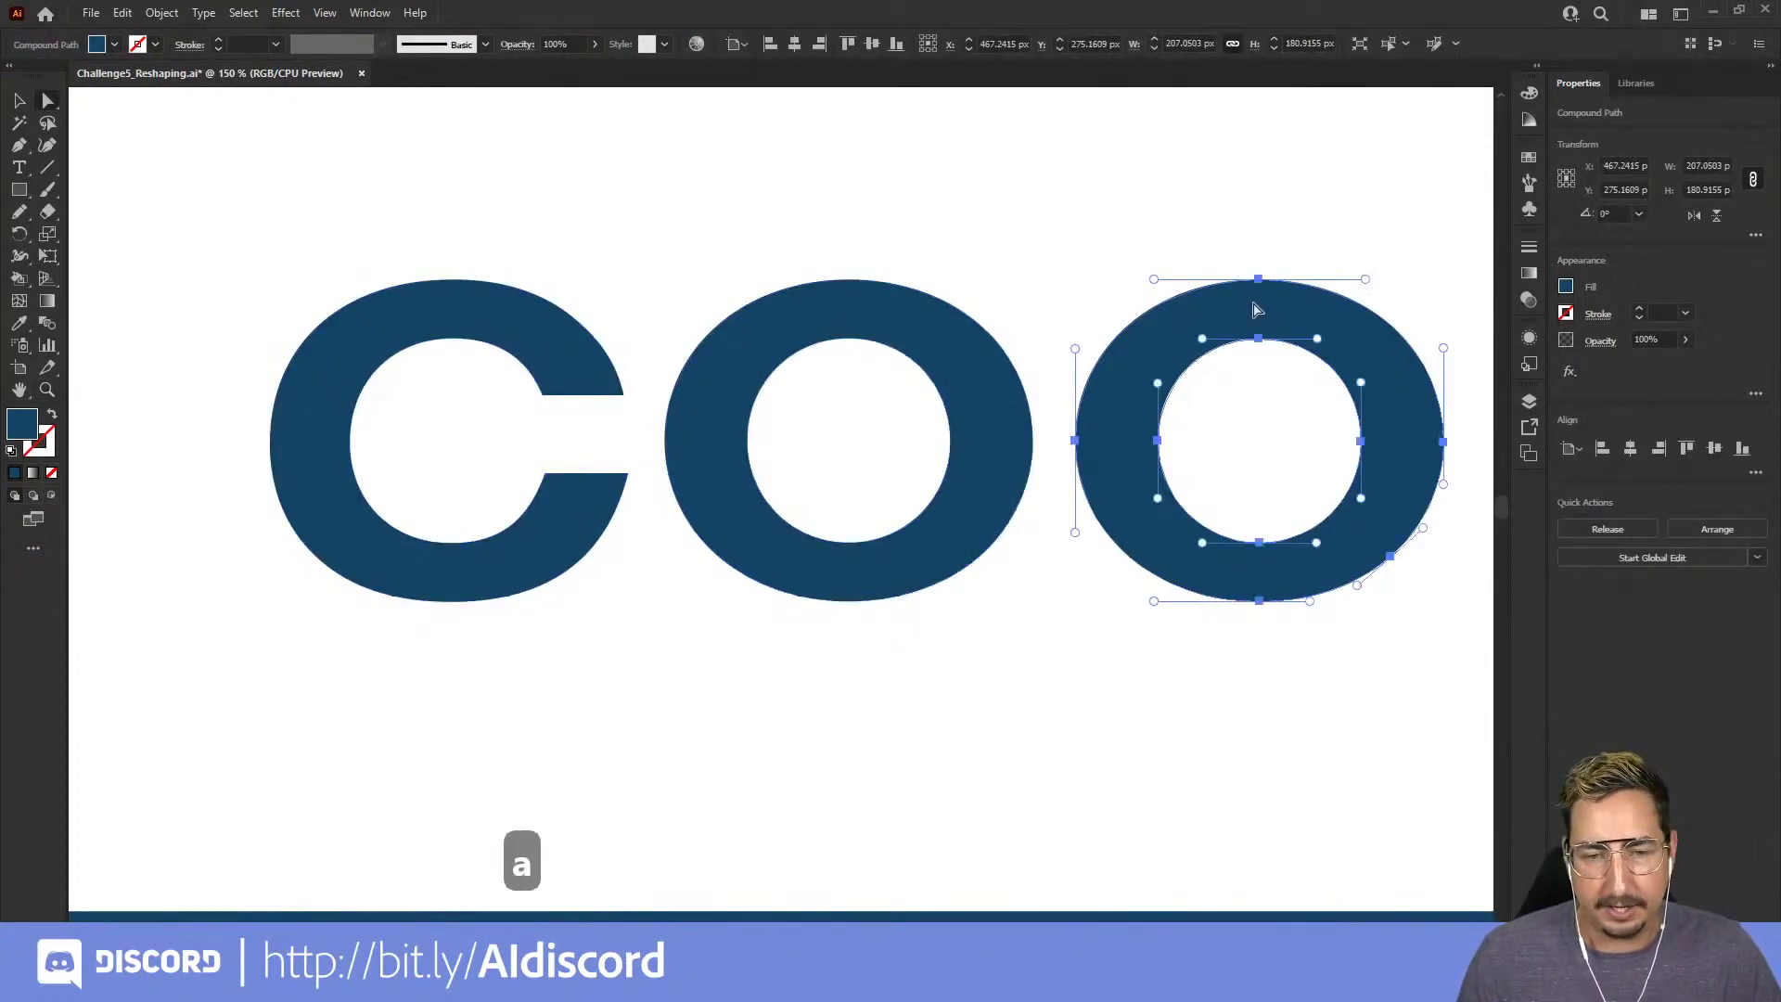
{"action": "left_click", "coordinate": [1000, 244]}
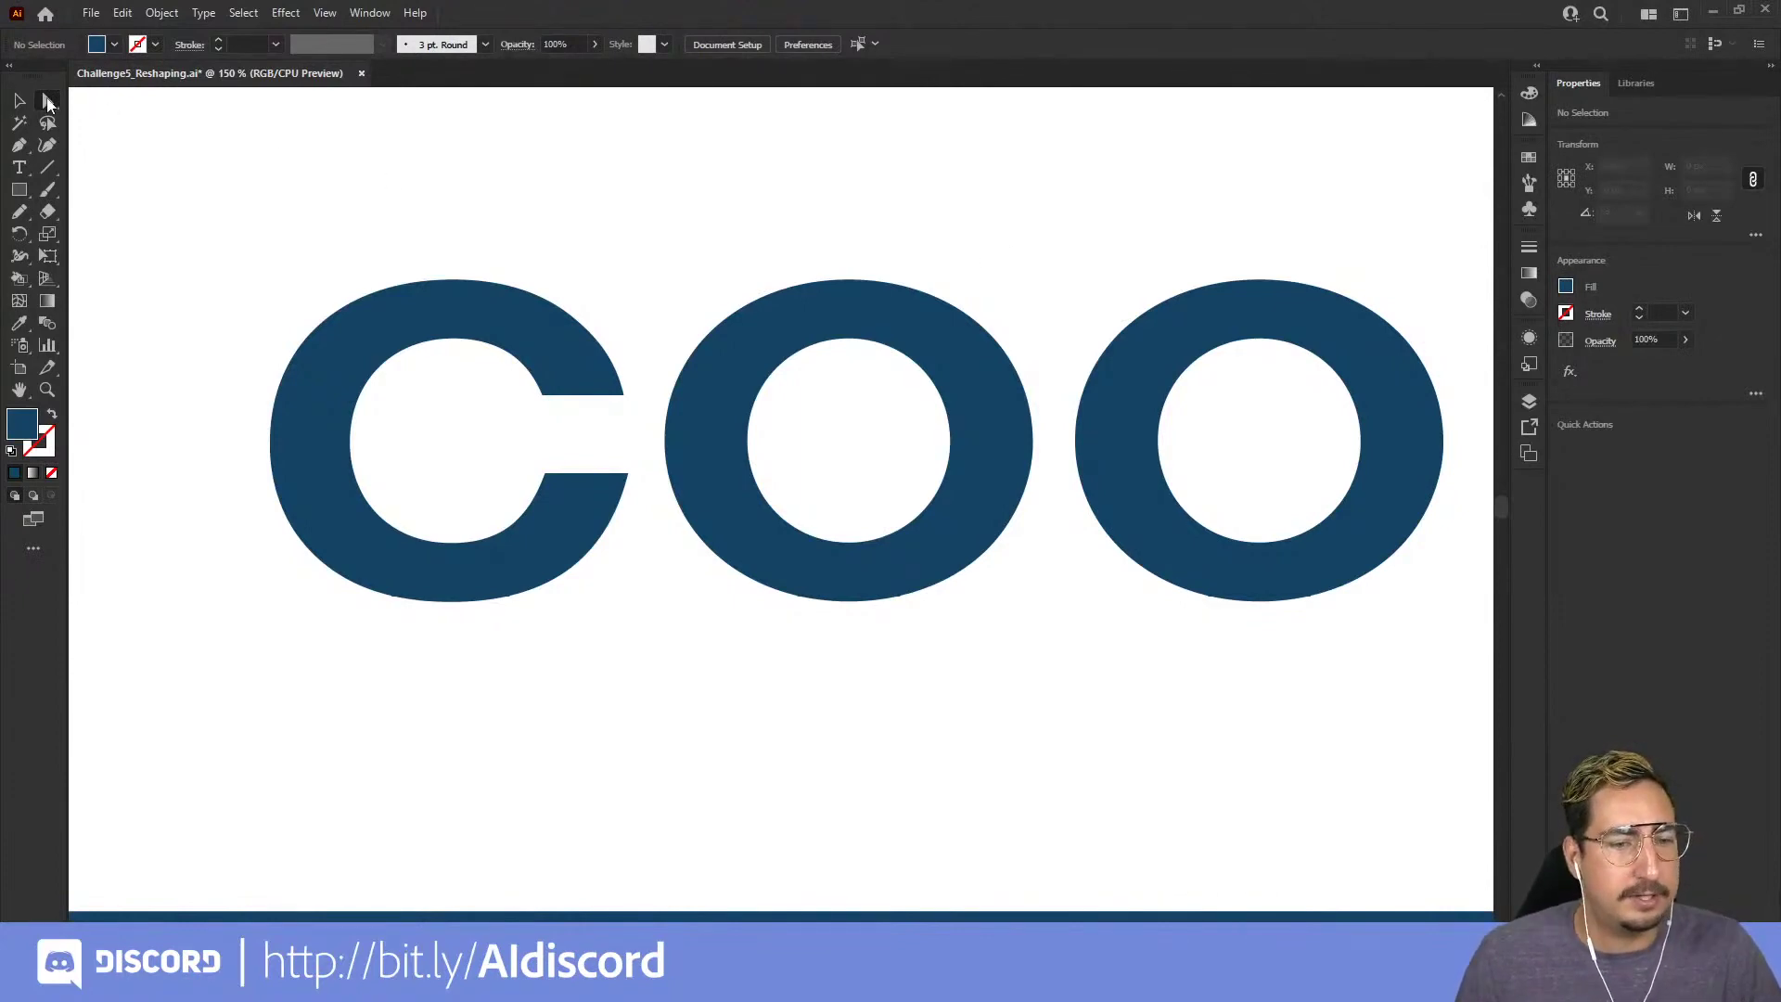
- Try nudging the C's upper inner anchor point down about 10 px, and undo the move
{"action": "left_click", "coordinate": [453, 340]}
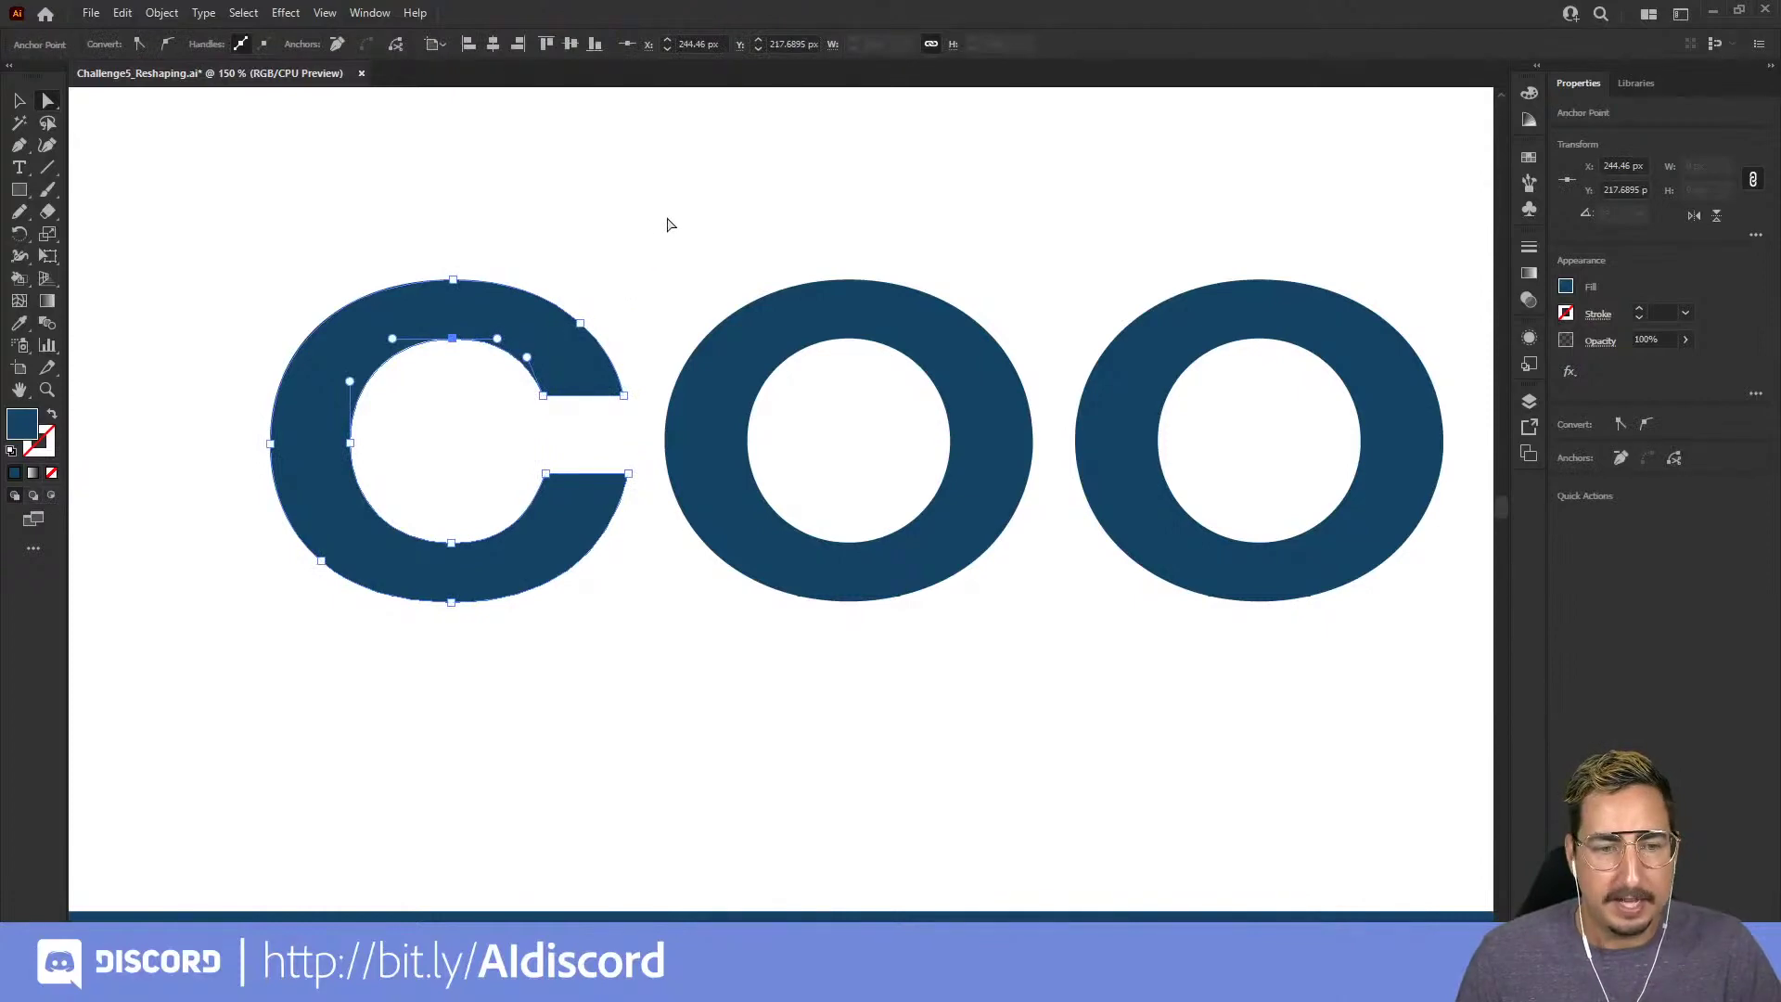
{"action": "key", "text": "shift+Down"}
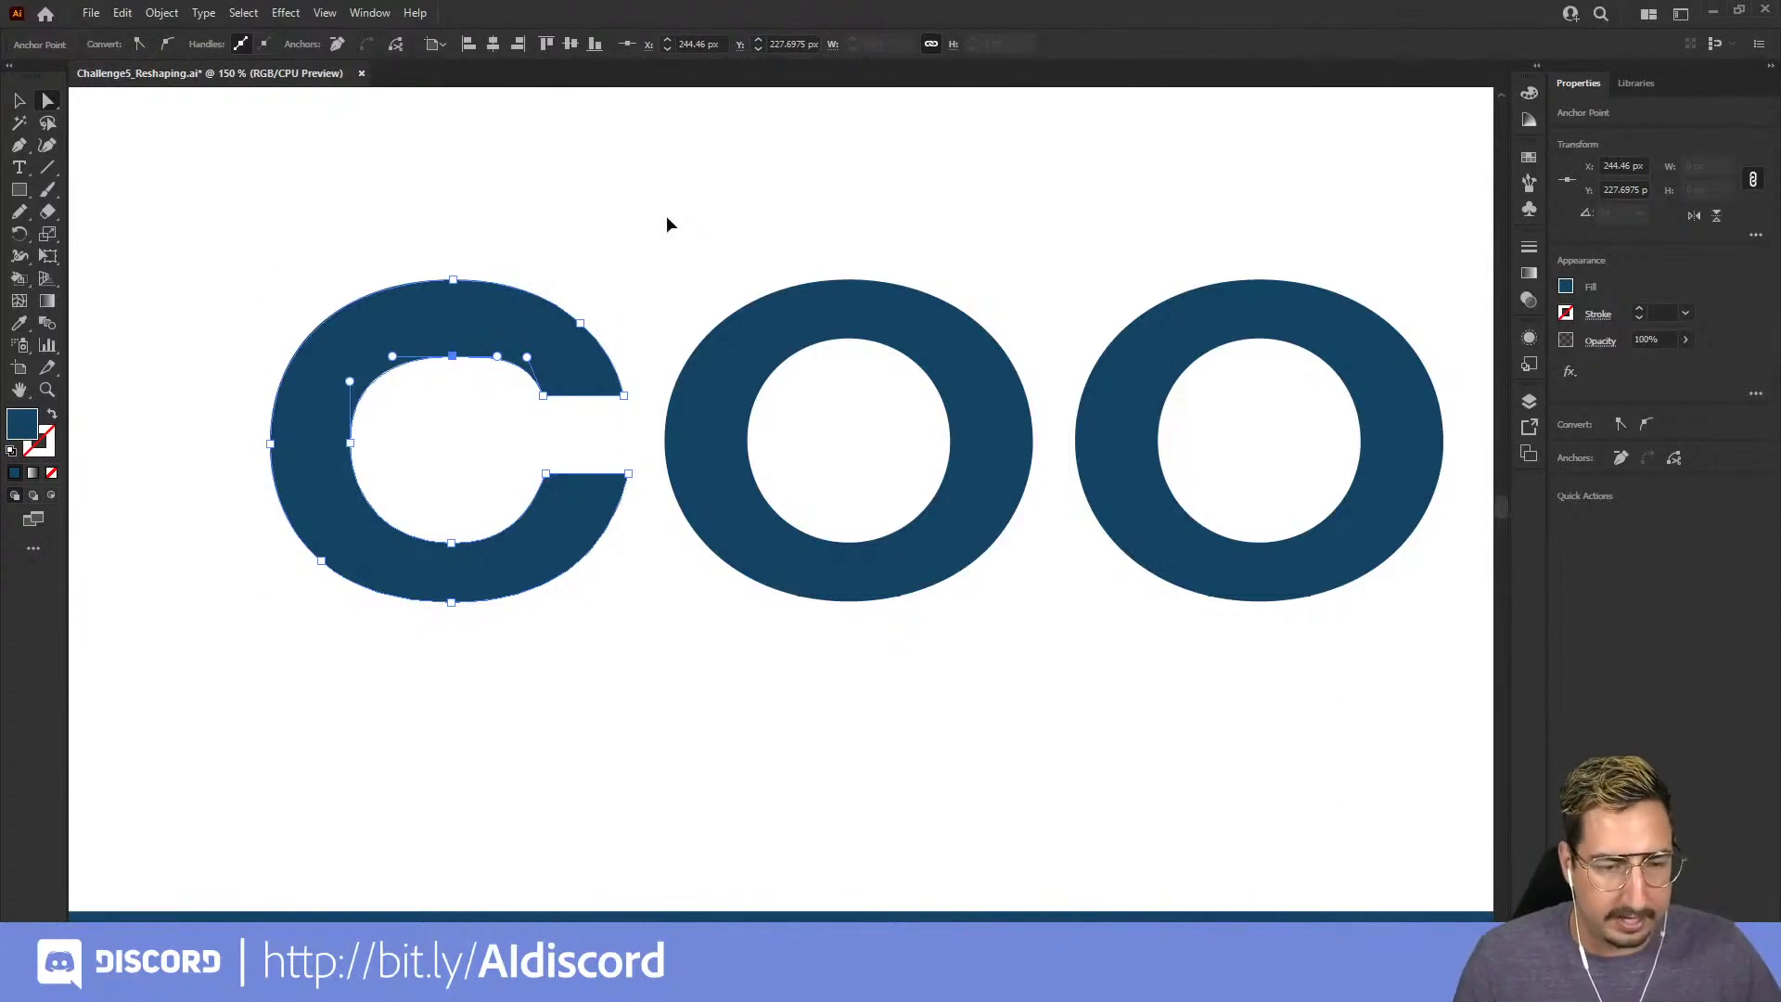
{"action": "key", "text": "ctrl+z"}
- Move the upper inner anchor points of the C and both Os down together by about 10 px
{"action": "key", "text": "z"}
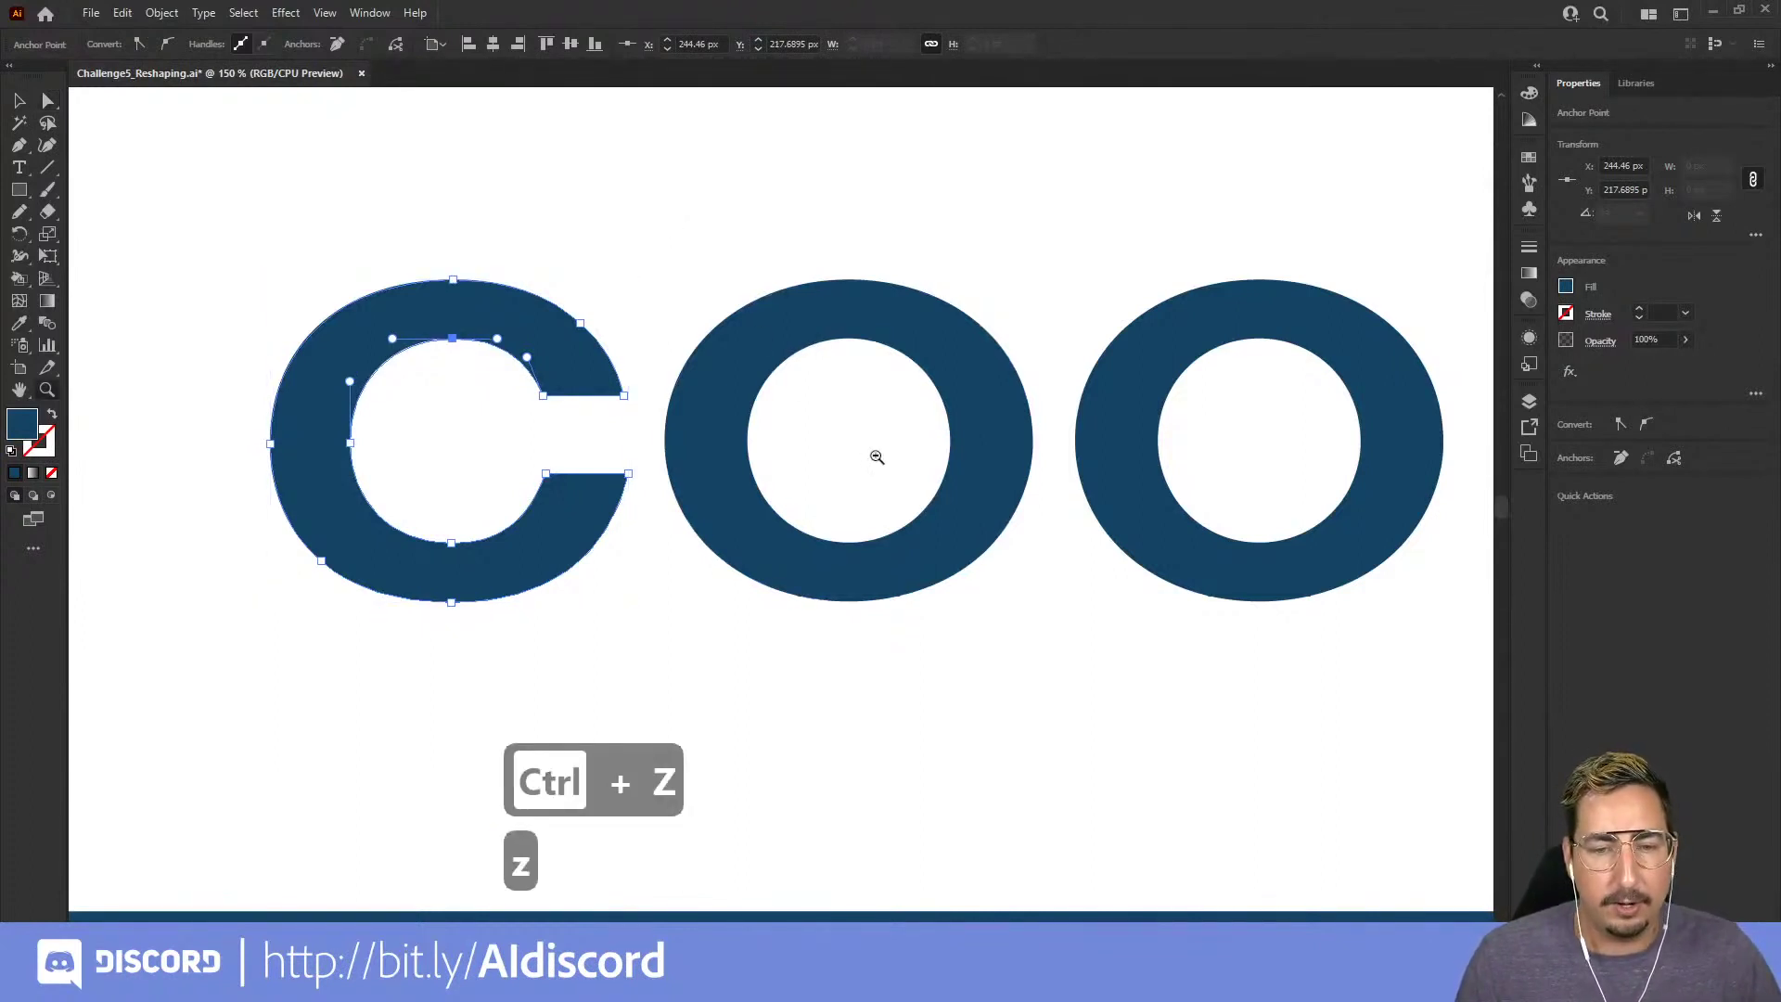
{"action": "left_click", "coordinate": [876, 457], "text": "alt"}
{"action": "left_click_drag", "start_coordinate": [859, 418], "coordinate": [754, 332]}
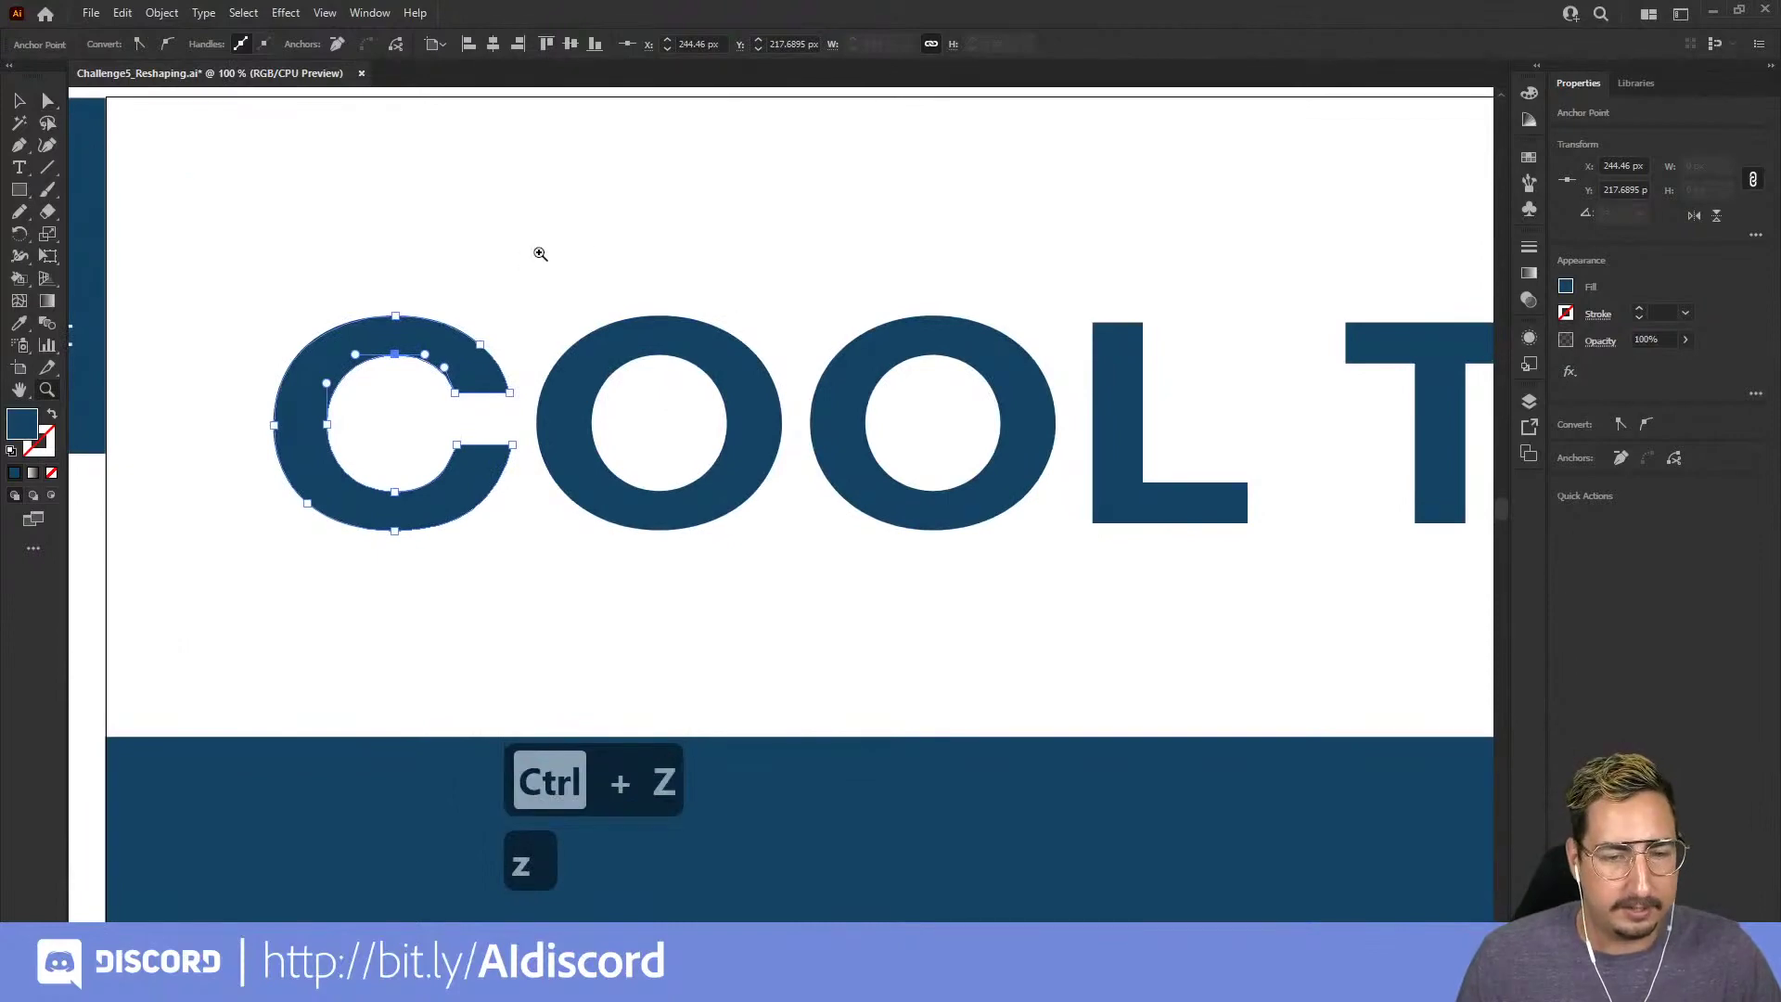
{"action": "key", "text": "a"}
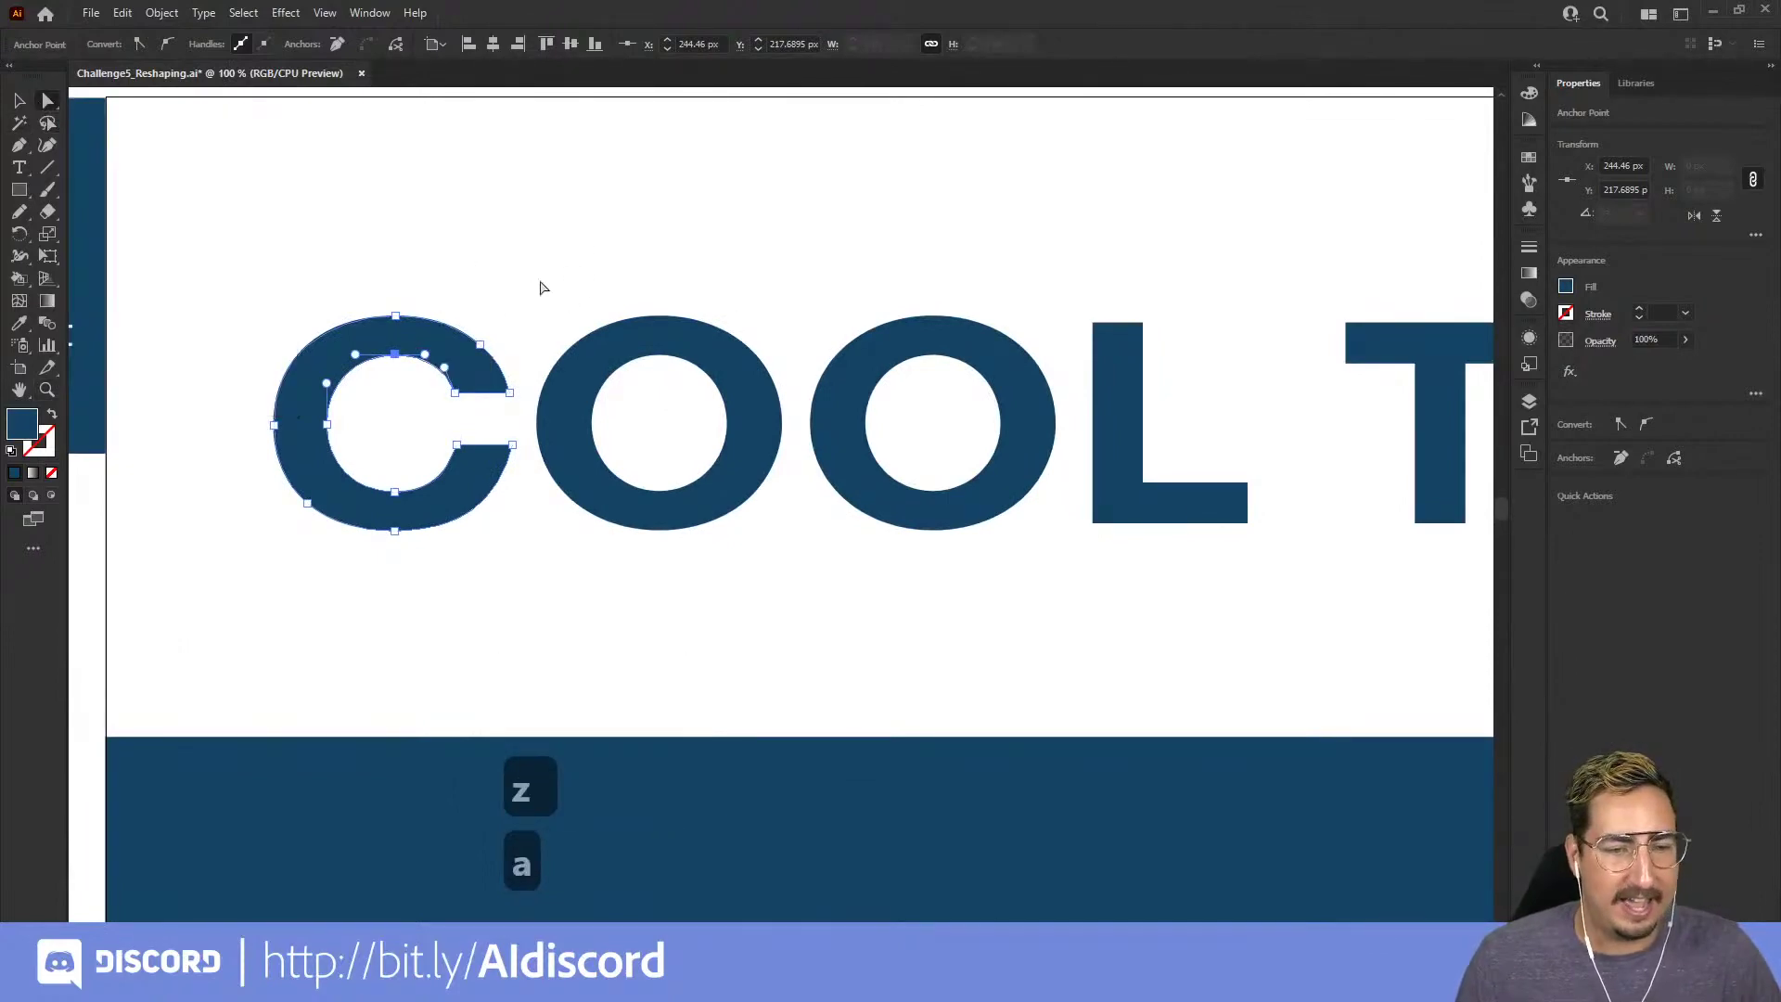
{"action": "left_click", "coordinate": [660, 356], "text": "shift"}
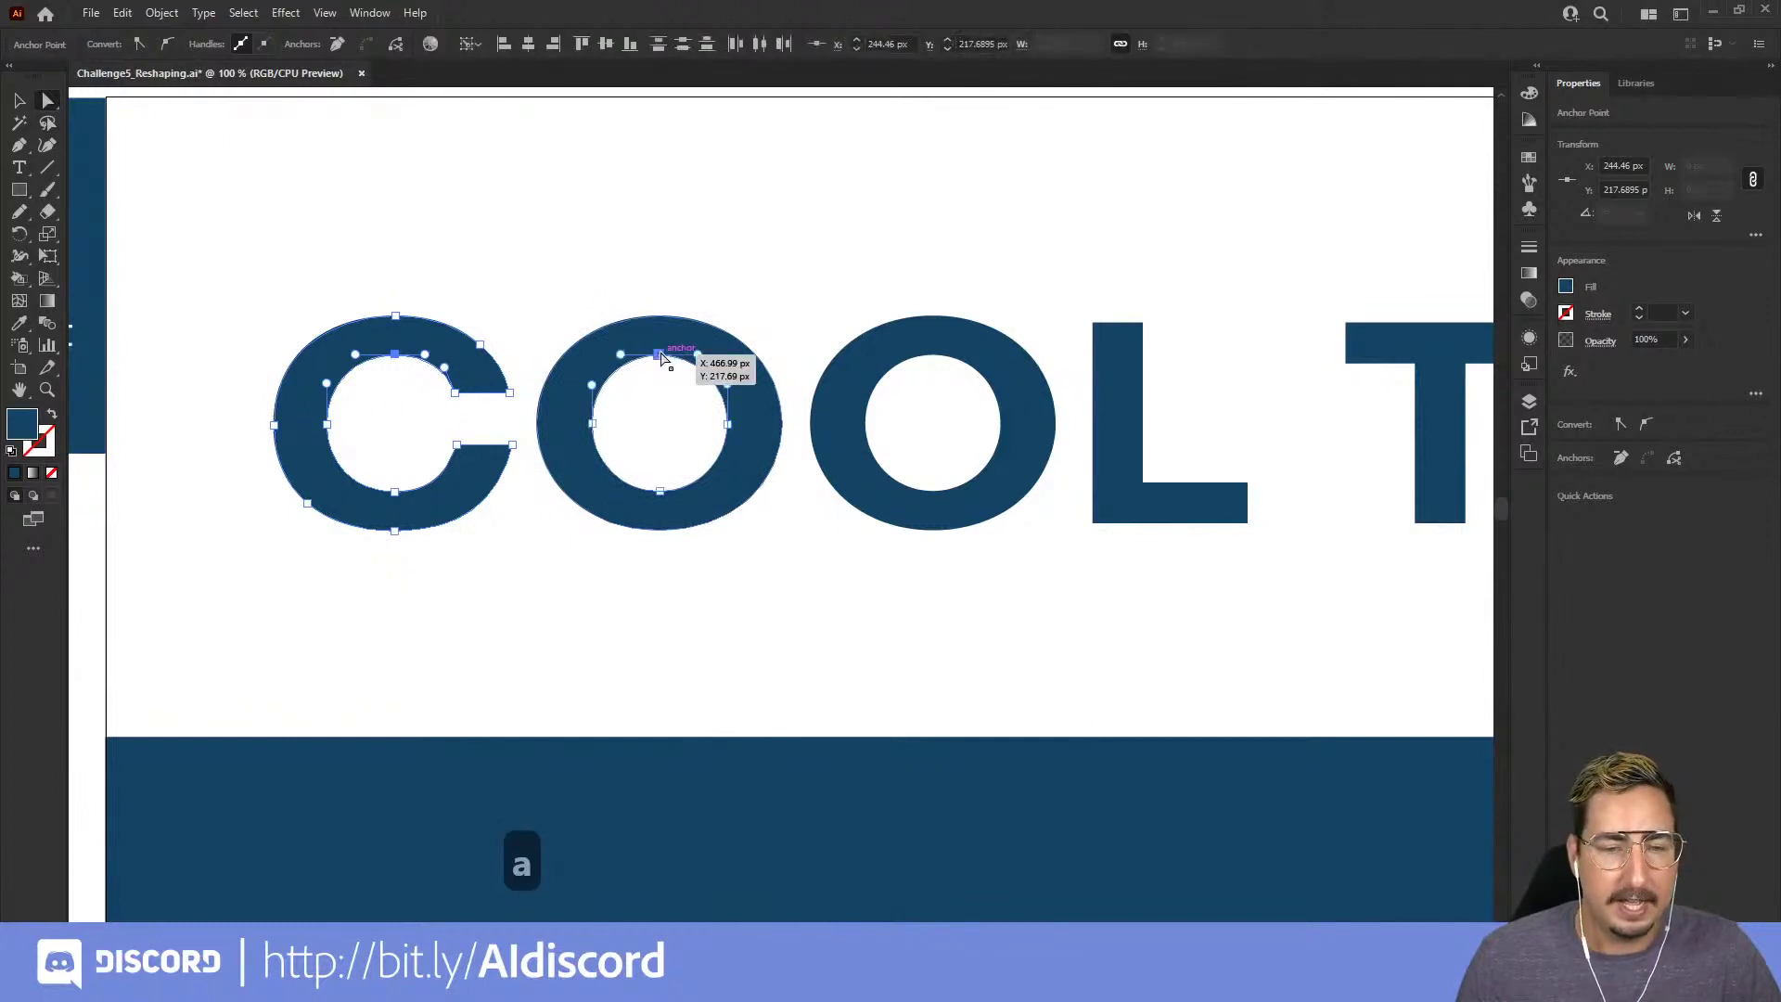
{"action": "left_click", "coordinate": [932, 362], "text": "shift"}
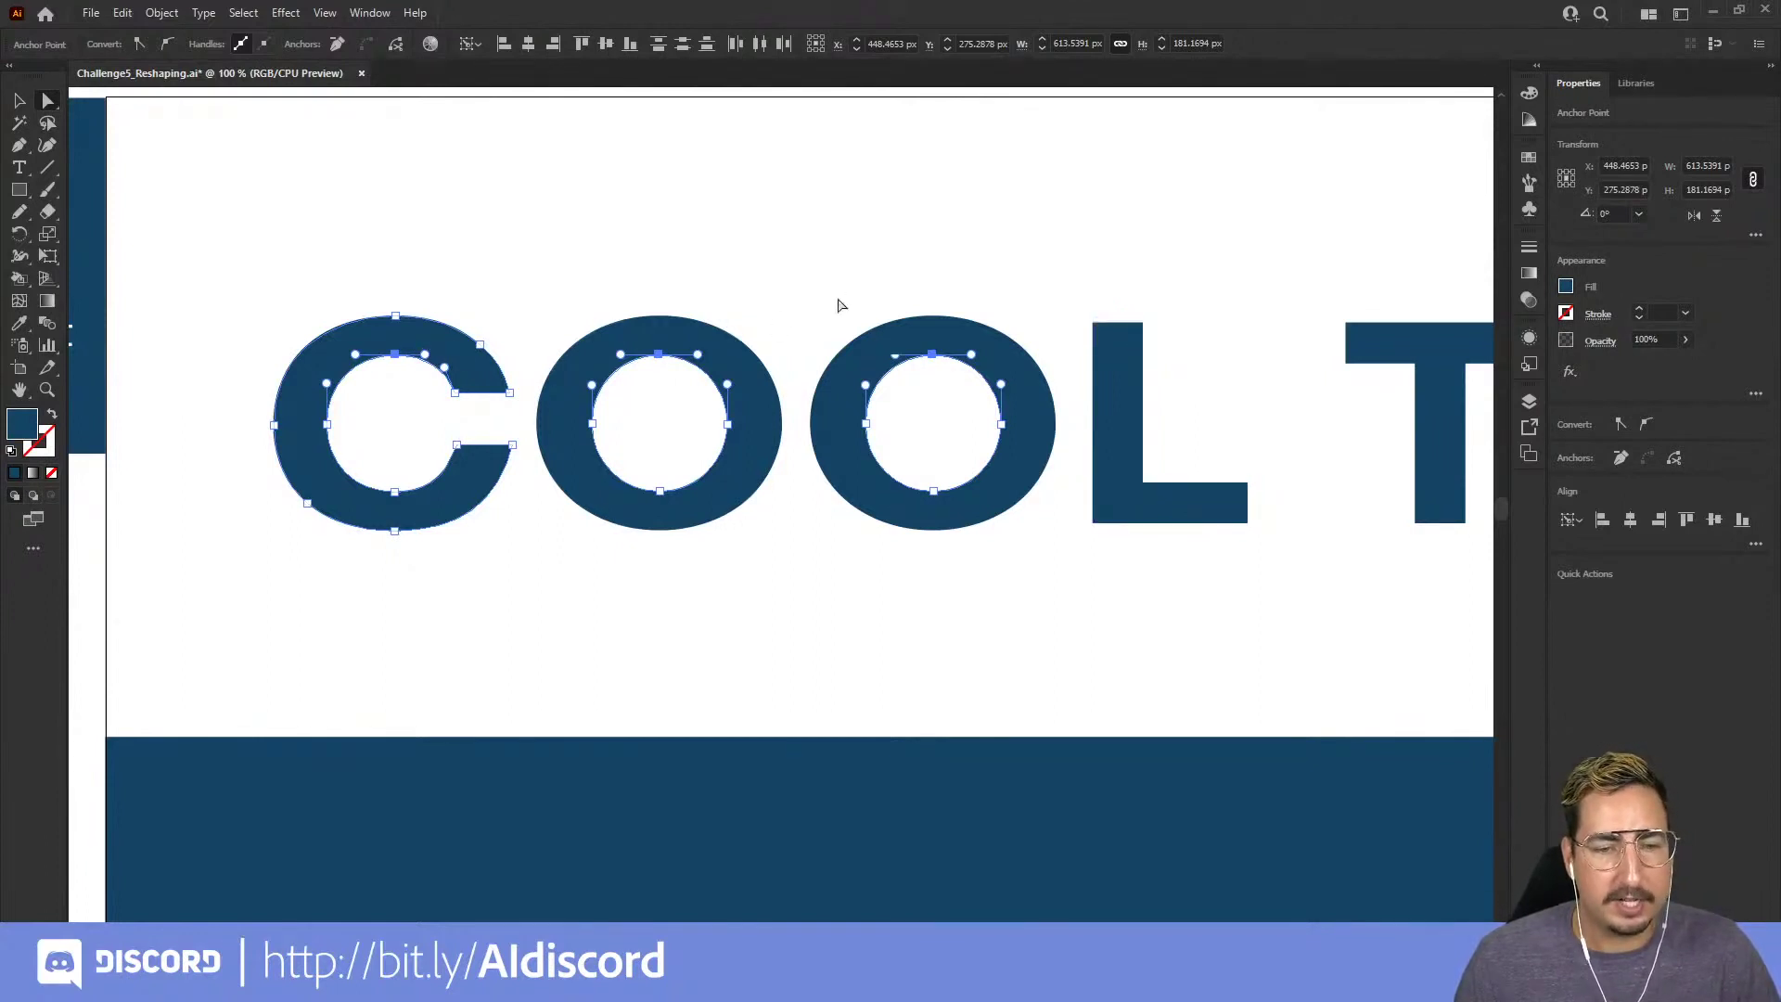
{"action": "key", "text": "shift+Down"}
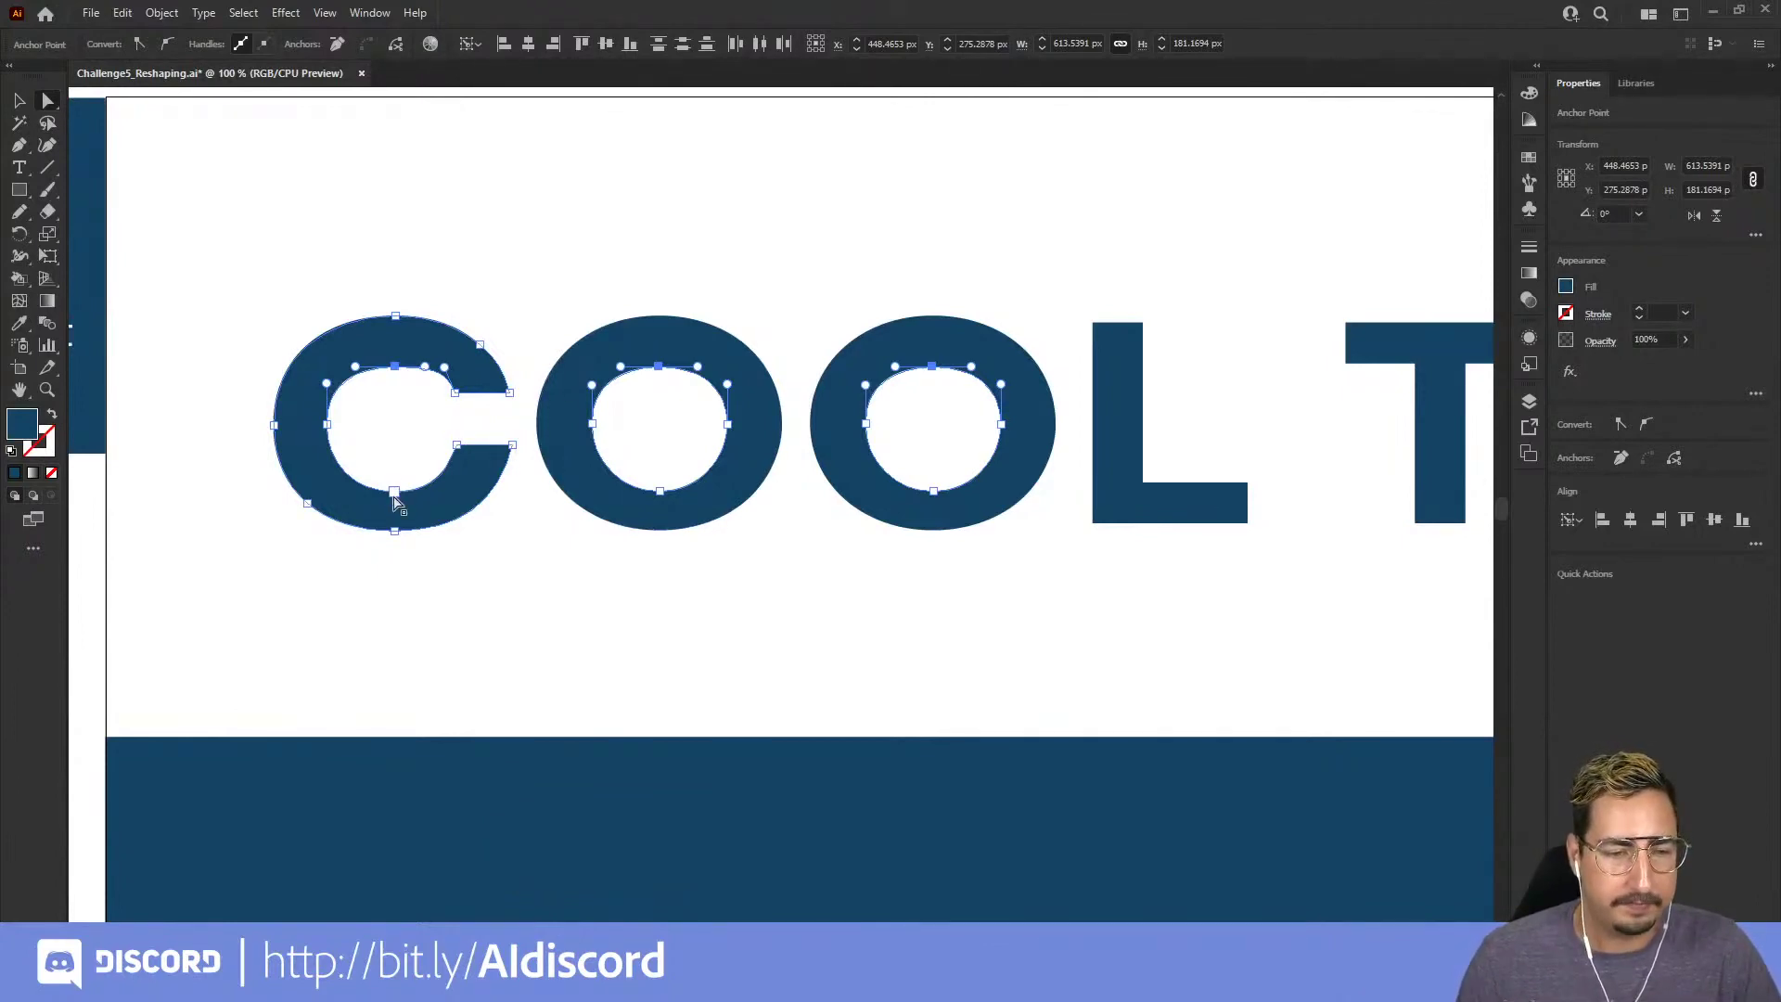
- Move the lower inner anchor points of the C and both Os up together by about 10 px, and clear the selection
{"action": "left_click", "coordinate": [395, 497]}
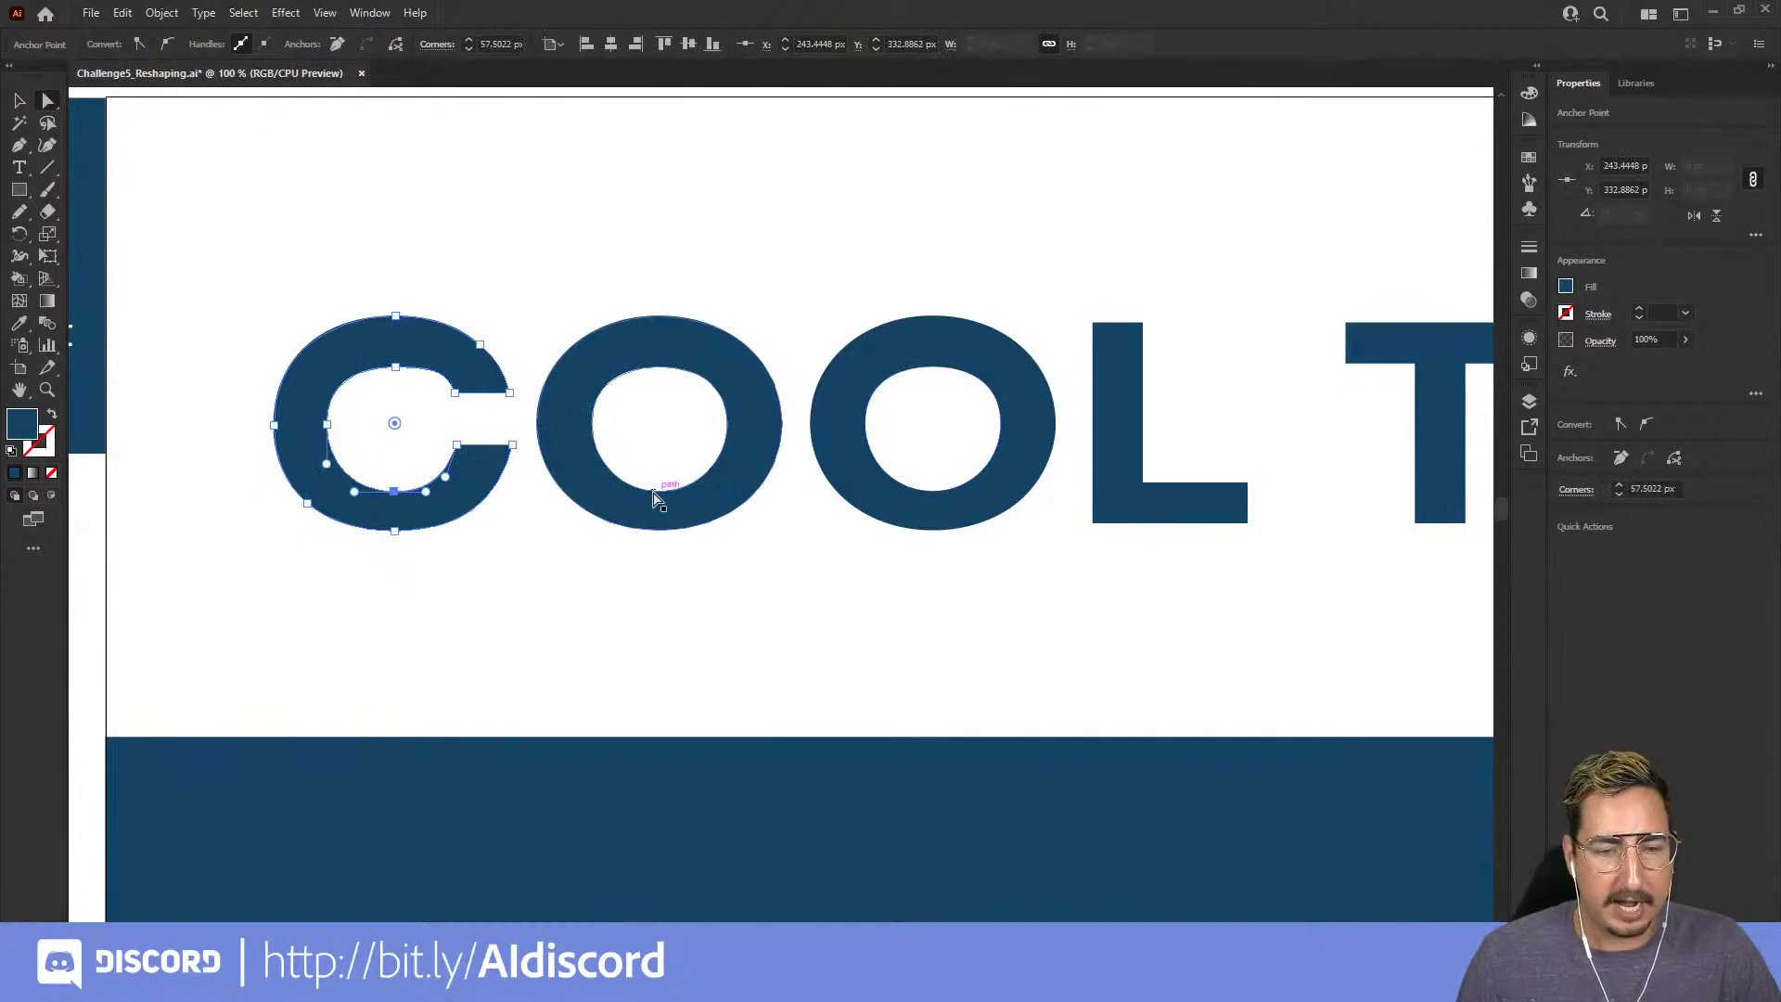
{"action": "left_click", "coordinate": [944, 489], "text": "shift"}
{"action": "key", "text": "shift+Up"}
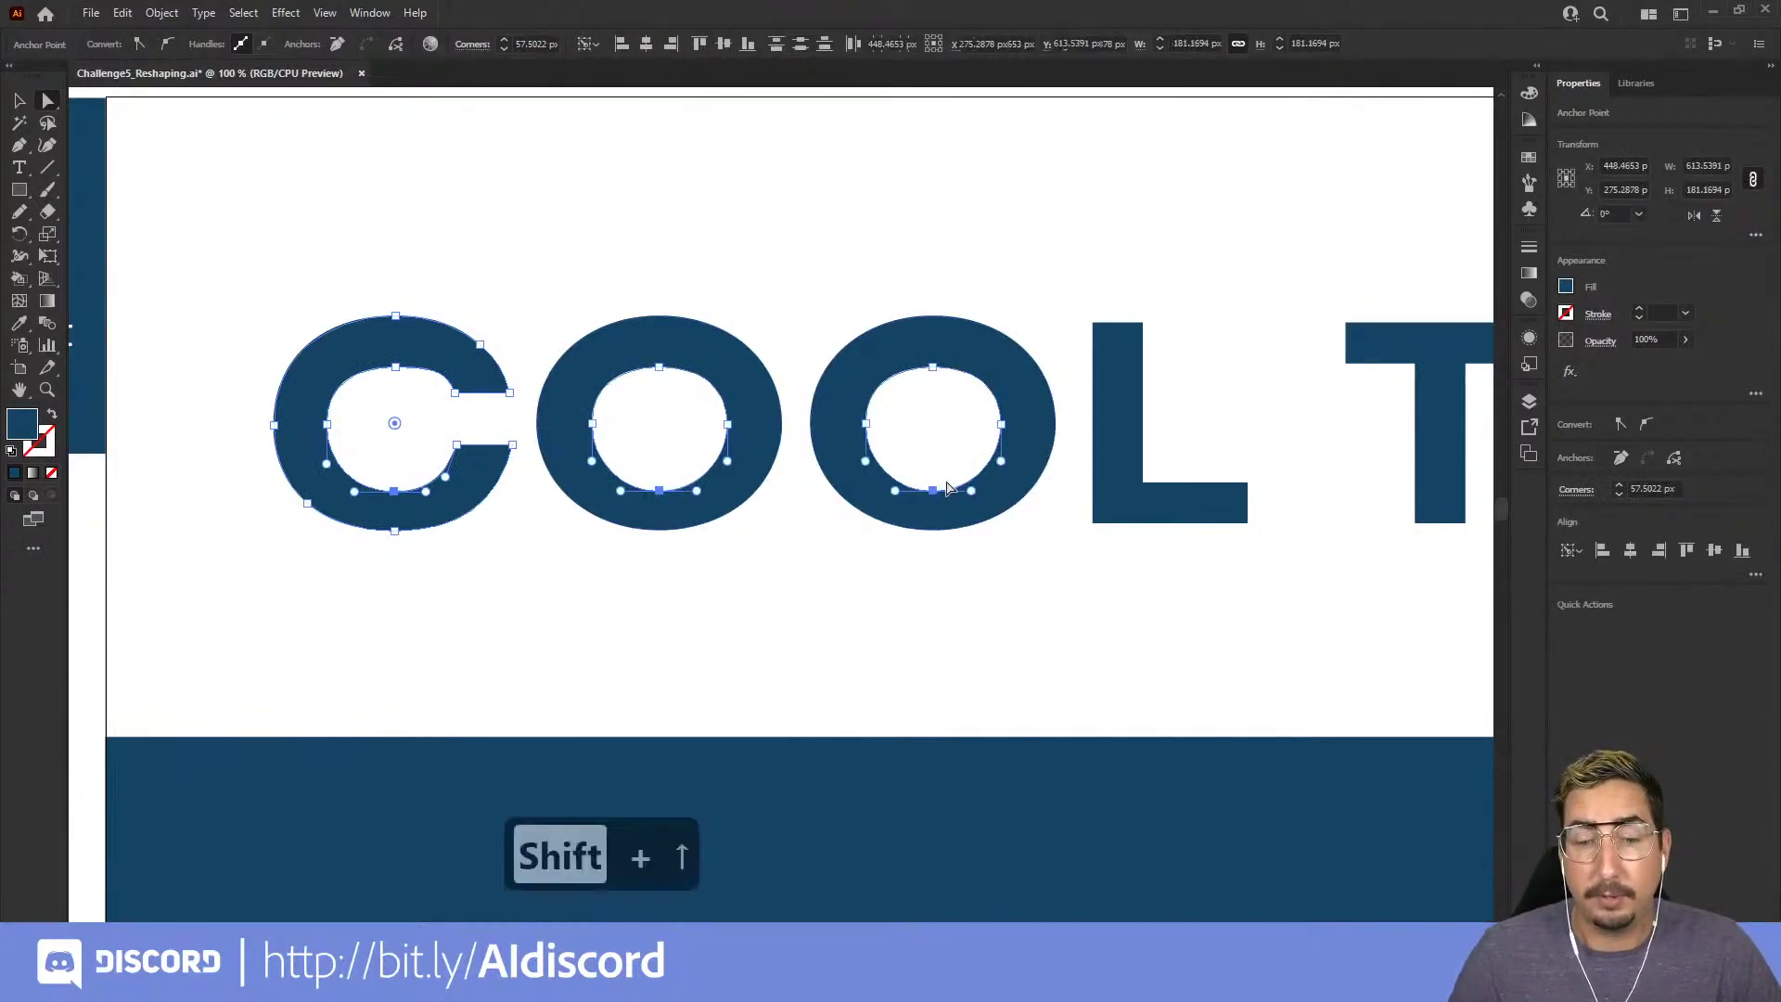
{"action": "left_click", "coordinate": [762, 266]}
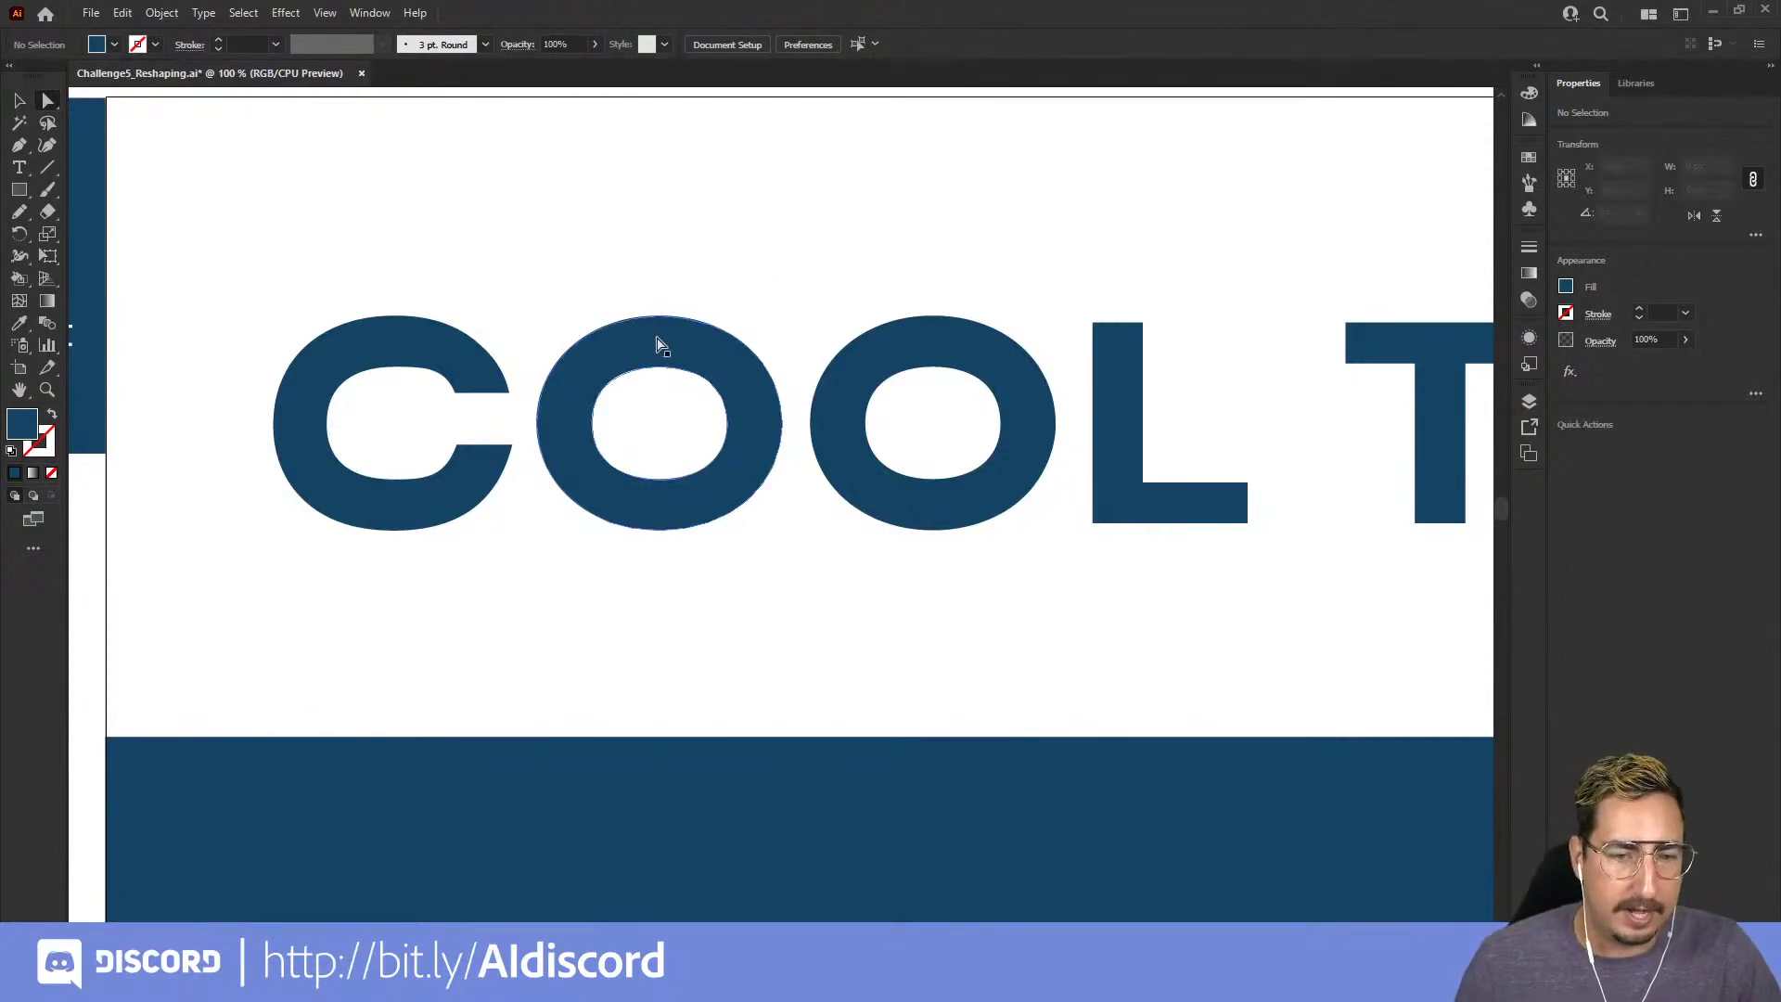
- Ungroup the outlined COOL TYPE headline so each letter can be moved independently
{"action": "left_click_drag", "start_coordinate": [655, 346], "coordinate": [529, 423]}
{"action": "key", "text": "ctrl+z"}
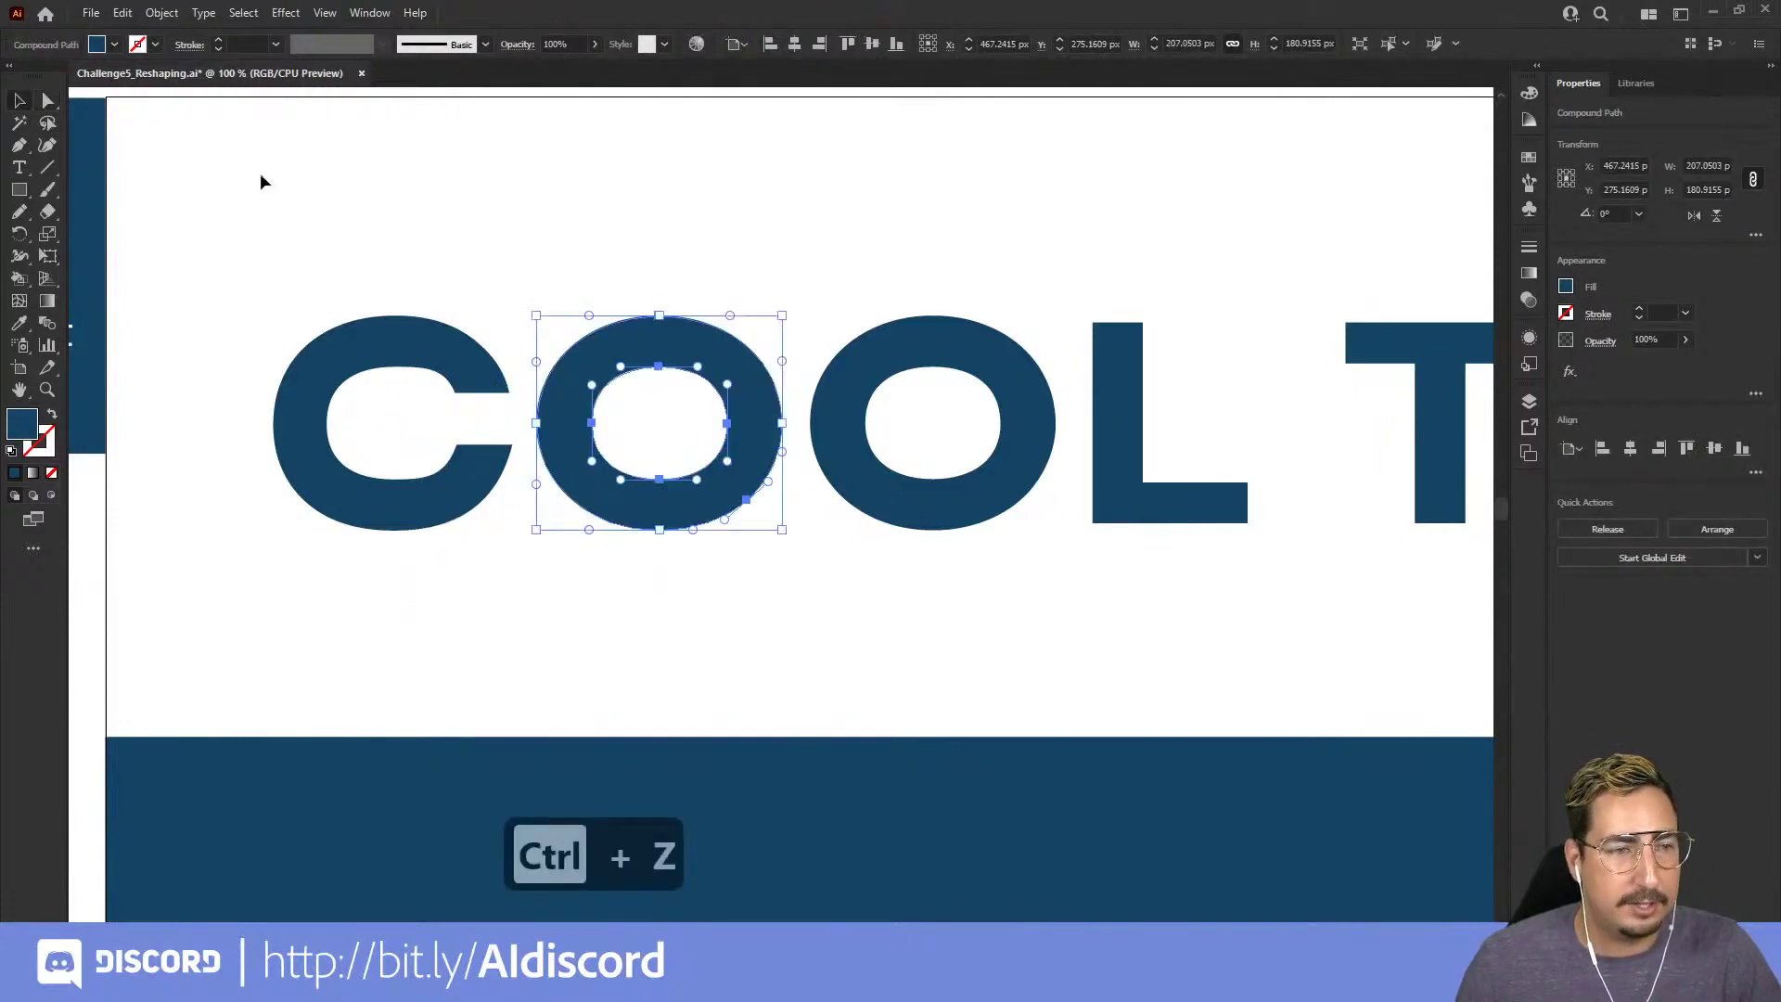
{"action": "left_click", "coordinate": [632, 345]}
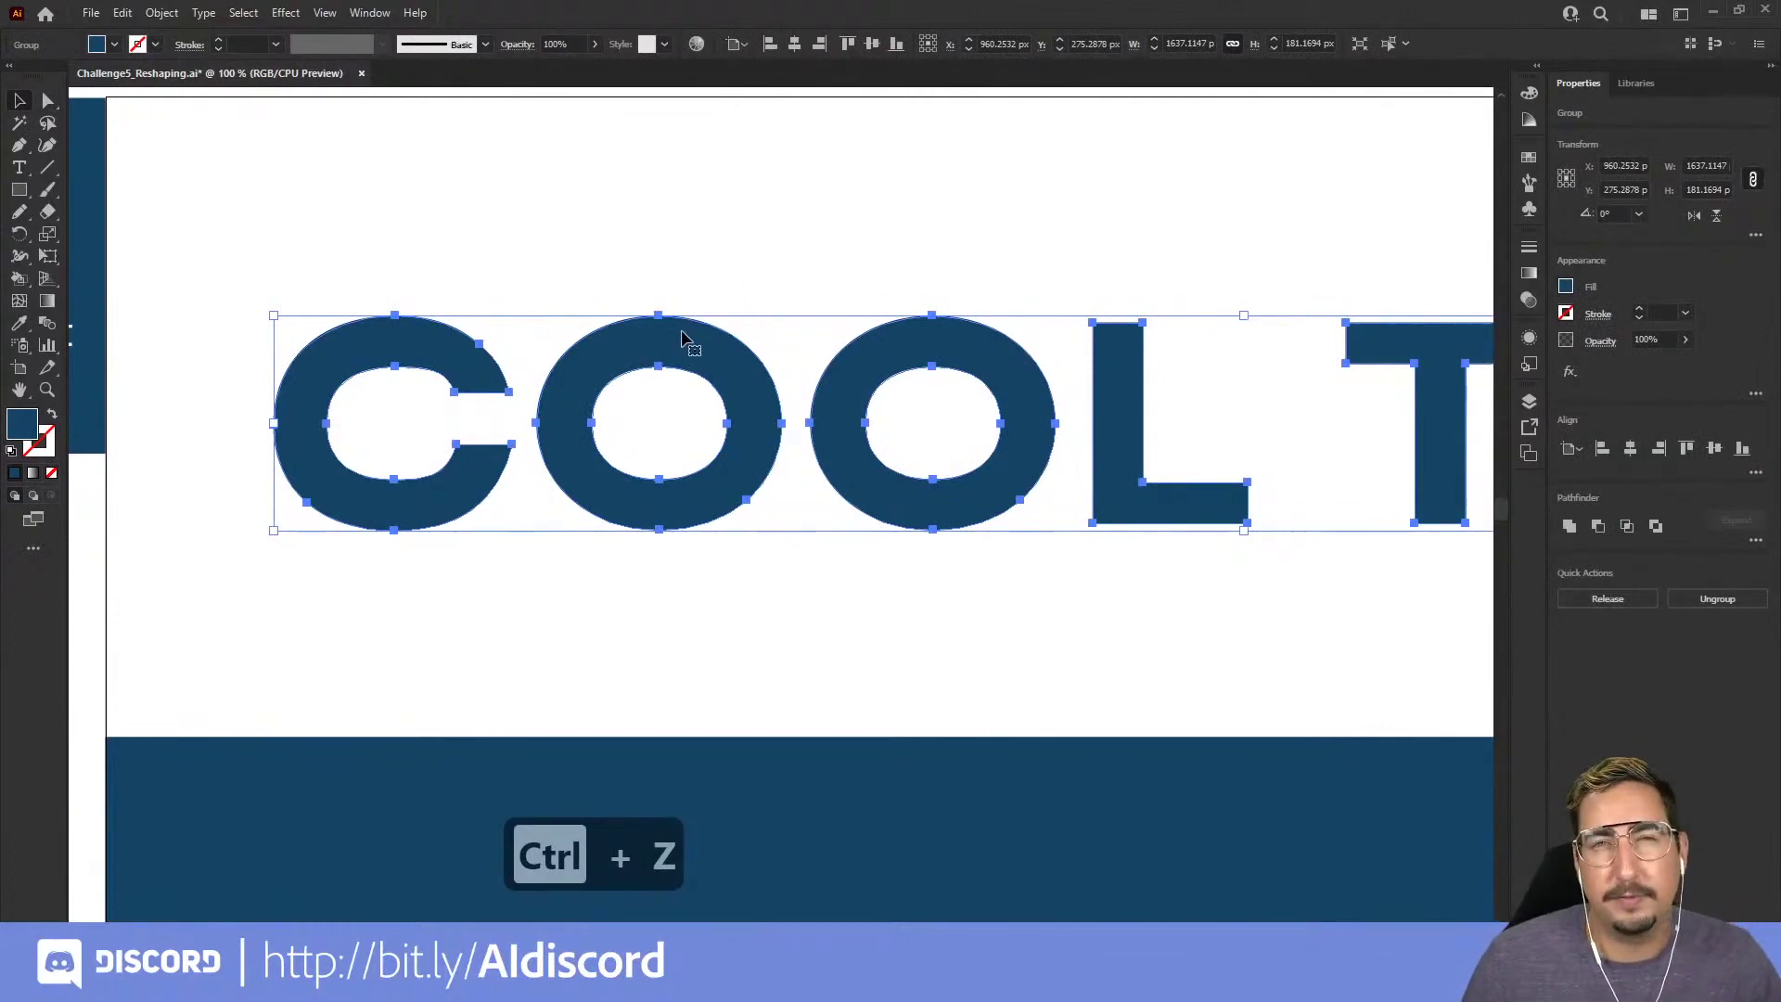
{"action": "right_click", "coordinate": [662, 345]}
{"action": "left_click", "coordinate": [719, 493]}
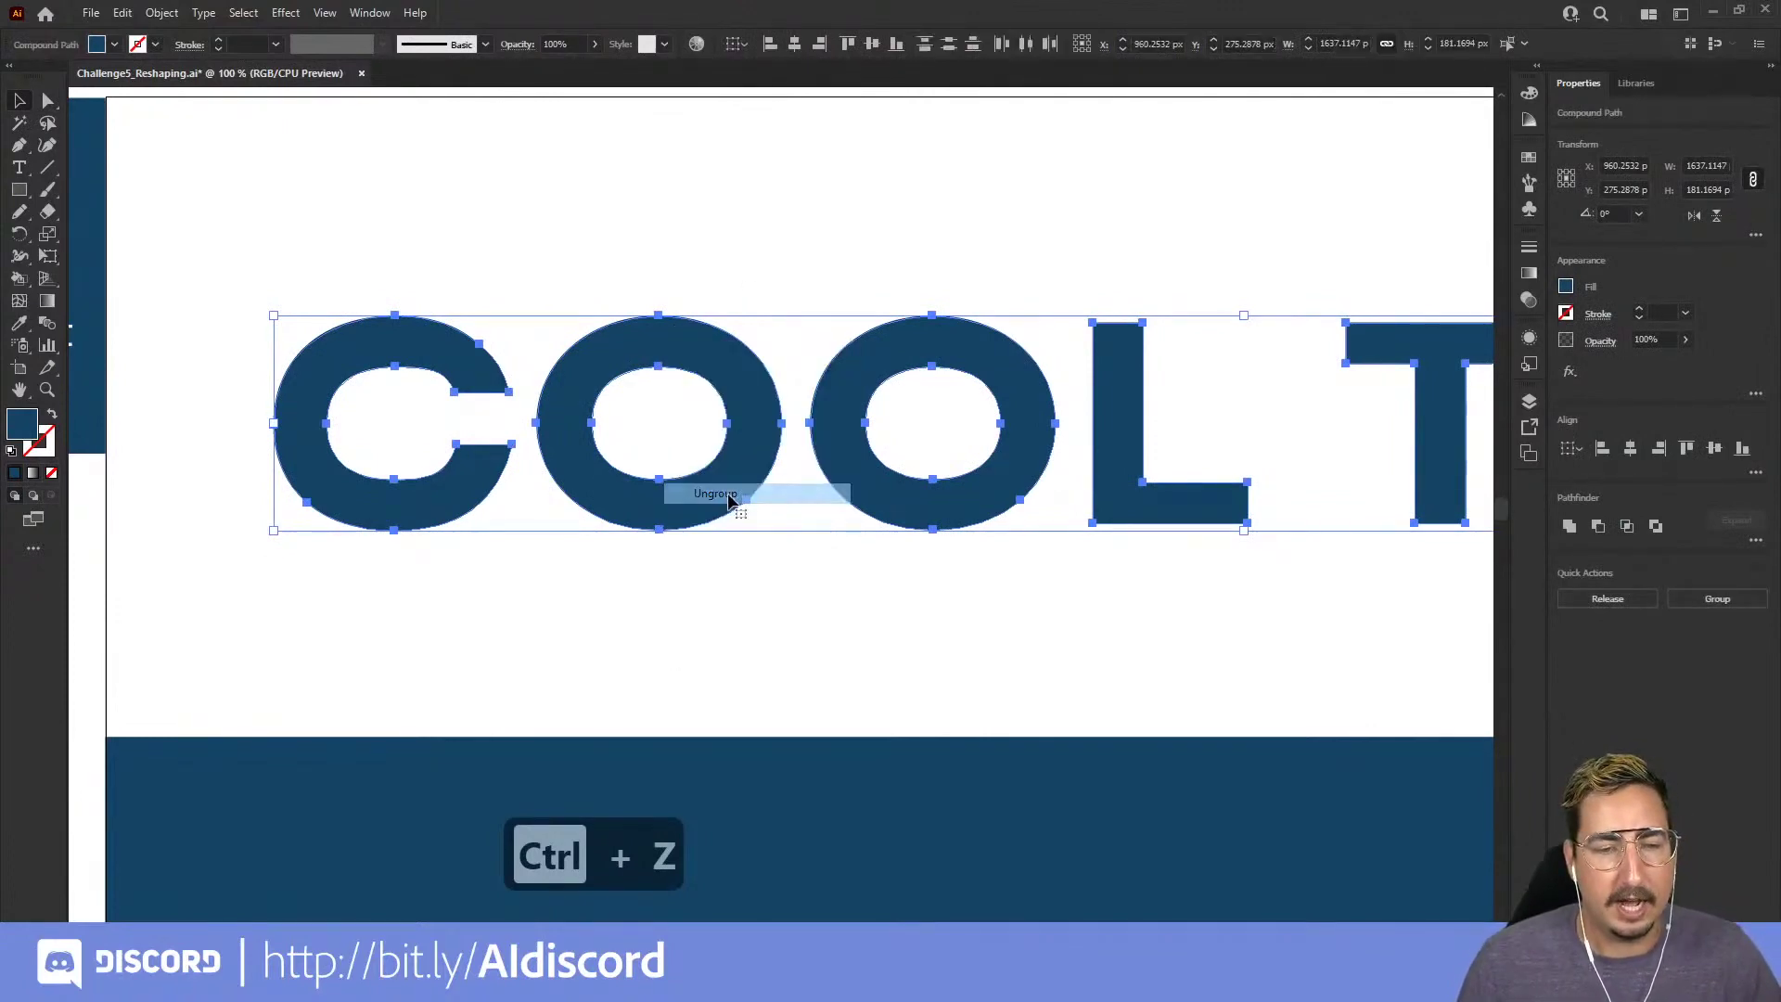
- Move the first O down and slightly left to about X 447 px, Y 340 px, tucked against the C's lower end
{"action": "left_click", "coordinate": [742, 366]}
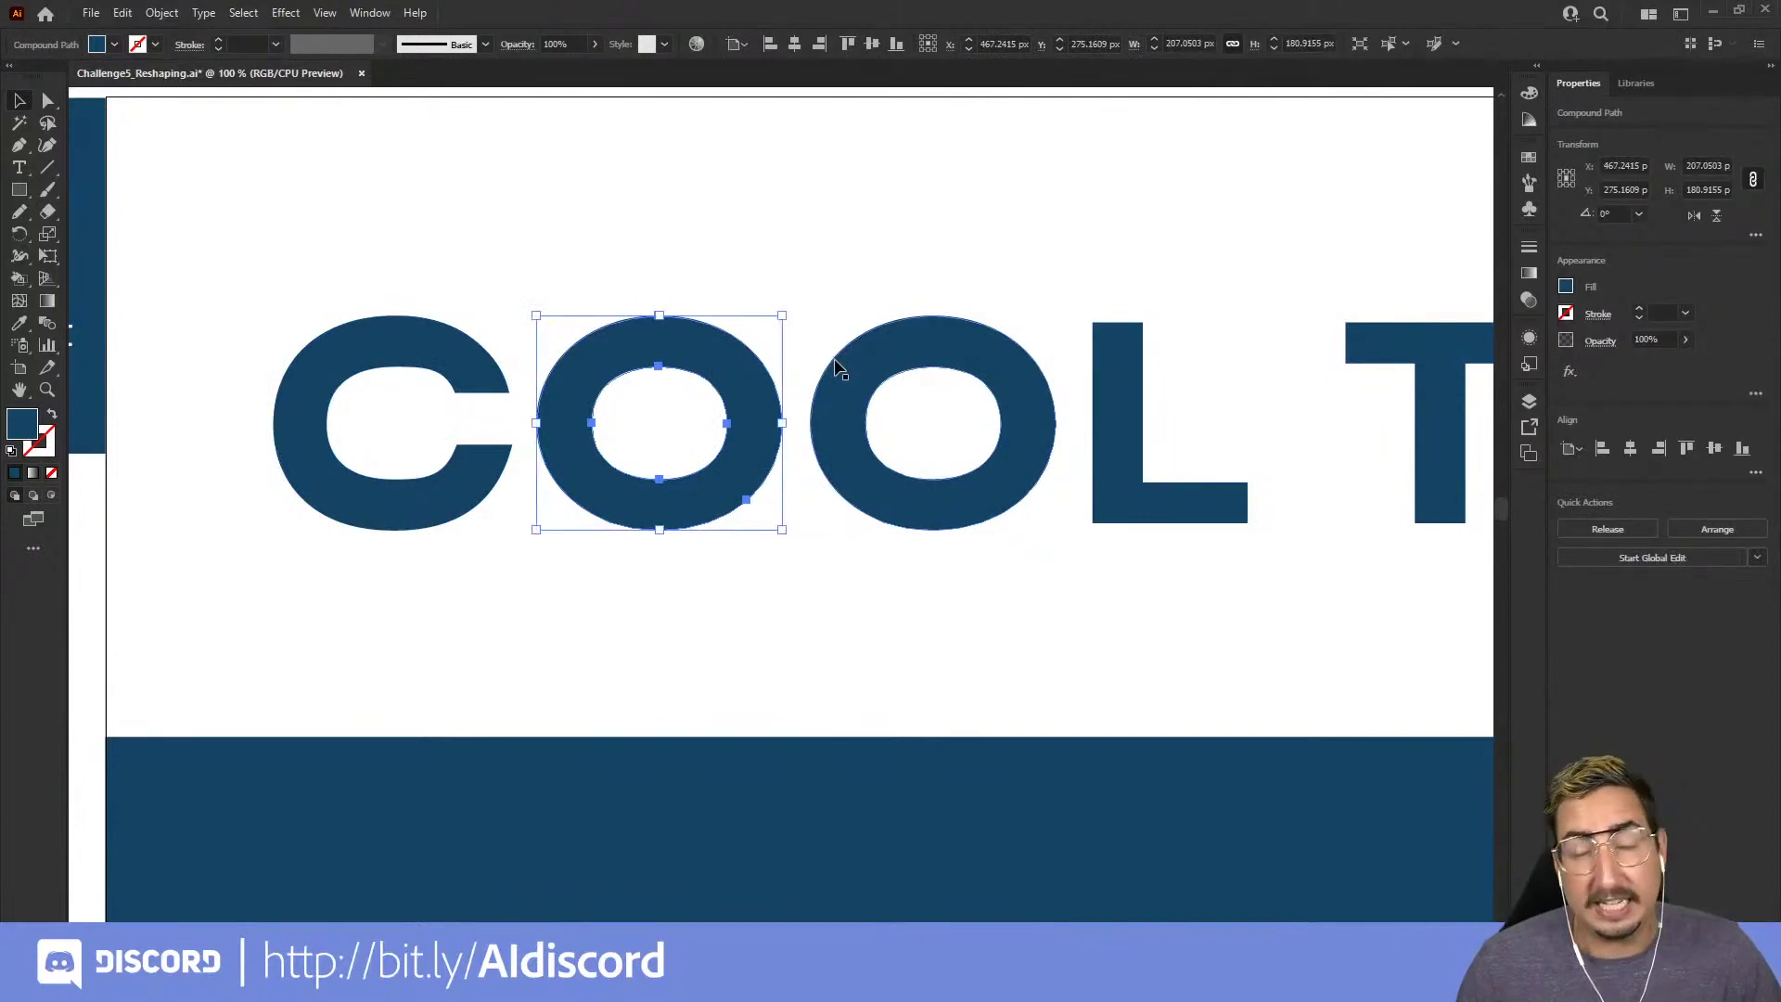
{"action": "left_click_drag", "start_coordinate": [710, 361], "coordinate": [670, 428]}
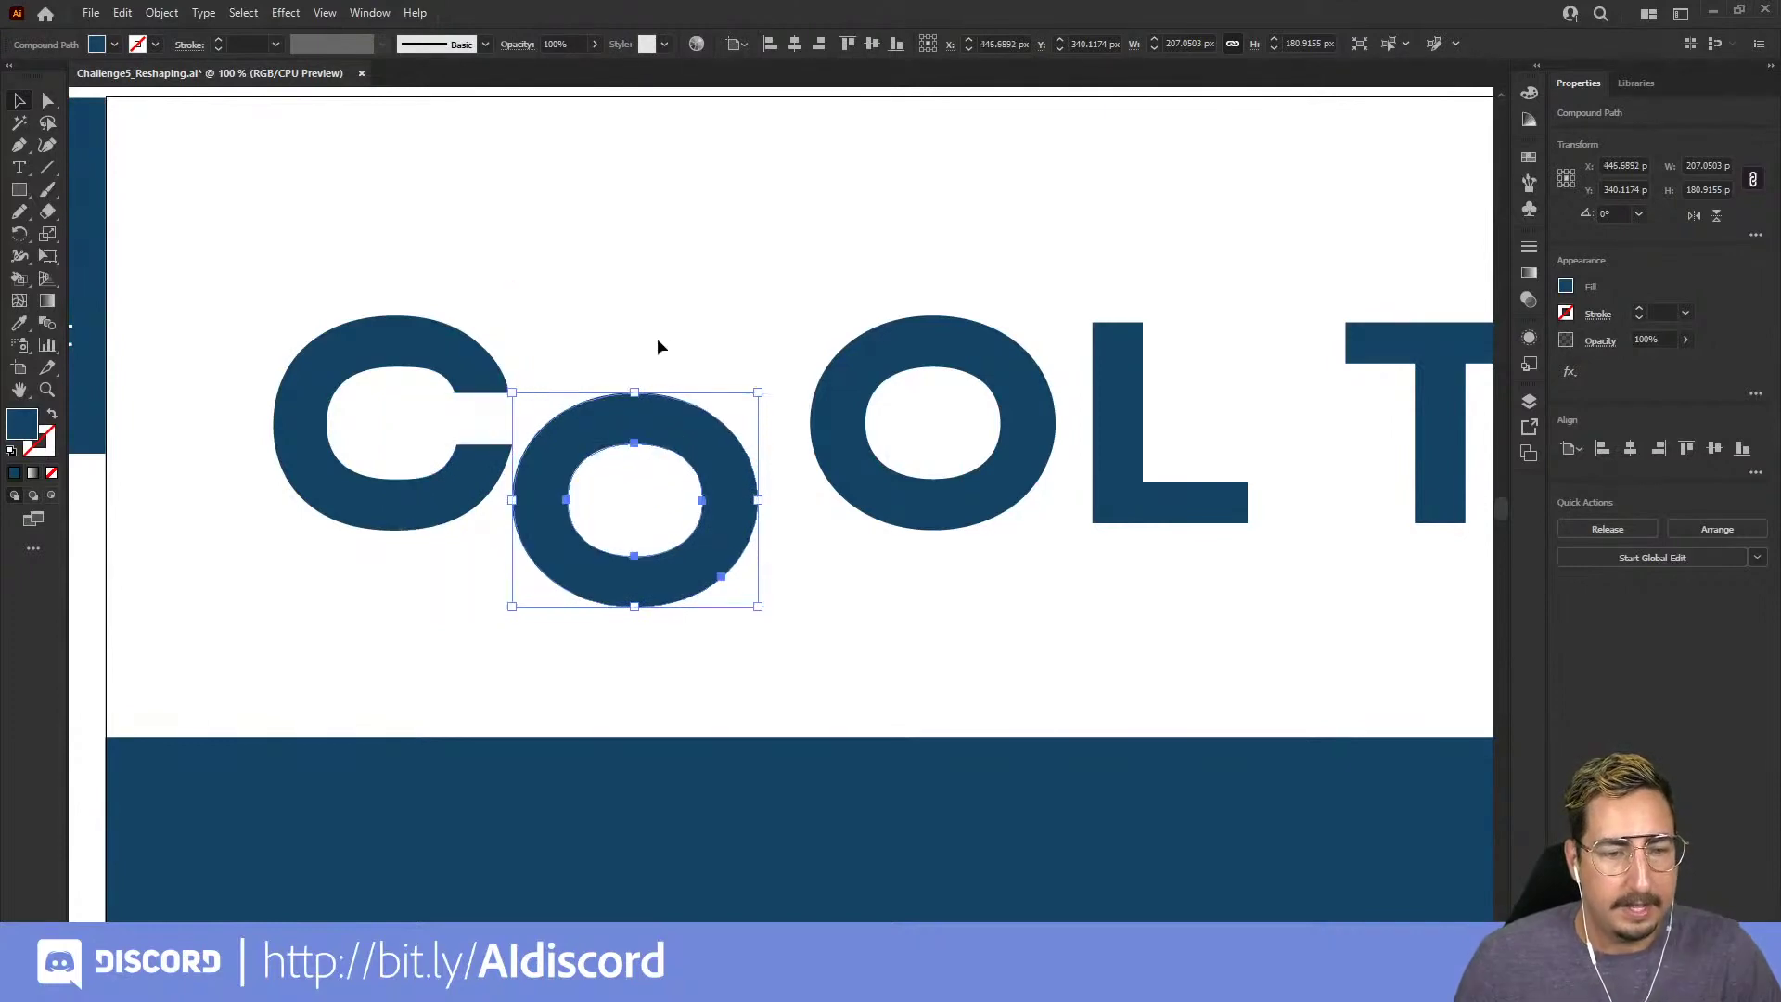
{"action": "left_click", "coordinate": [657, 345]}
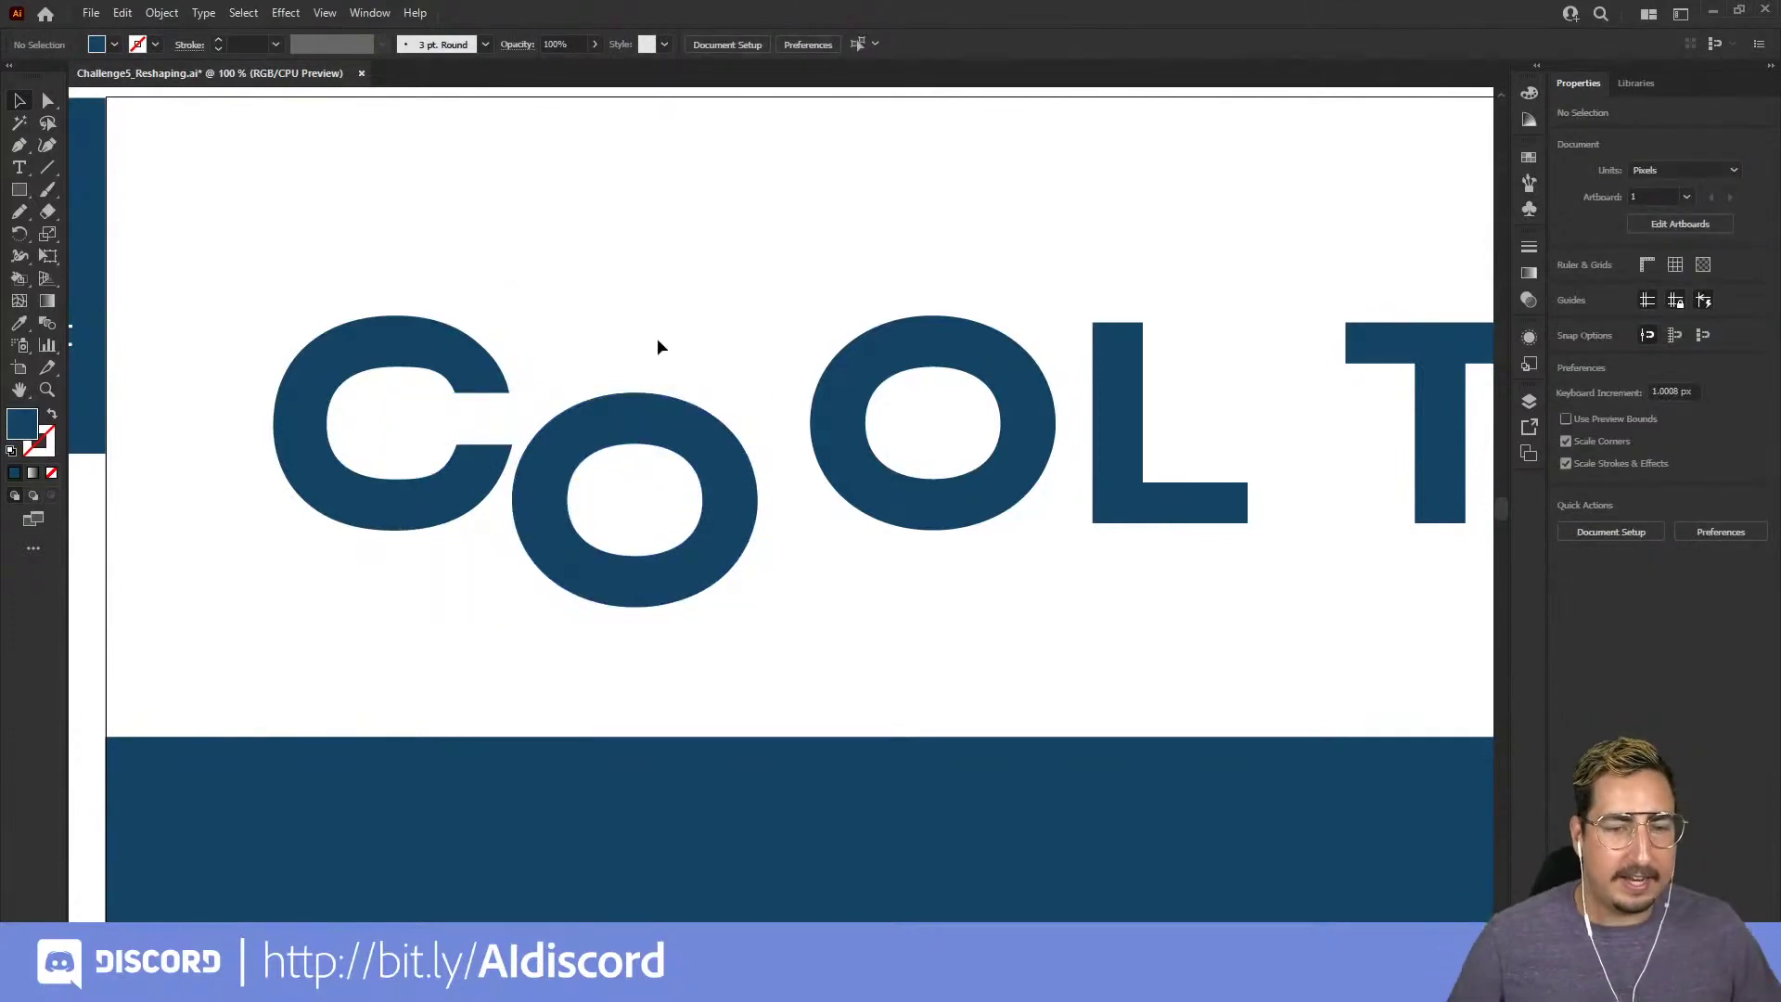
{"action": "mouse_move", "coordinate": [618, 411]}
{"action": "left_mouse_down"}
{"action": "mouse_move", "coordinate": [665, 413]}
{"action": "mouse_move", "coordinate": [633, 414]}
{"action": "left_mouse_up"}
- Check the Smart Guides and snapping settings among the view options, and clear the selection
{"action": "left_click", "coordinate": [326, 14]}
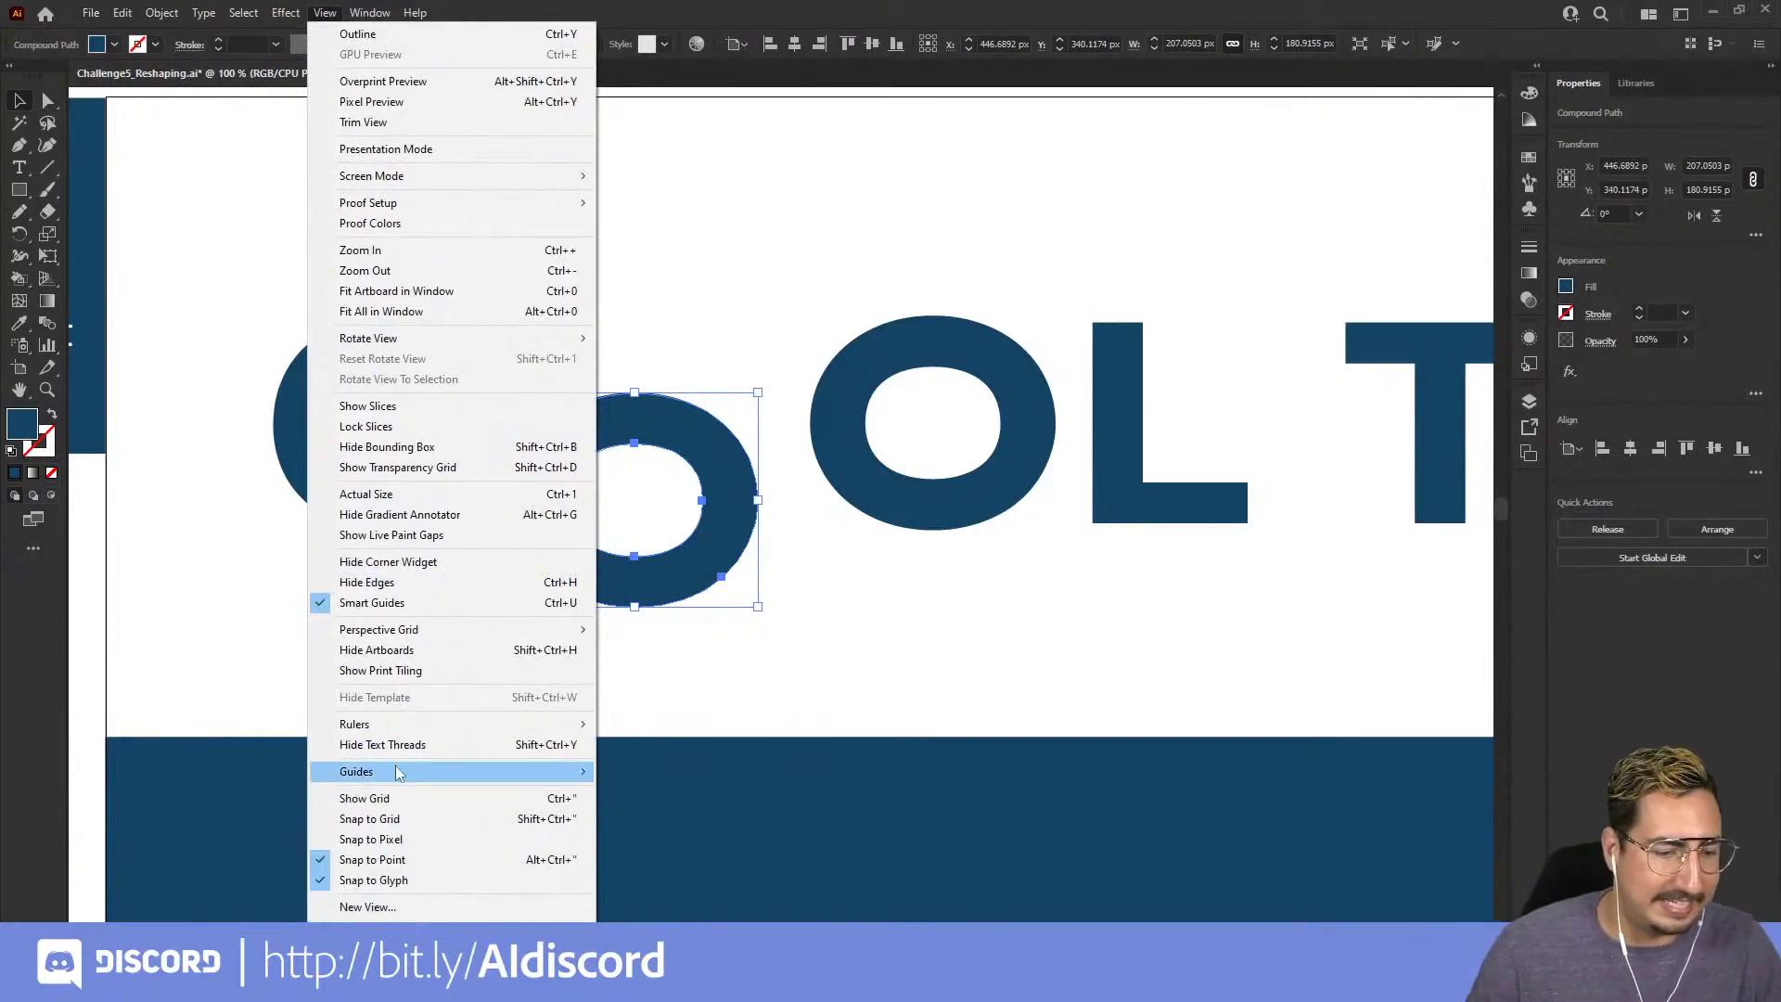
{"action": "mouse_move", "coordinate": [429, 775]}
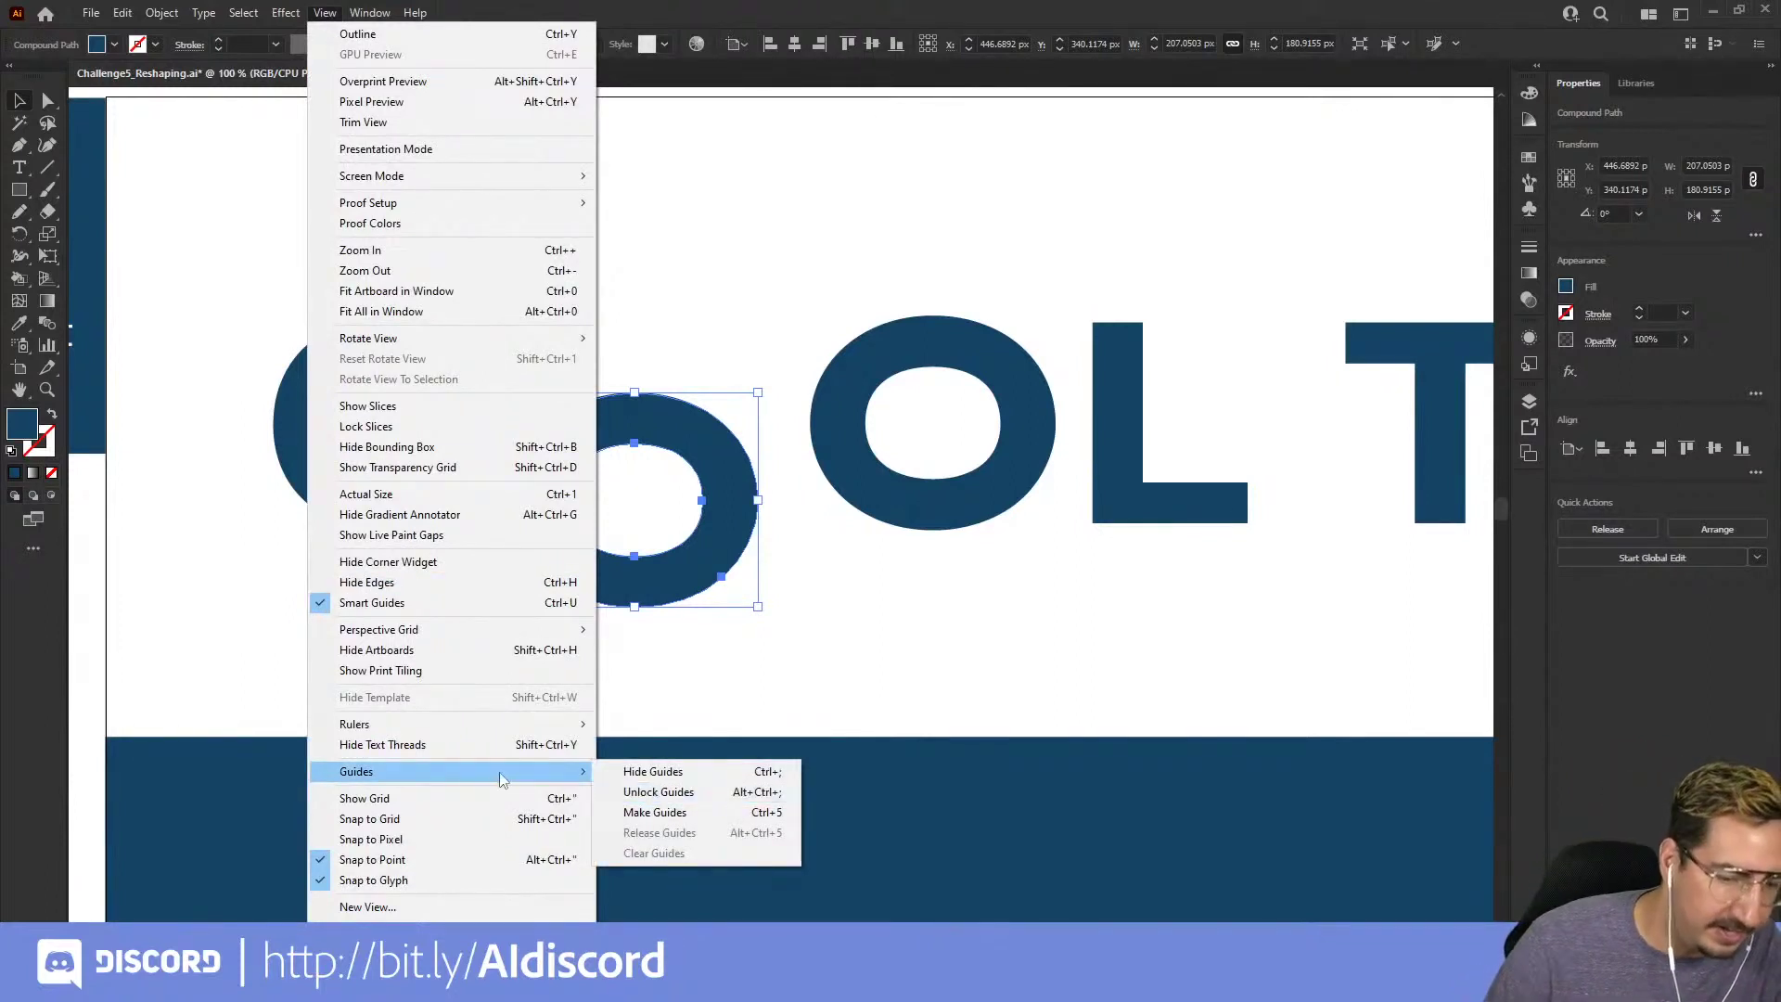
{"action": "mouse_move", "coordinate": [495, 779]}
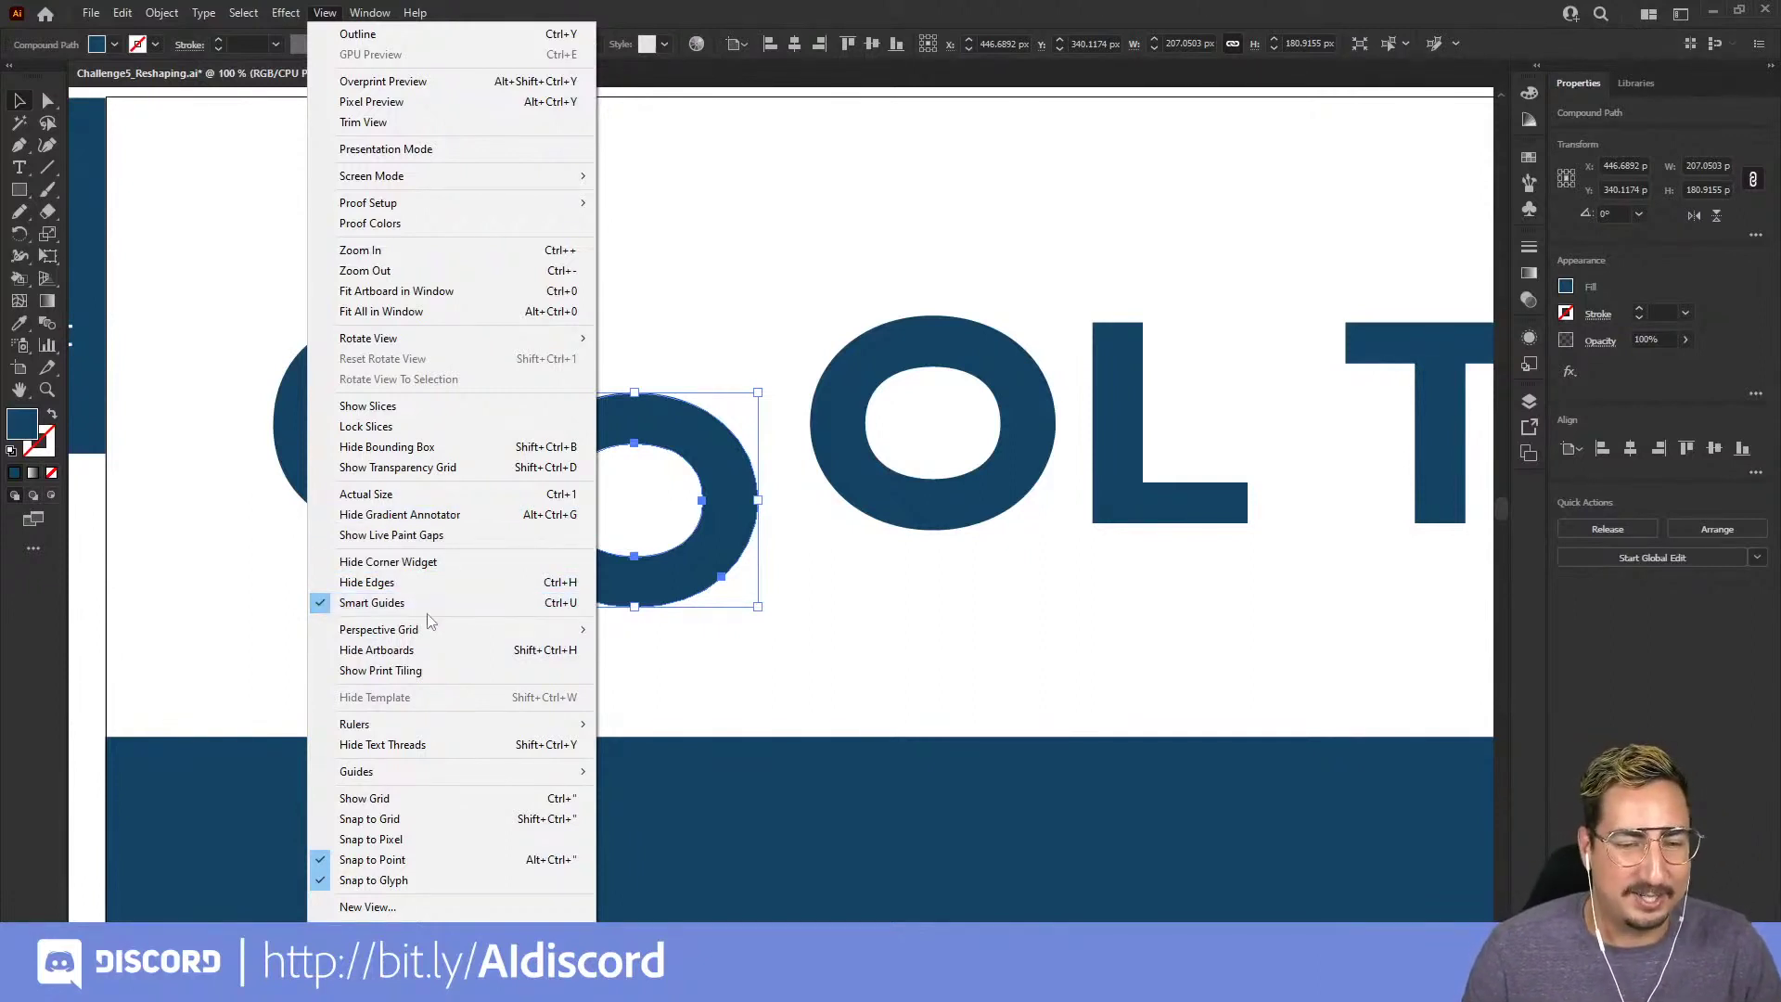
{"action": "left_click", "coordinate": [730, 324]}
{"action": "left_click", "coordinate": [731, 321]}
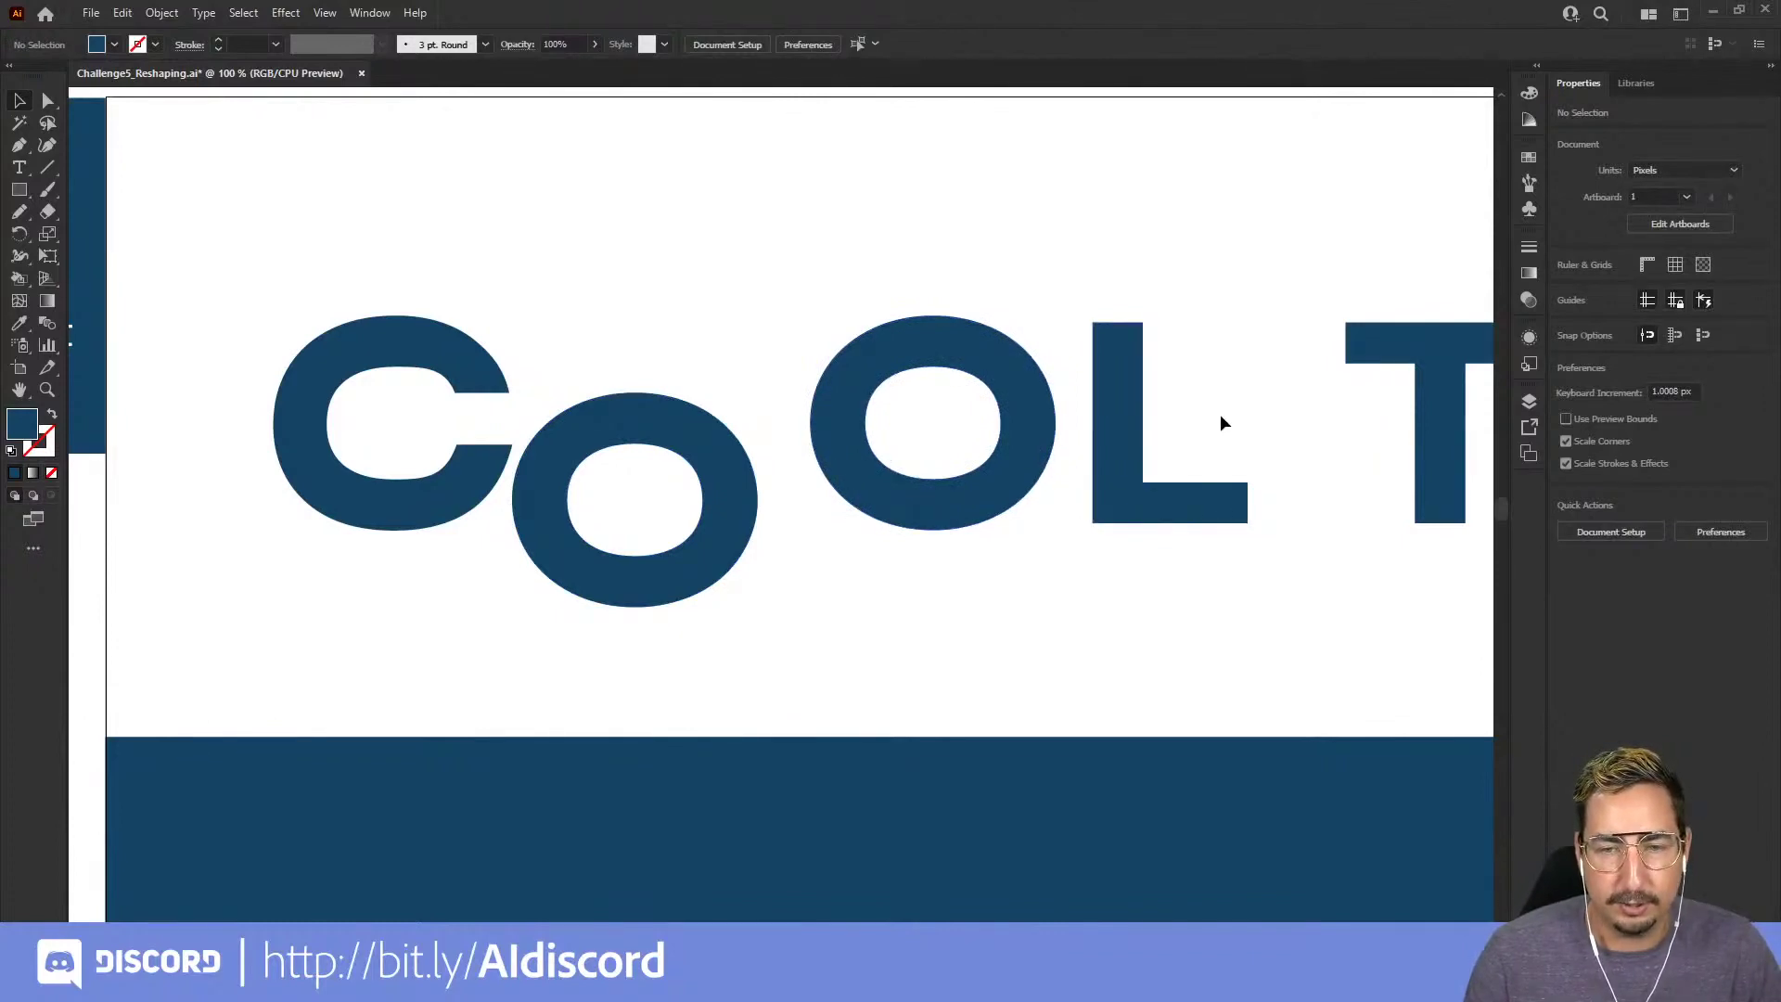
- Extend the inner top corner of the Y's right arm diagonally upward along its edge to about X 1408 px, Y 123 px
{"action": "left_click_drag", "start_coordinate": [1249, 405], "coordinate": [580, 449]}
{"action": "left_click_drag", "start_coordinate": [971, 456], "coordinate": [606, 465]}
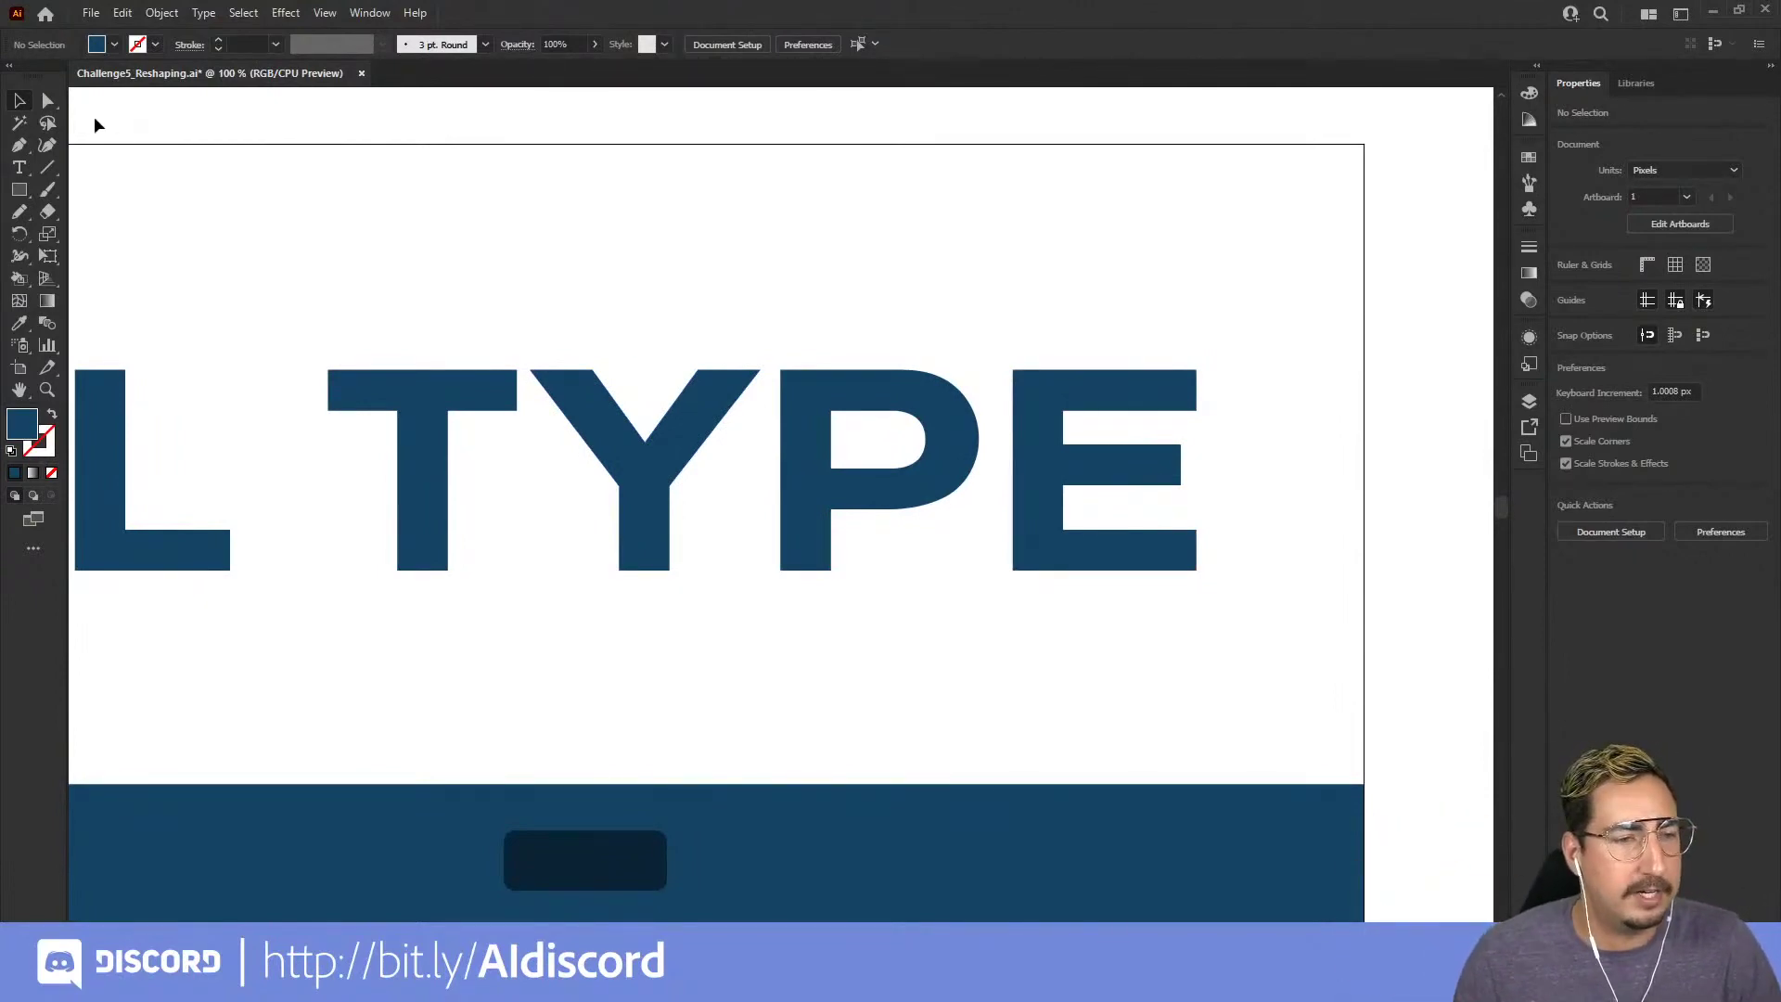
{"action": "left_click", "coordinate": [49, 101]}
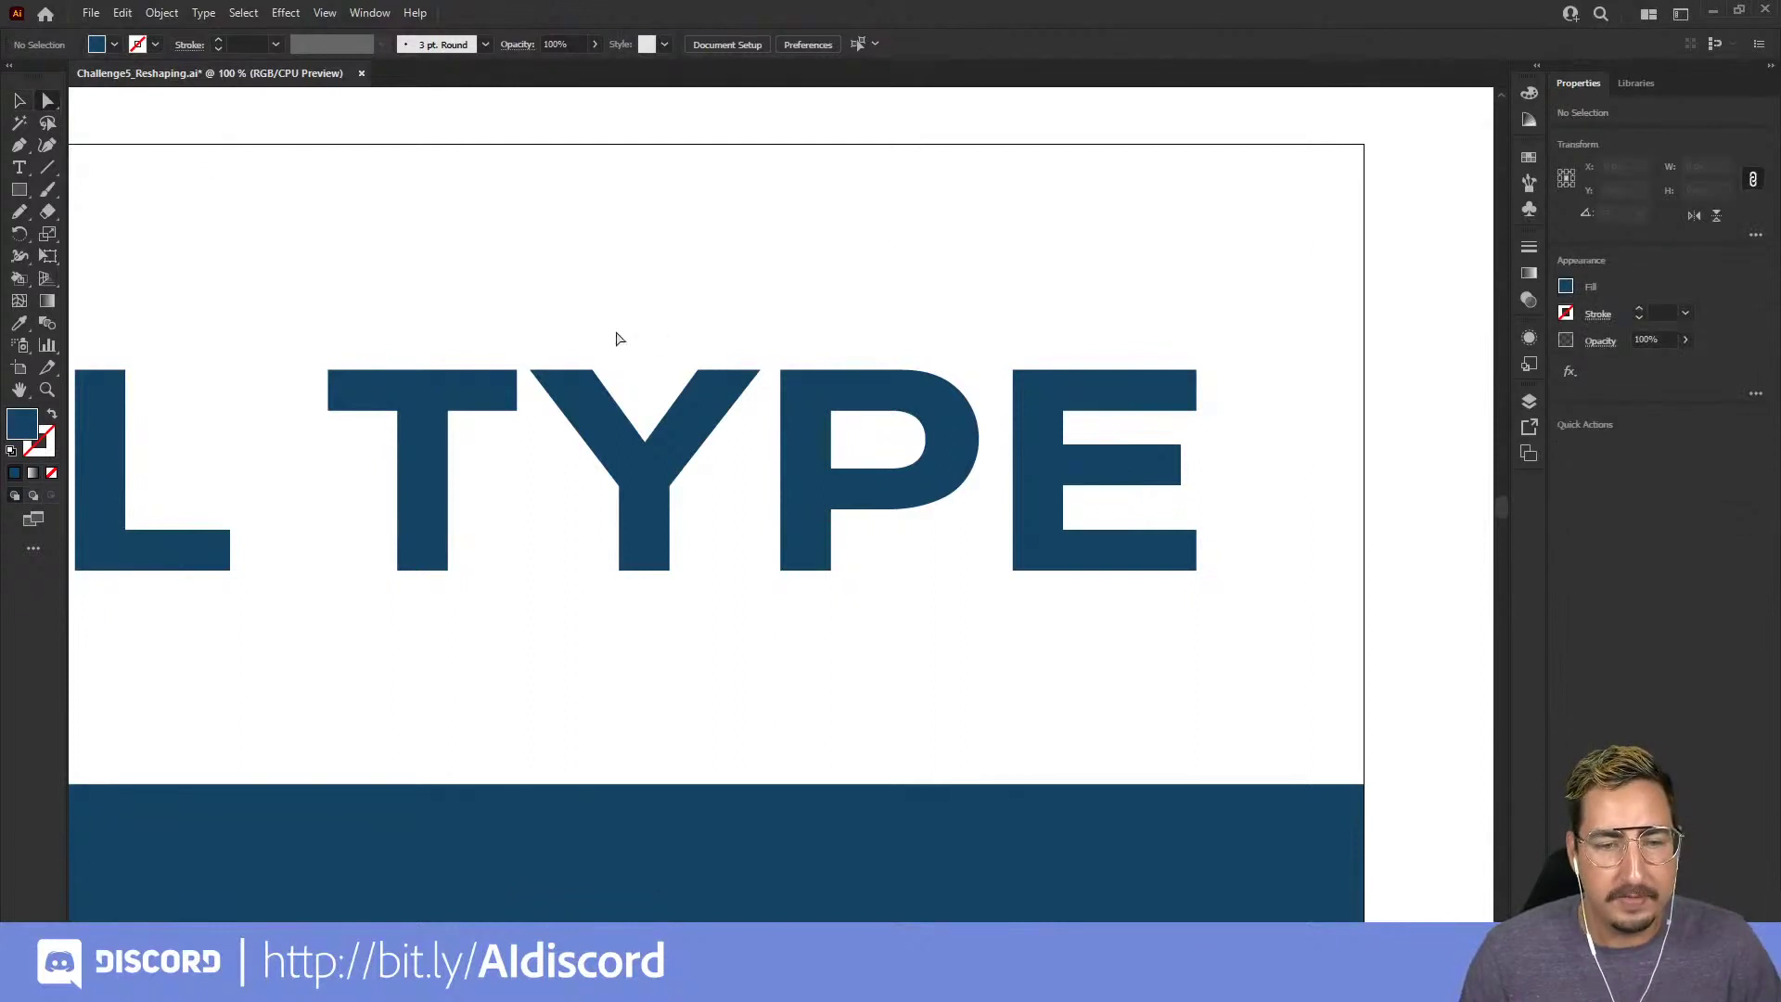
{"action": "left_click", "coordinate": [699, 373]}
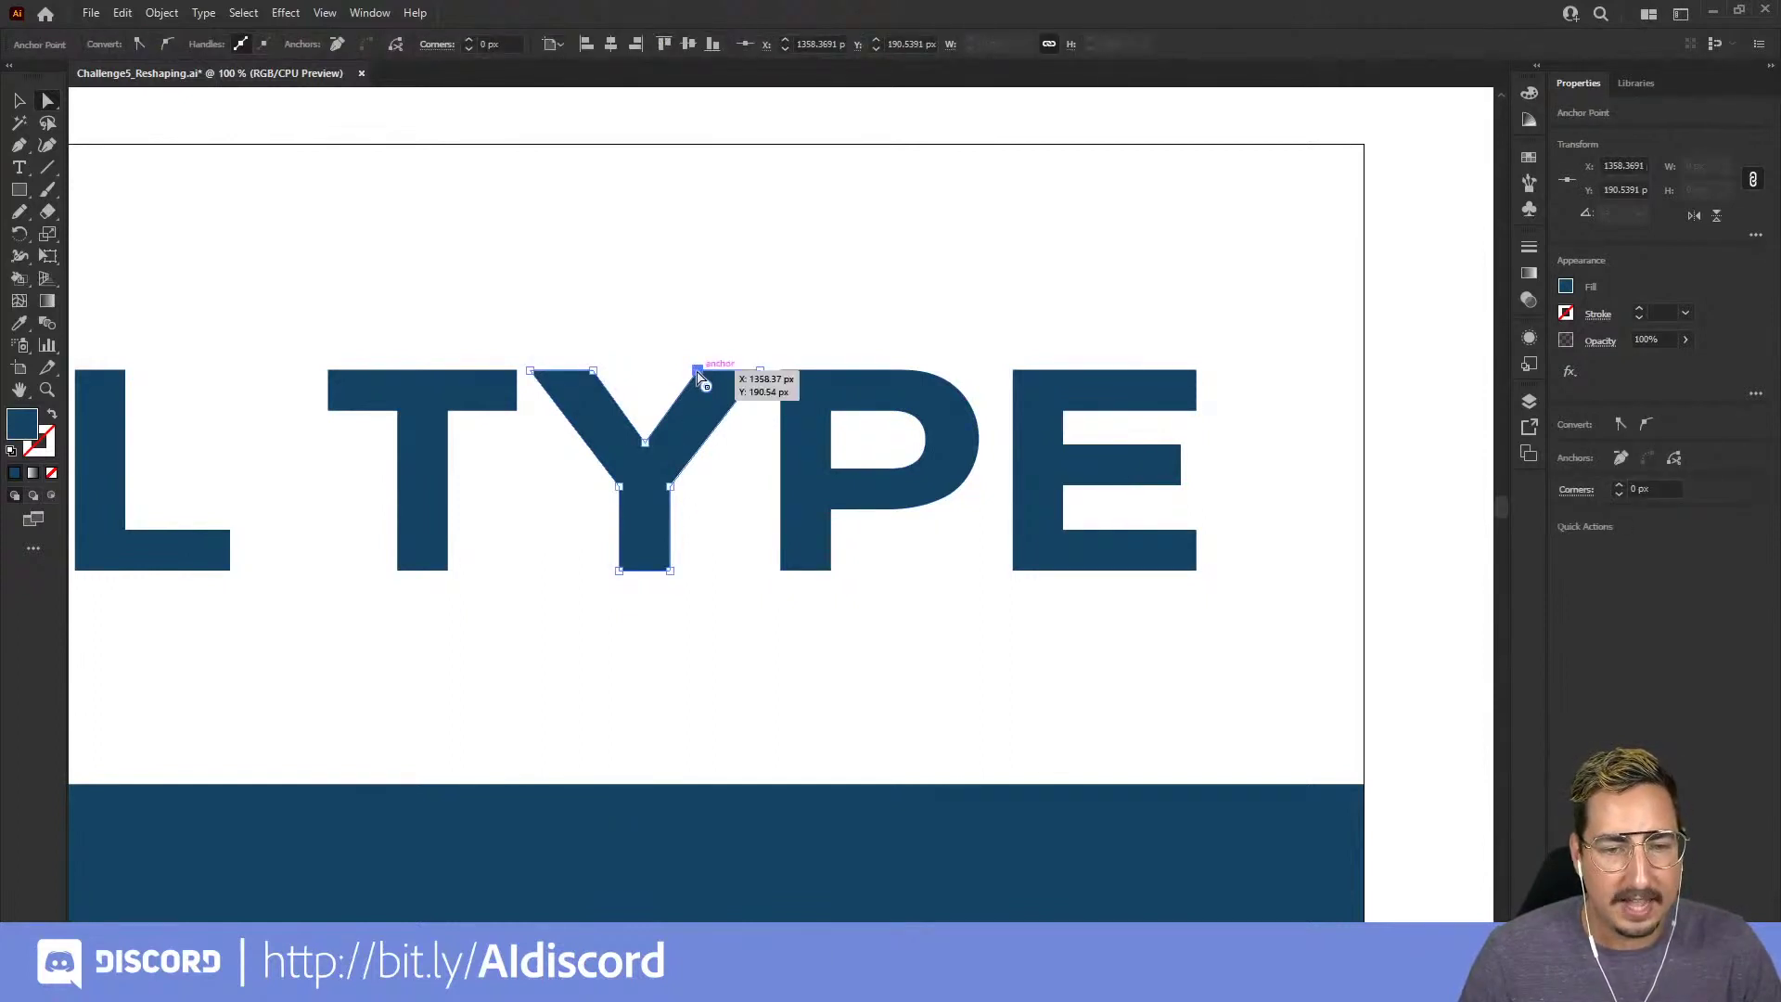
{"action": "left_click_drag", "start_coordinate": [698, 372], "coordinate": [747, 304]}
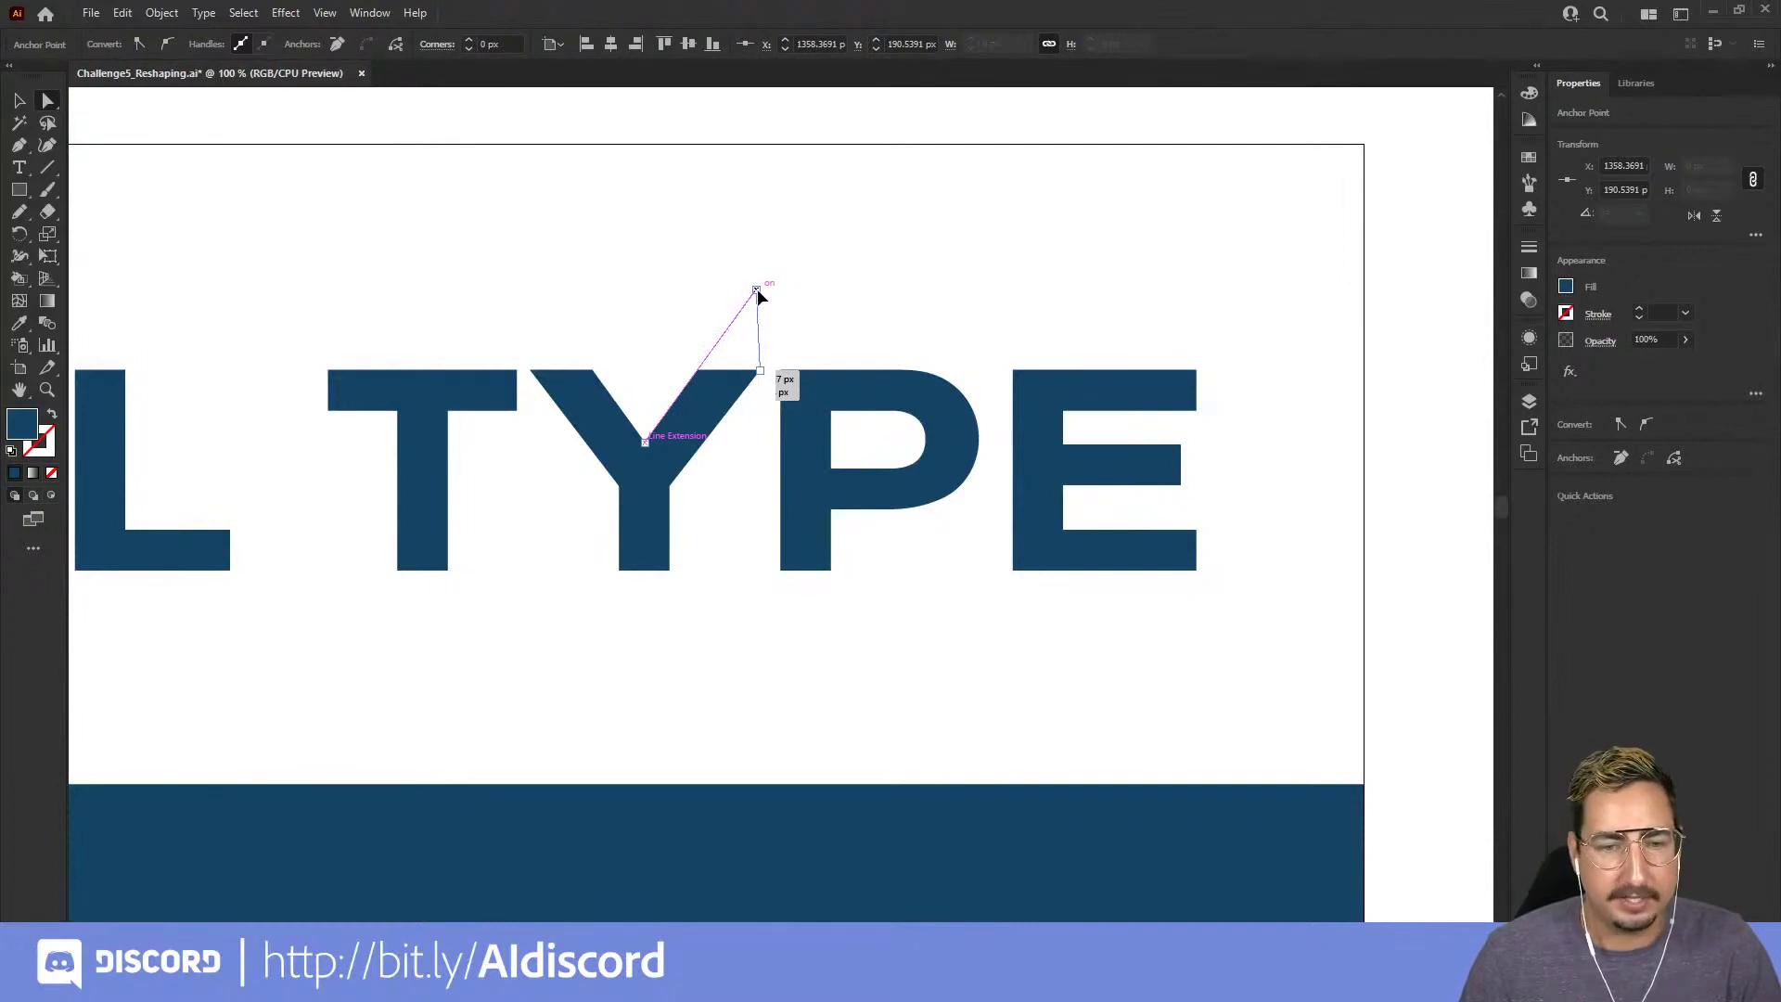
{"action": "left_click_drag", "start_coordinate": [757, 288], "coordinate": [757, 289]}
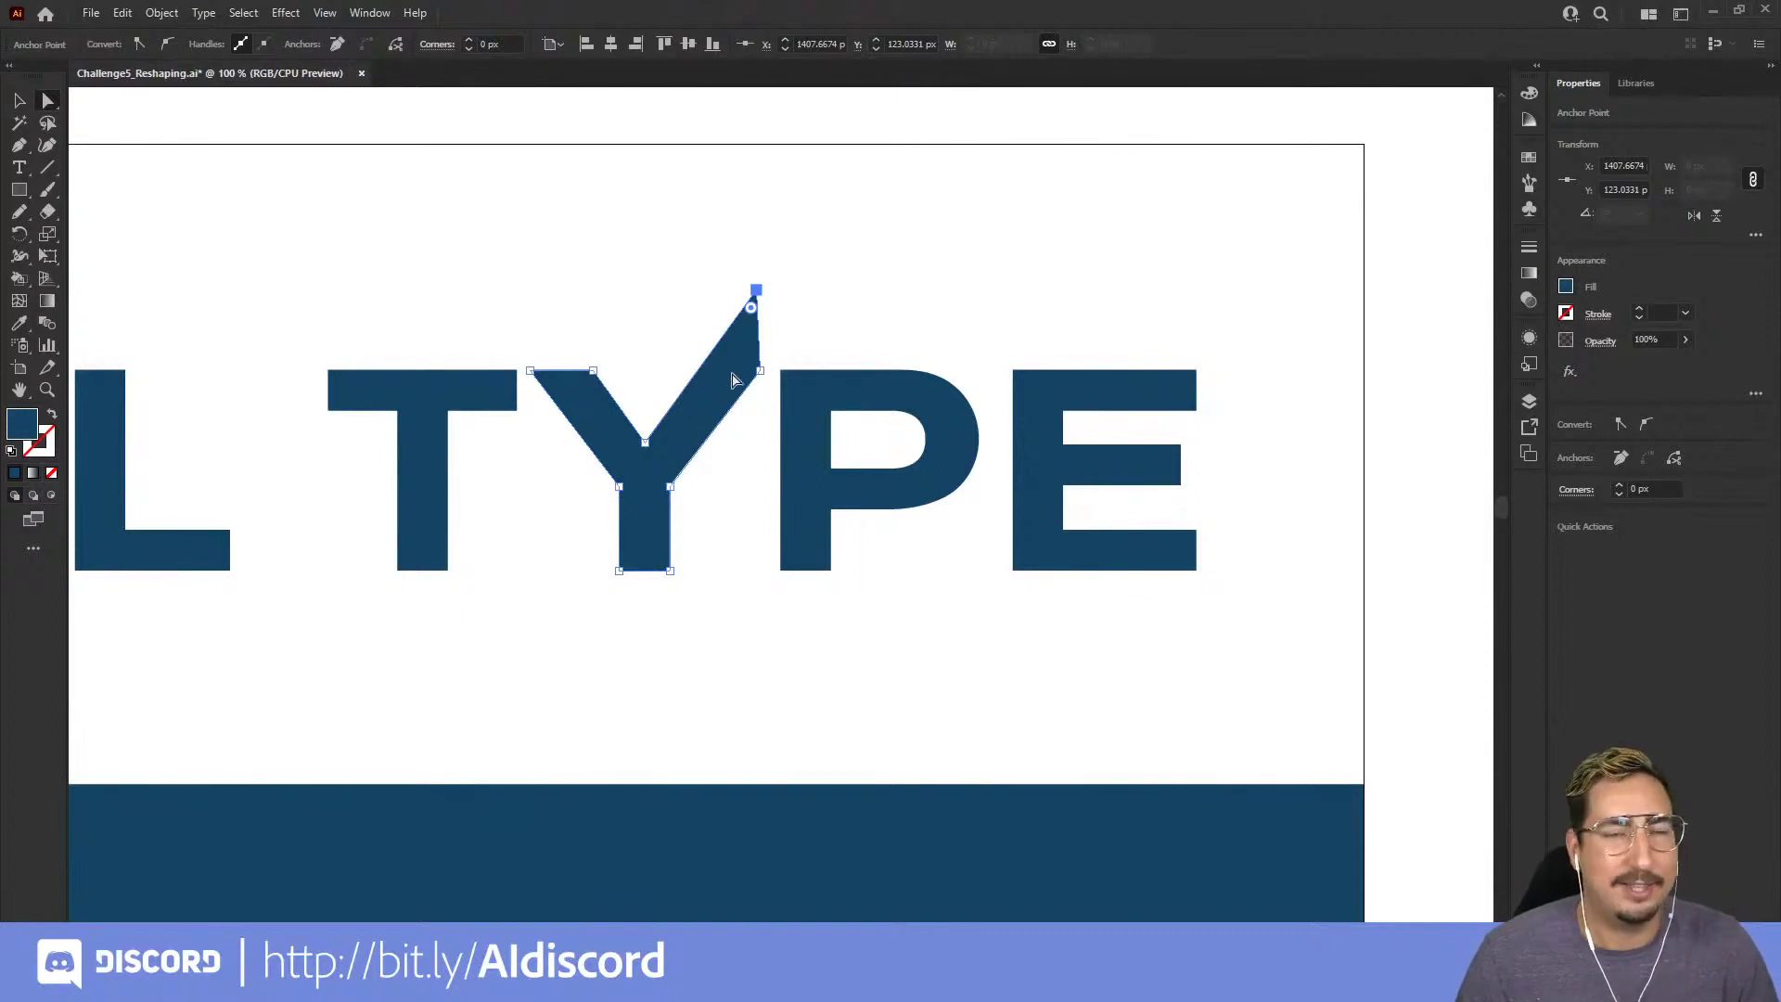
- Extend the outer corner of the Y's right arm along its edge until it is level with the raised inner corner
{"action": "left_click_drag", "start_coordinate": [760, 374], "coordinate": [823, 288]}
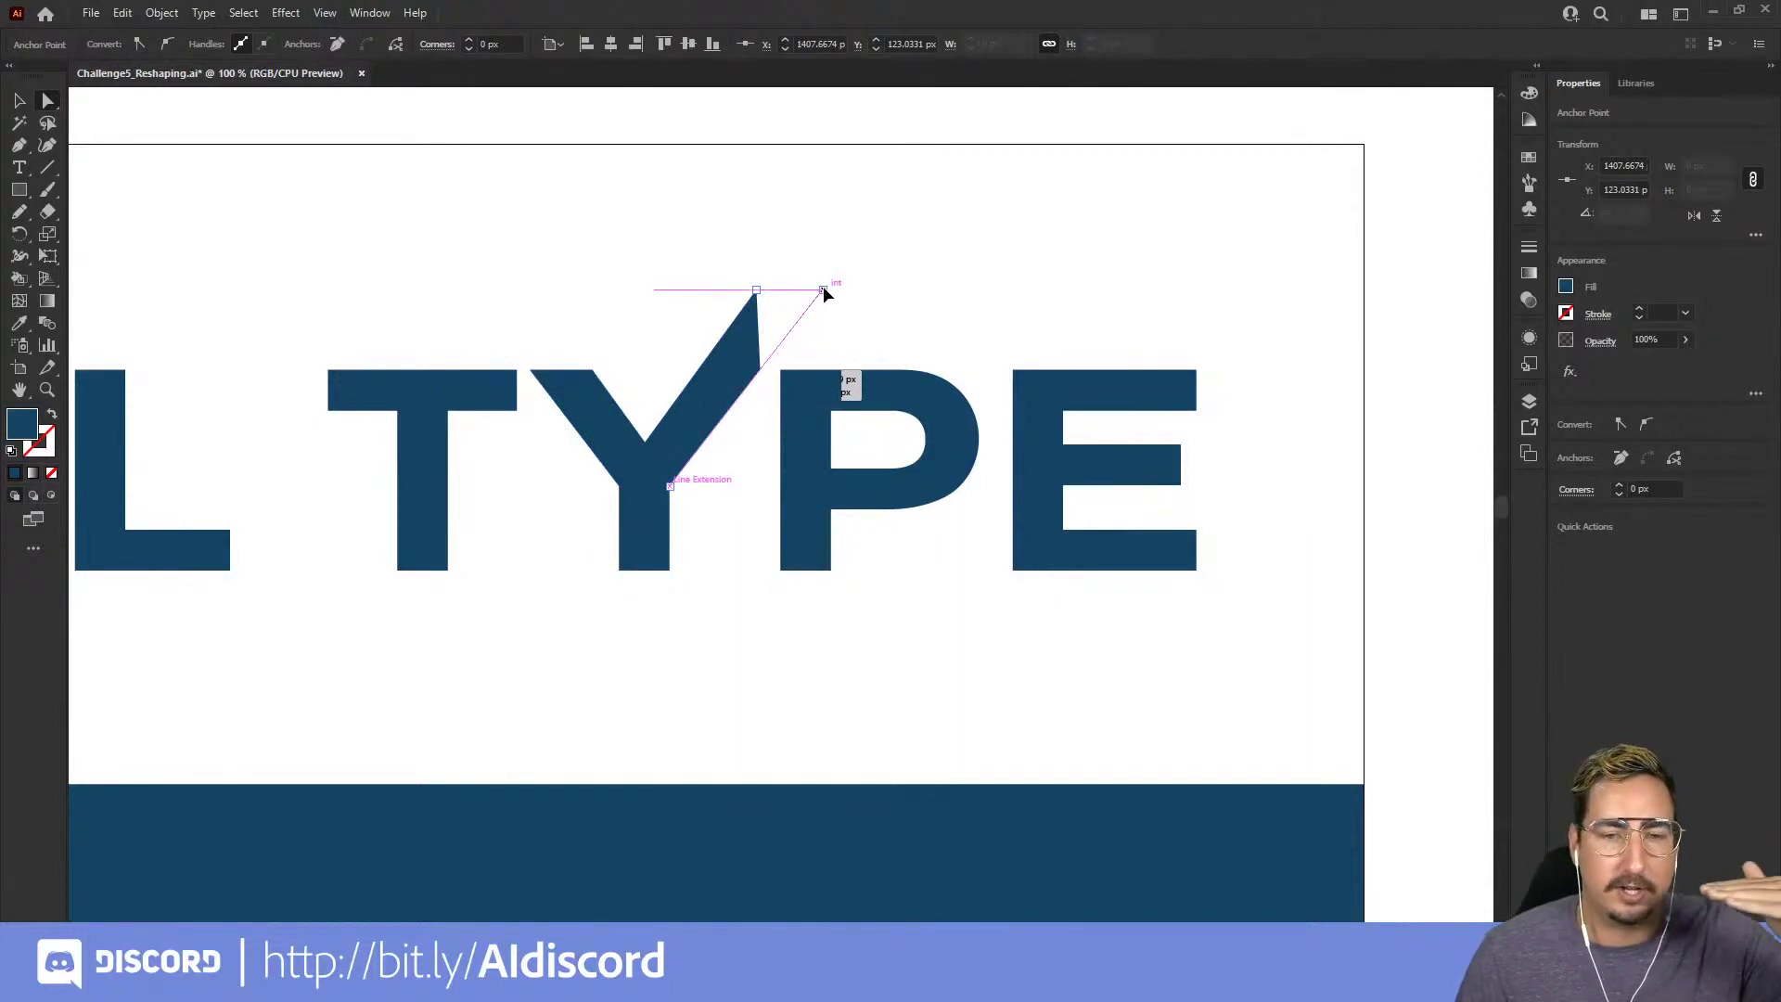
{"action": "left_click_drag", "start_coordinate": [822, 288], "coordinate": [822, 289]}
{"action": "left_click", "coordinate": [953, 295]}
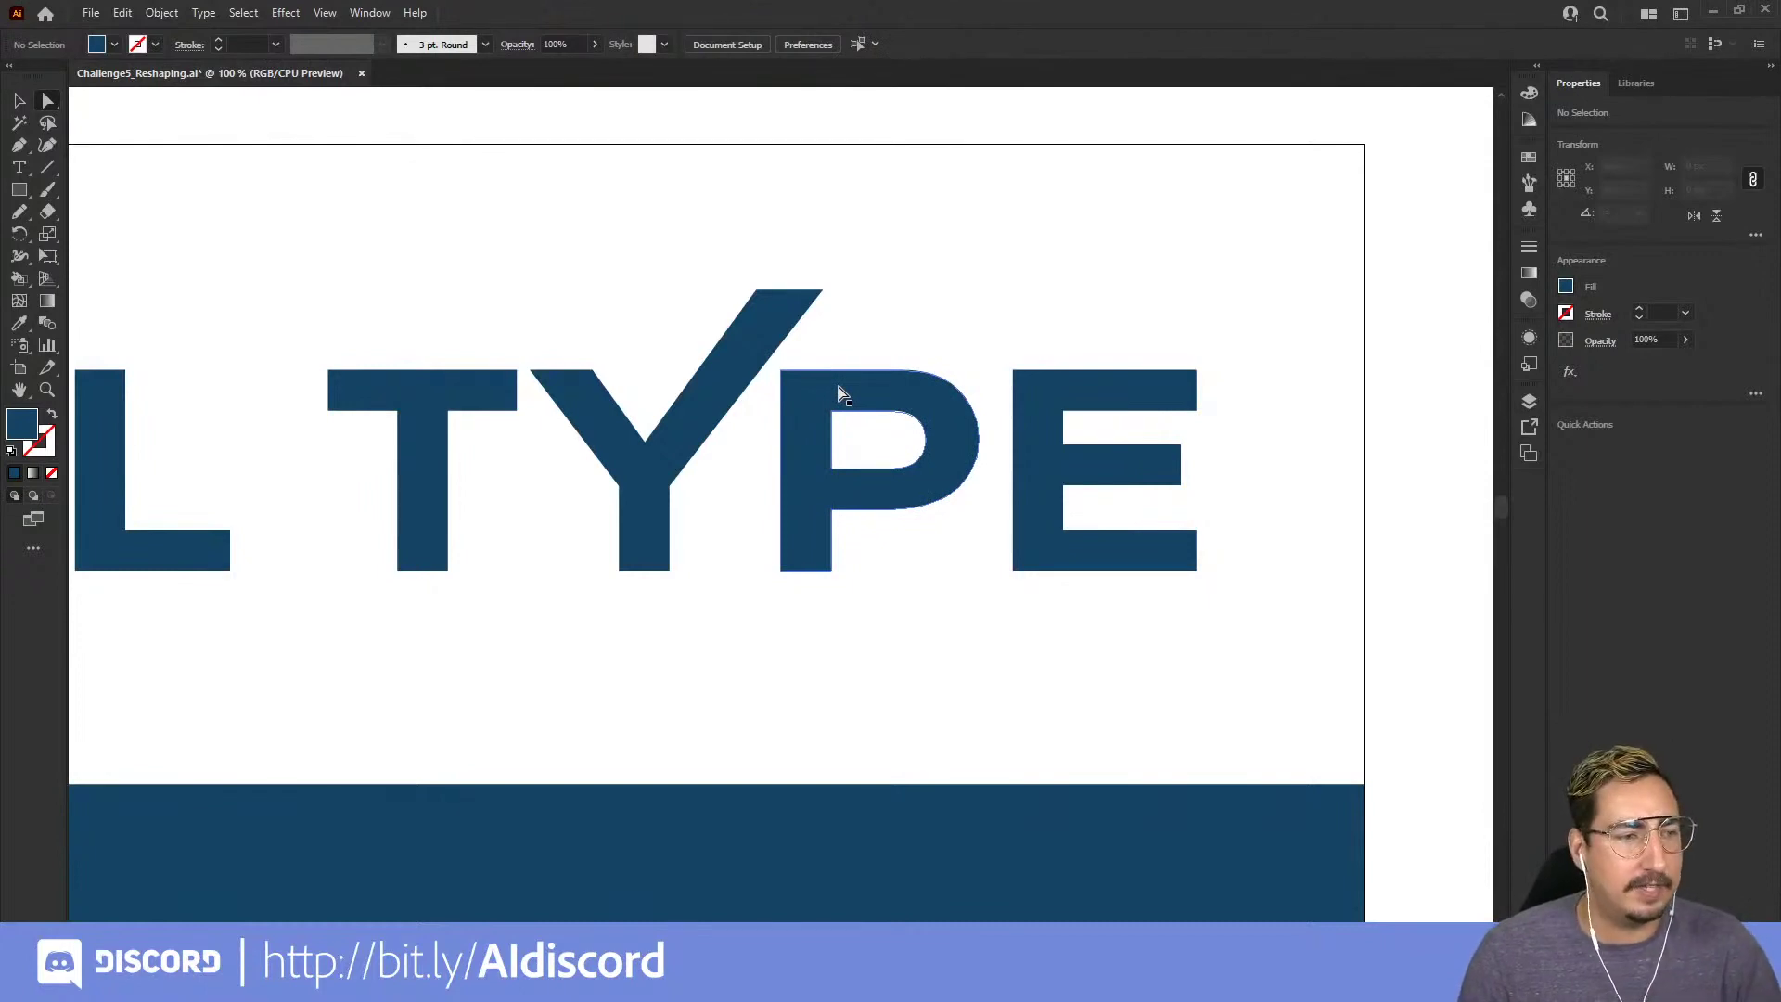
- Scale the P down to about 71 by 72 px and place it on the baseline beneath the Y's extended arm
{"action": "left_click", "coordinate": [18, 100]}
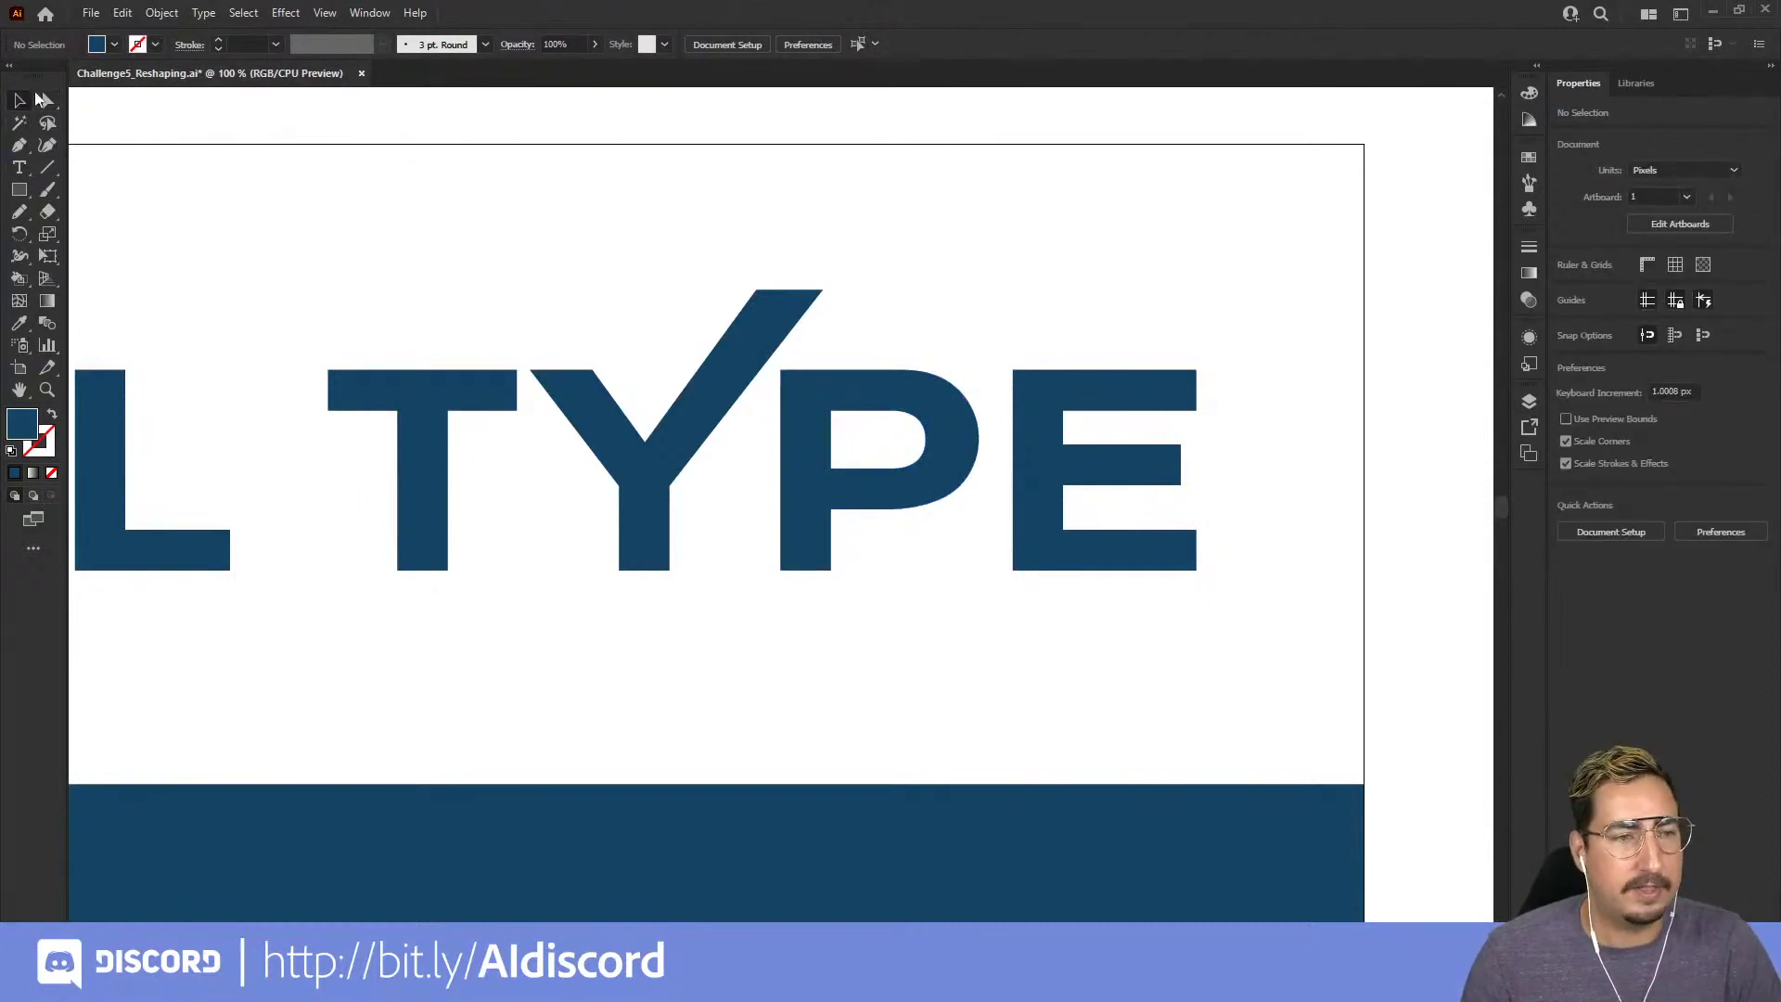
{"action": "left_click", "coordinate": [862, 390]}
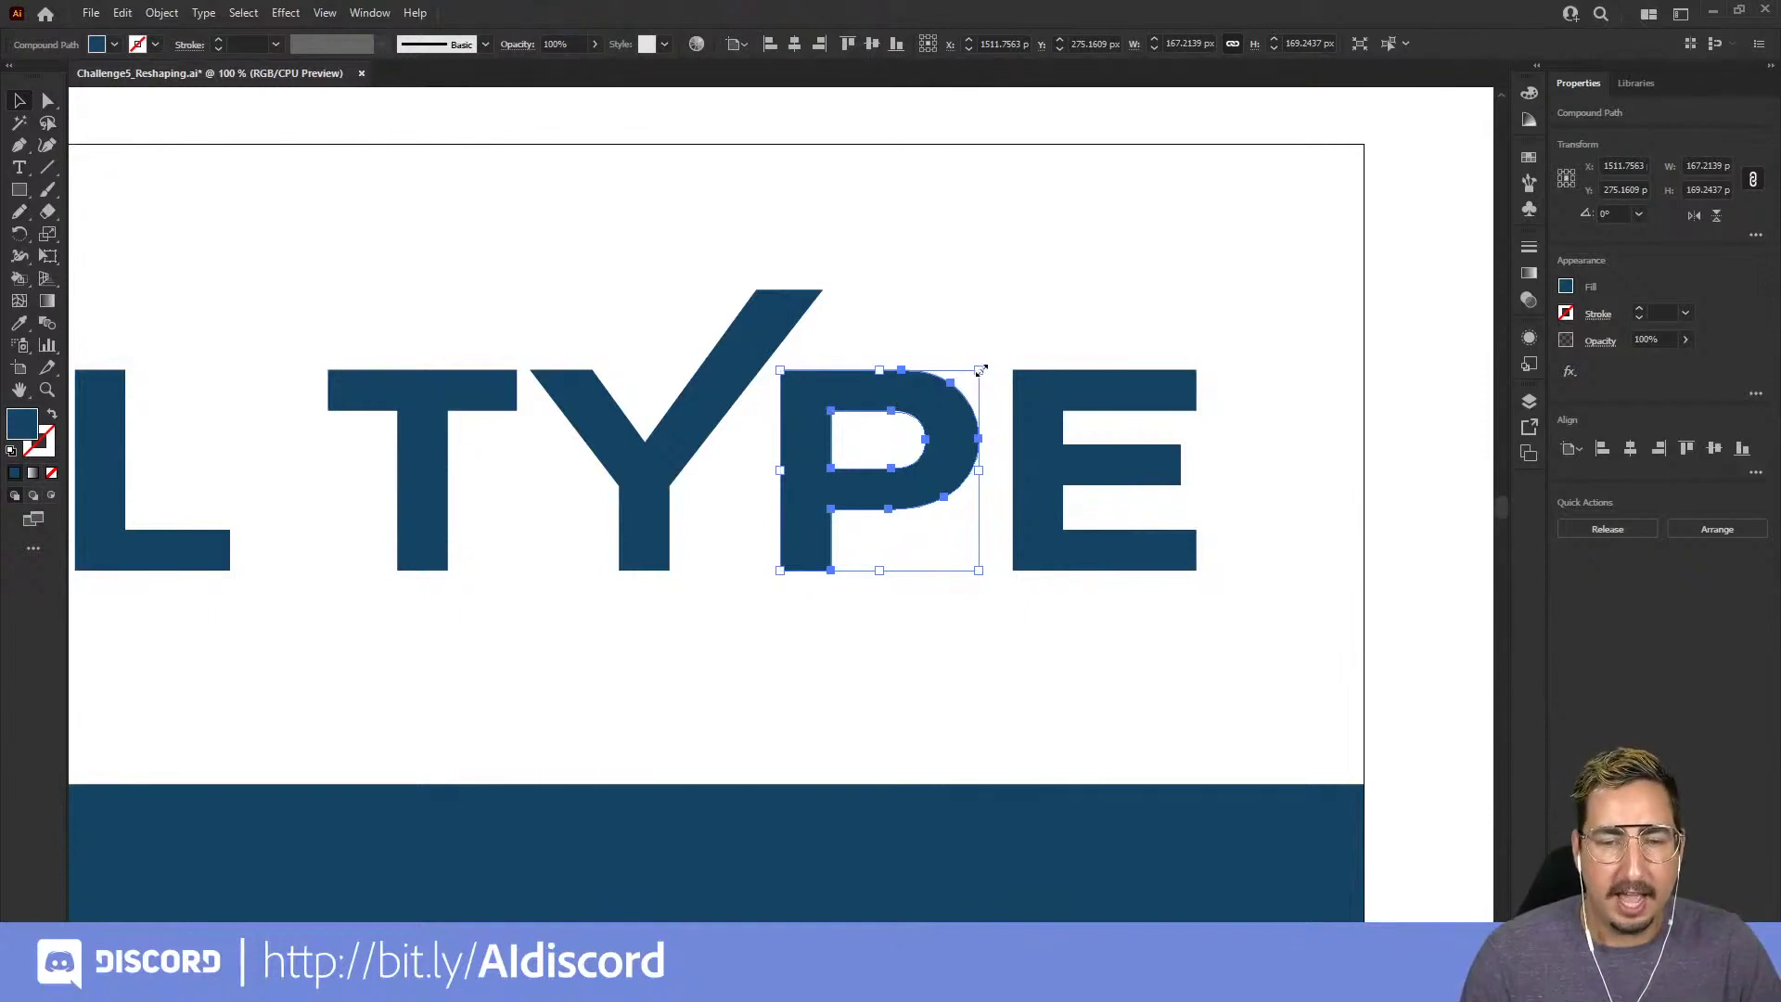
{"action": "left_click_drag", "start_coordinate": [981, 370], "coordinate": [784, 485]}
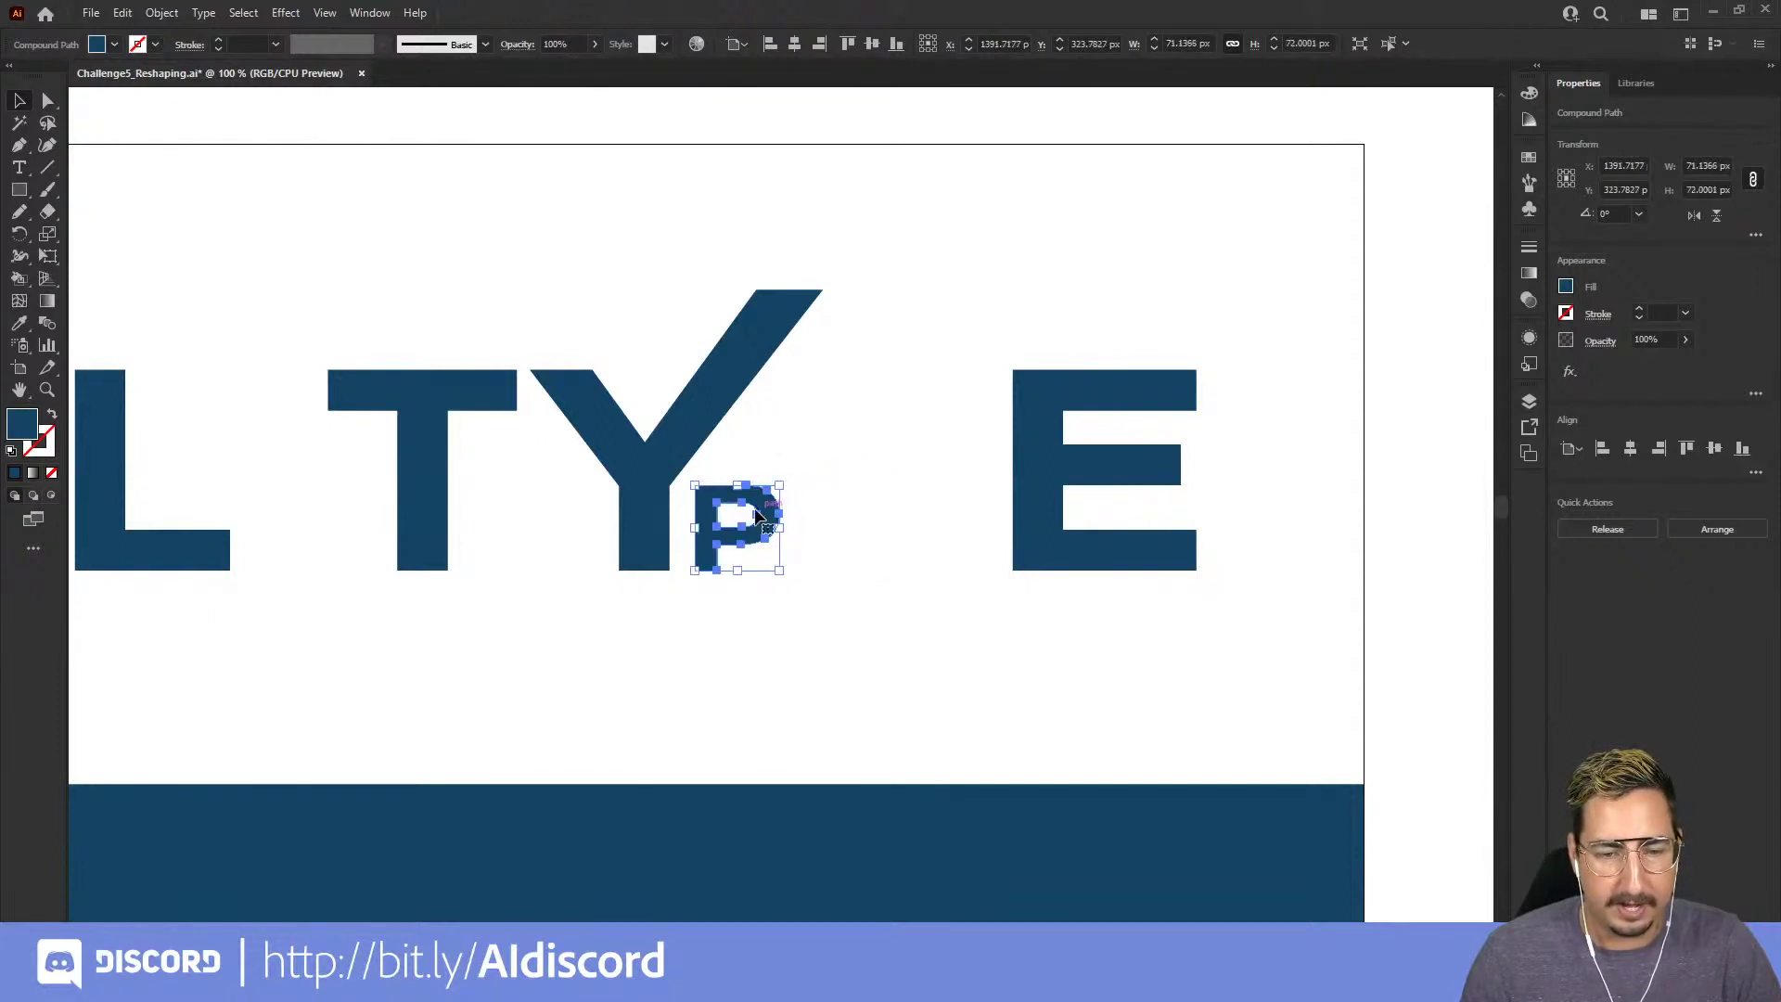
{"action": "left_click", "coordinate": [965, 571]}
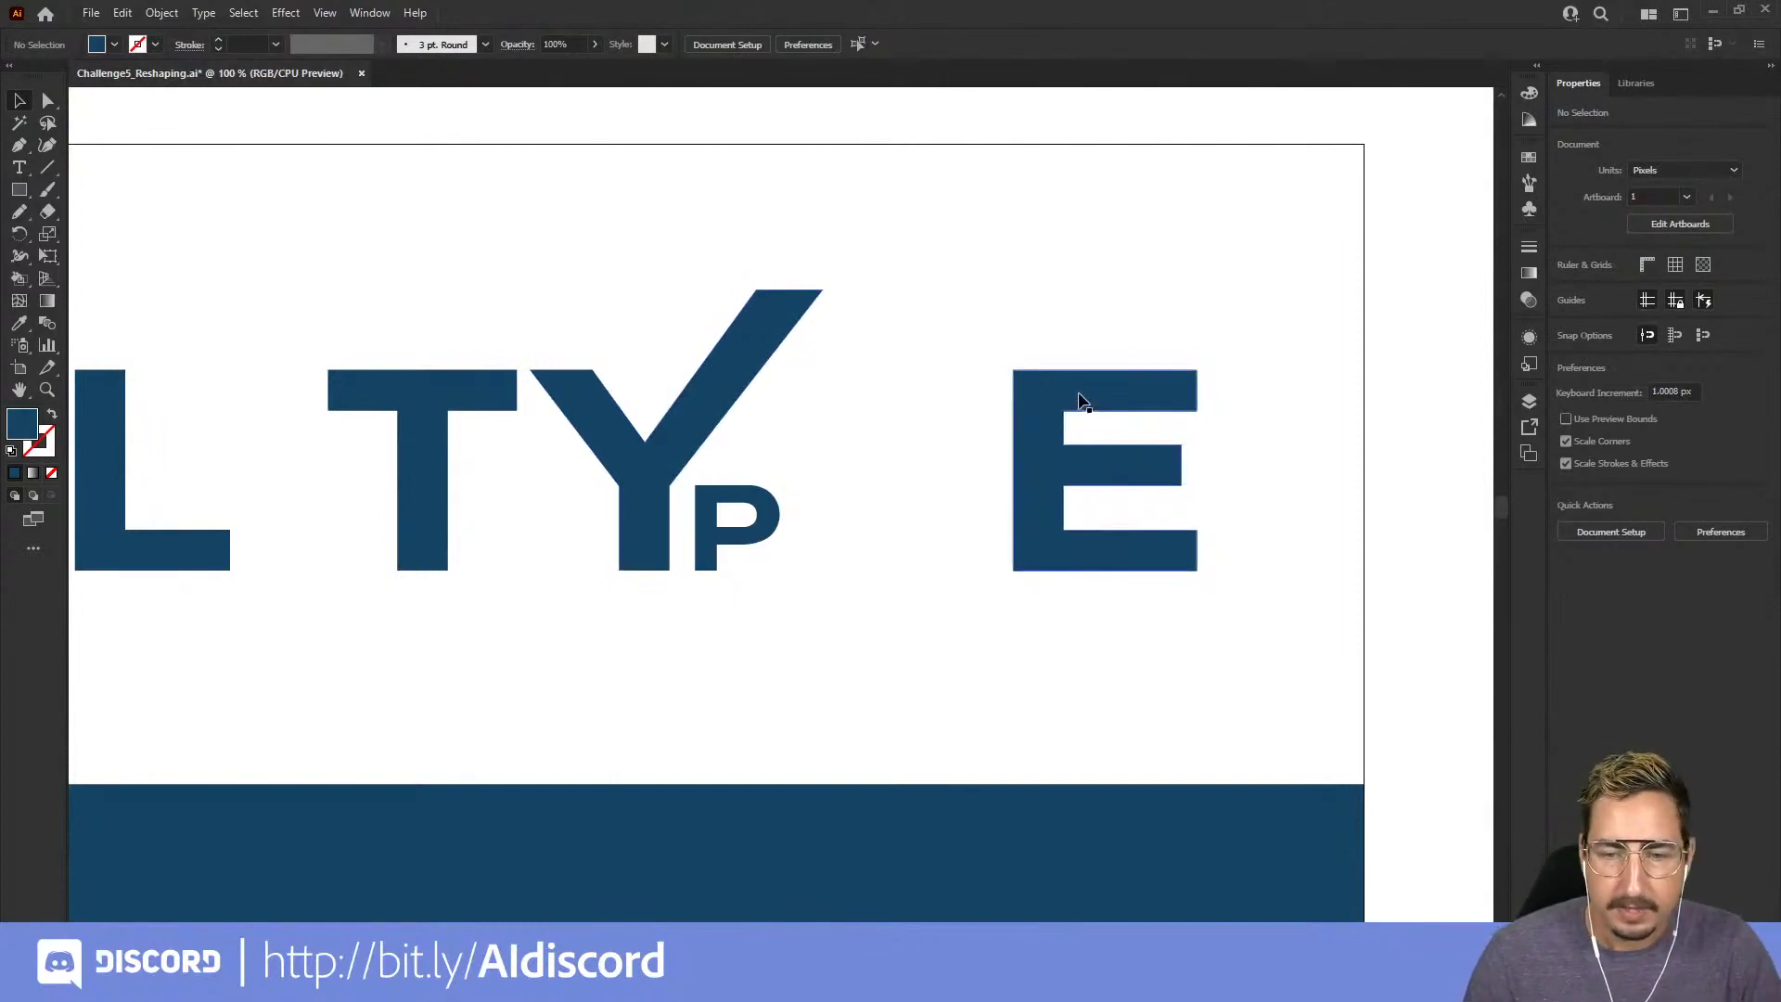
- Move the E up beside the Y's extended arm with their tops aligned, and scale it down slightly in proportion
{"action": "left_click_drag", "start_coordinate": [1100, 399], "coordinate": [923, 322]}
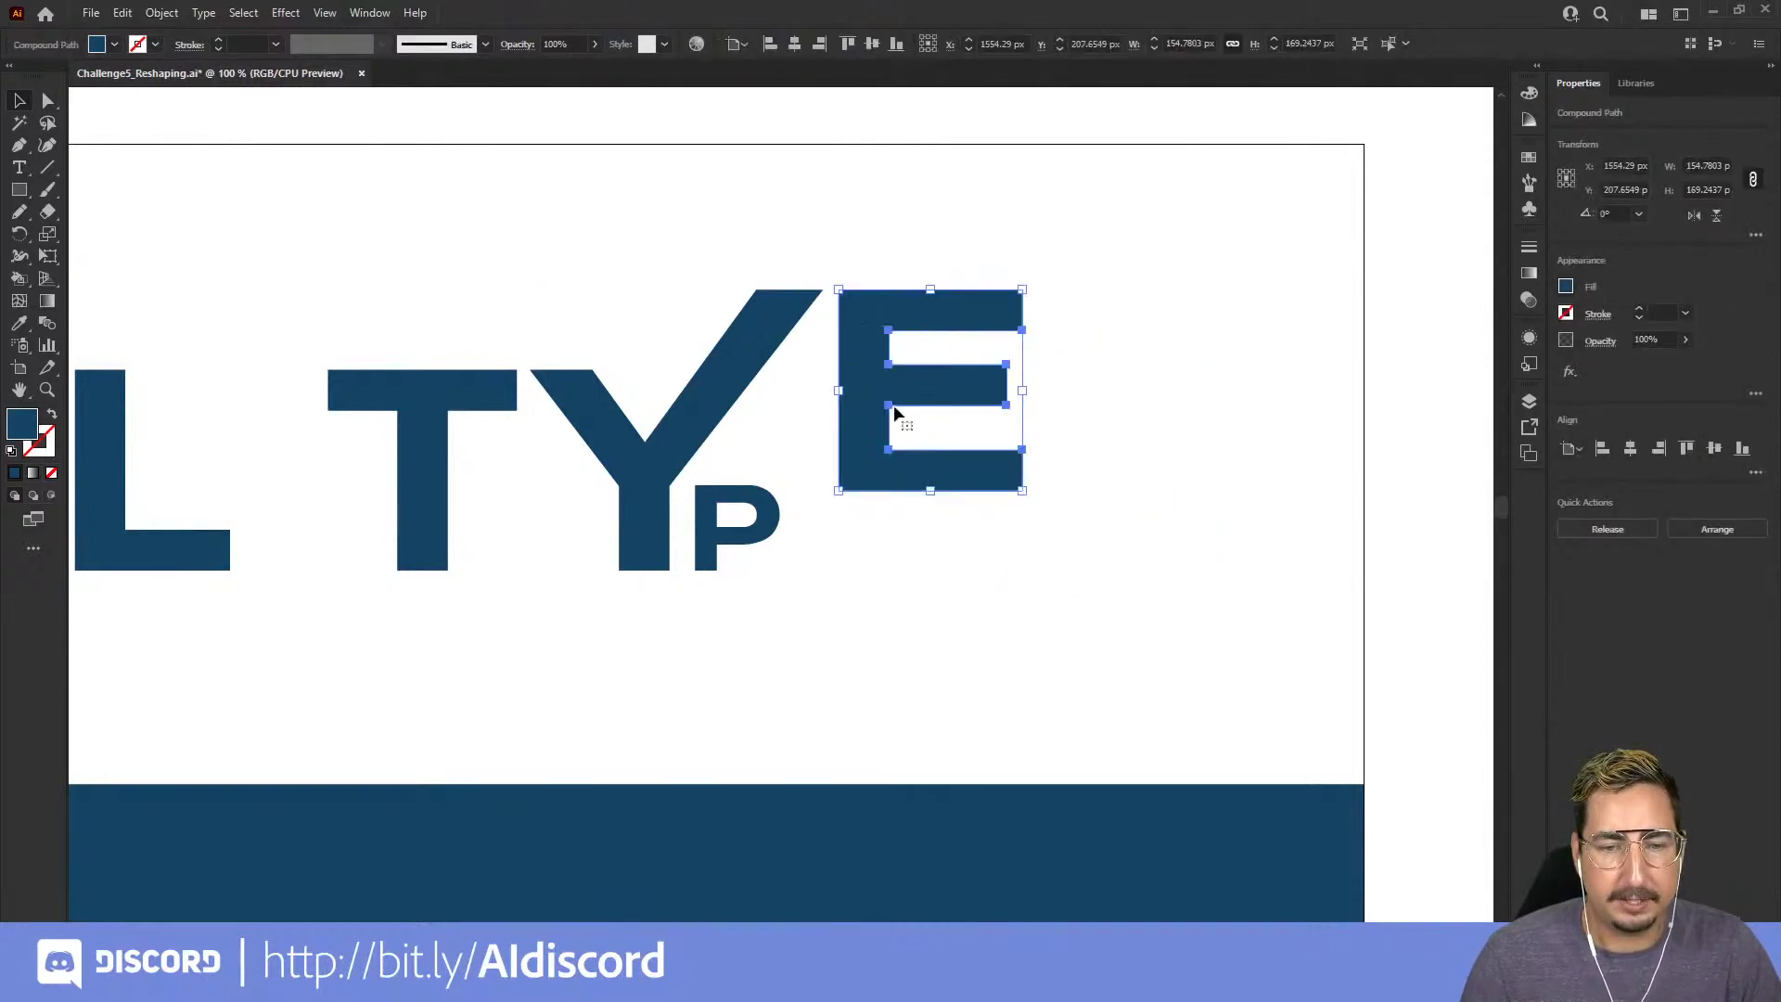
{"action": "left_click_drag", "start_coordinate": [1022, 489], "coordinate": [1008, 478]}
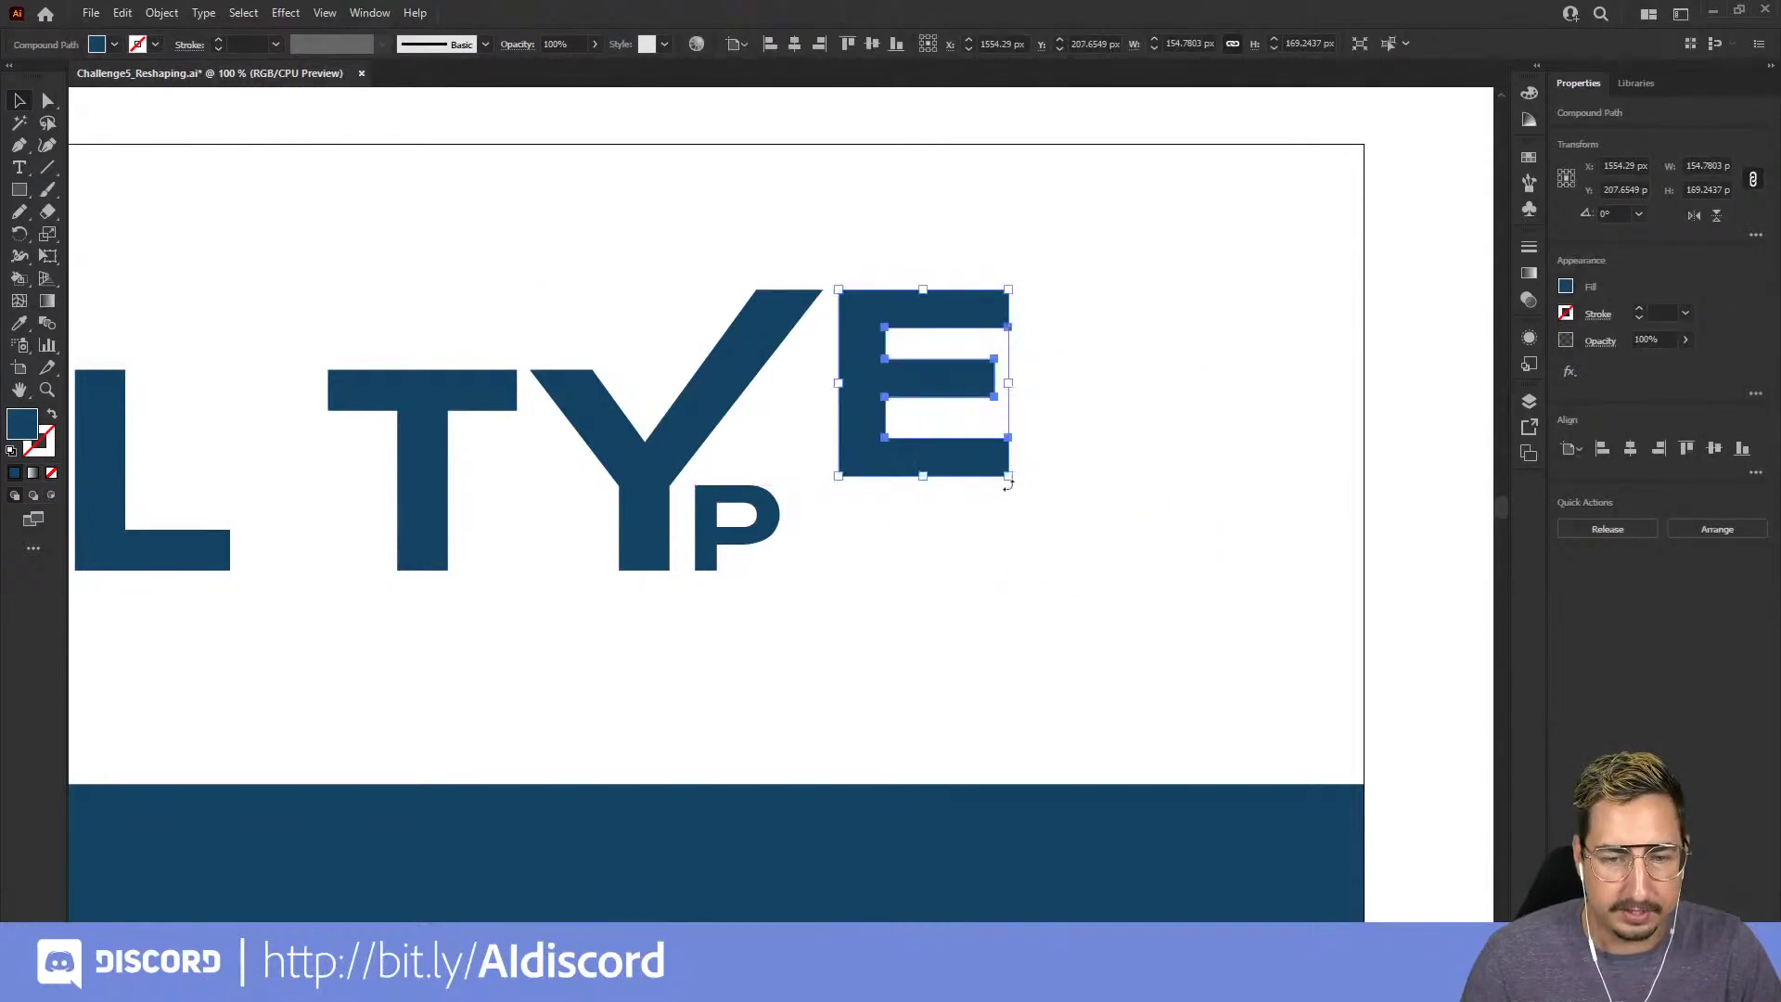
{"action": "left_click", "coordinate": [1093, 449]}
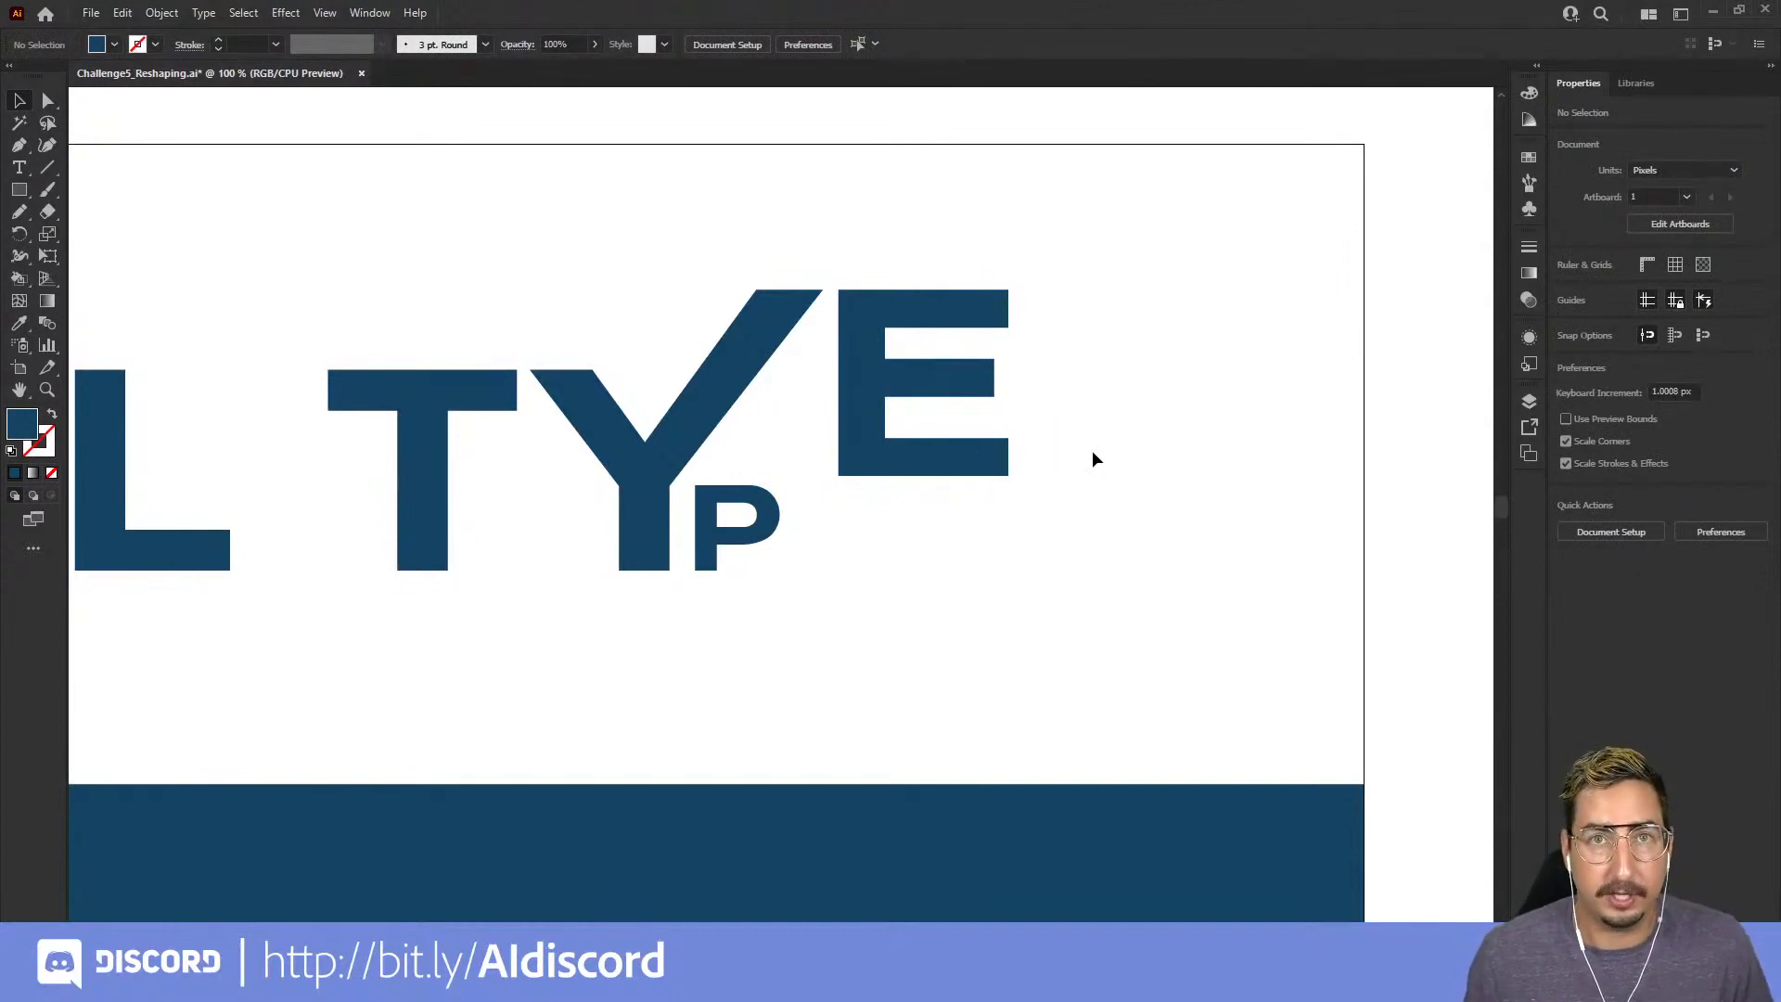
- Move the E left about 13 px so its upper-left corner meets the top outer corner of the Y's extended arm
{"action": "key", "text": "z"}
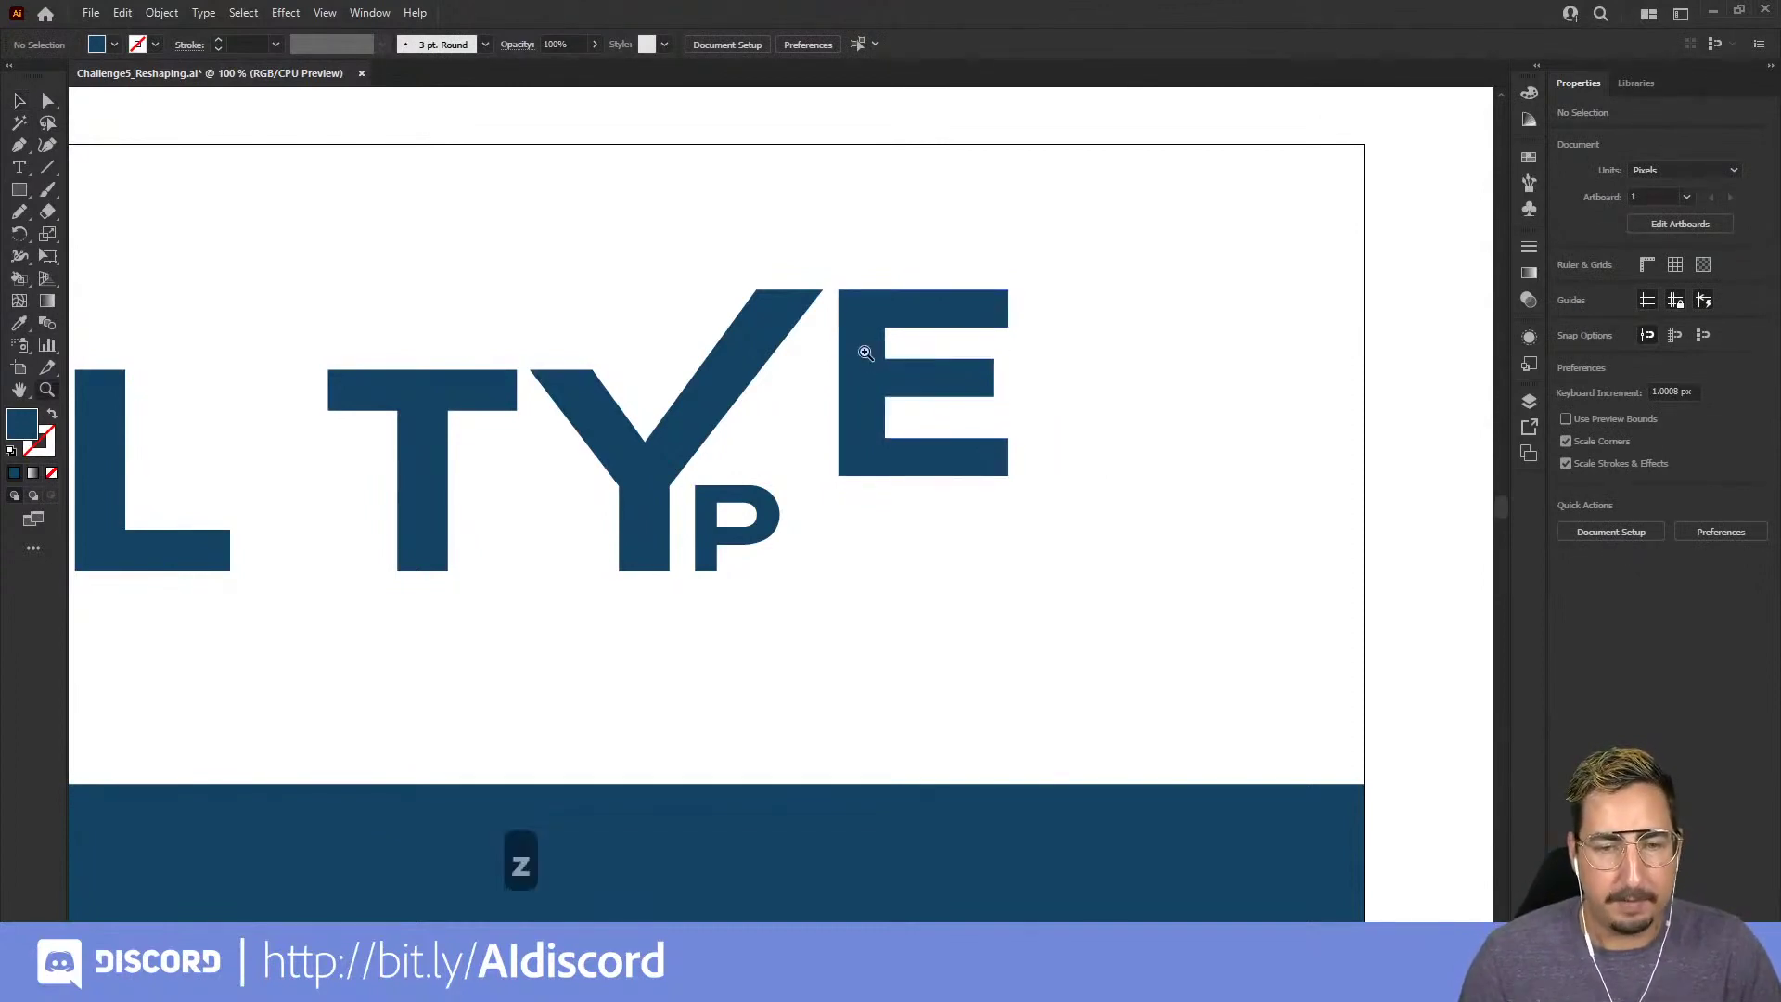
{"action": "left_click", "coordinate": [865, 348]}
{"action": "left_click", "coordinate": [746, 465]}
{"action": "key", "text": "v"}
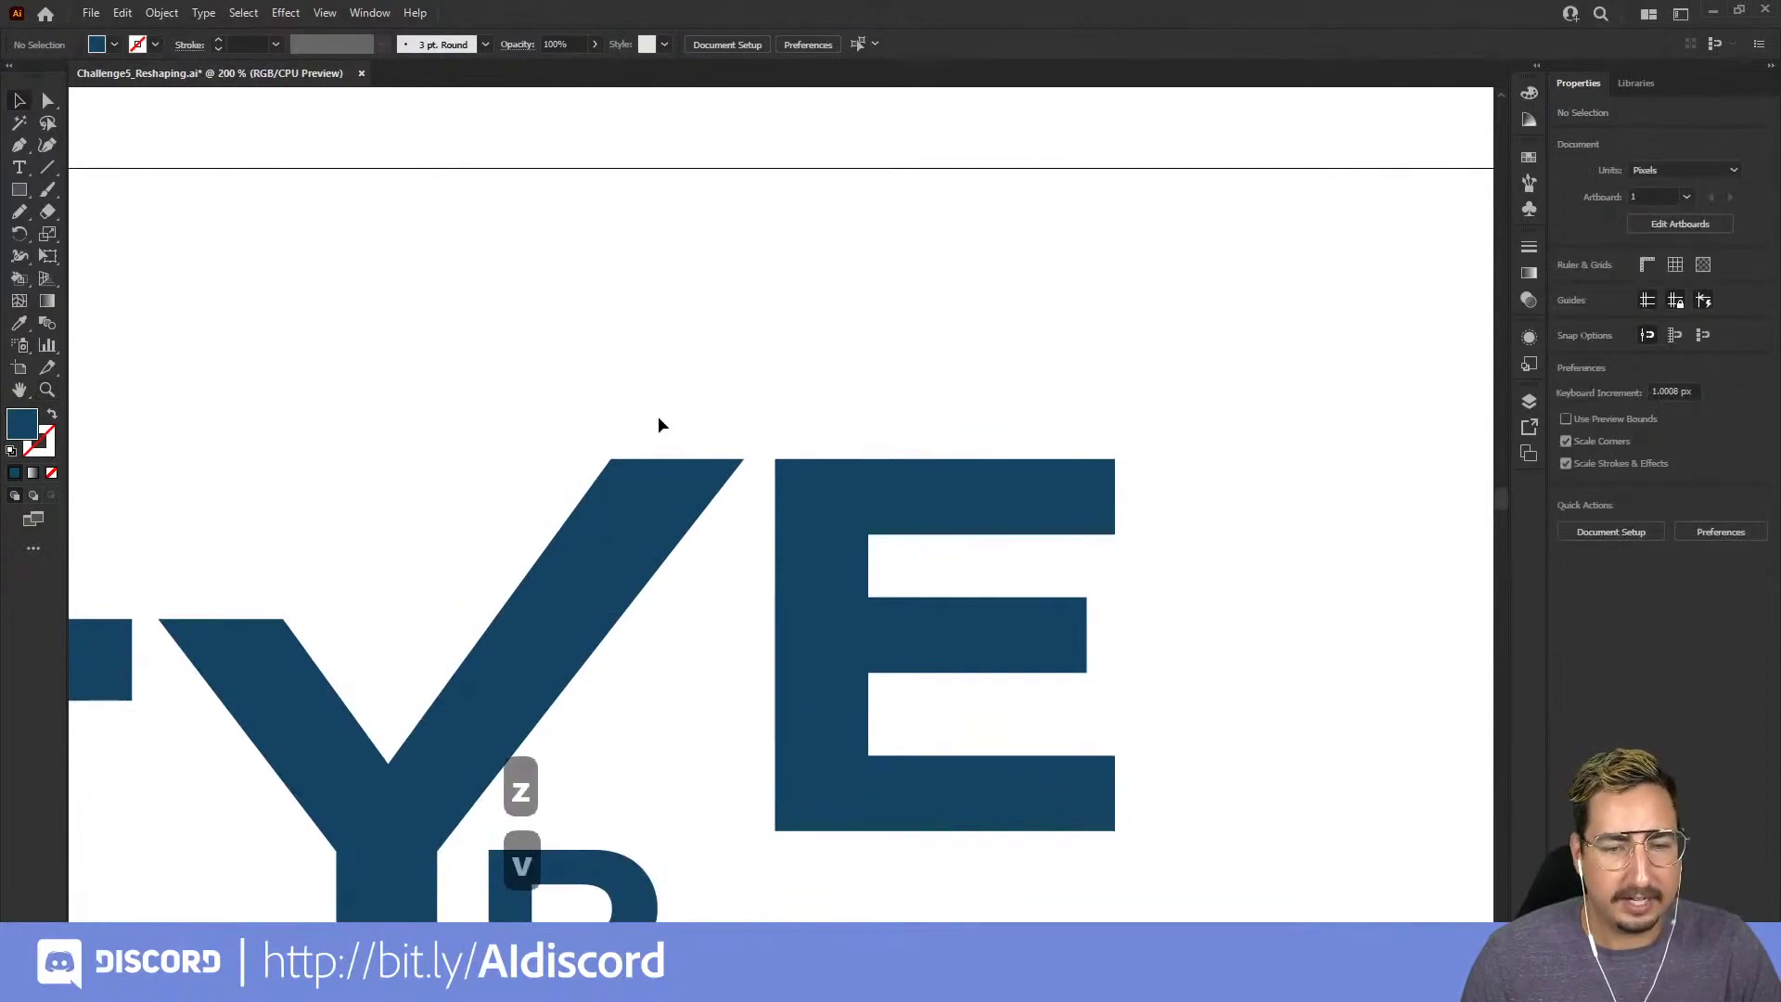
{"action": "left_click_drag", "start_coordinate": [777, 461], "coordinate": [747, 463]}
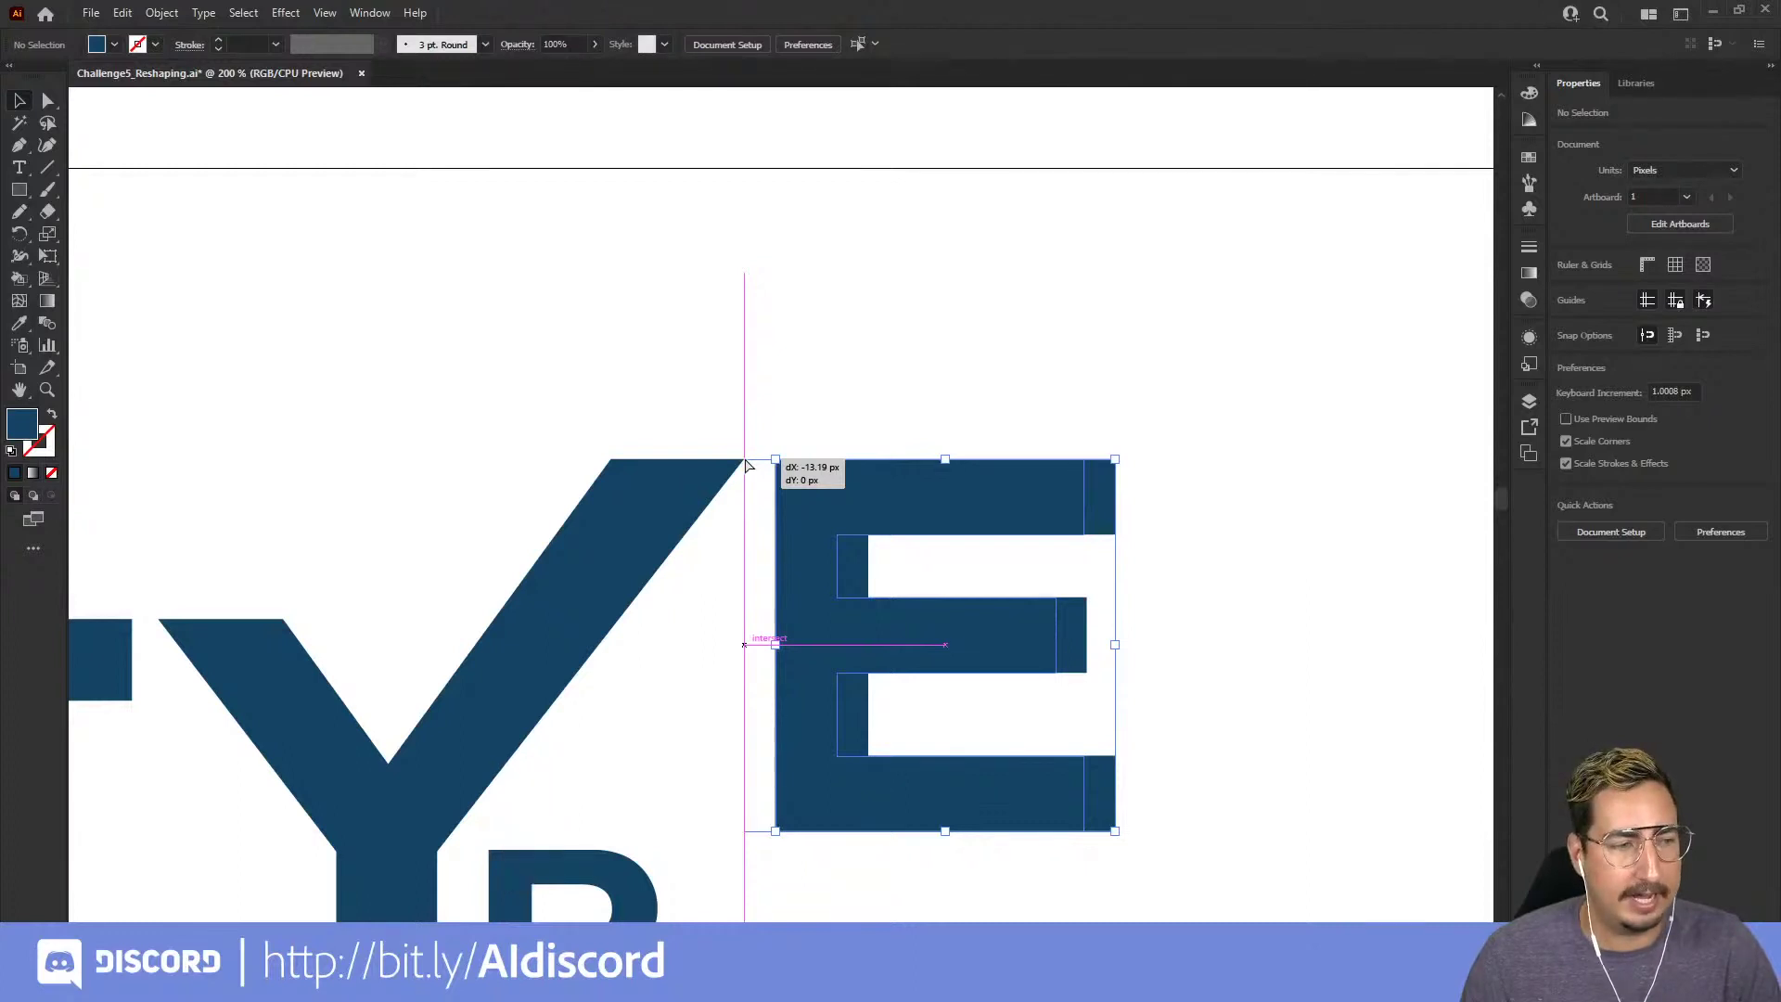
{"action": "left_click_drag", "start_coordinate": [745, 460], "coordinate": [745, 460]}
{"action": "left_click_drag", "start_coordinate": [759, 628], "coordinate": [822, 478]}
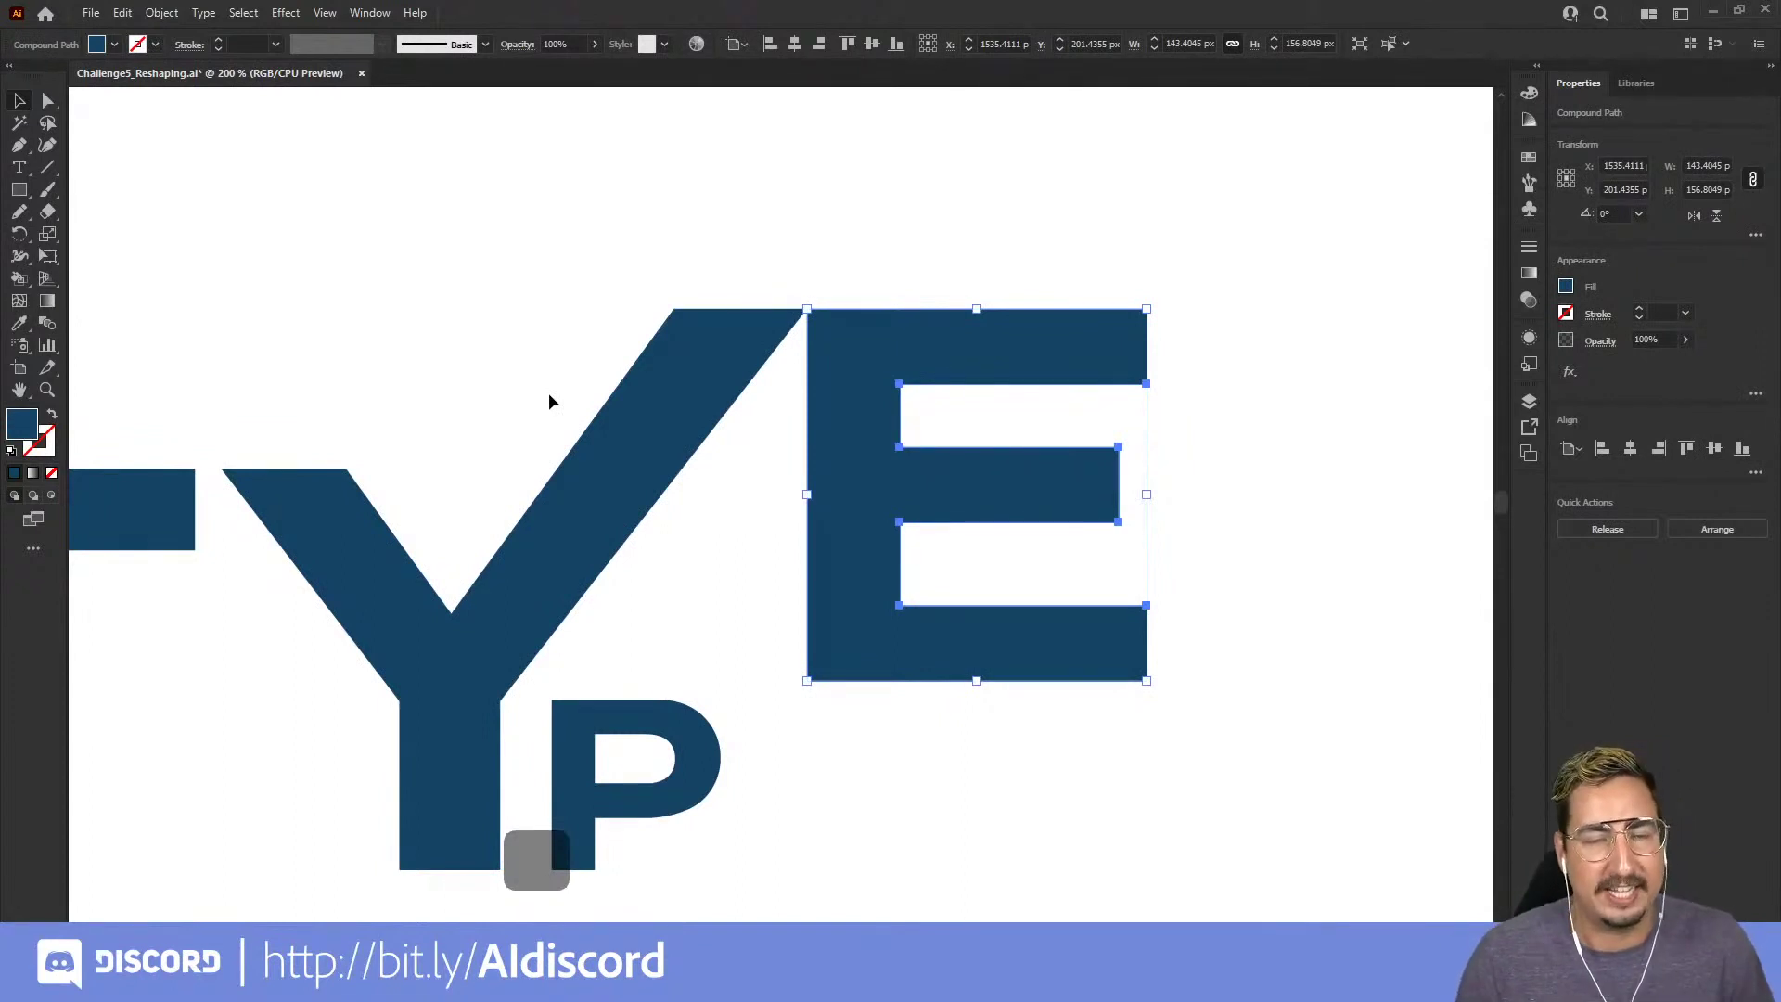
- Shear the E horizontally about its upper-left corner until its stem lies along the slanted edge of the Y's right arm
{"action": "left_click", "coordinate": [22, 235]}
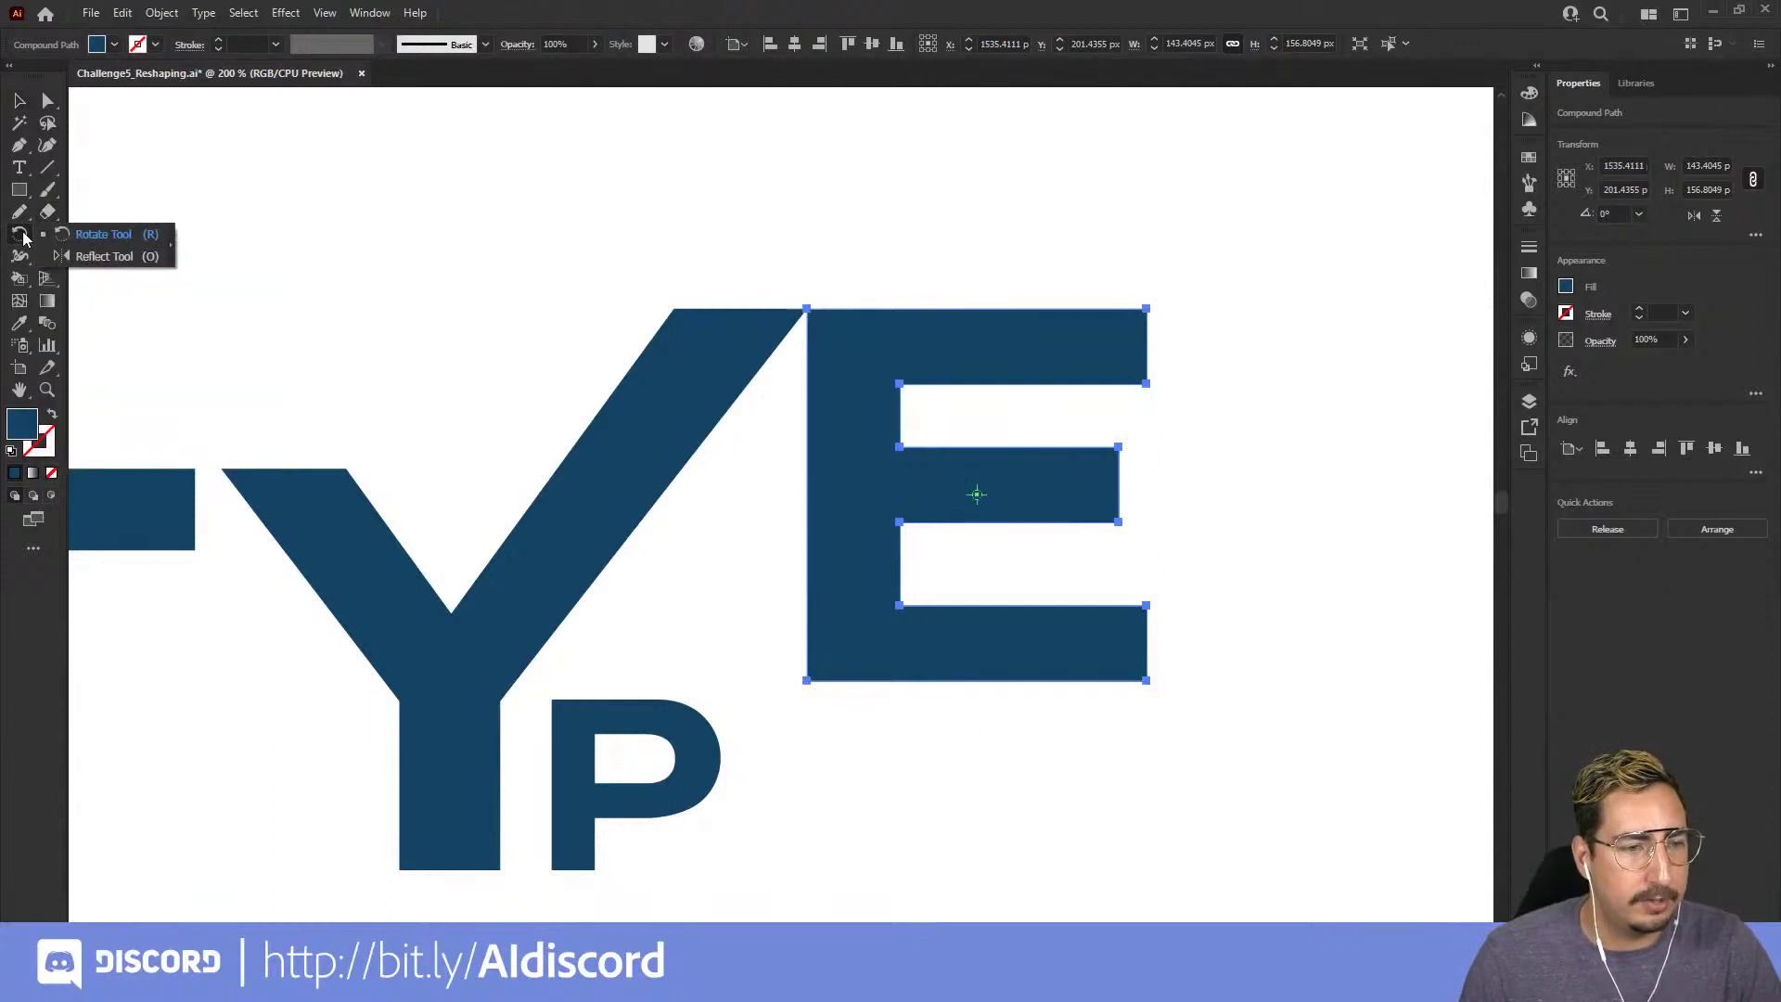
{"action": "left_click", "coordinate": [46, 239]}
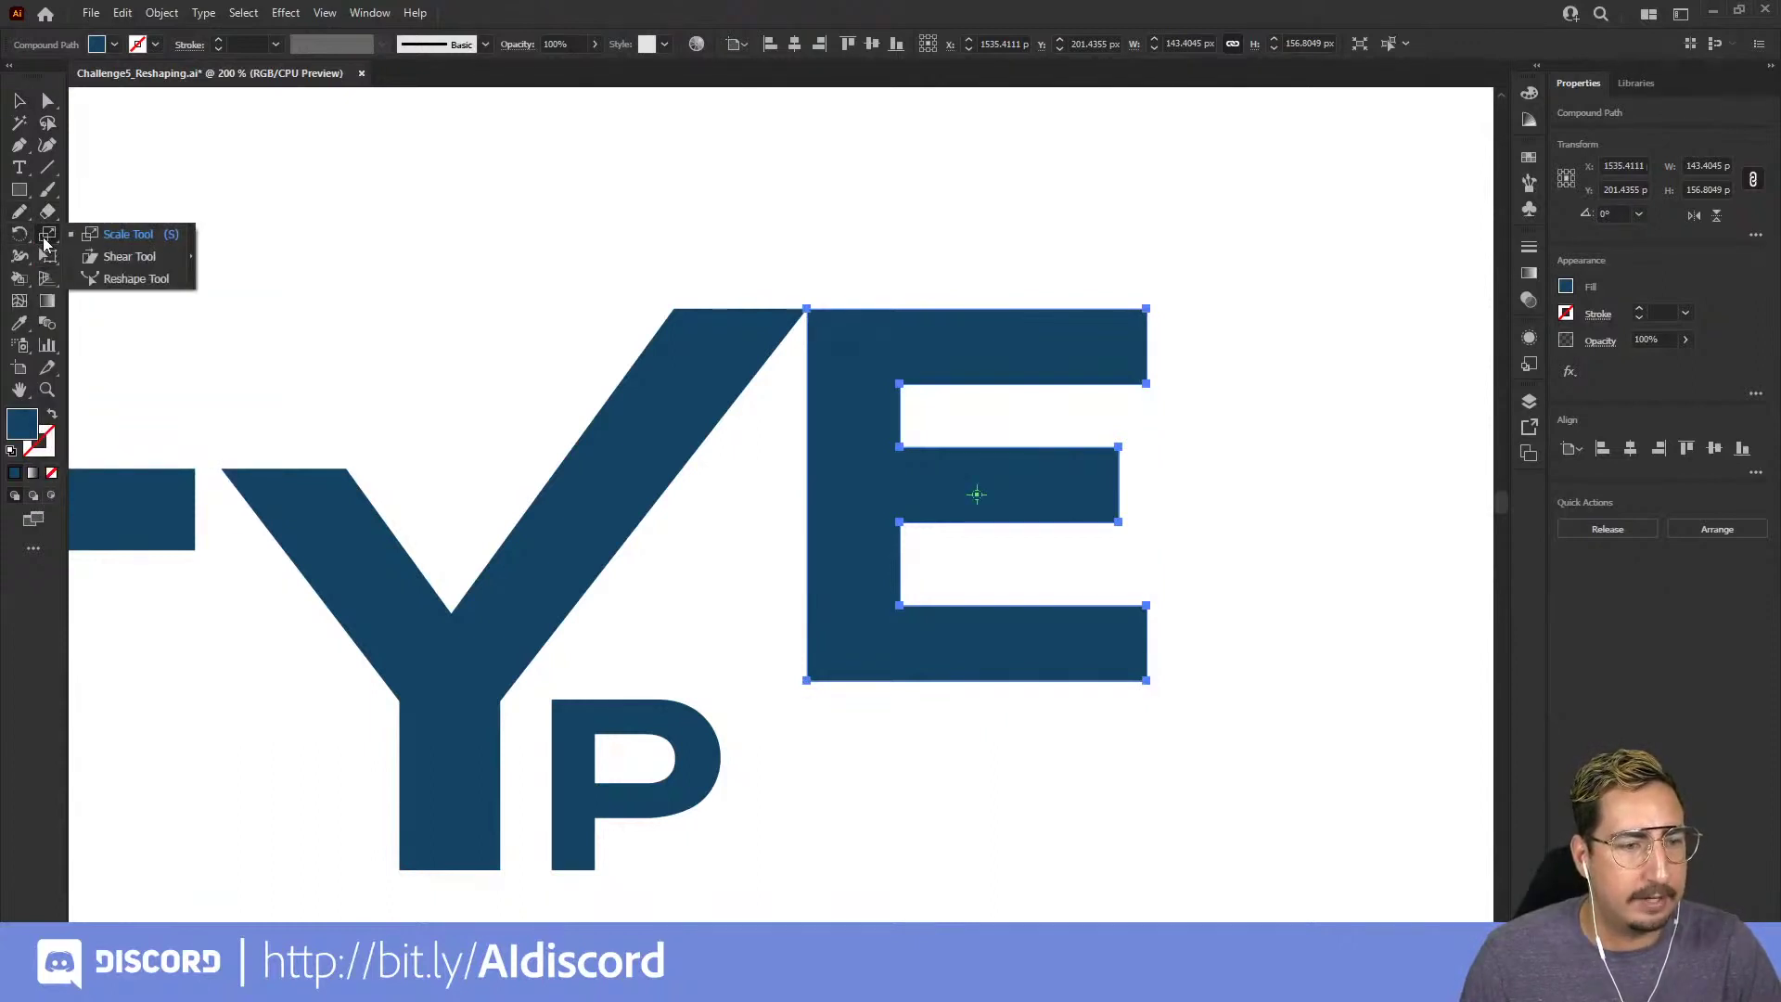
{"action": "left_click", "coordinate": [113, 257]}
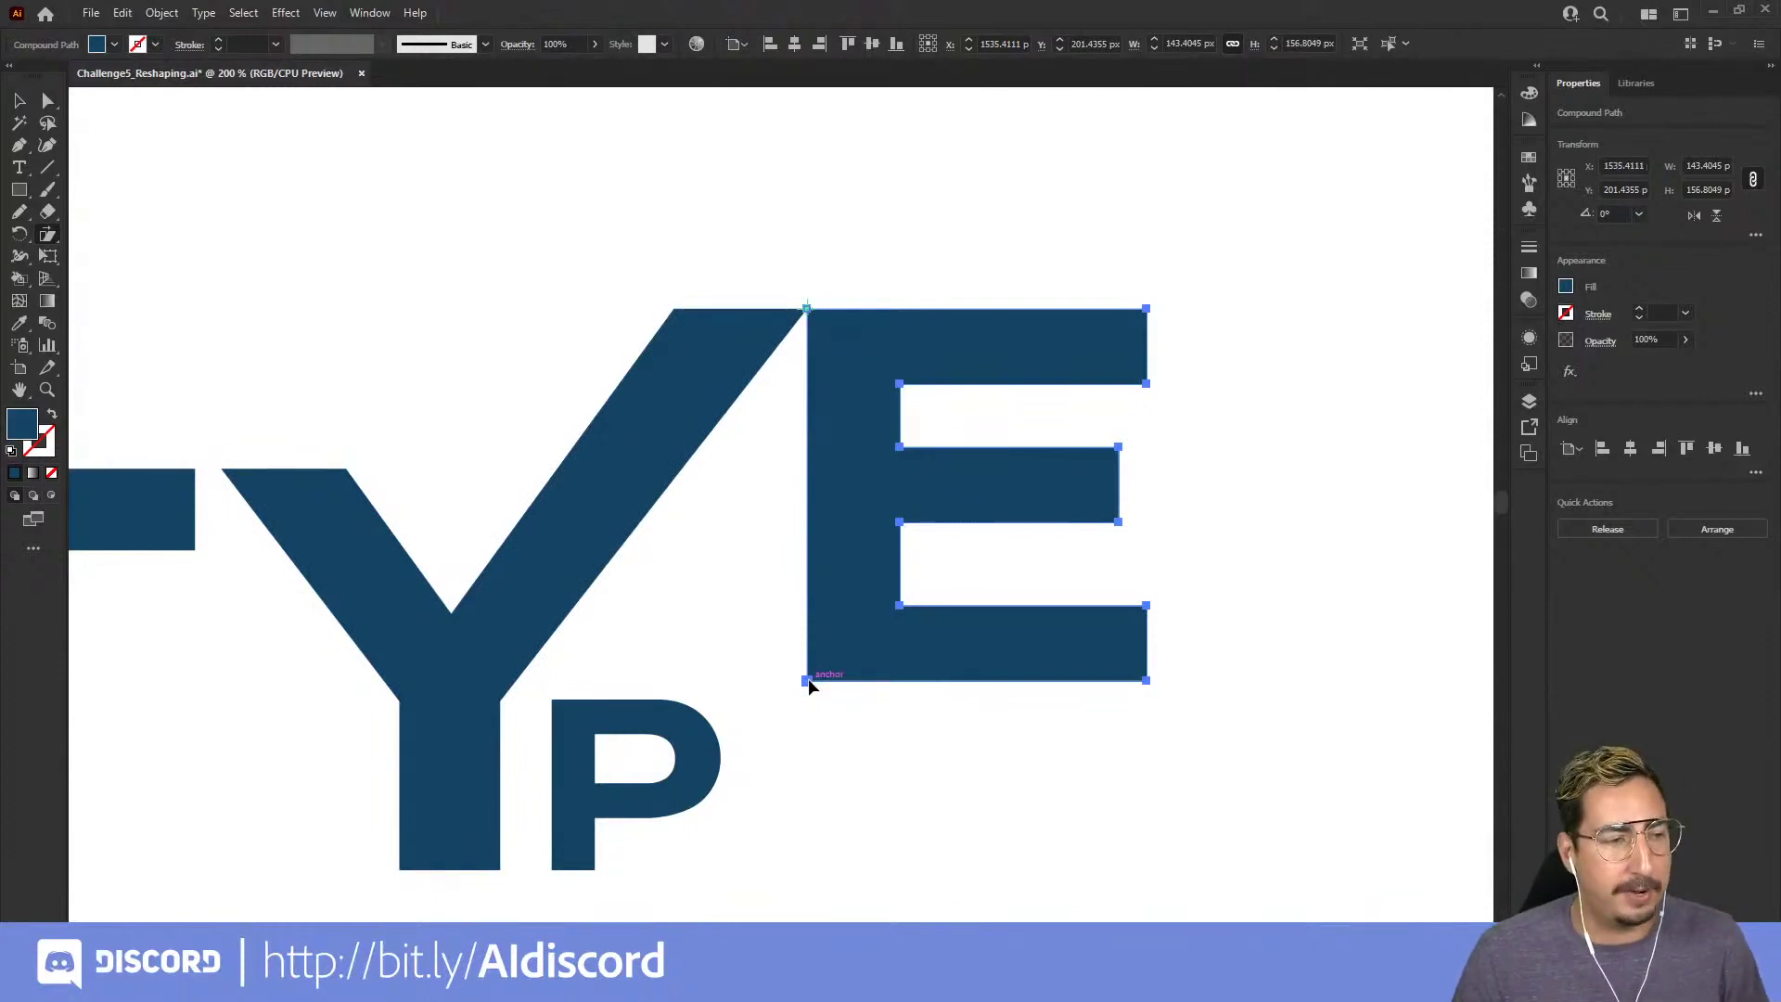
{"action": "left_click_drag", "start_coordinate": [807, 681], "coordinate": [516, 682]}
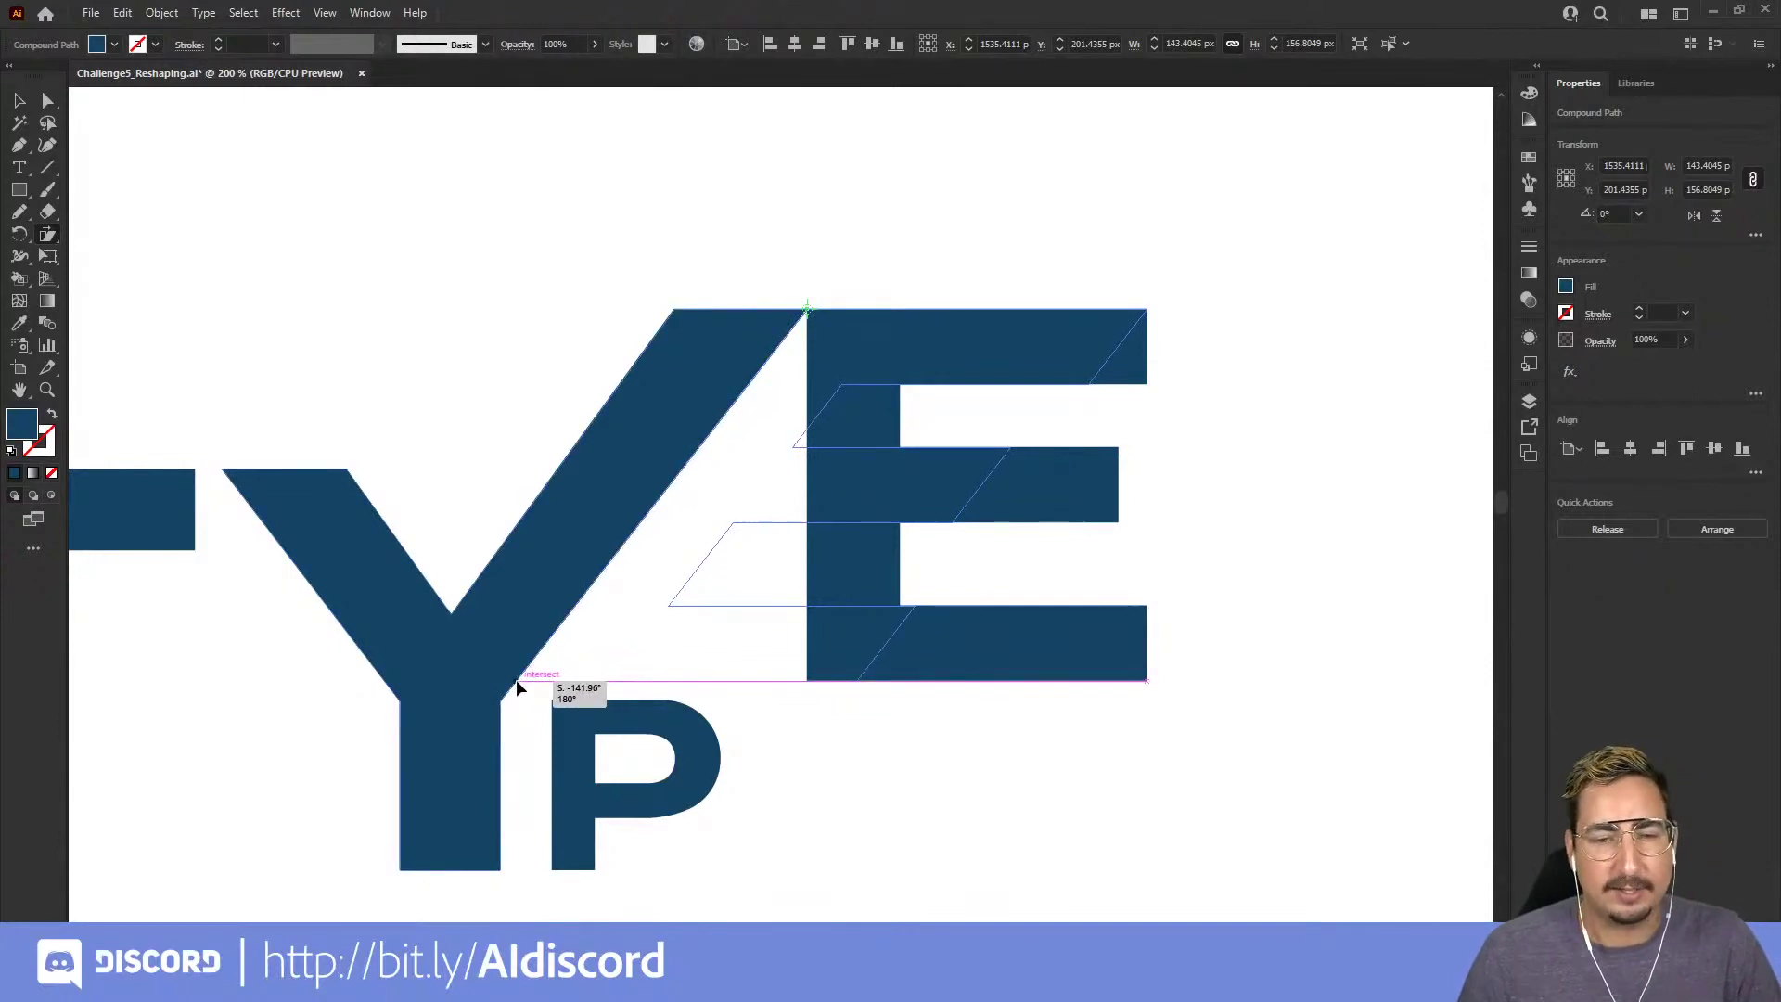
{"action": "left_click_drag", "start_coordinate": [516, 679], "coordinate": [515, 678]}
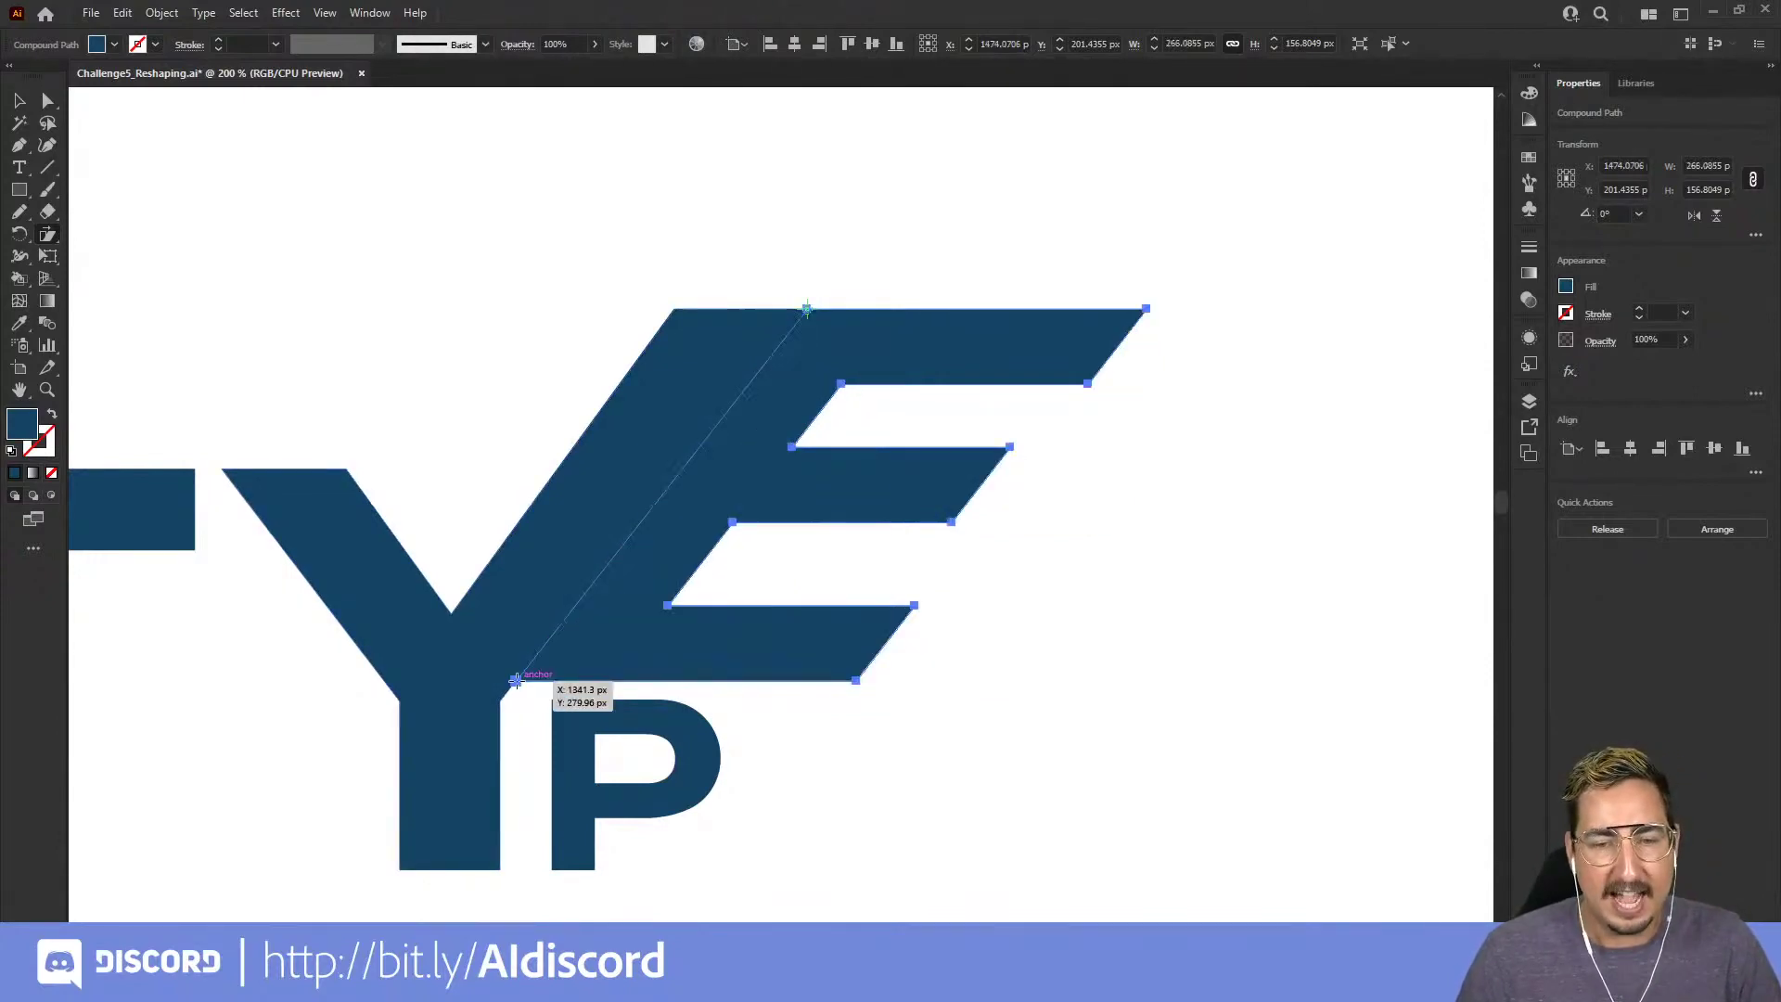
{"action": "key", "text": "v"}
{"action": "left_click", "coordinate": [835, 278]}
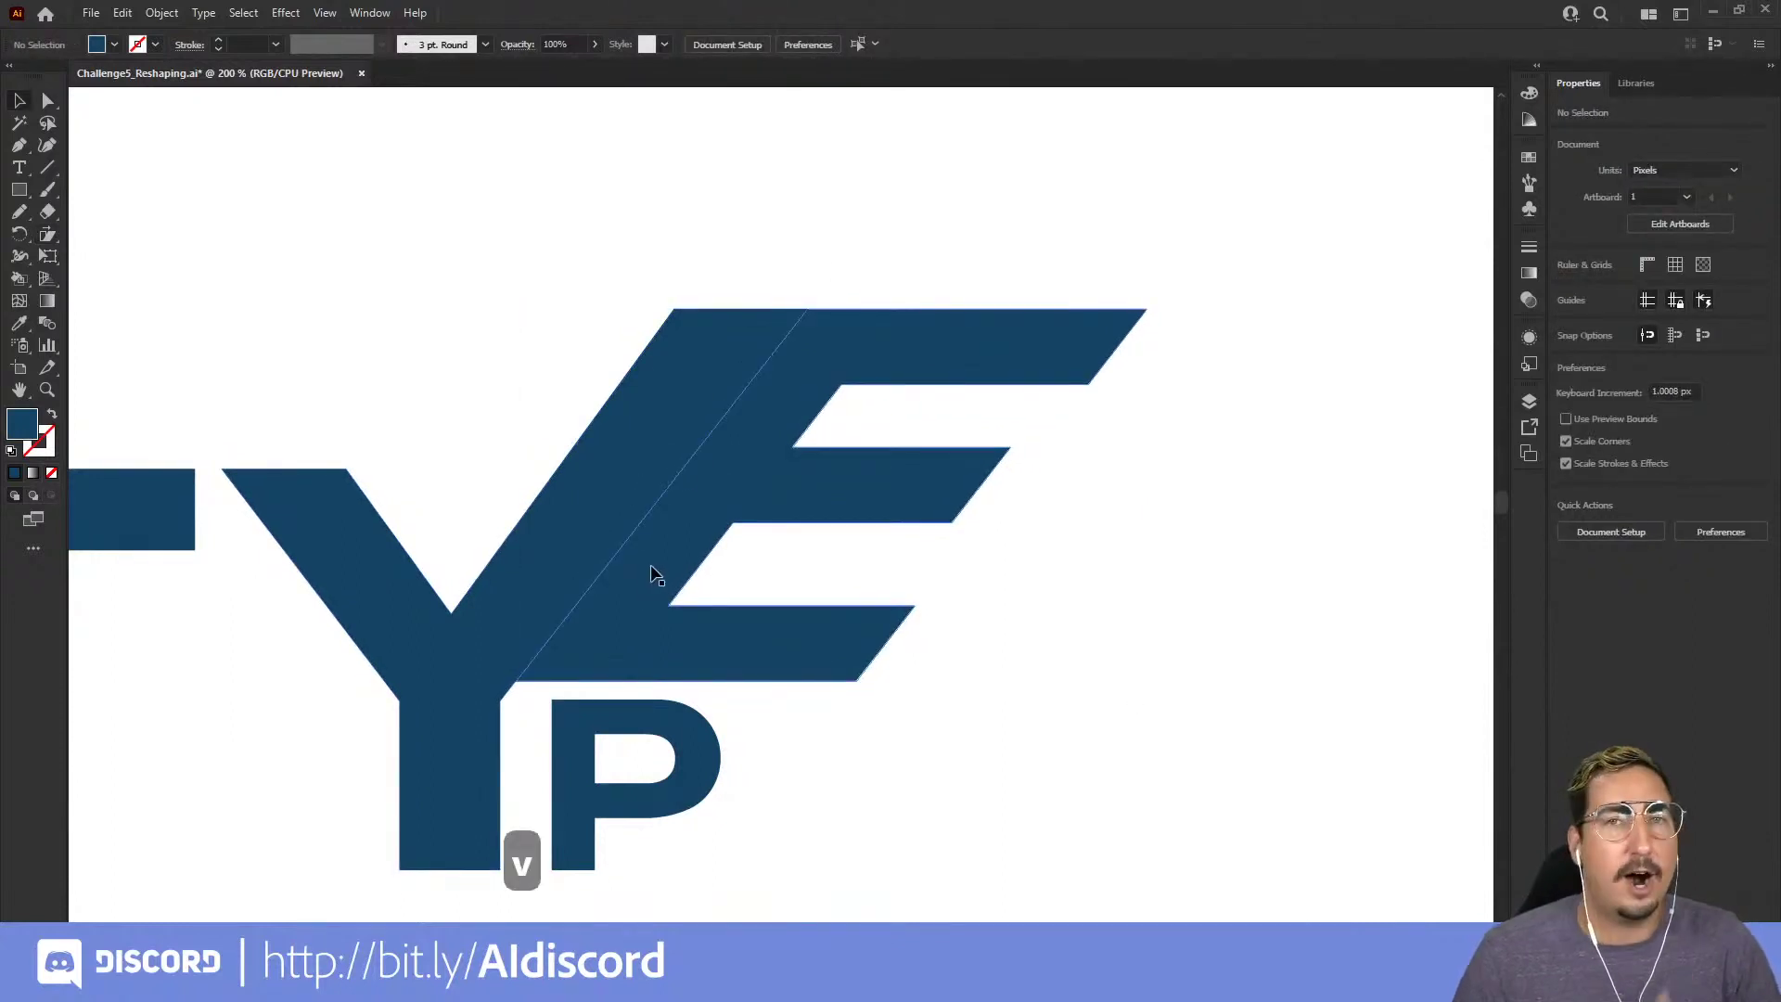
- Move the slanted E 20 px to the right to leave a parallel gap between it and the Y's arm
{"action": "left_click", "coordinate": [831, 502]}
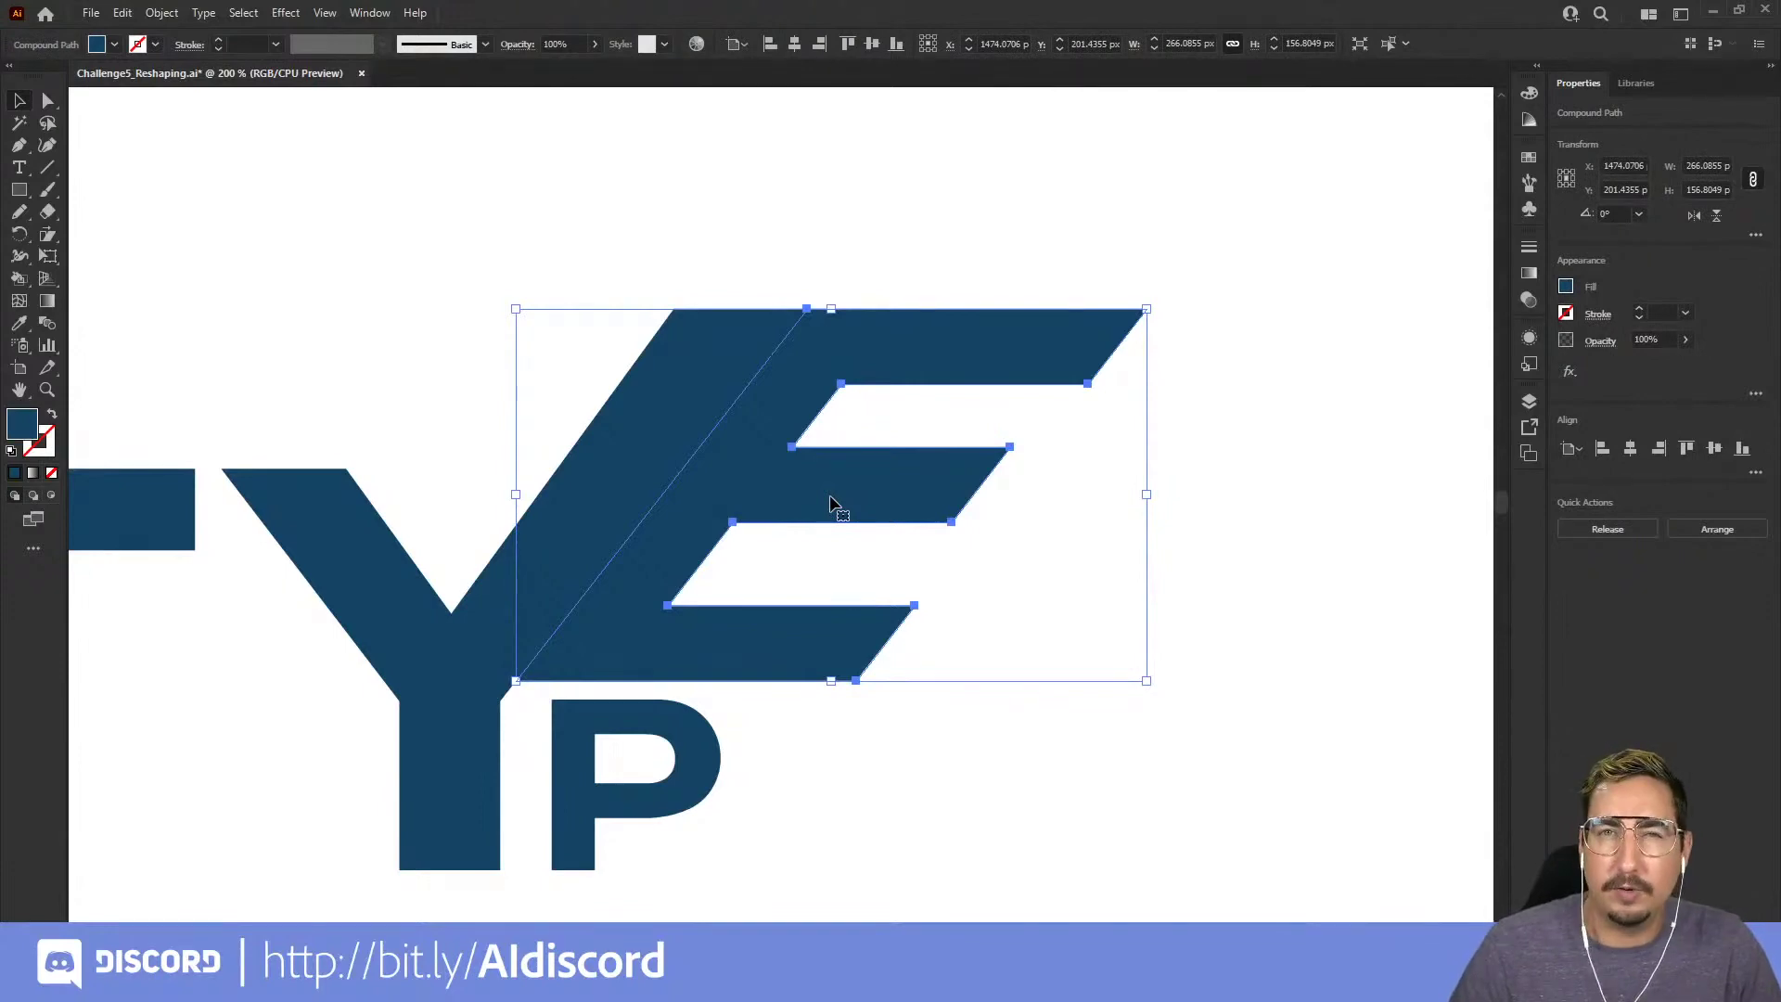
{"action": "key", "text": "shift+Right"}
{"action": "key", "text": "shift+Right"}
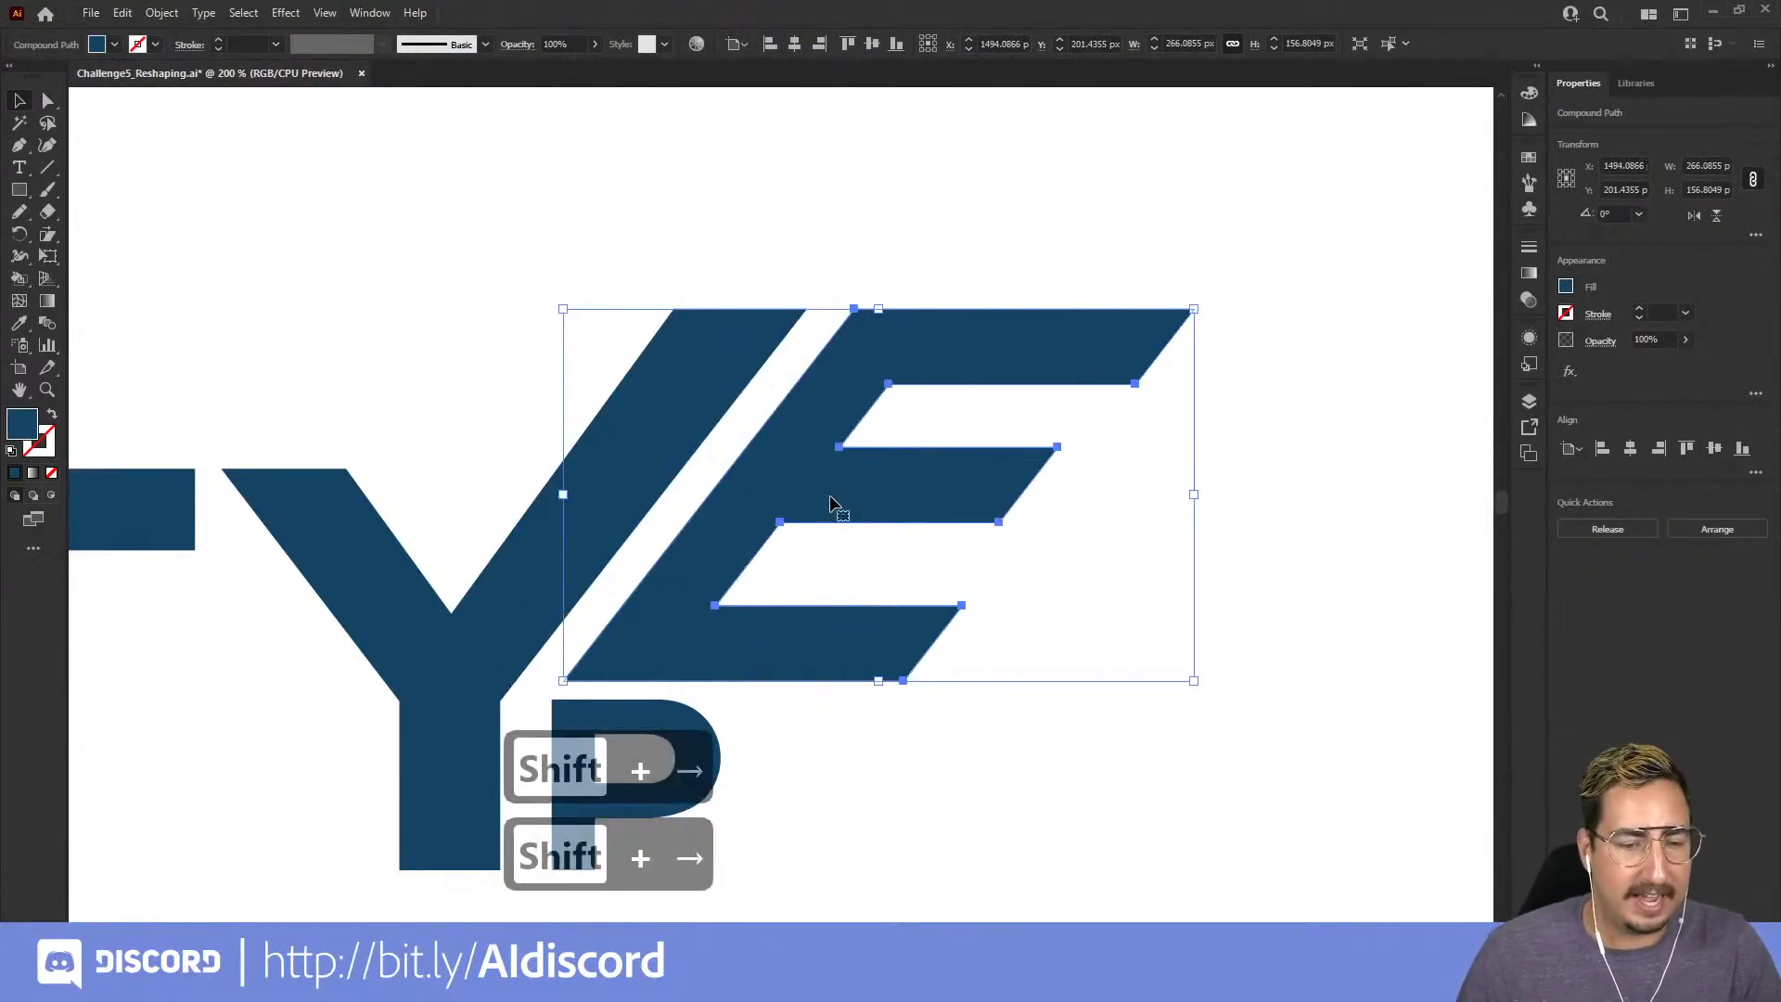
{"action": "left_click", "coordinate": [926, 223]}
- Lasso the anchor points at the free ends of the E's three arms and shorten the arms by about 40 px
{"action": "key", "text": "z"}
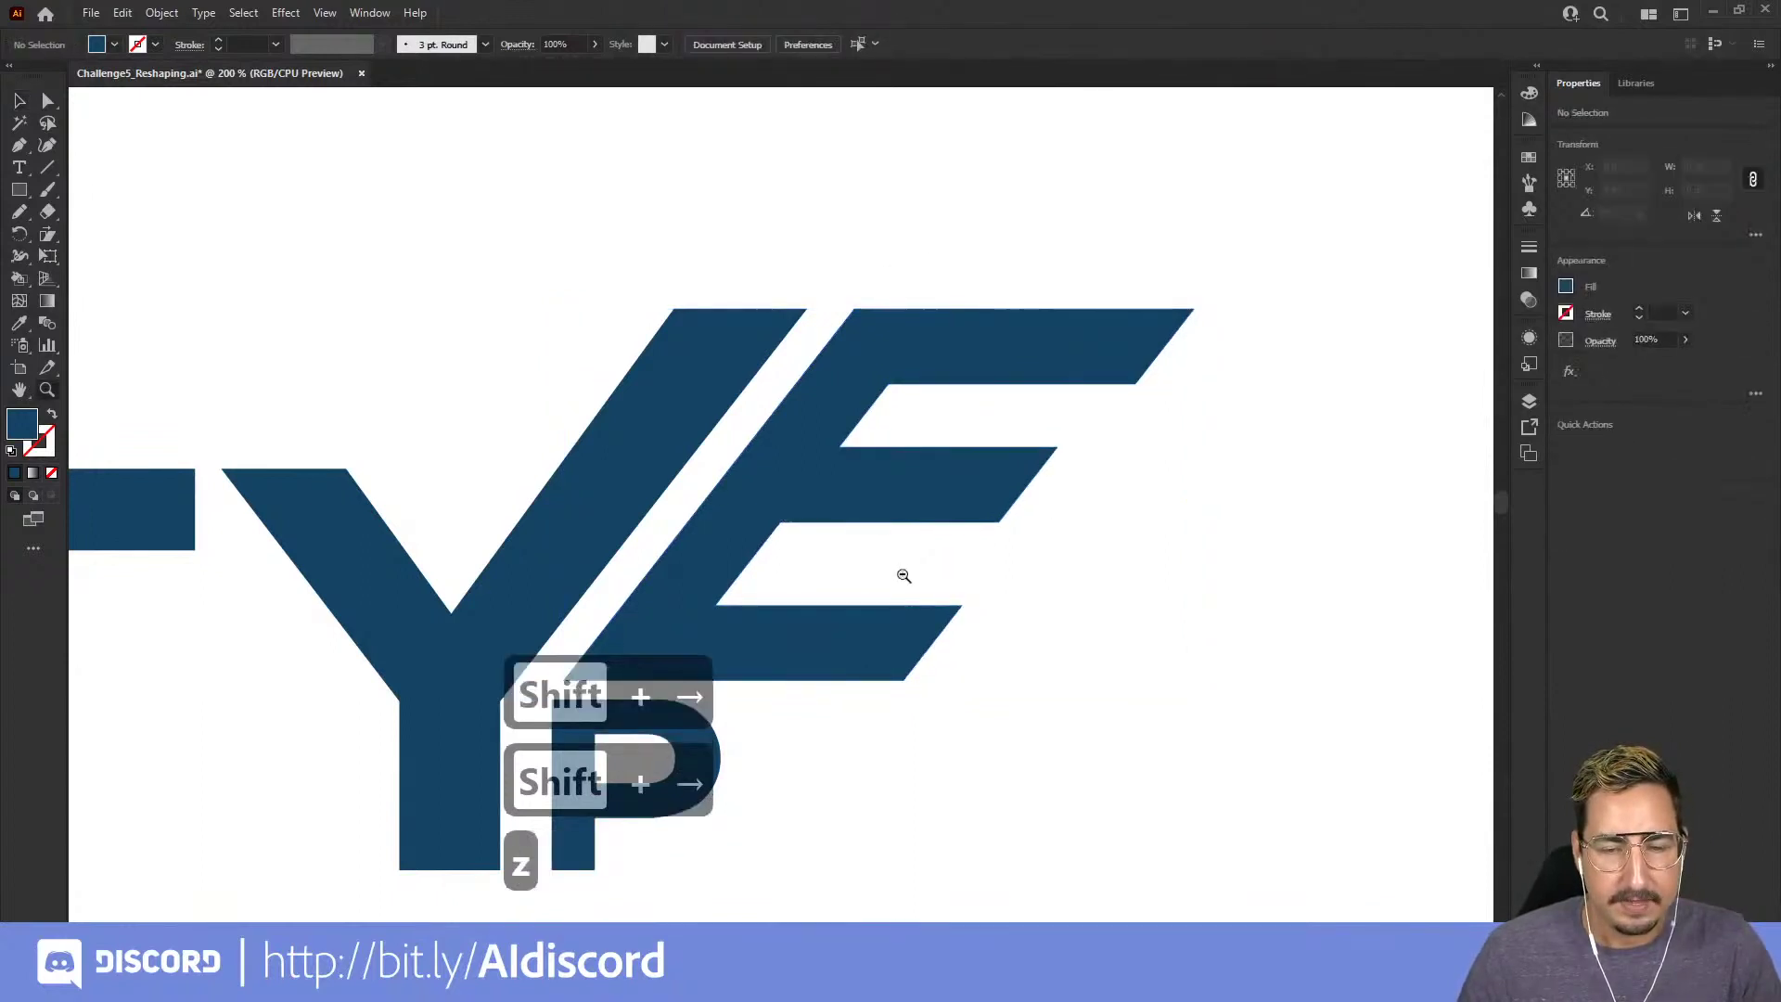
{"action": "left_click", "coordinate": [902, 574], "text": "alt"}
{"action": "left_click", "coordinate": [860, 551], "text": "alt"}
{"action": "key", "text": "space"}
{"action": "left_click_drag", "start_coordinate": [825, 557], "coordinate": [1019, 447]}
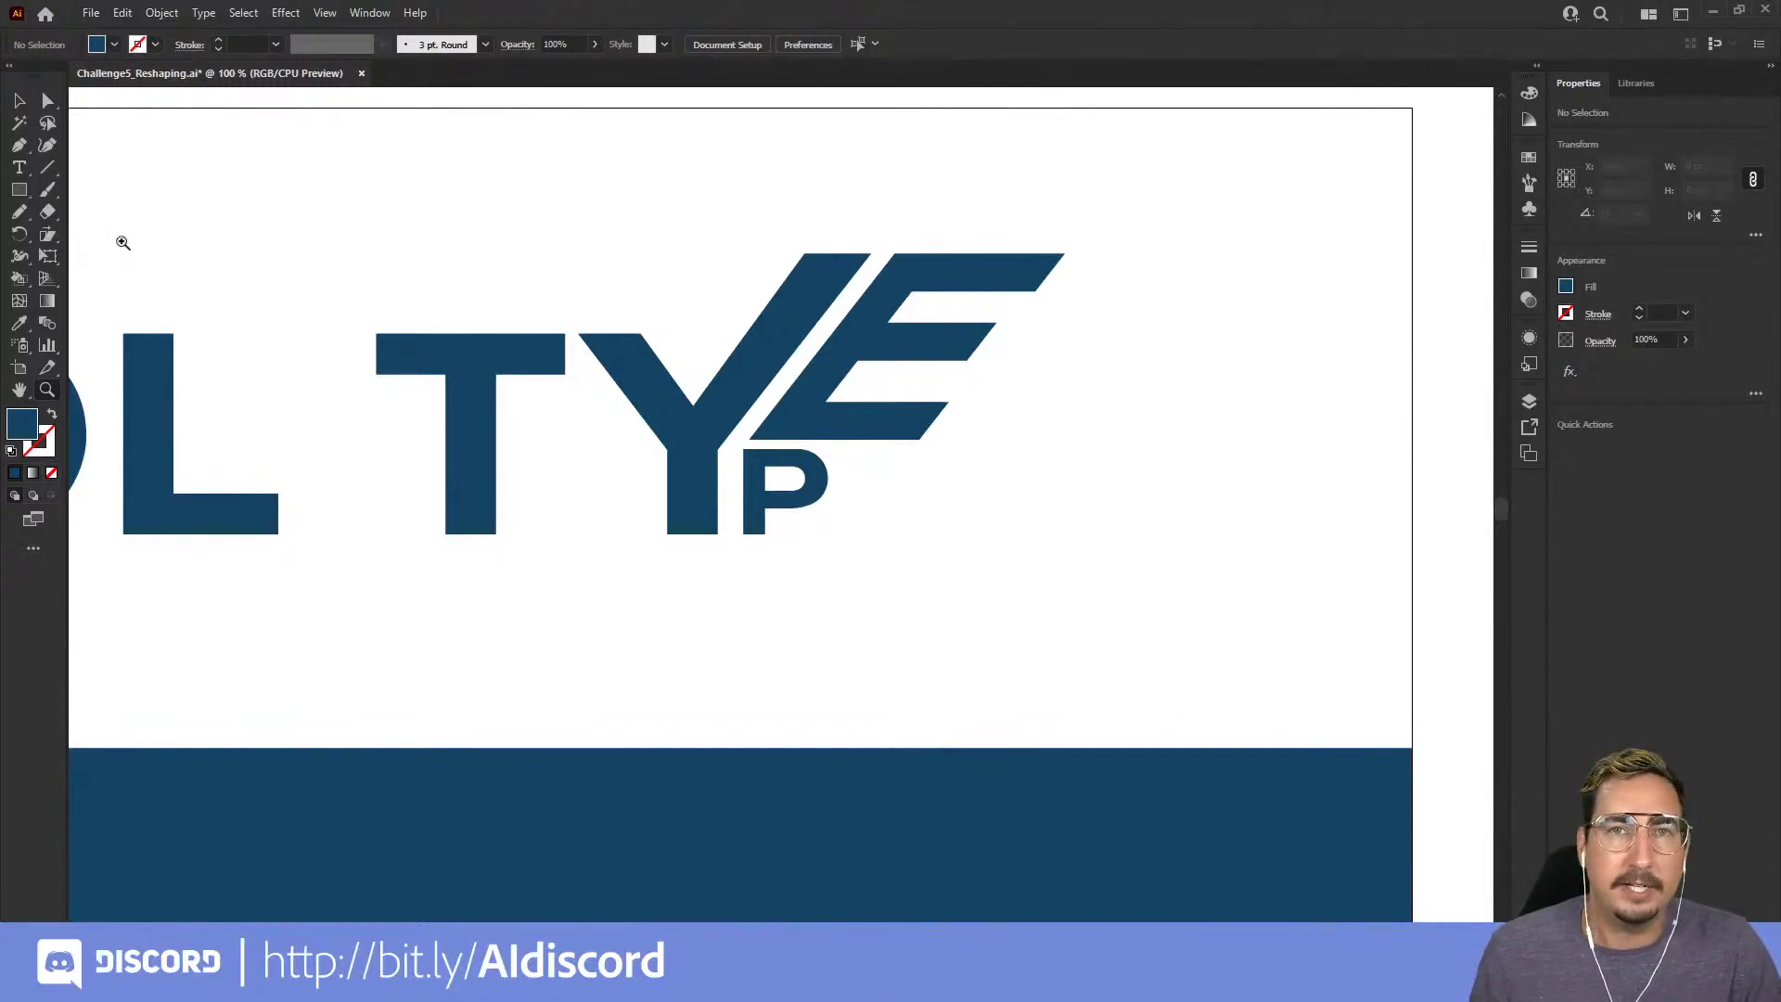
{"action": "key", "text": "q"}
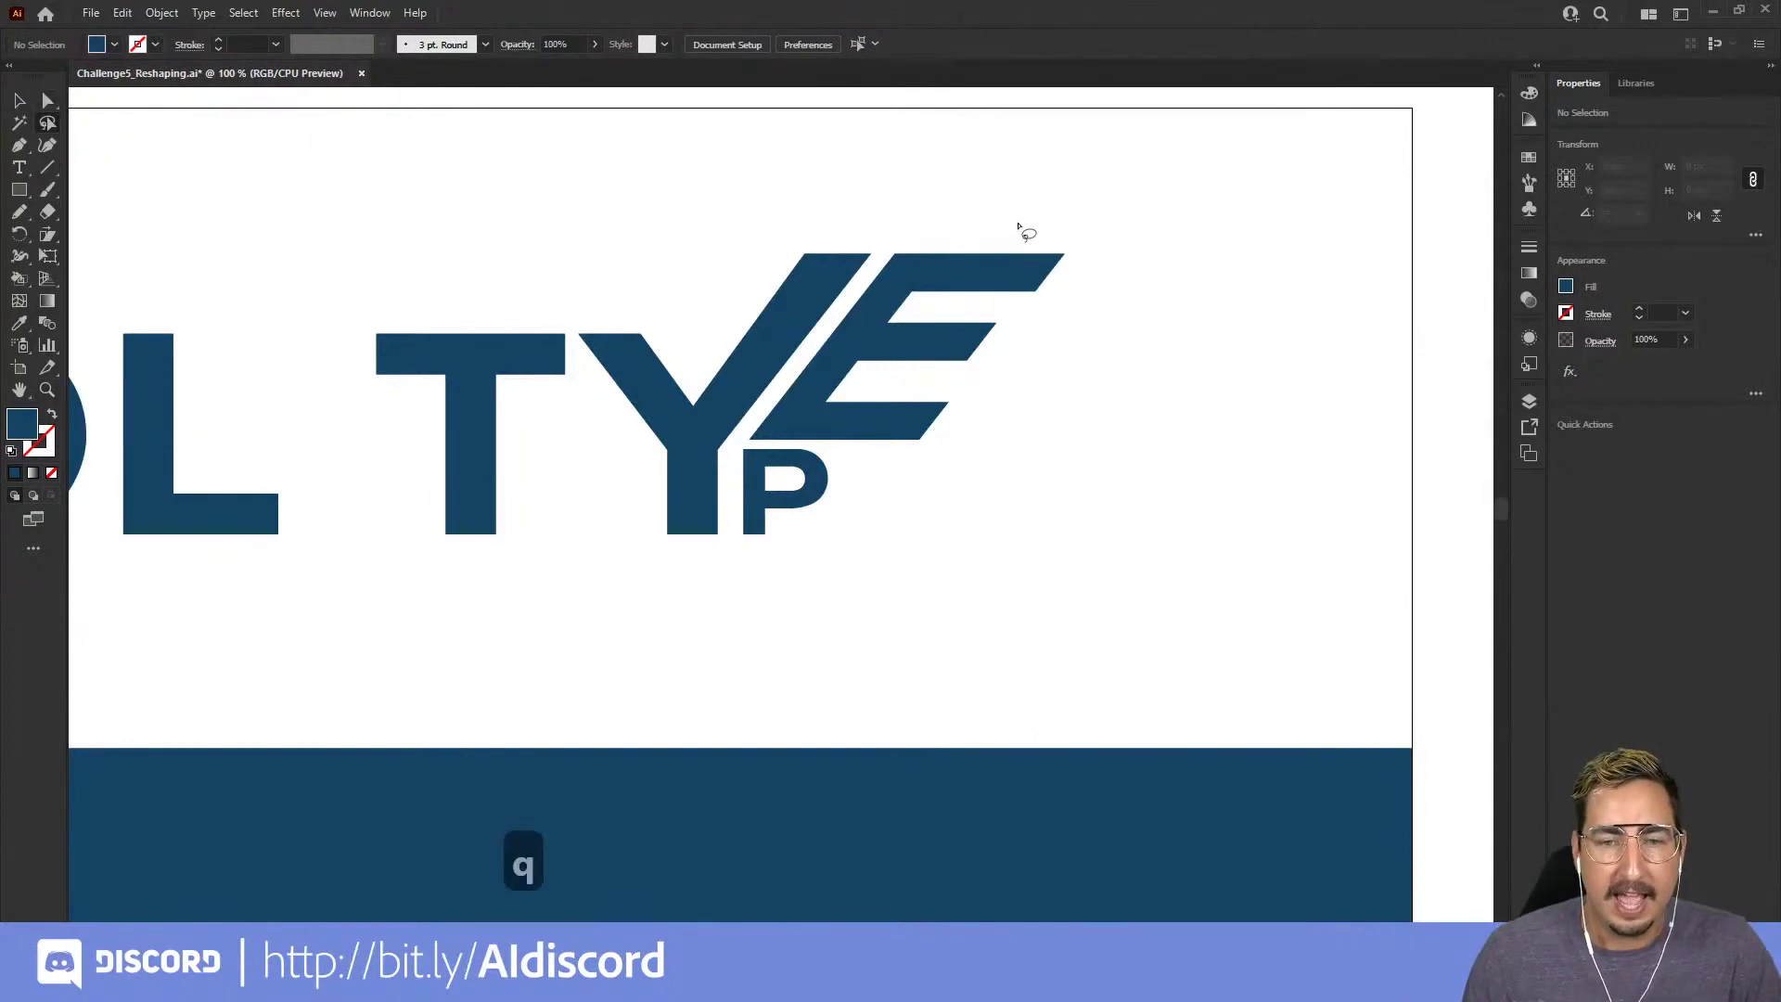
{"action": "mouse_move", "coordinate": [1017, 225]}
{"action": "left_mouse_down"}
{"action": "mouse_move", "coordinate": [885, 397]}
{"action": "mouse_move", "coordinate": [876, 444]}
{"action": "mouse_move", "coordinate": [900, 470]}
{"action": "mouse_move", "coordinate": [993, 479]}
{"action": "mouse_move", "coordinate": [1063, 419]}
{"action": "mouse_move", "coordinate": [1105, 264]}
{"action": "mouse_move", "coordinate": [1067, 220]}
{"action": "left_mouse_up"}
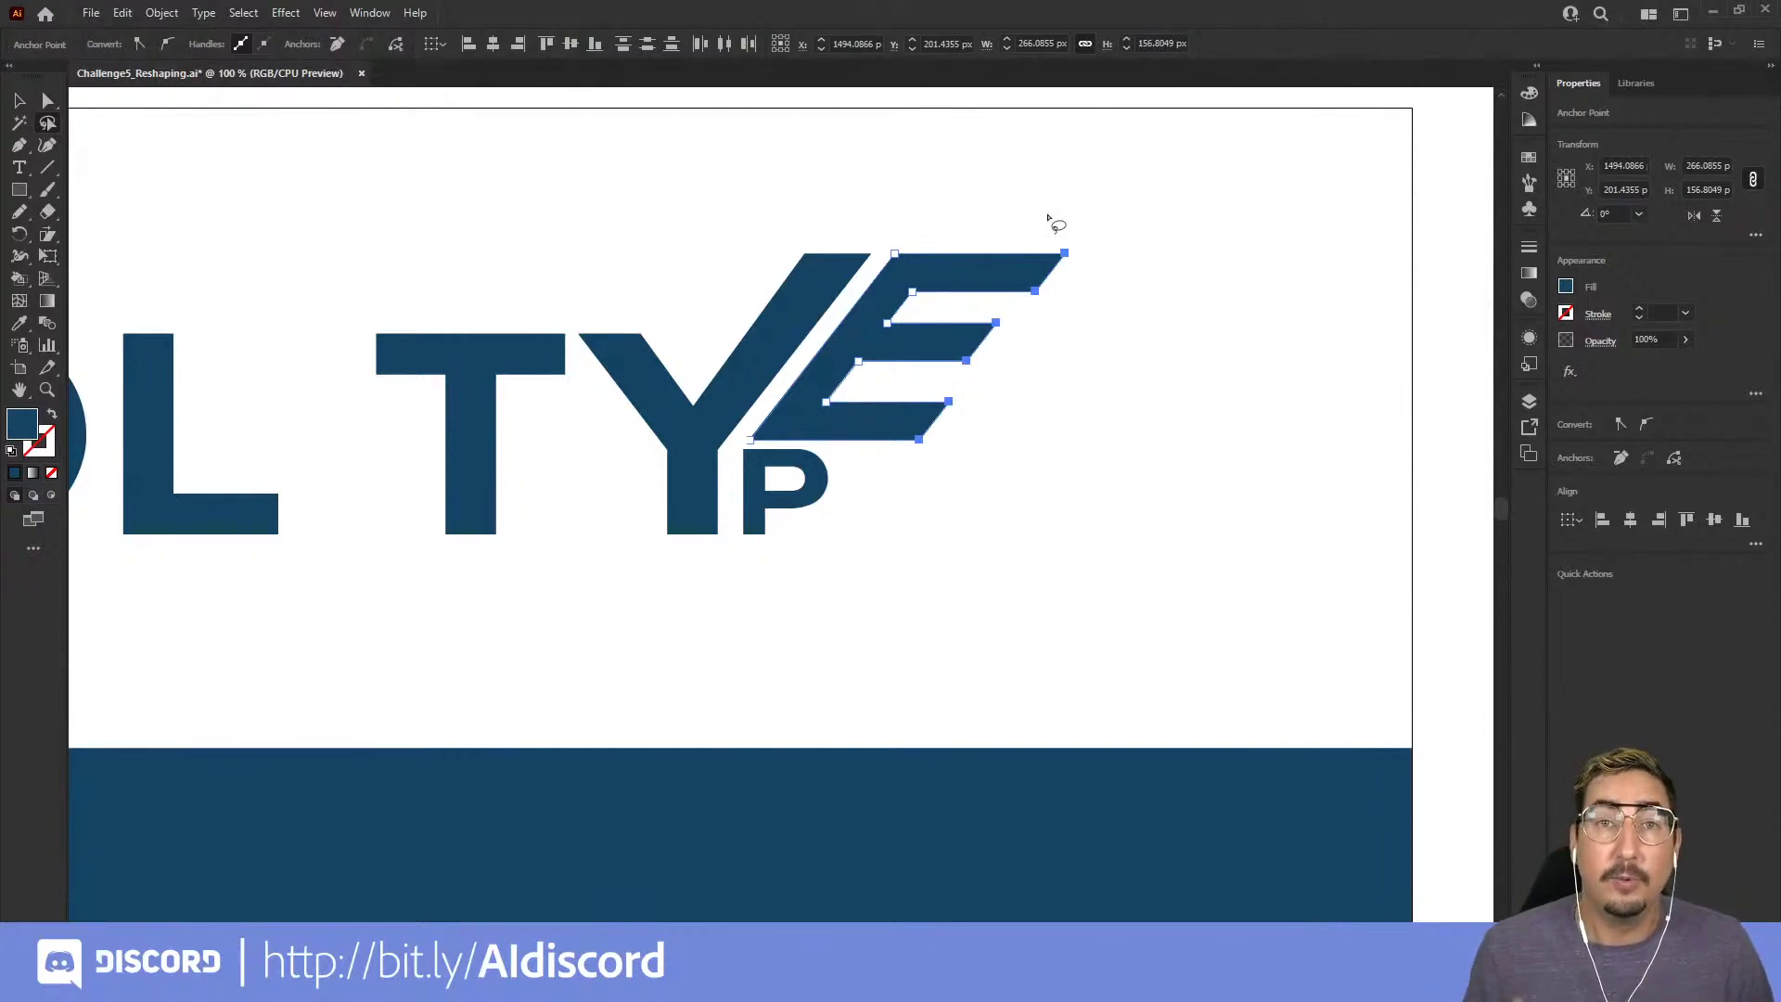
{"action": "key", "text": "shift+Left"}
{"action": "key", "text": "shift+Left"}
{"action": "key", "text": "shift+Left"}
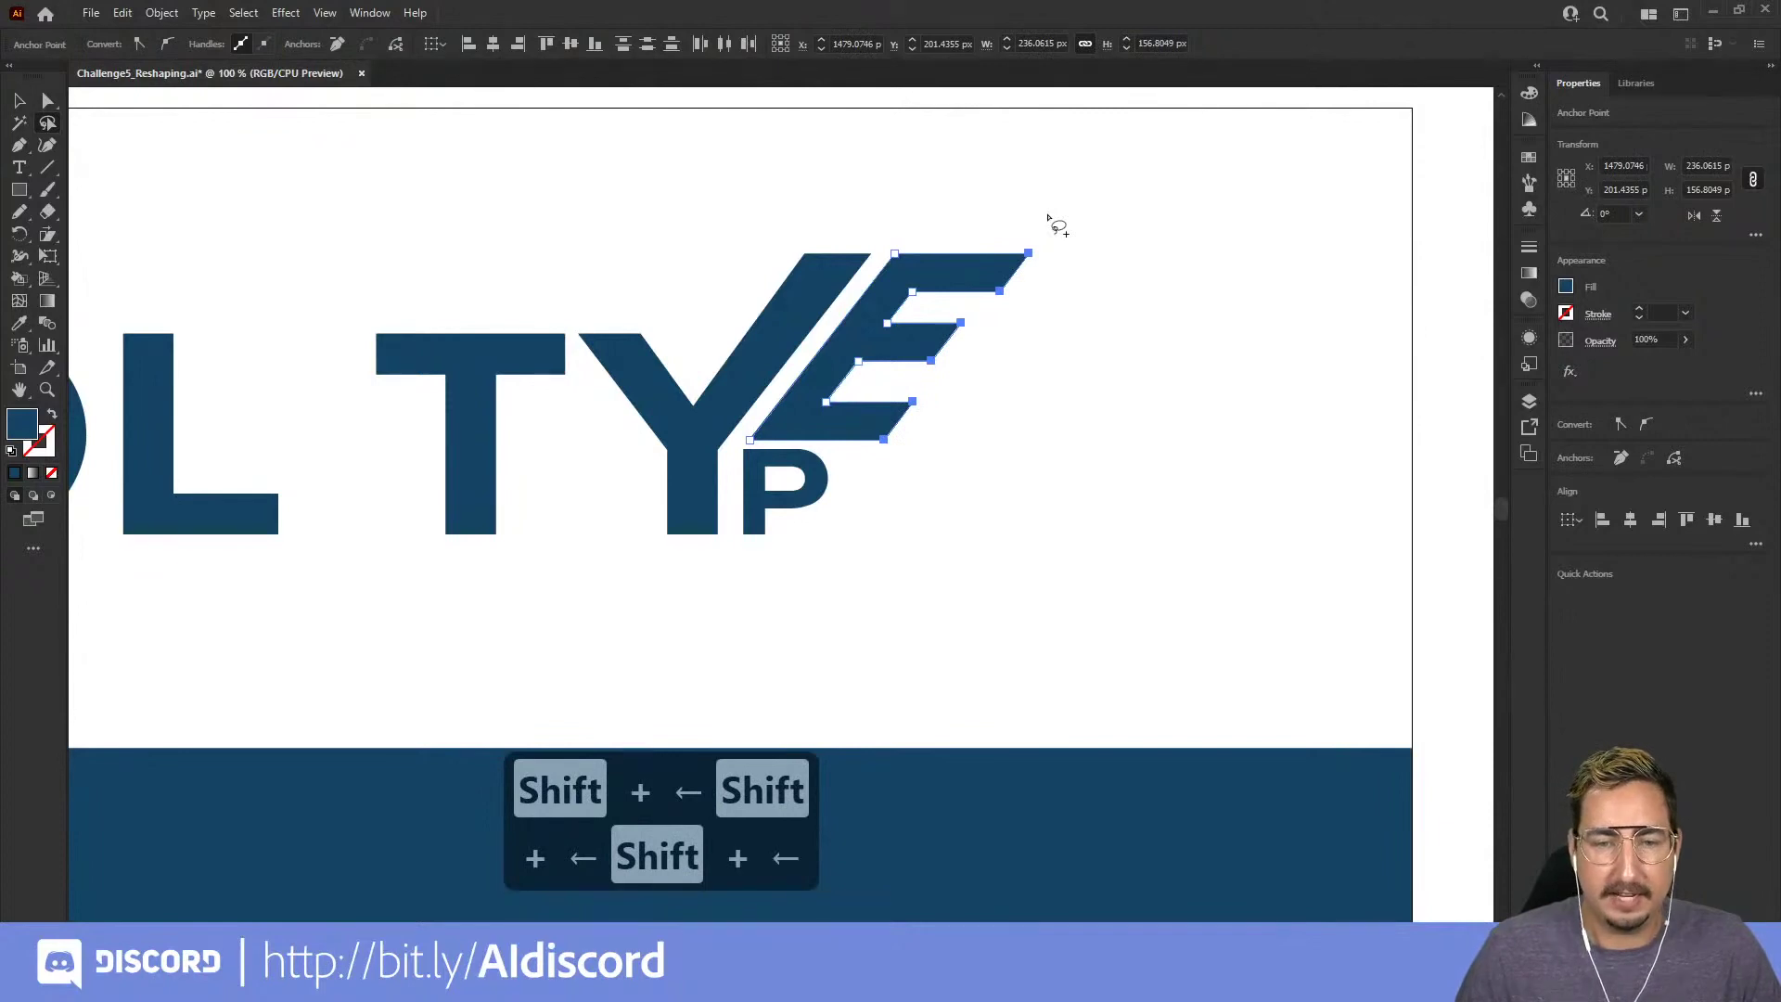
{"action": "key", "text": "shift+Left"}
{"action": "key", "text": "shift+Left"}
{"action": "key", "text": "shift+Right"}
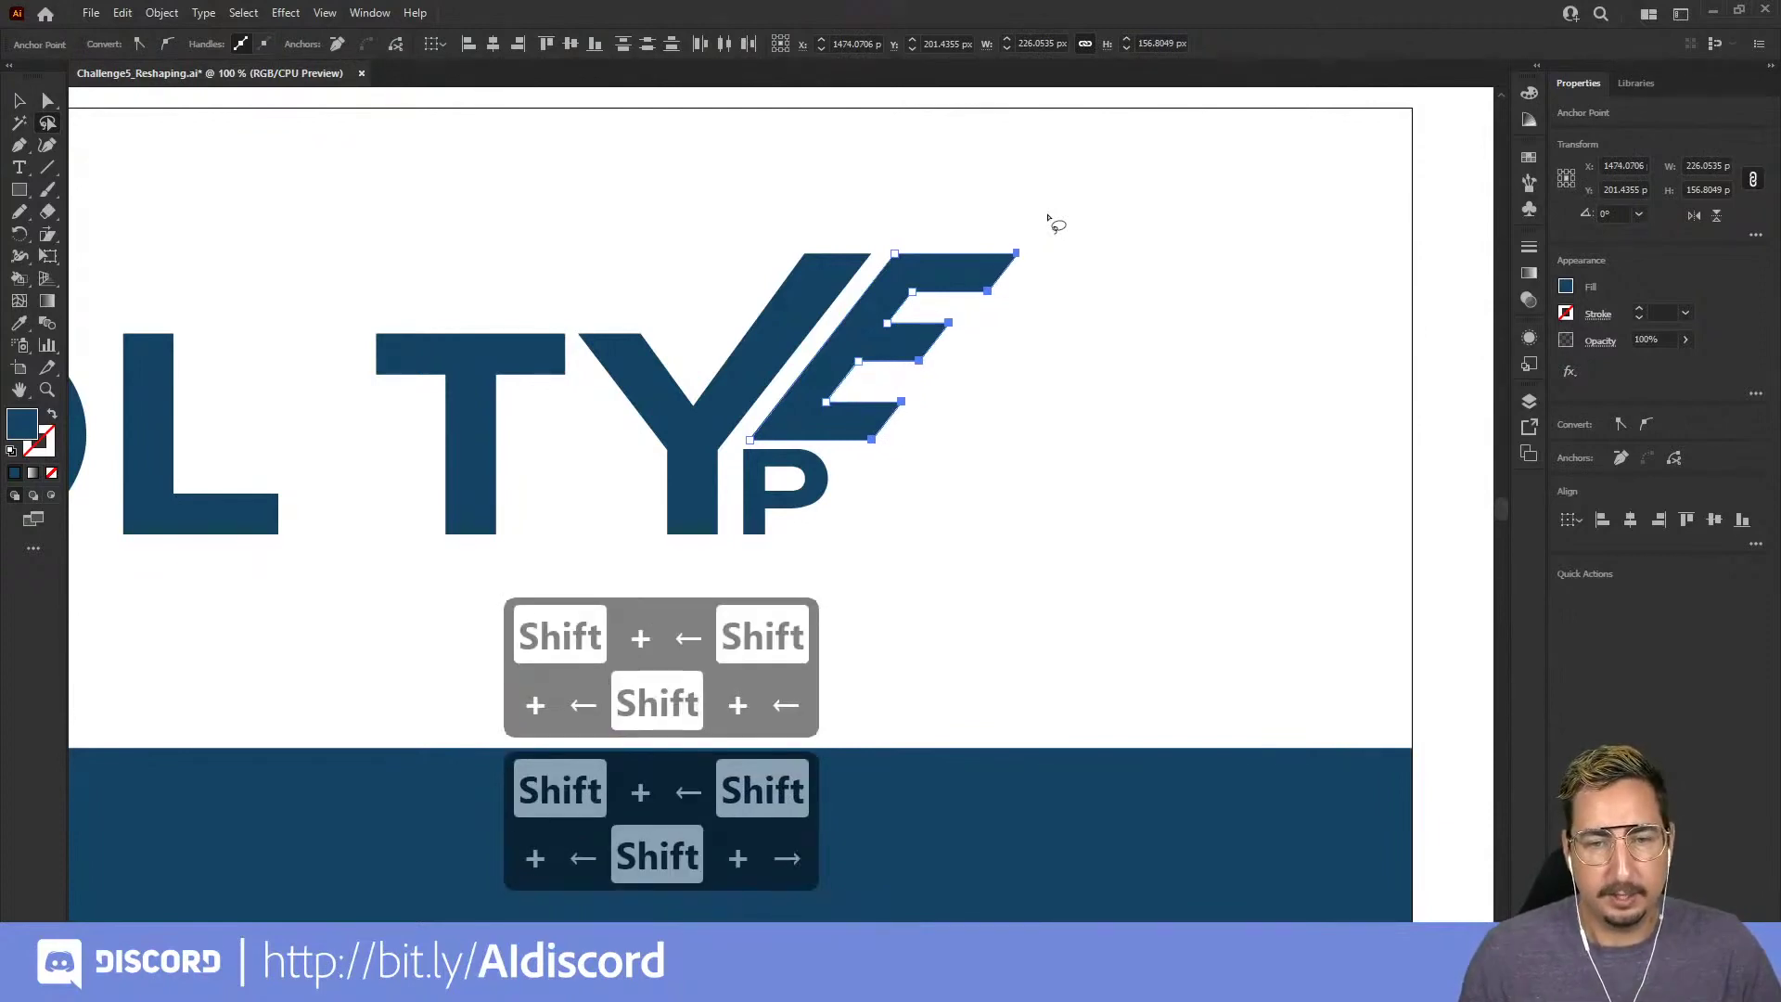
{"action": "key", "text": "v"}
{"action": "left_click", "coordinate": [950, 197]}
- Move the T horizontally to the right until its crossbar overlaps the Y's left arm
{"action": "key", "text": "space"}
{"action": "left_click_drag", "start_coordinate": [781, 447], "coordinate": [991, 354]}
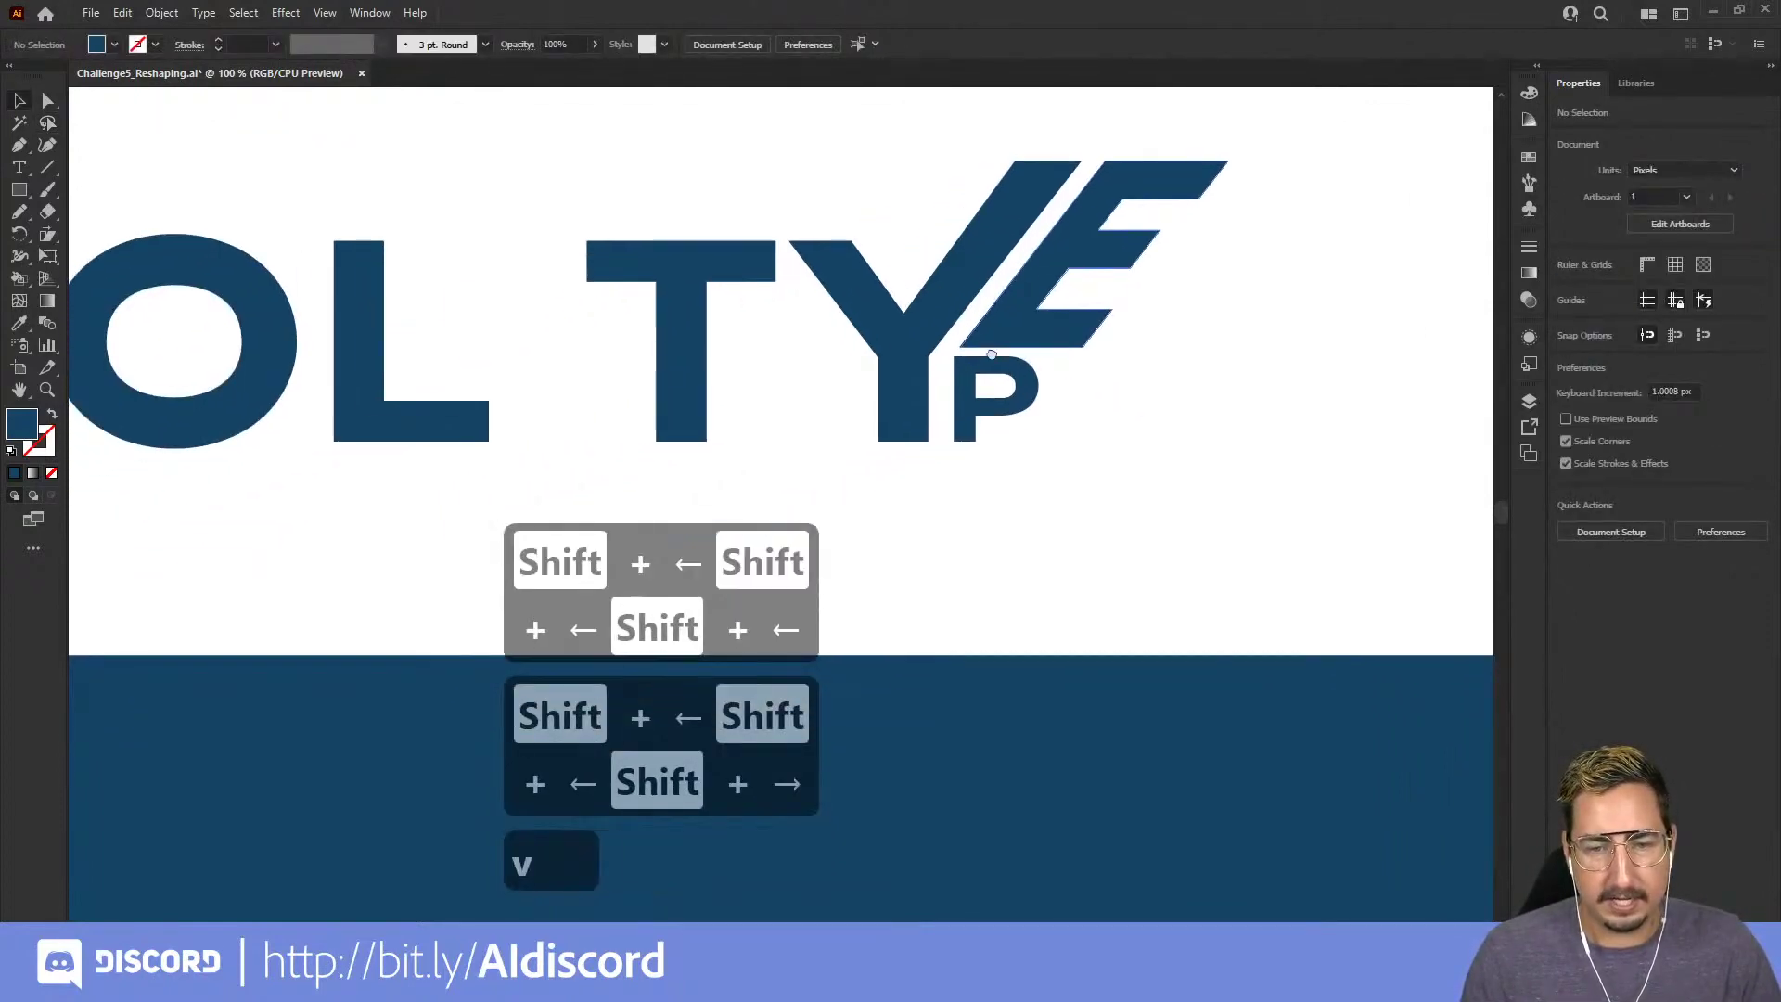
{"action": "key", "text": "z"}
{"action": "left_click", "coordinate": [885, 365], "text": "alt"}
{"action": "key", "text": "space"}
{"action": "left_click_drag", "start_coordinate": [805, 464], "coordinate": [991, 347]}
{"action": "key", "text": "space"}
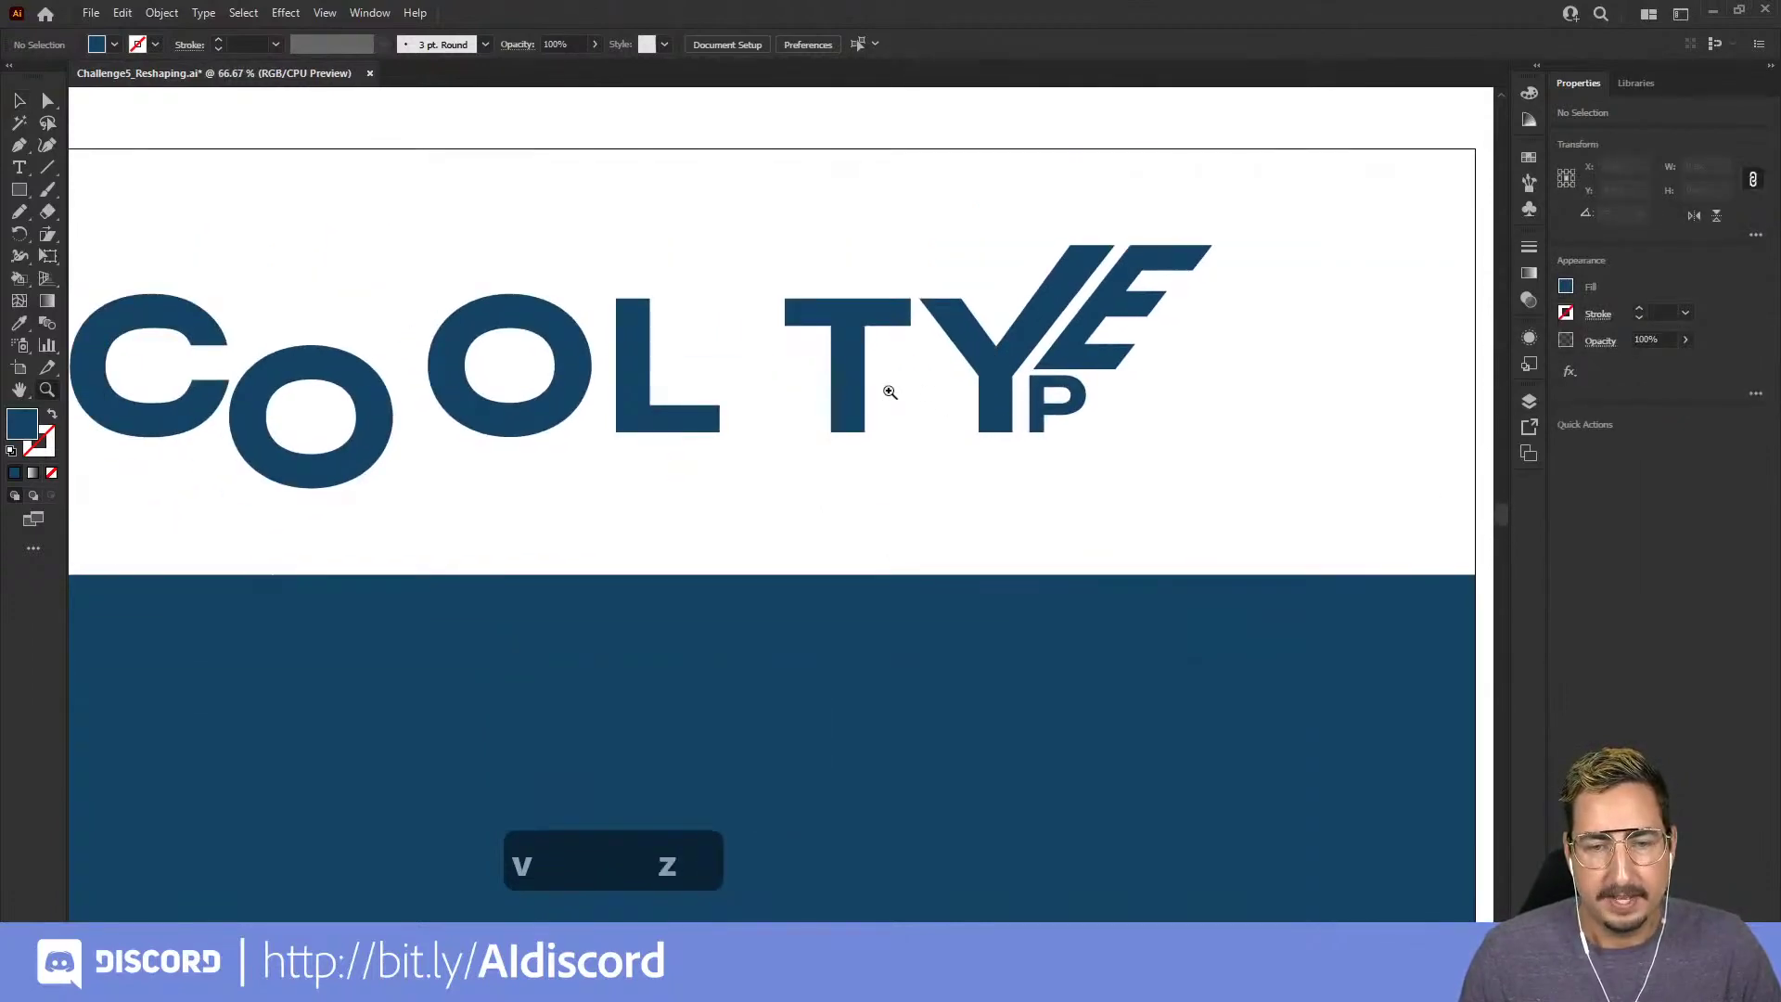
{"action": "key", "text": "a"}
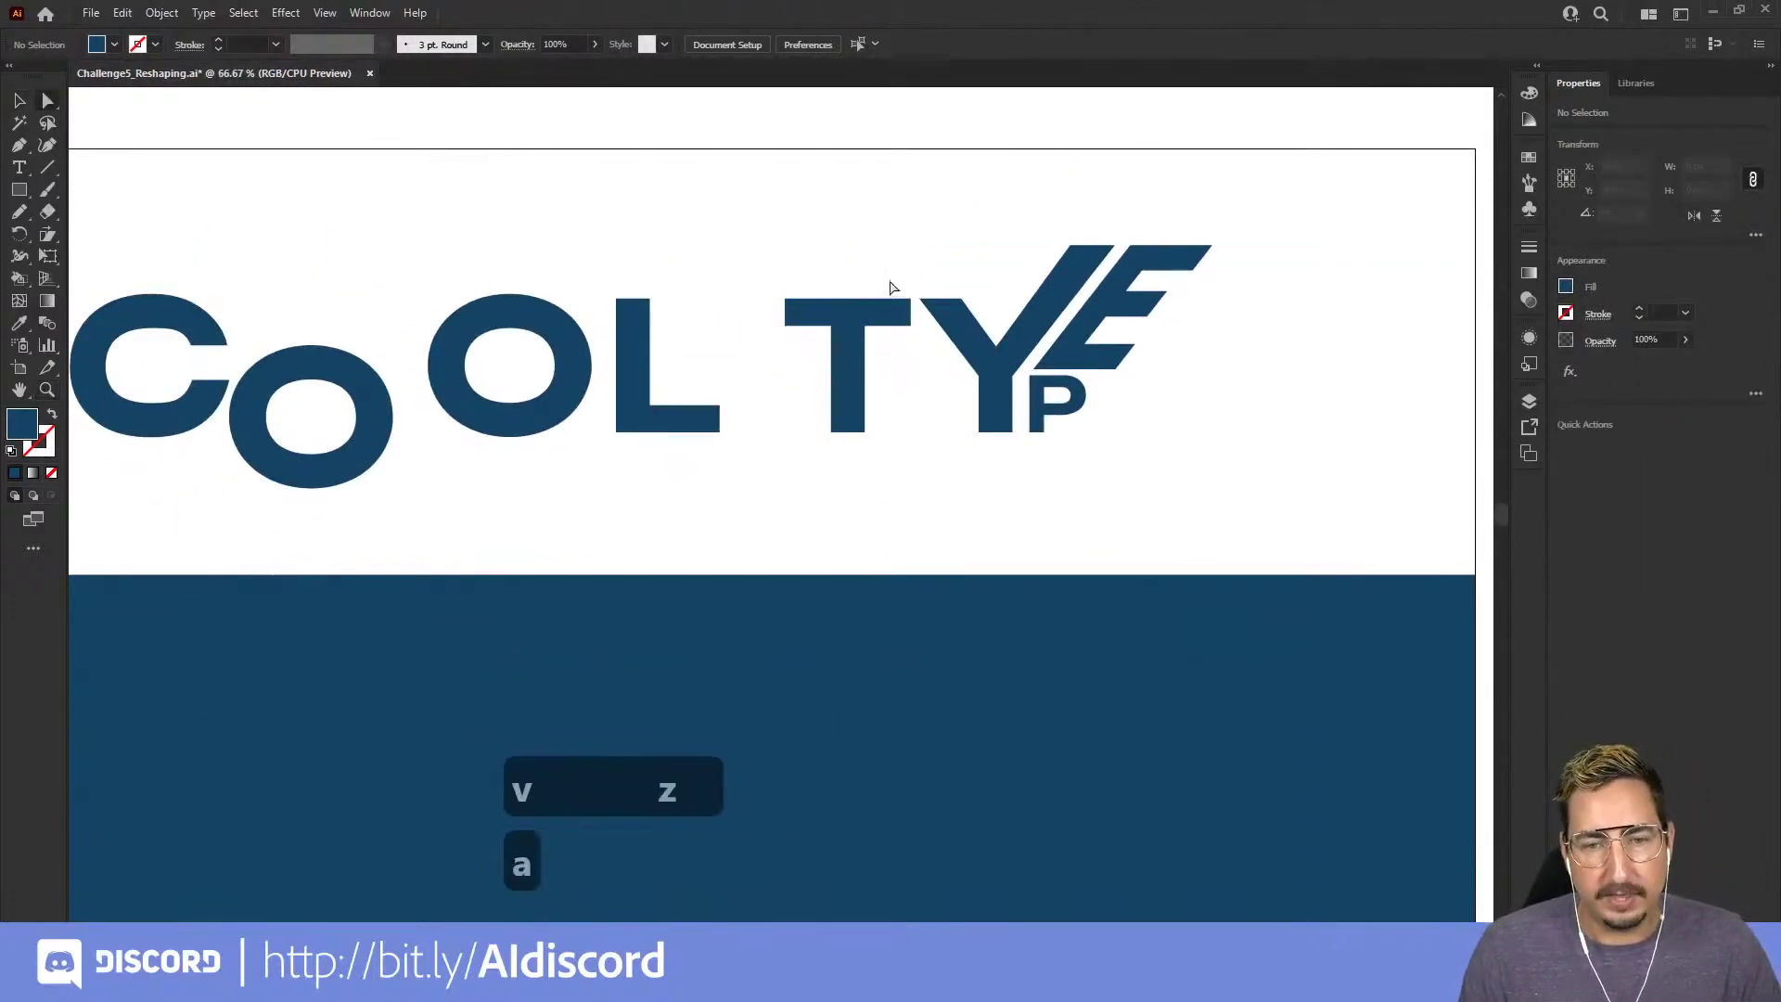
{"action": "key", "text": "v"}
{"action": "left_click_drag", "start_coordinate": [890, 308], "coordinate": [961, 334]}
{"action": "left_click", "coordinate": [974, 196]}
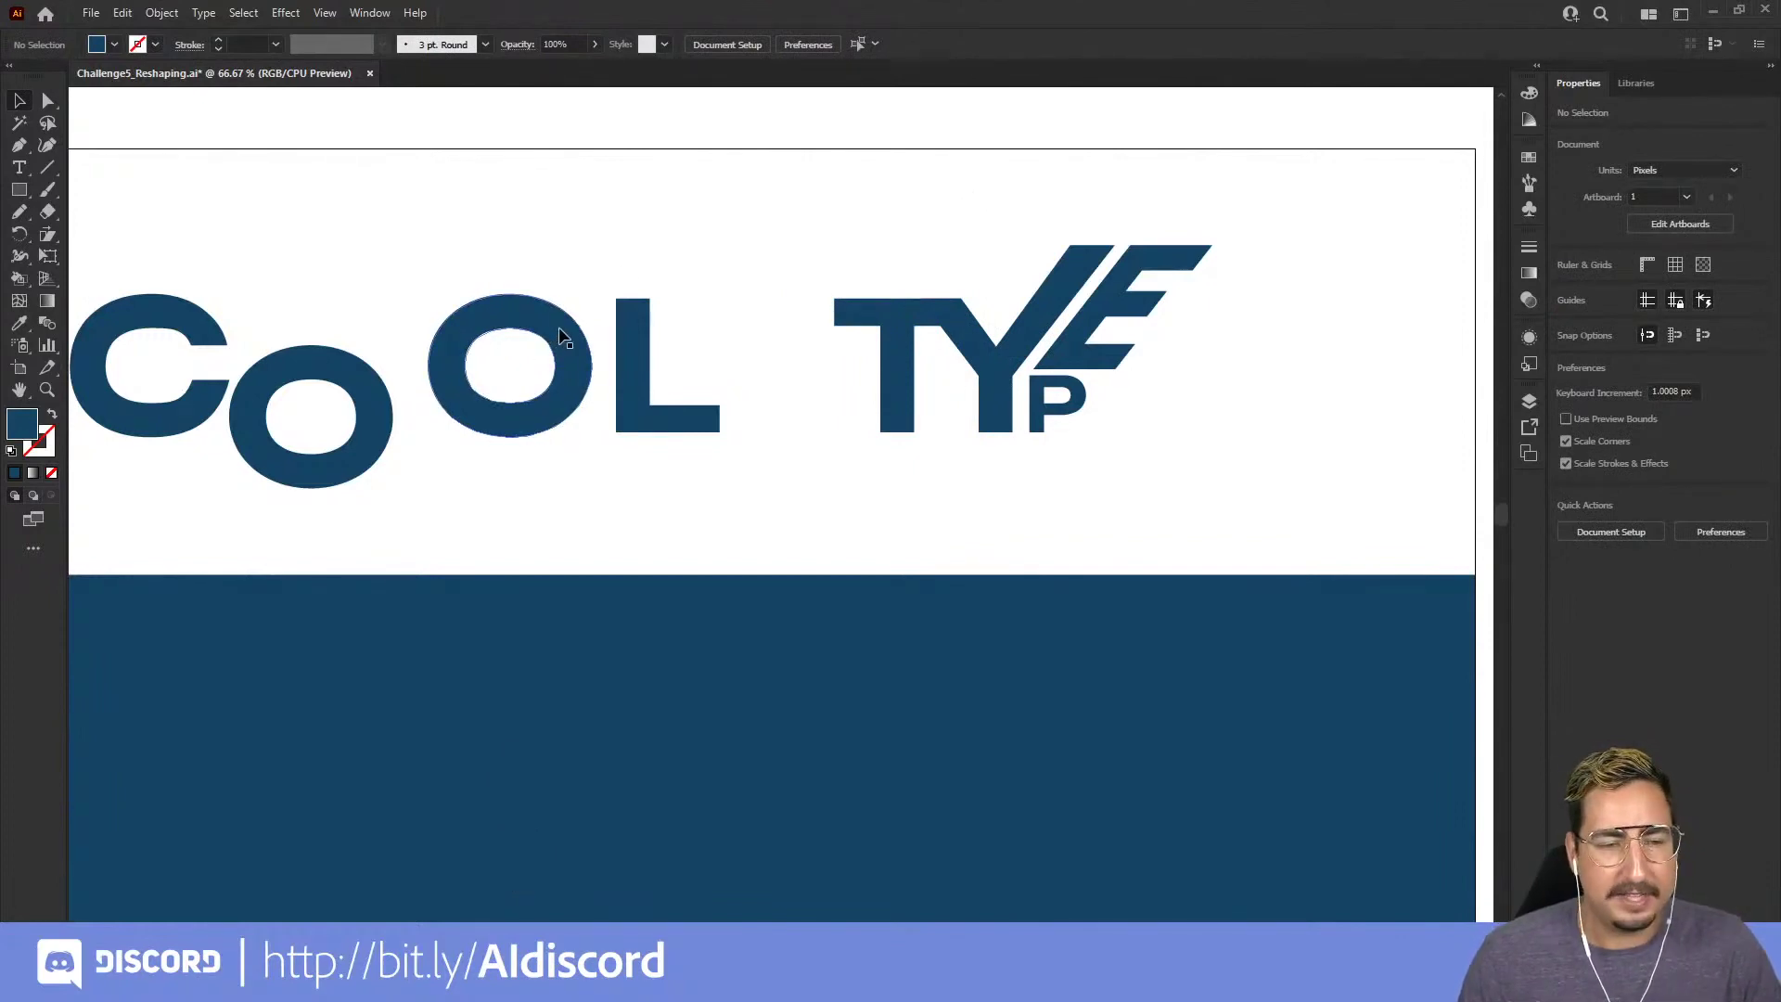
- Move the second O left to overlap the first O, and raise both Os level with the C
{"action": "left_click_drag", "start_coordinate": [547, 344], "coordinate": [487, 375]}
{"action": "left_click", "coordinate": [478, 291]}
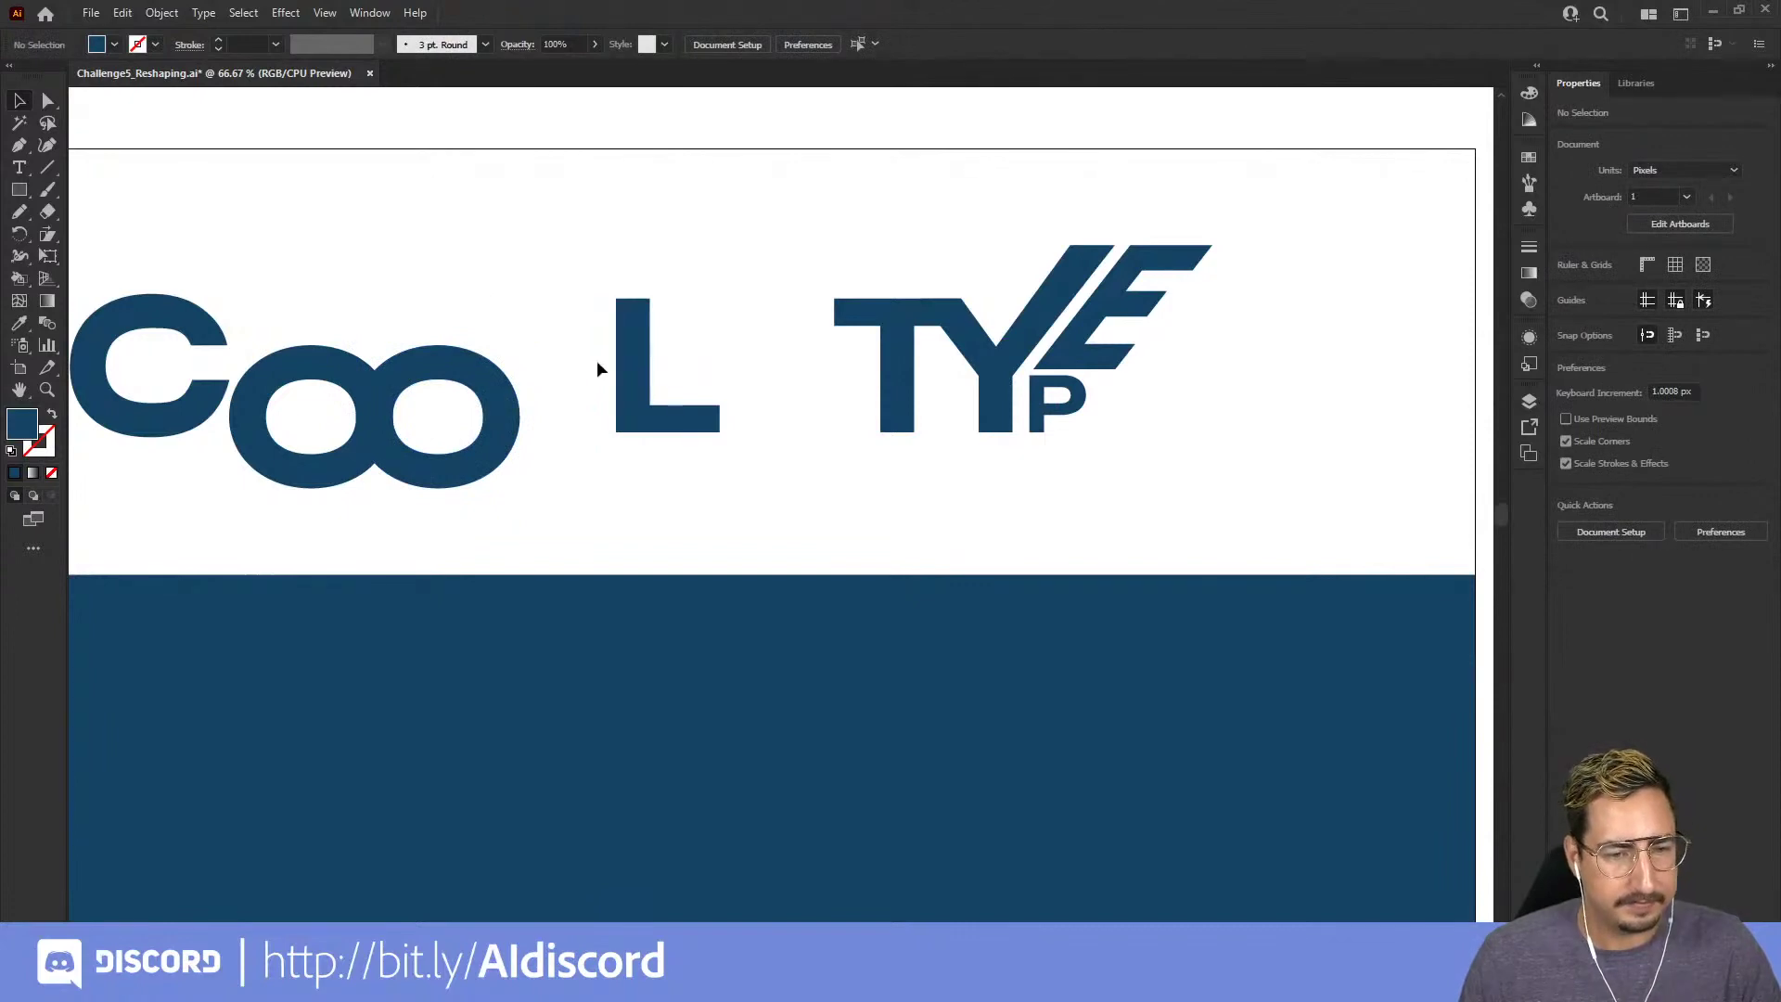
{"action": "left_click_drag", "start_coordinate": [378, 410], "coordinate": [369, 338]}
{"action": "left_click", "coordinate": [560, 308]}
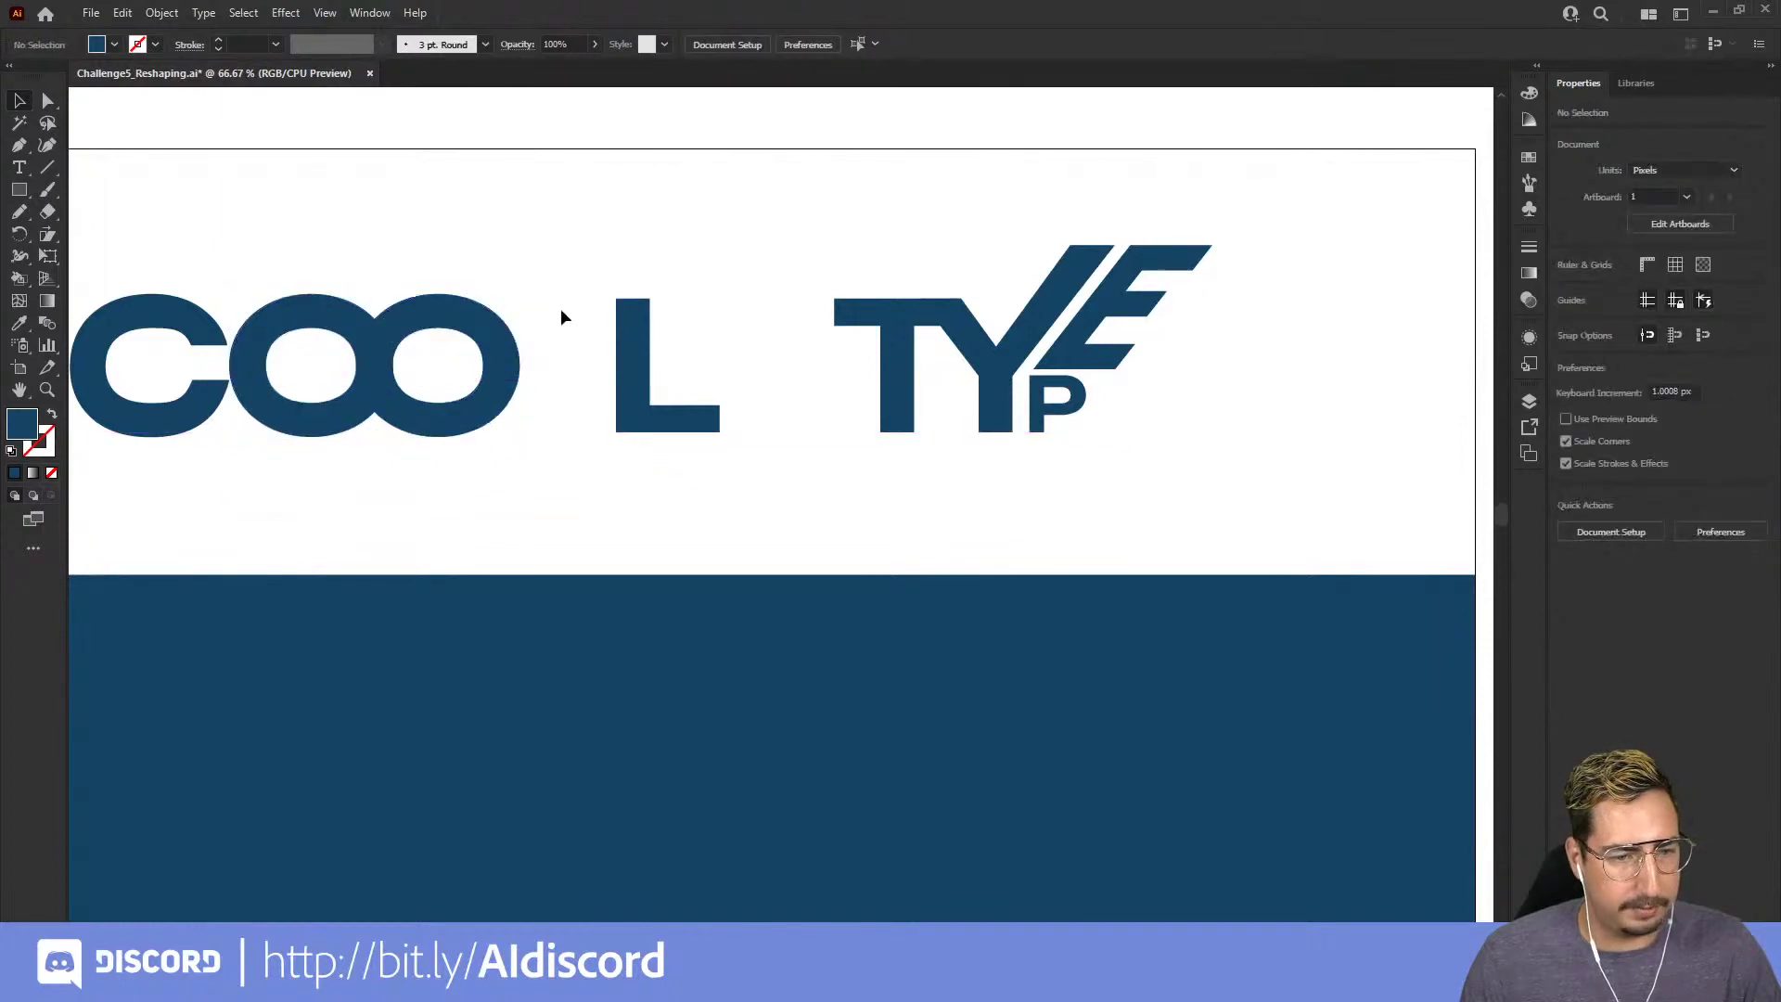
- Move the L left beside the second O, and shift the TYPE letters left until the T's crossbar tucks over the L's foot
{"action": "left_click_drag", "start_coordinate": [632, 357], "coordinate": [549, 359]}
{"action": "left_click_drag", "start_coordinate": [730, 198], "coordinate": [762, 228]}
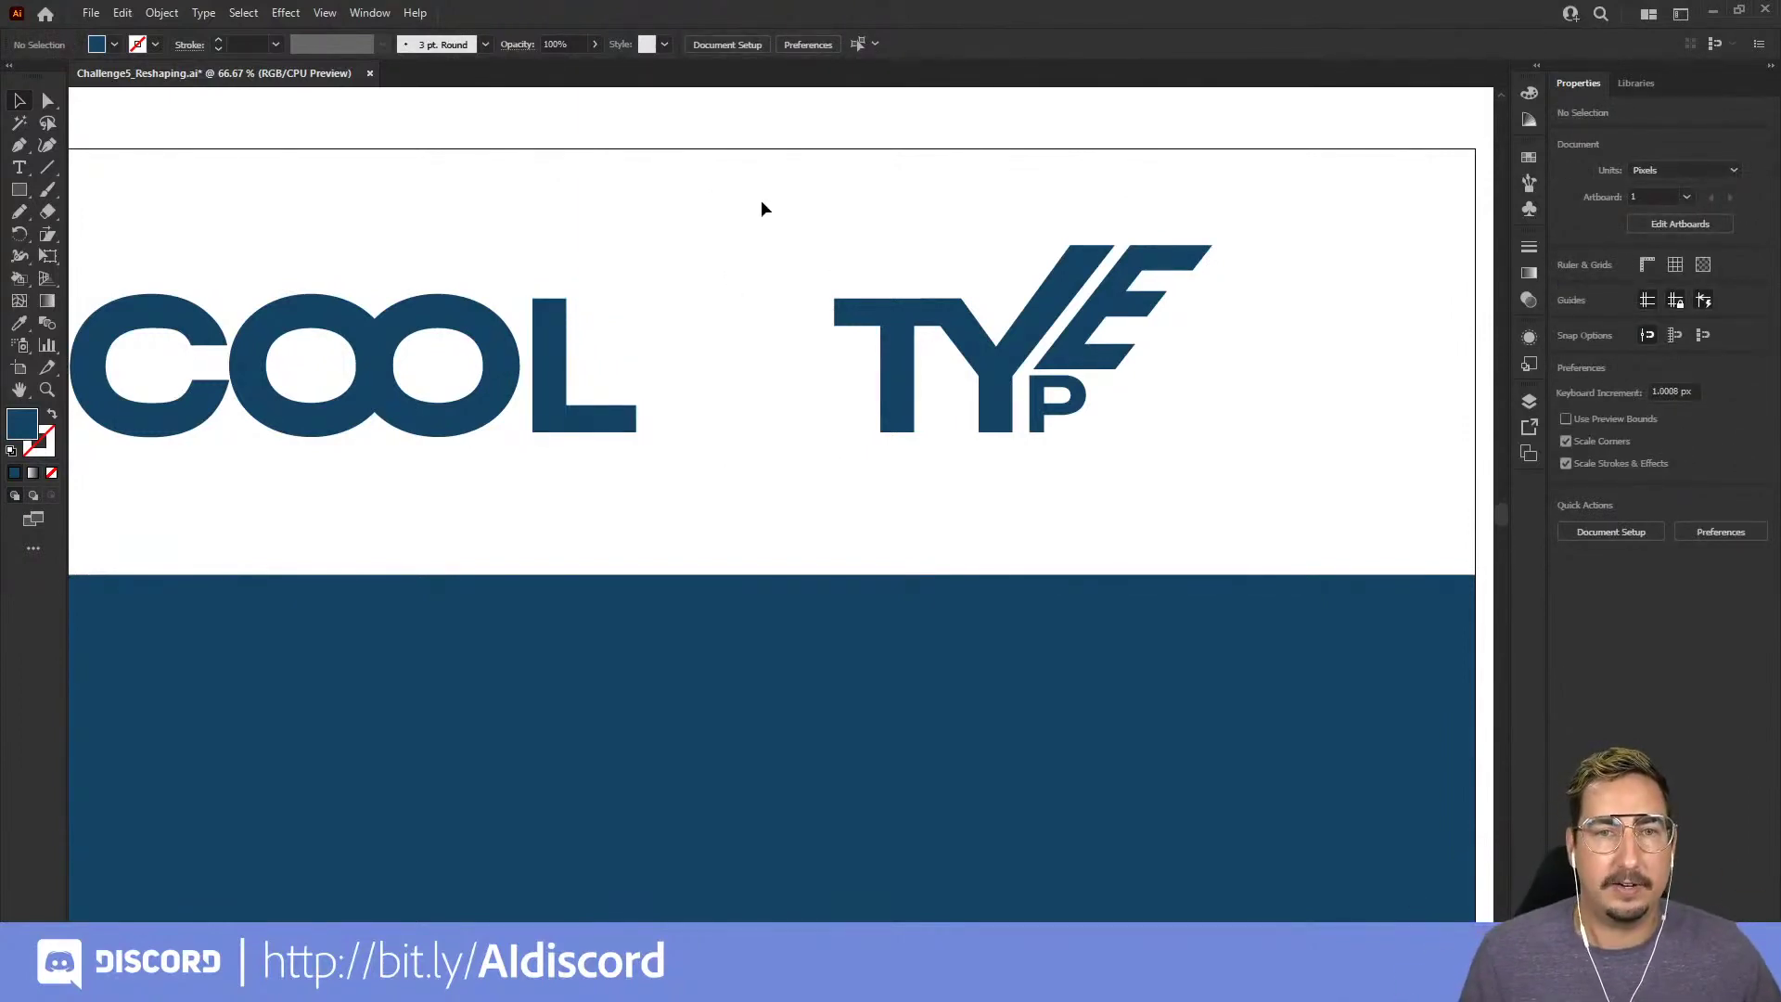
{"action": "left_click_drag", "start_coordinate": [773, 175], "coordinate": [1217, 392]}
{"action": "left_click_drag", "start_coordinate": [1132, 320], "coordinate": [902, 320]}
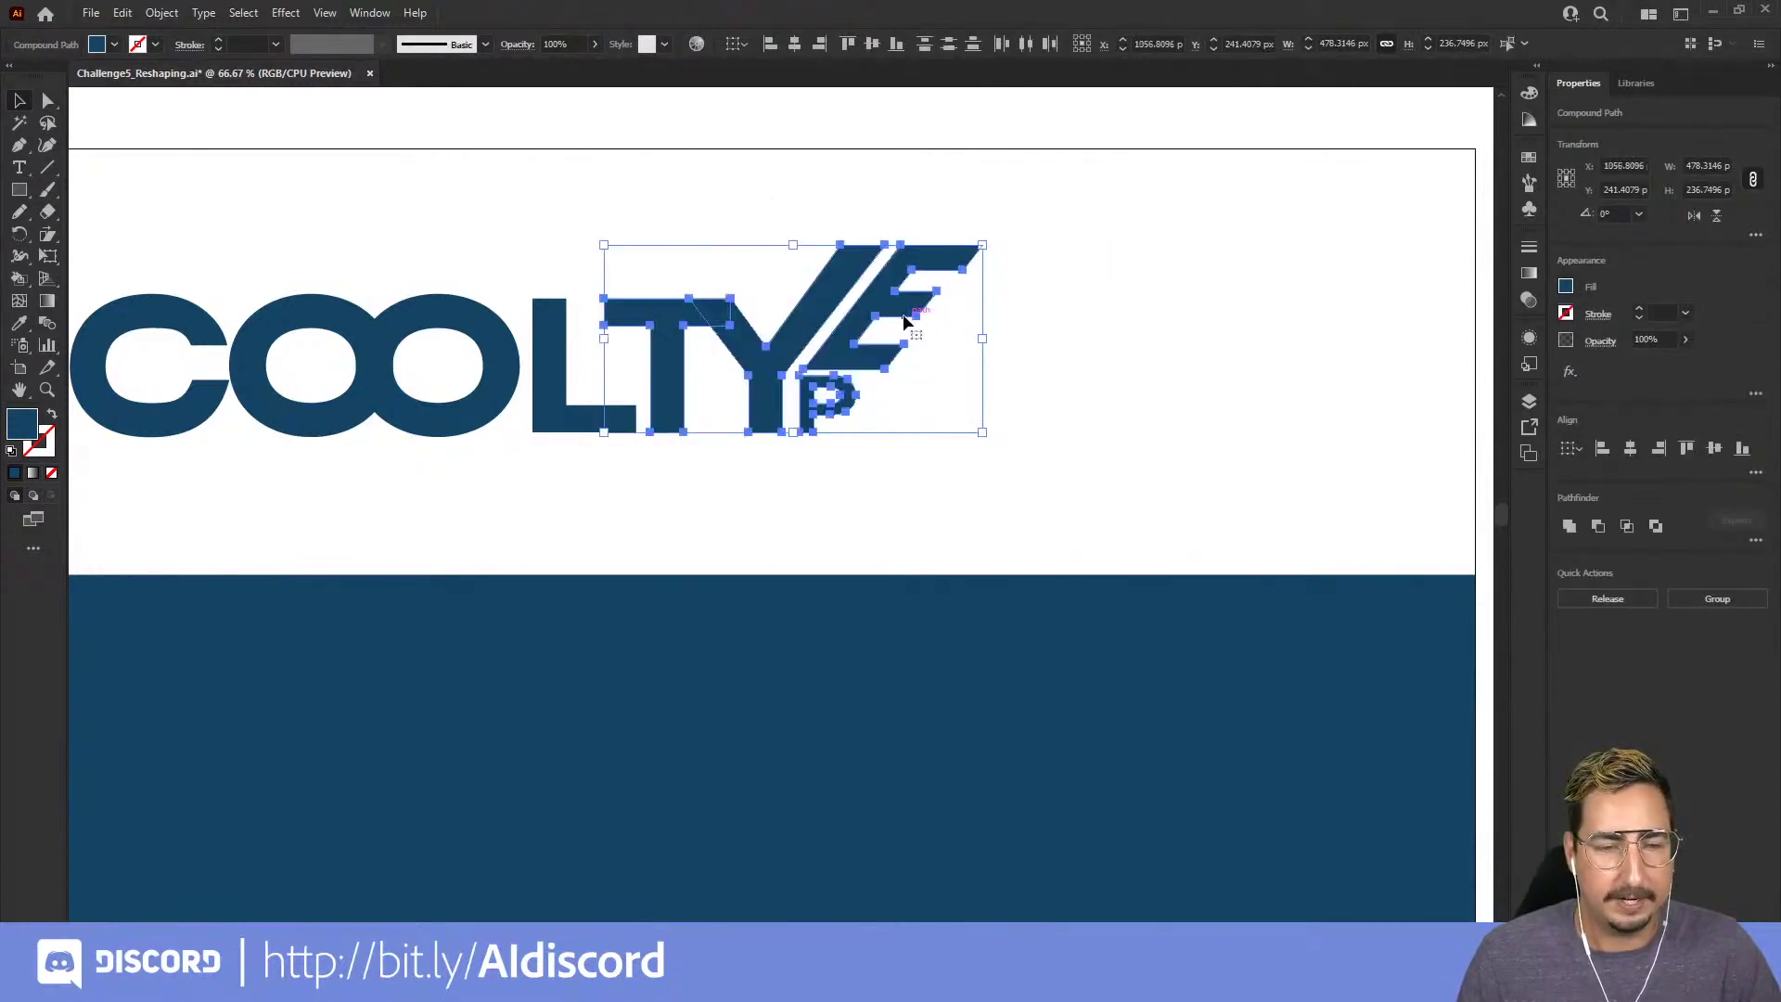
{"action": "left_click", "coordinate": [470, 190]}
- Select the topmost and bottommost outer anchor points of the C and both Os together
{"action": "key", "text": "z"}
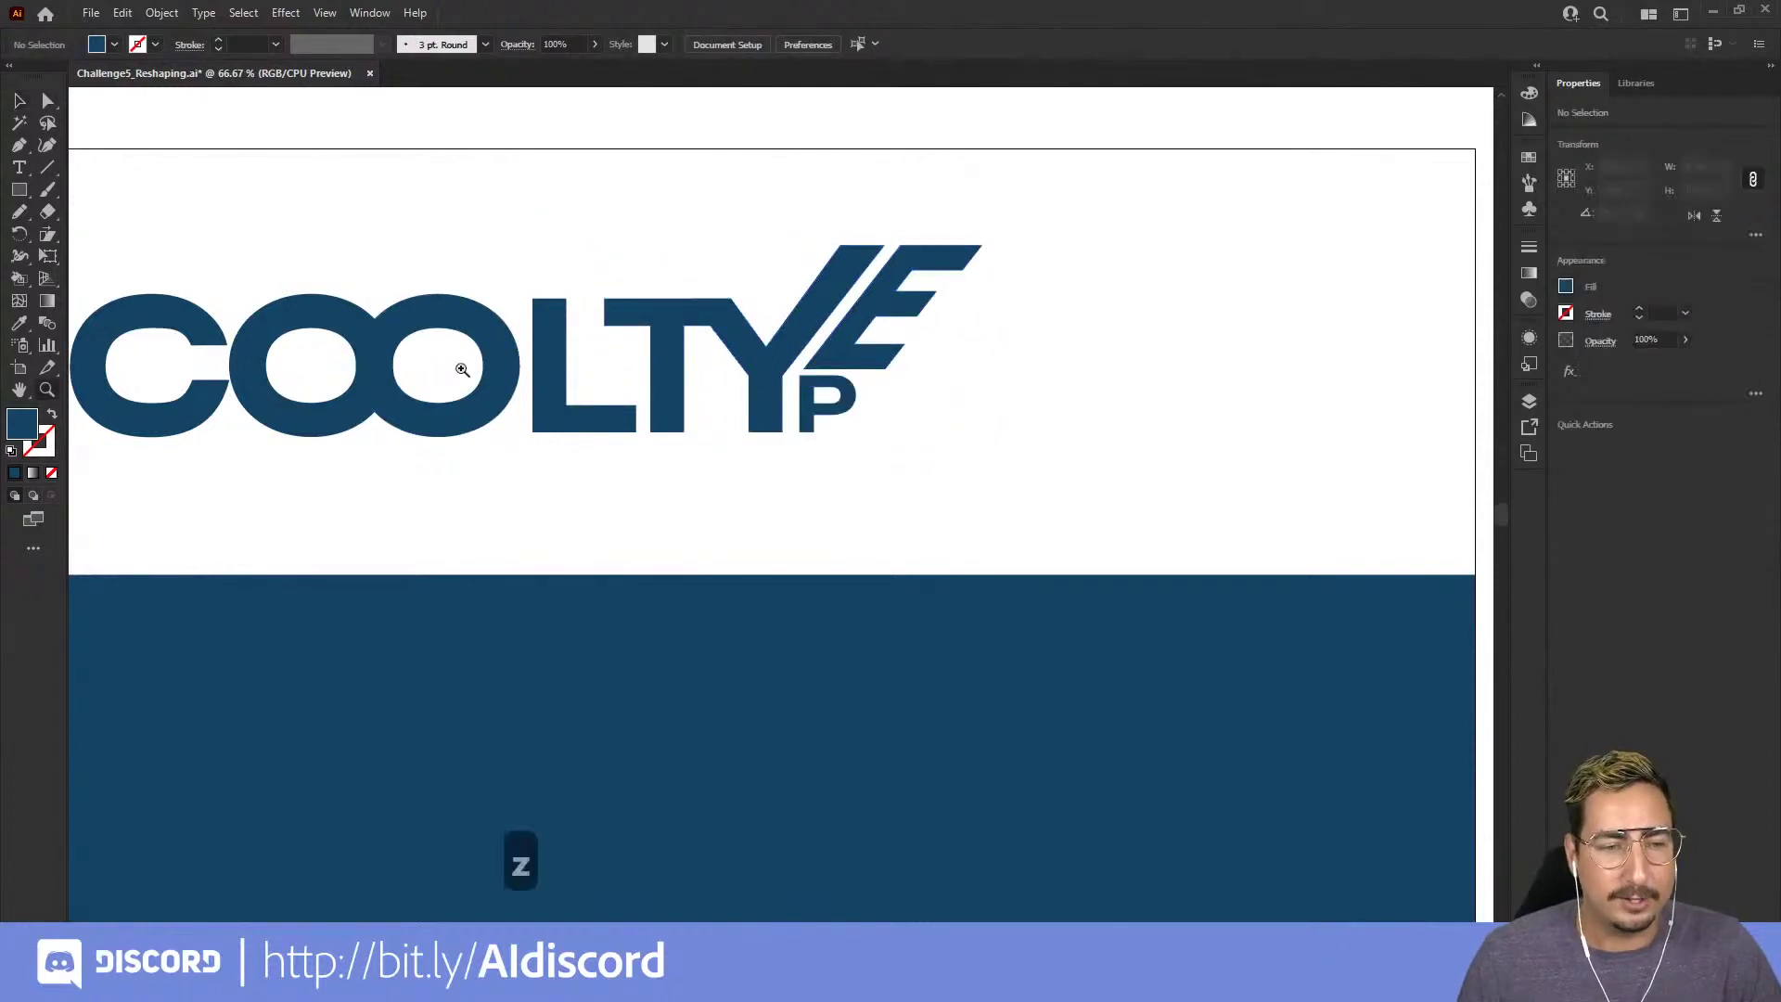
{"action": "left_click", "coordinate": [460, 365]}
{"action": "left_click", "coordinate": [704, 576]}
{"action": "left_click_drag", "start_coordinate": [704, 576], "coordinate": [866, 461]}
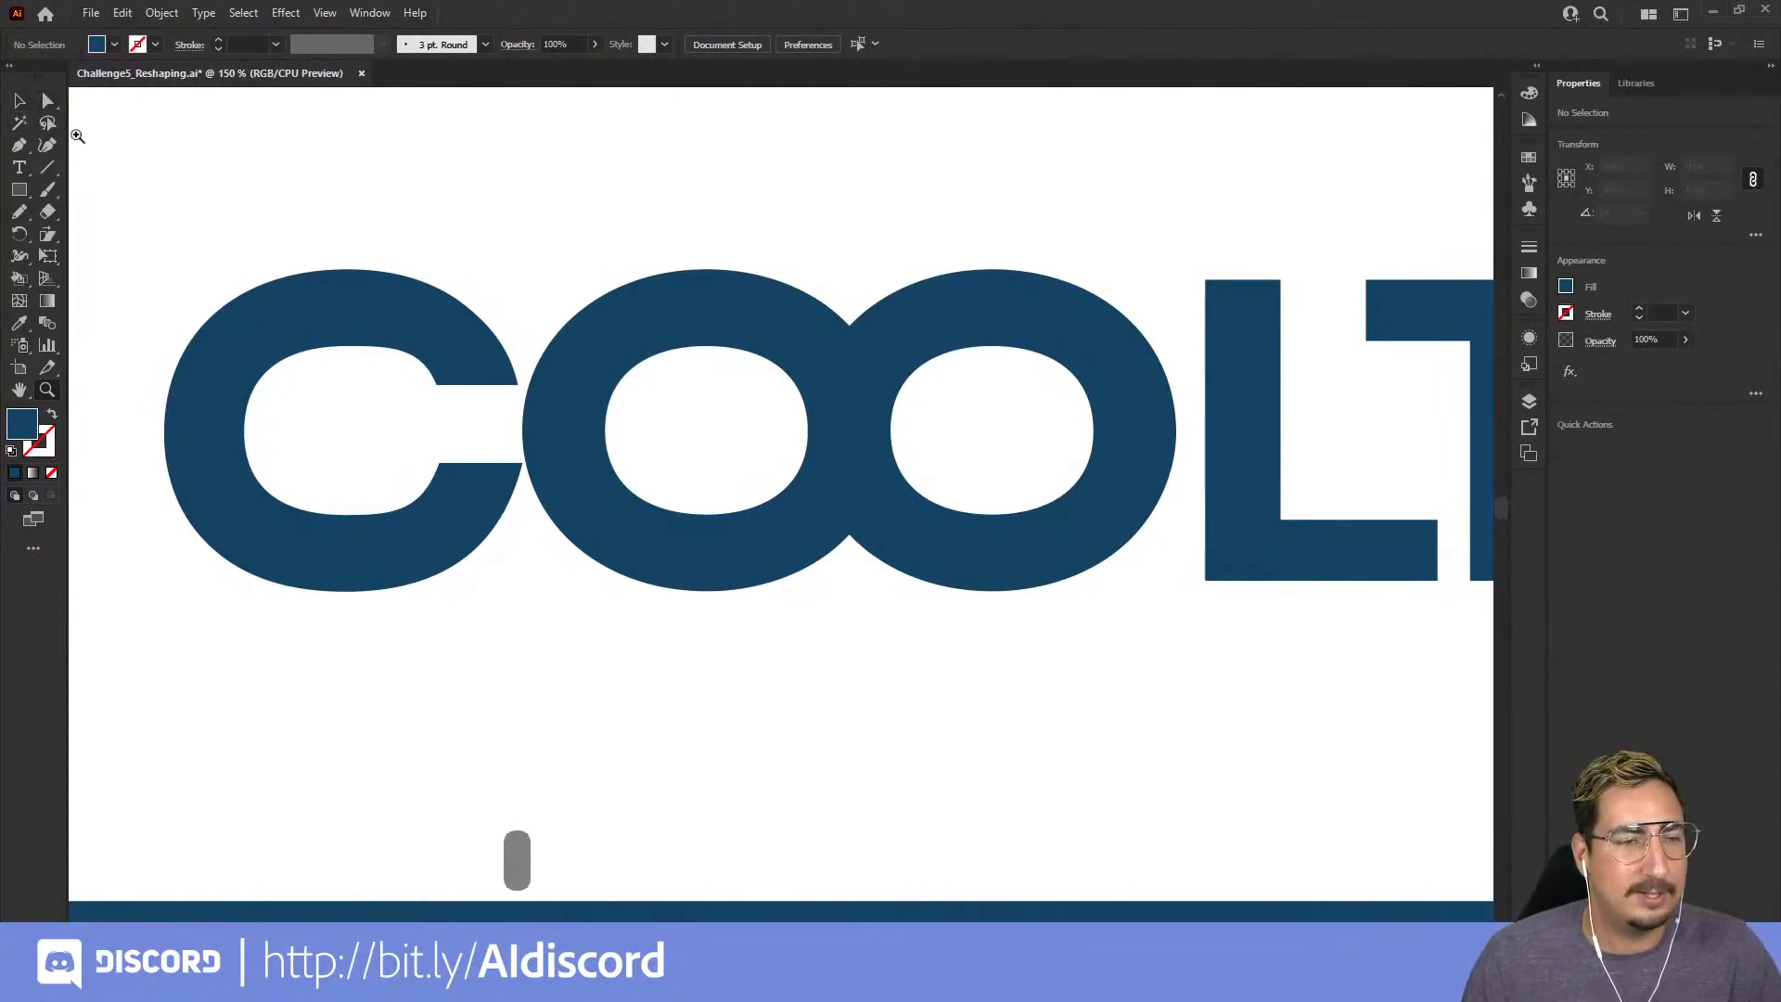
{"action": "key", "text": "a"}
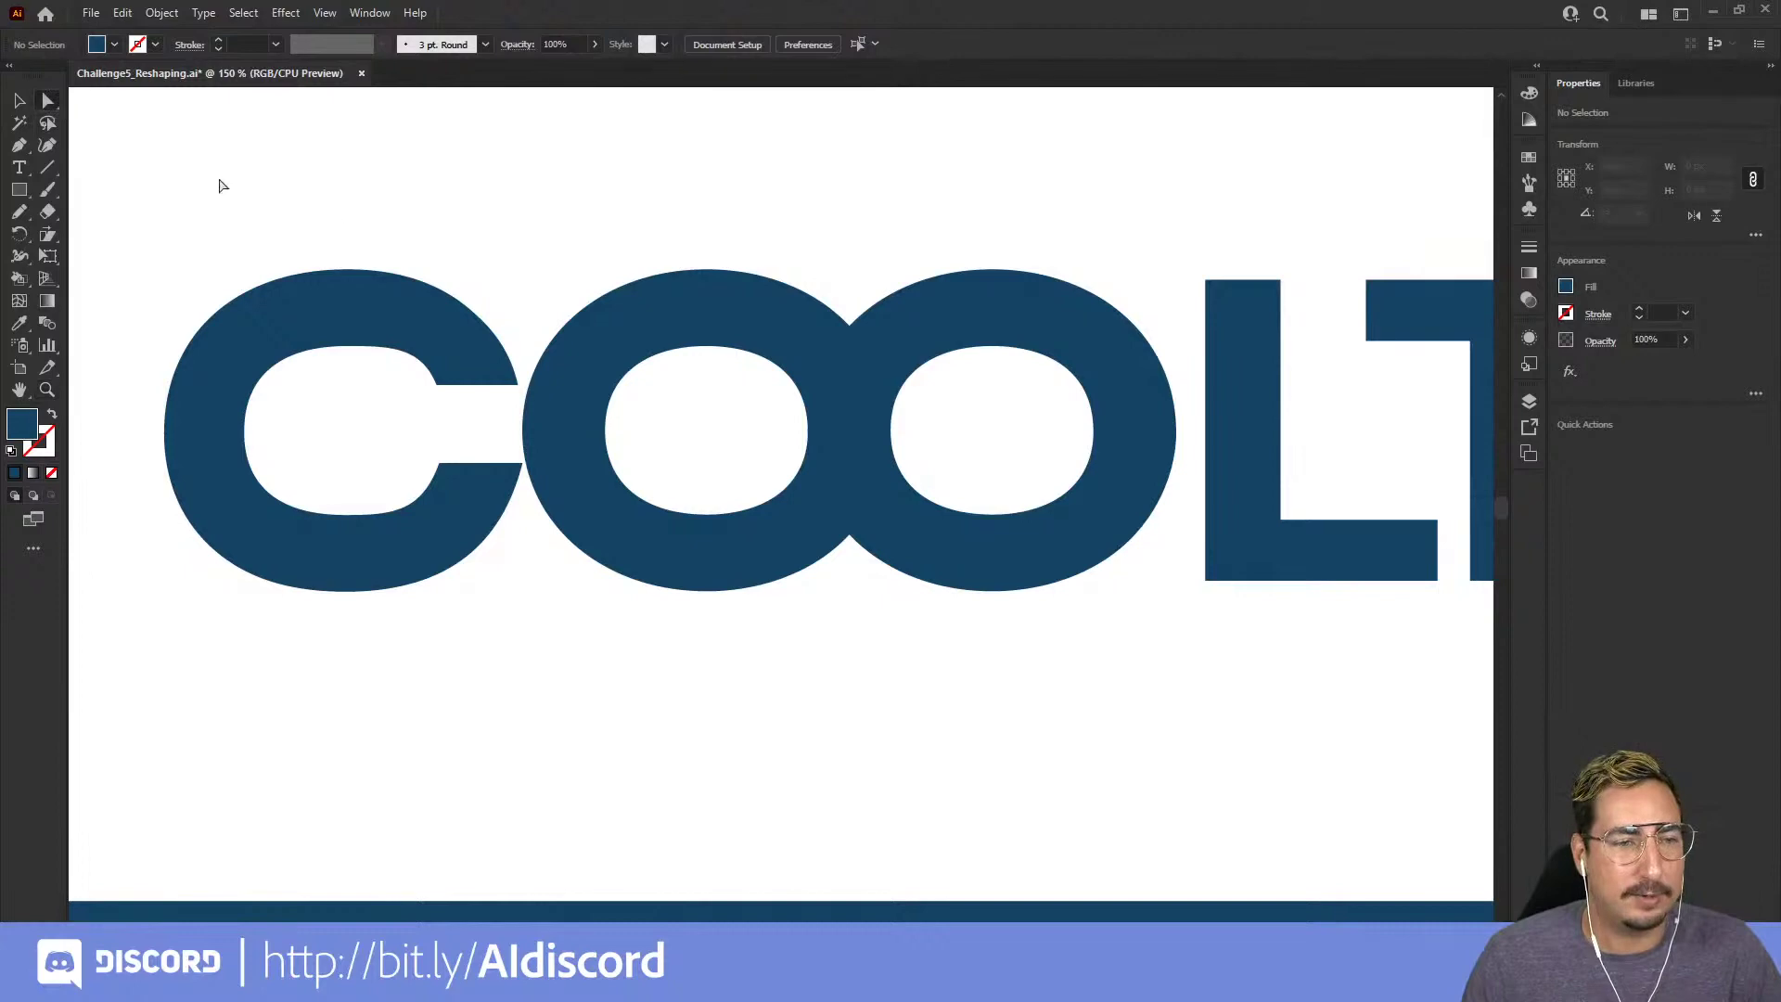
{"action": "left_click", "coordinate": [347, 270]}
{"action": "left_click", "coordinate": [707, 270], "text": "shift"}
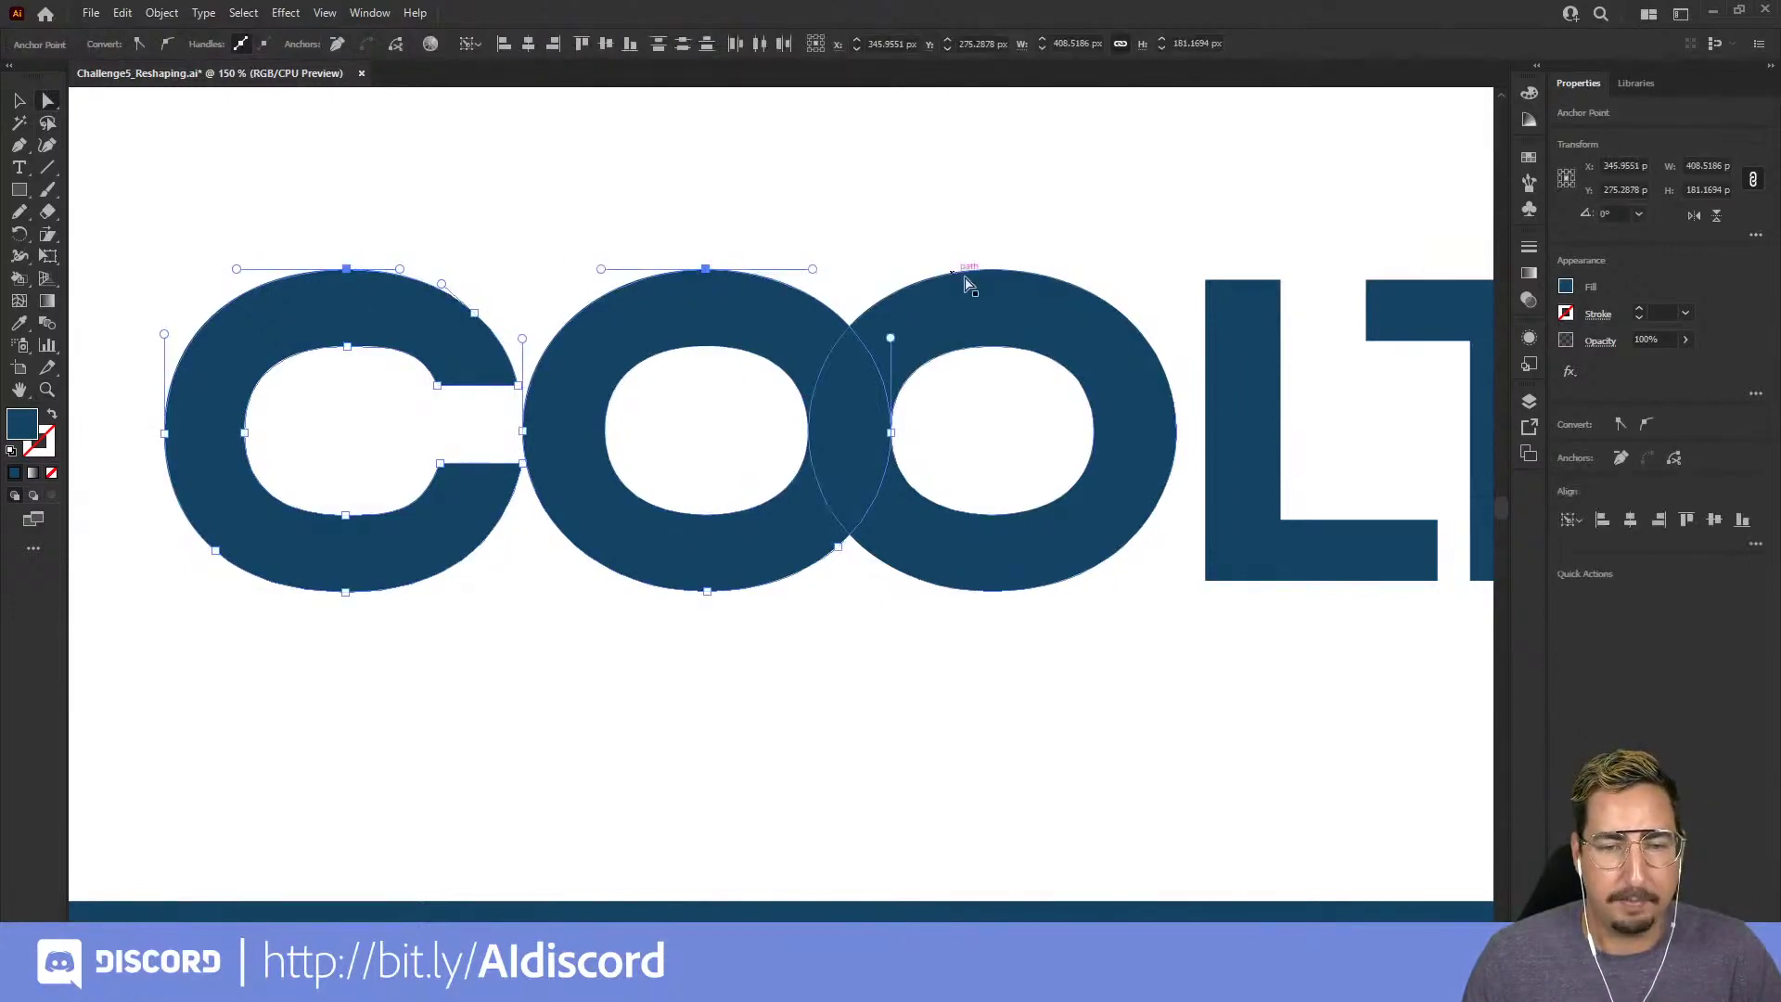
{"action": "left_click", "coordinate": [991, 270], "text": "shift"}
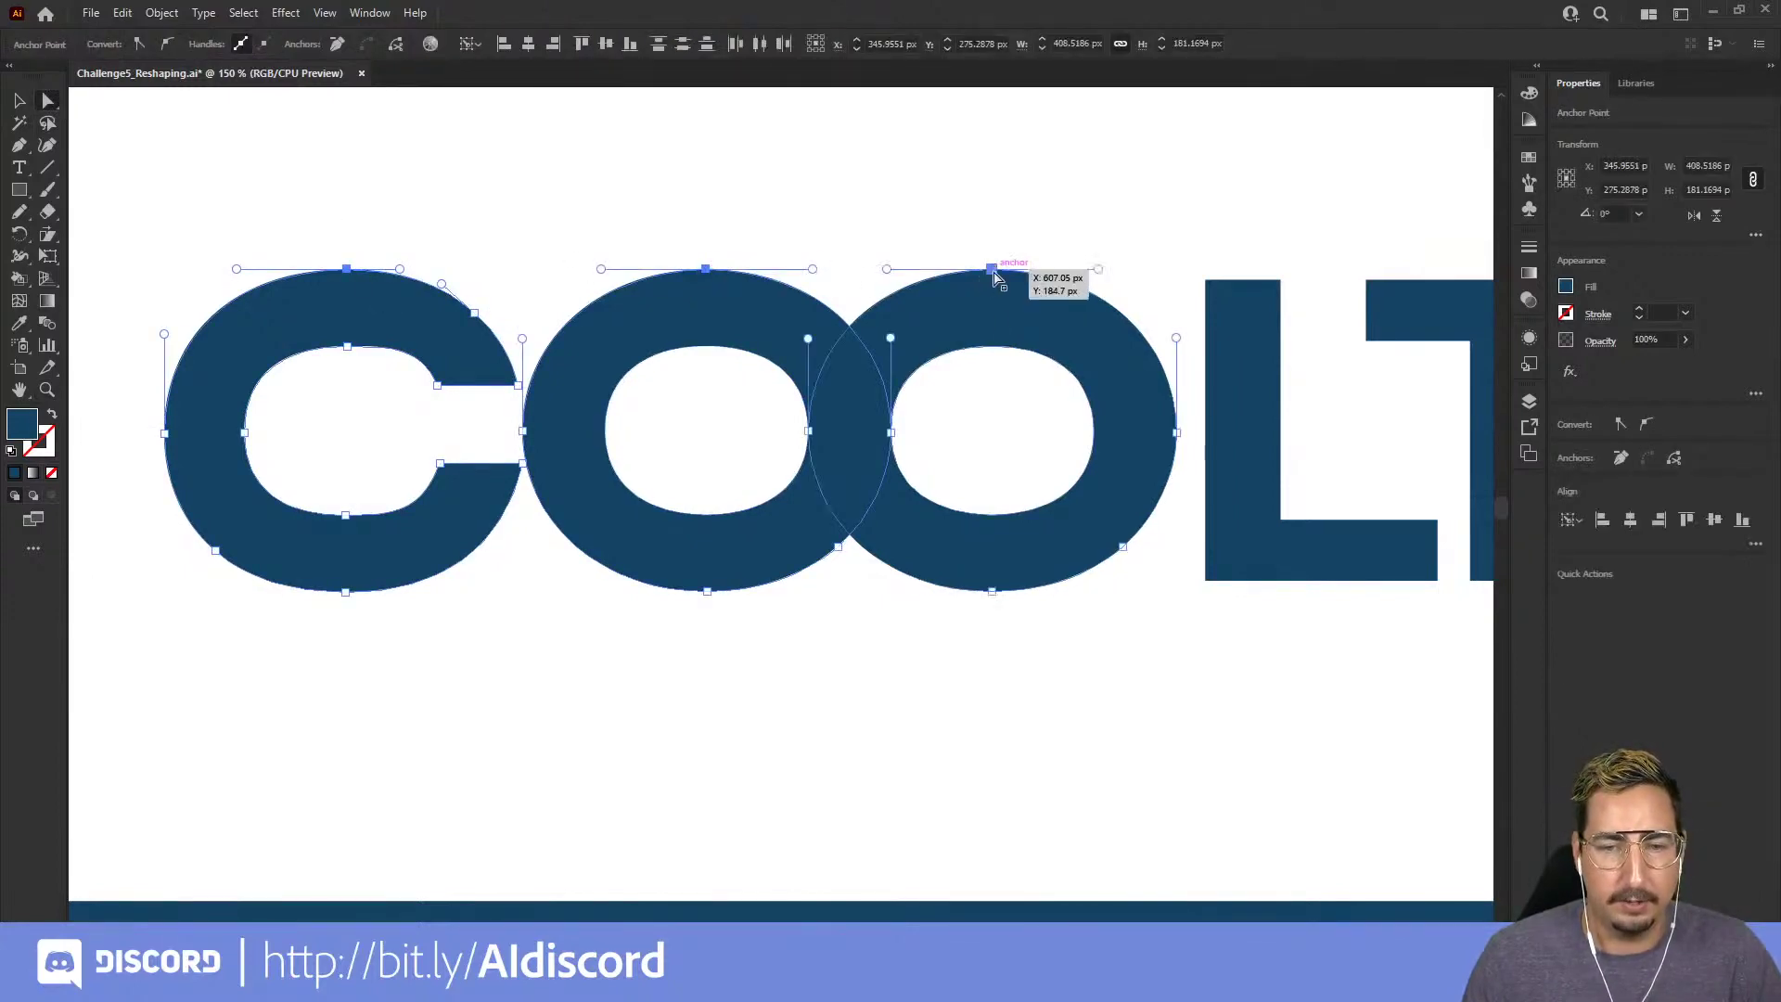
{"action": "left_click", "coordinate": [993, 592], "text": "shift"}
{"action": "left_click", "coordinate": [708, 592], "text": "shift"}
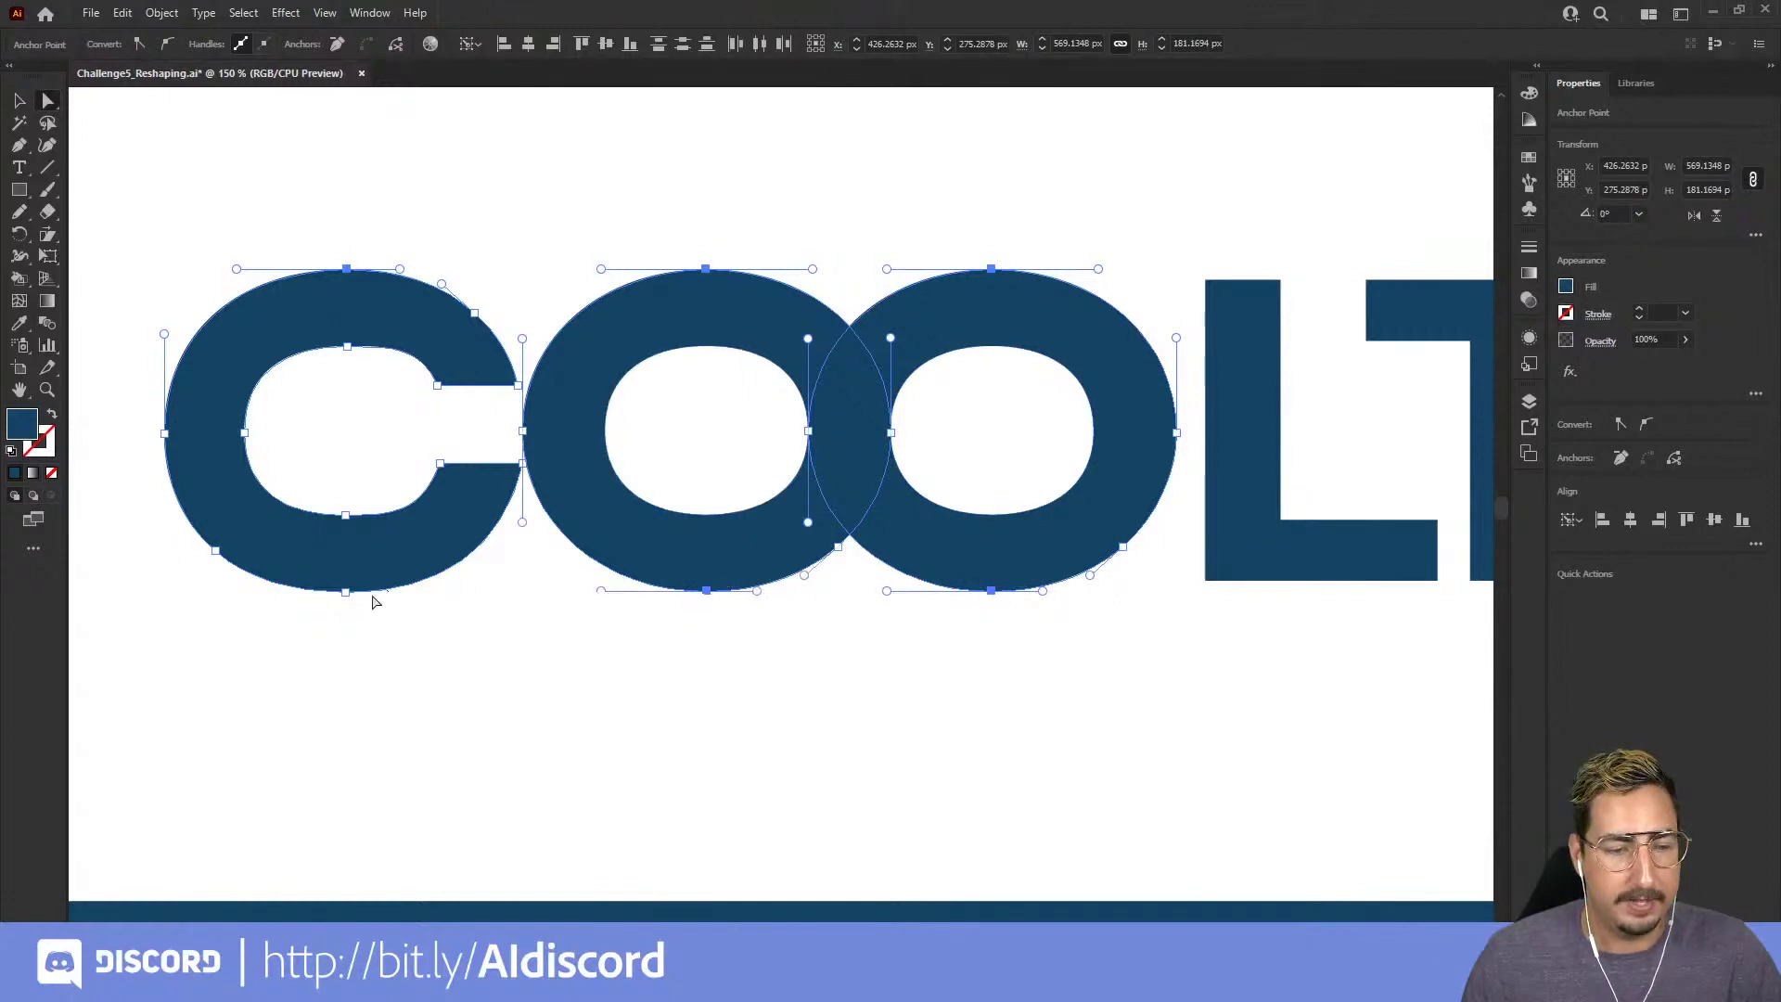
{"action": "left_click", "coordinate": [346, 592], "text": "shift"}
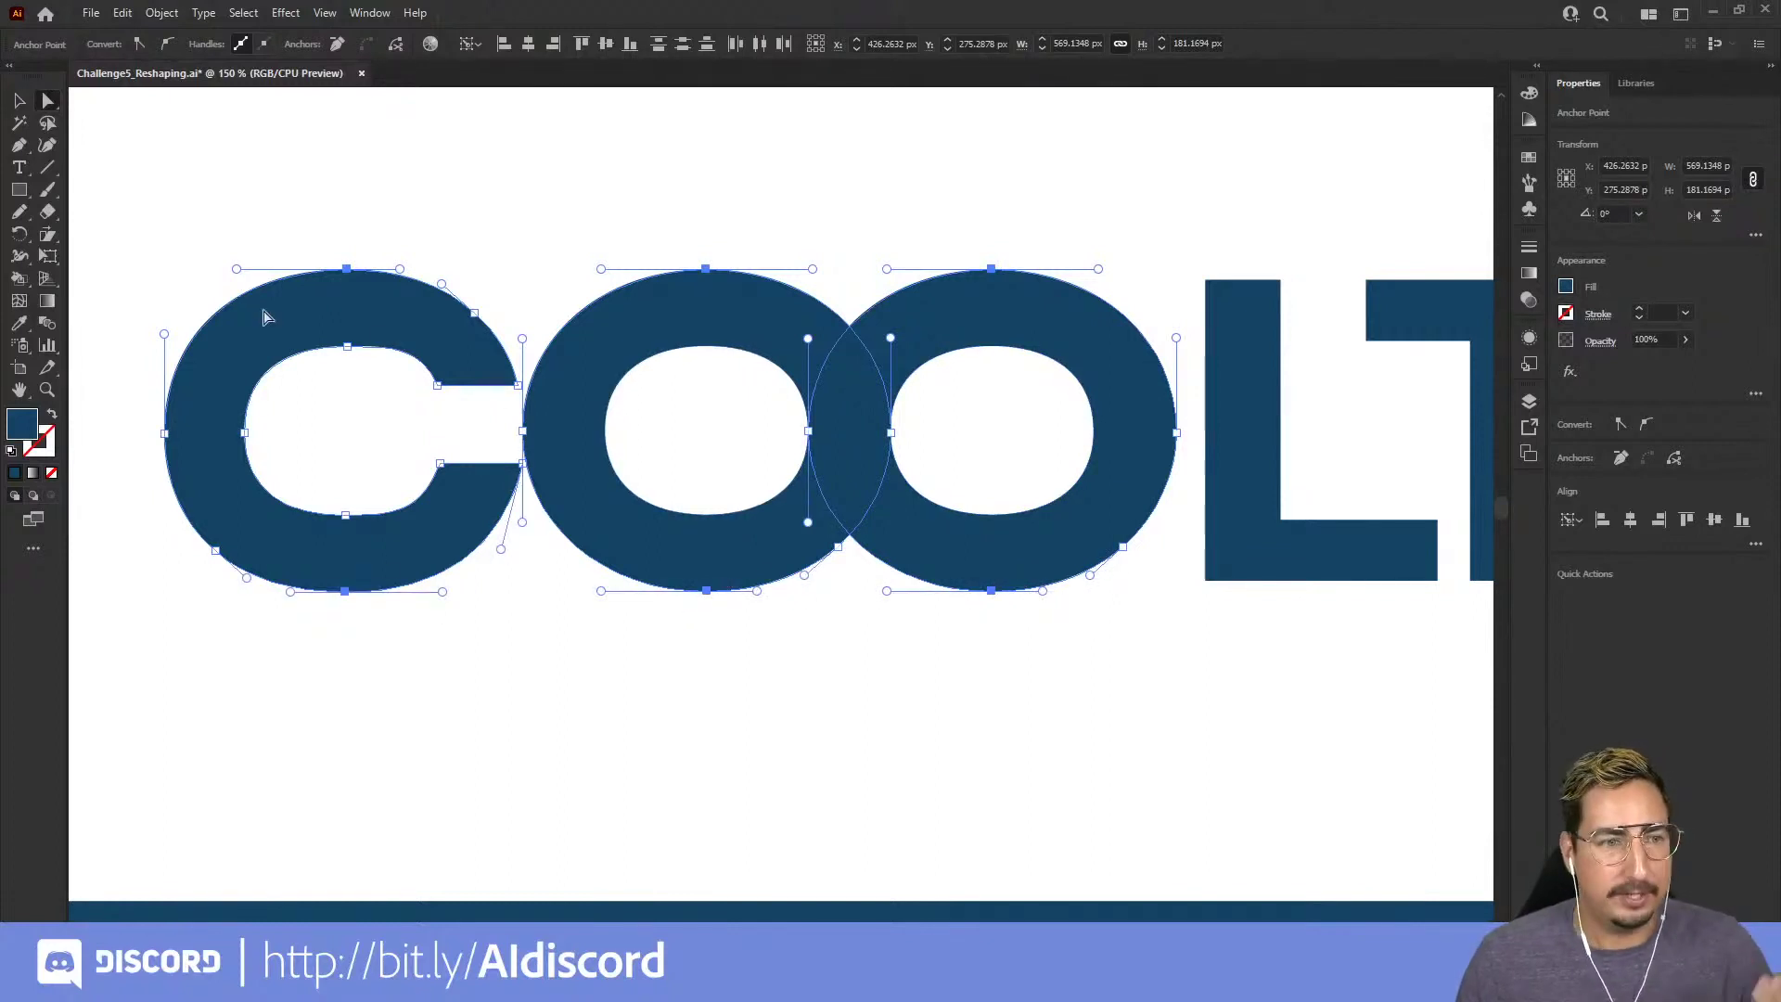
- Try stretching the selected anchor points outward from their common centre with the Scale tool, and undo the scaling
{"action": "left_click", "coordinate": [51, 239]}
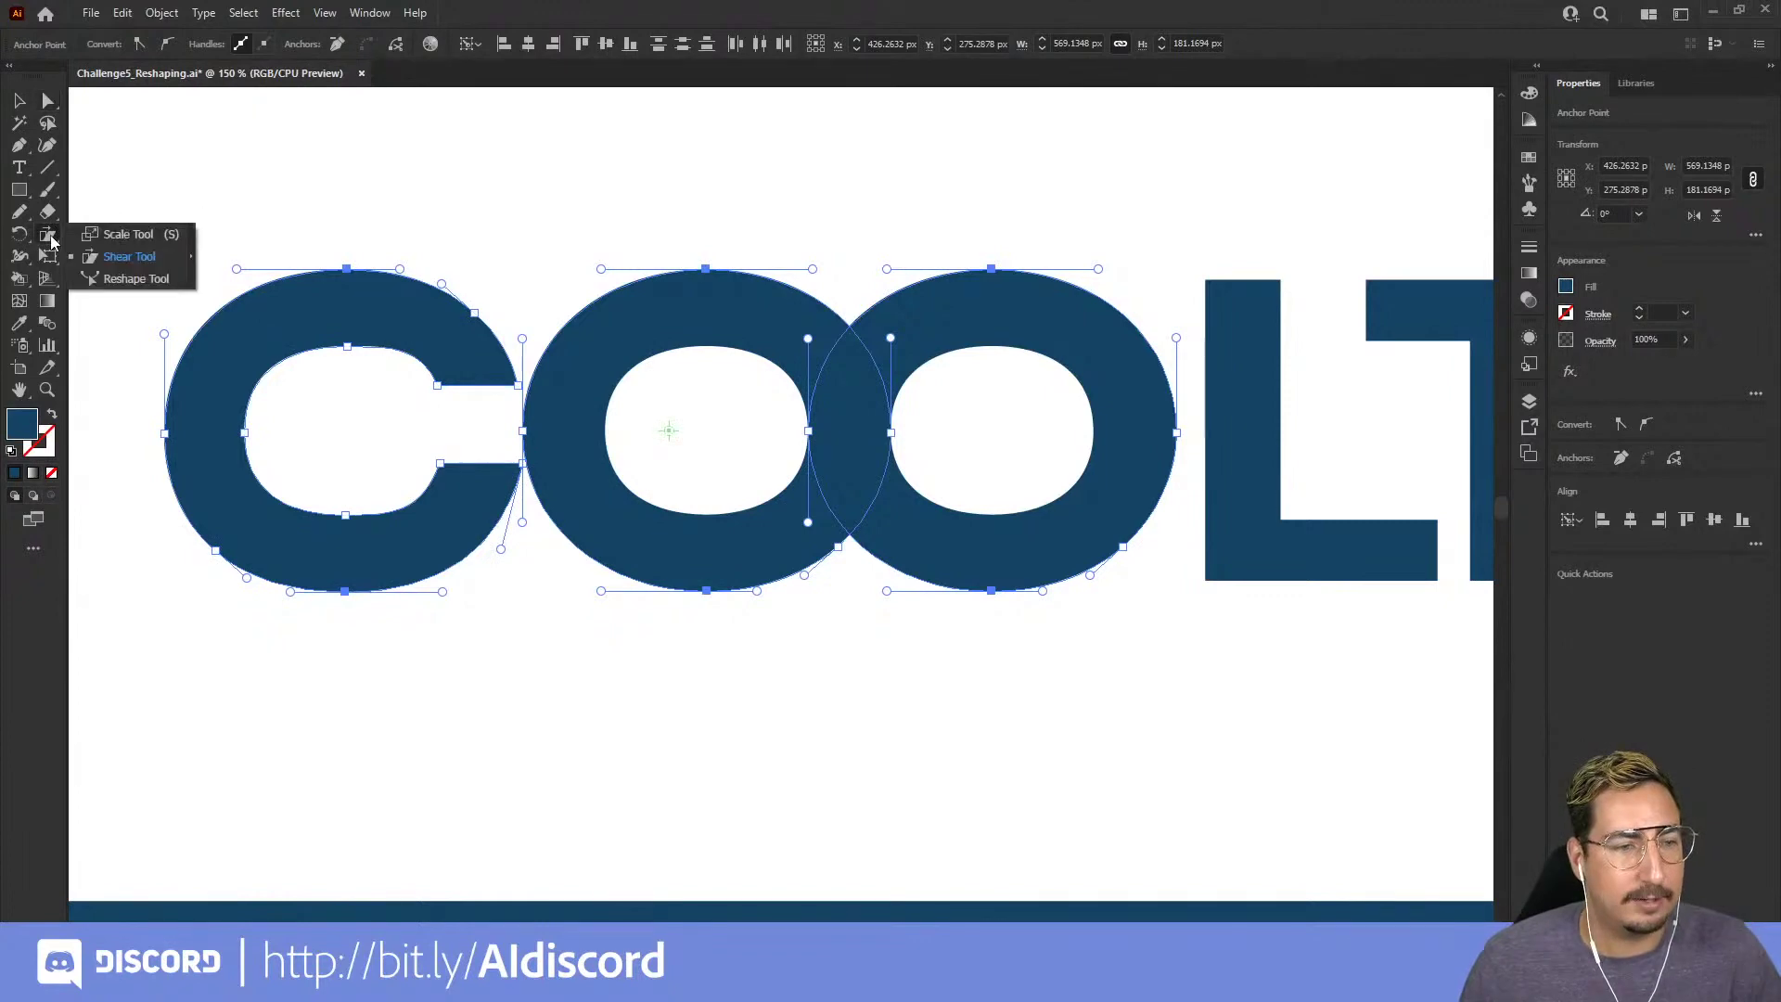
{"action": "left_click", "coordinate": [104, 235]}
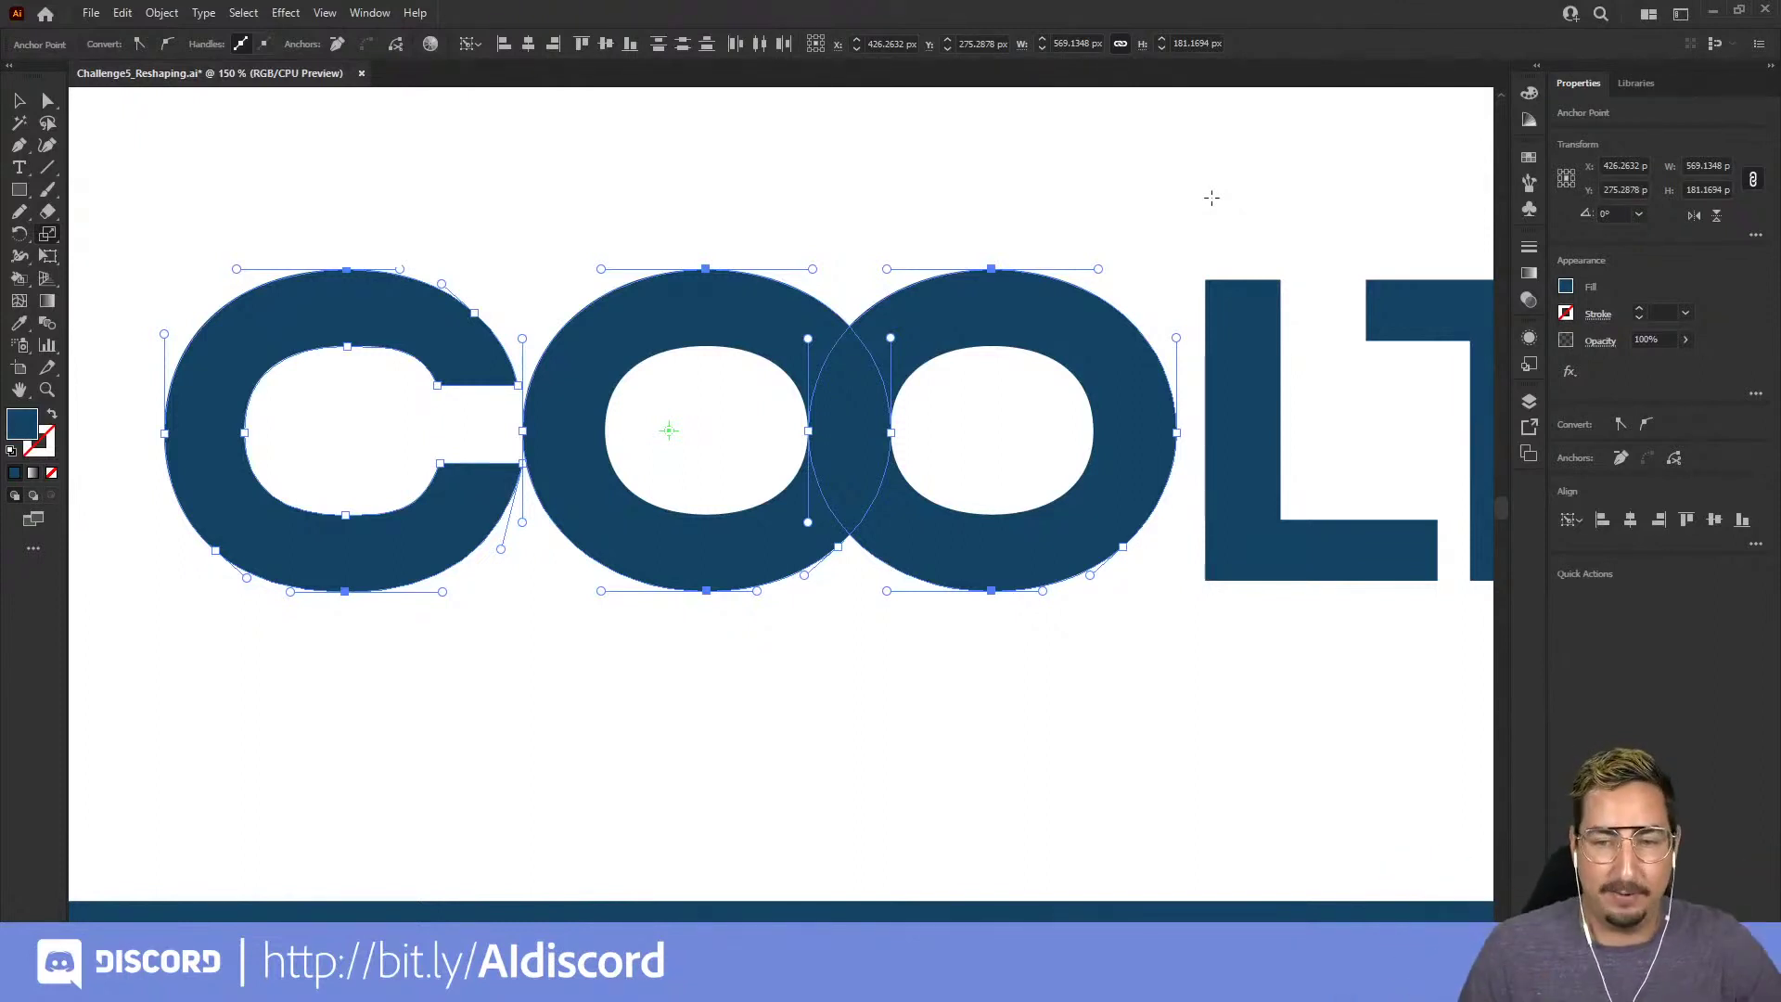
{"action": "left_click_drag", "start_coordinate": [1211, 182], "coordinate": [1260, 155]}
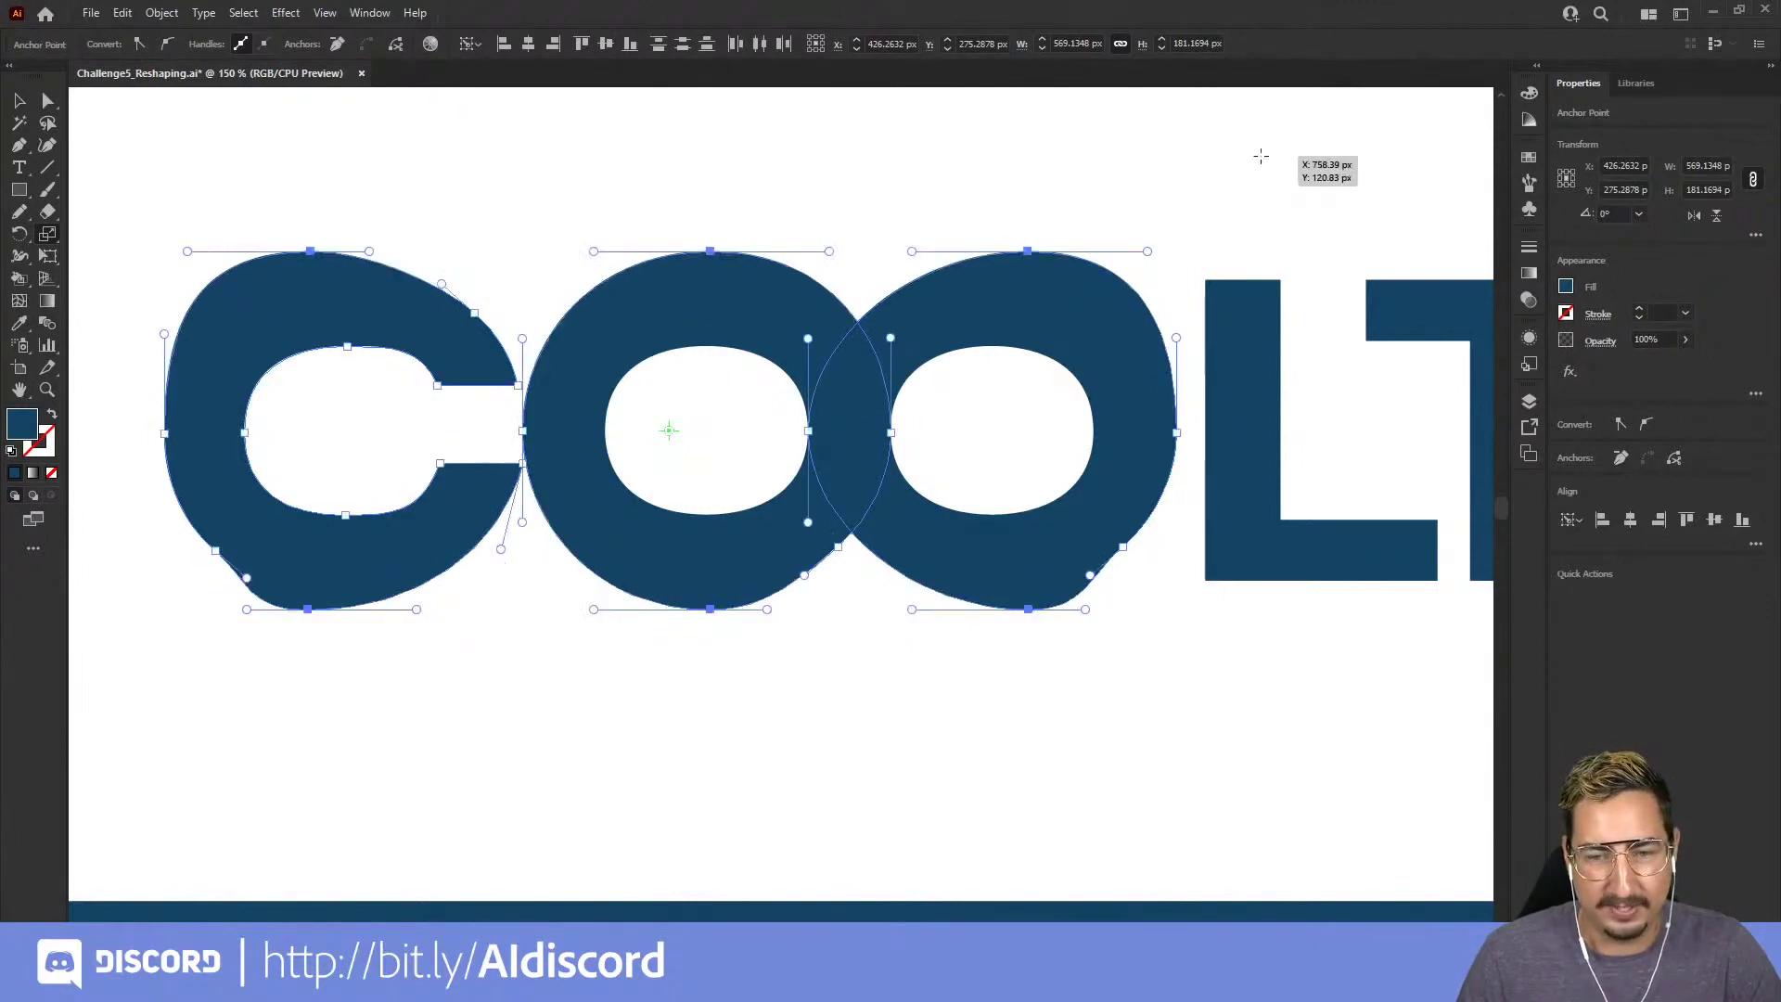
{"action": "key", "text": "v"}
{"action": "left_click", "coordinate": [1233, 181]}
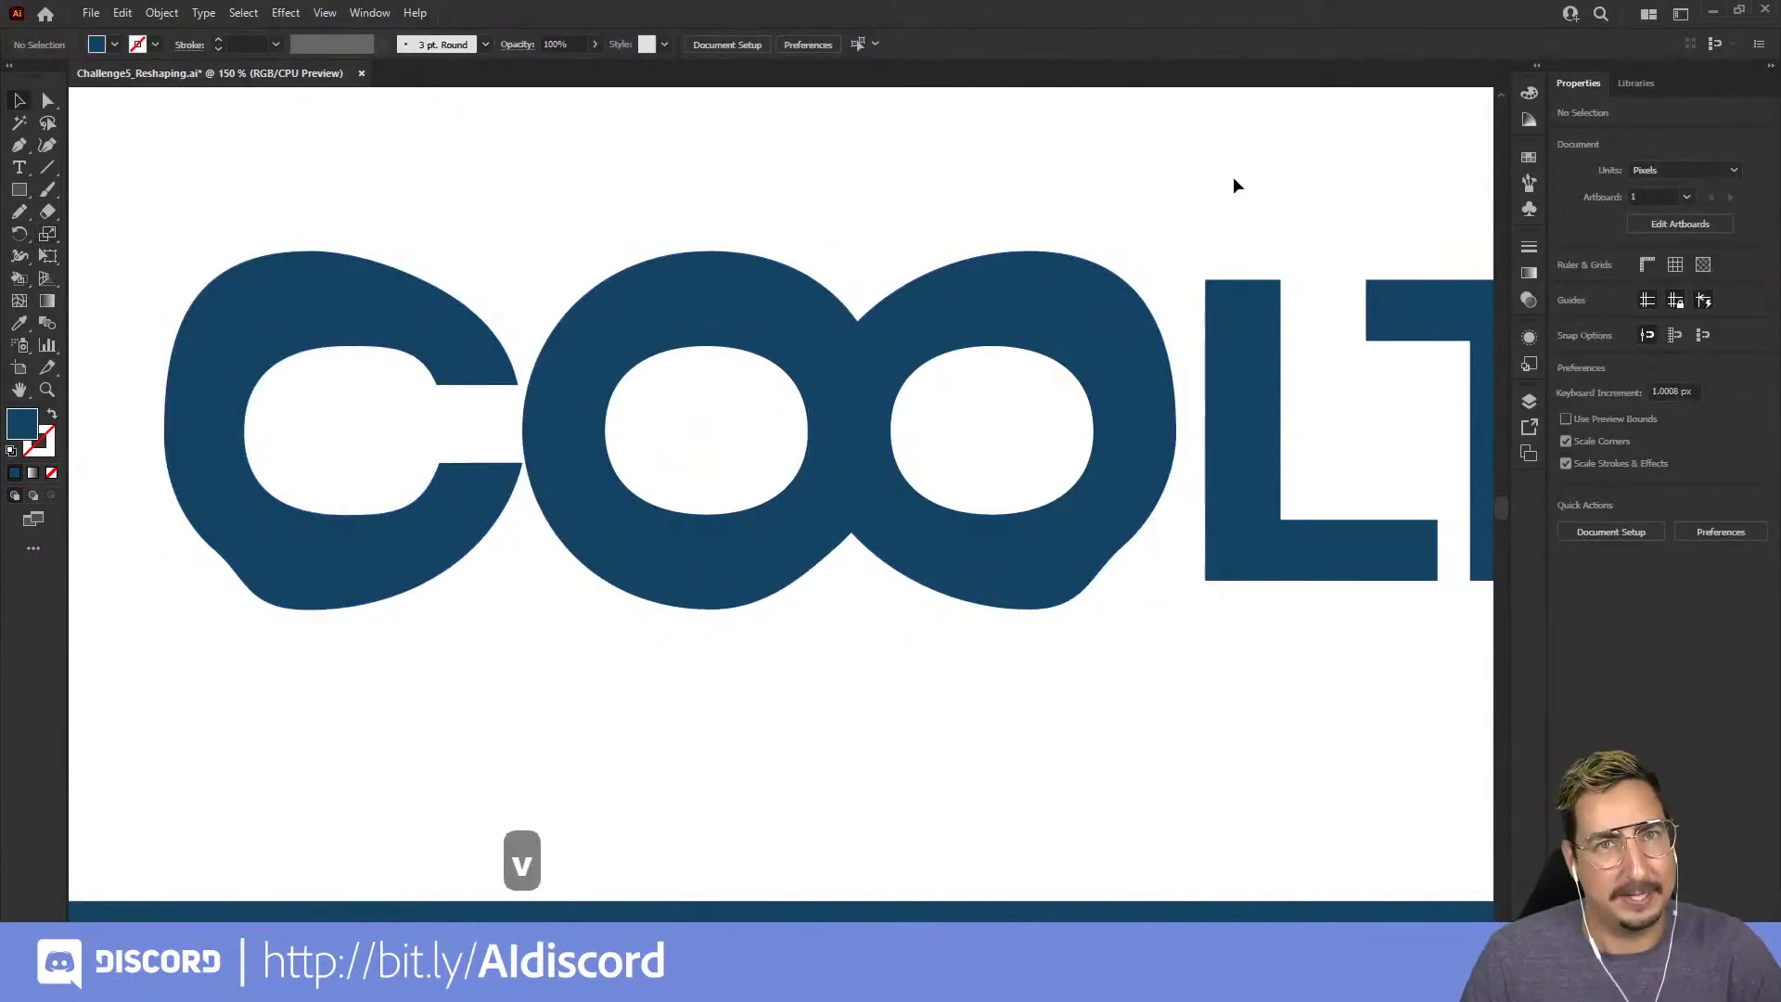
{"action": "key", "text": "ctrl+z"}
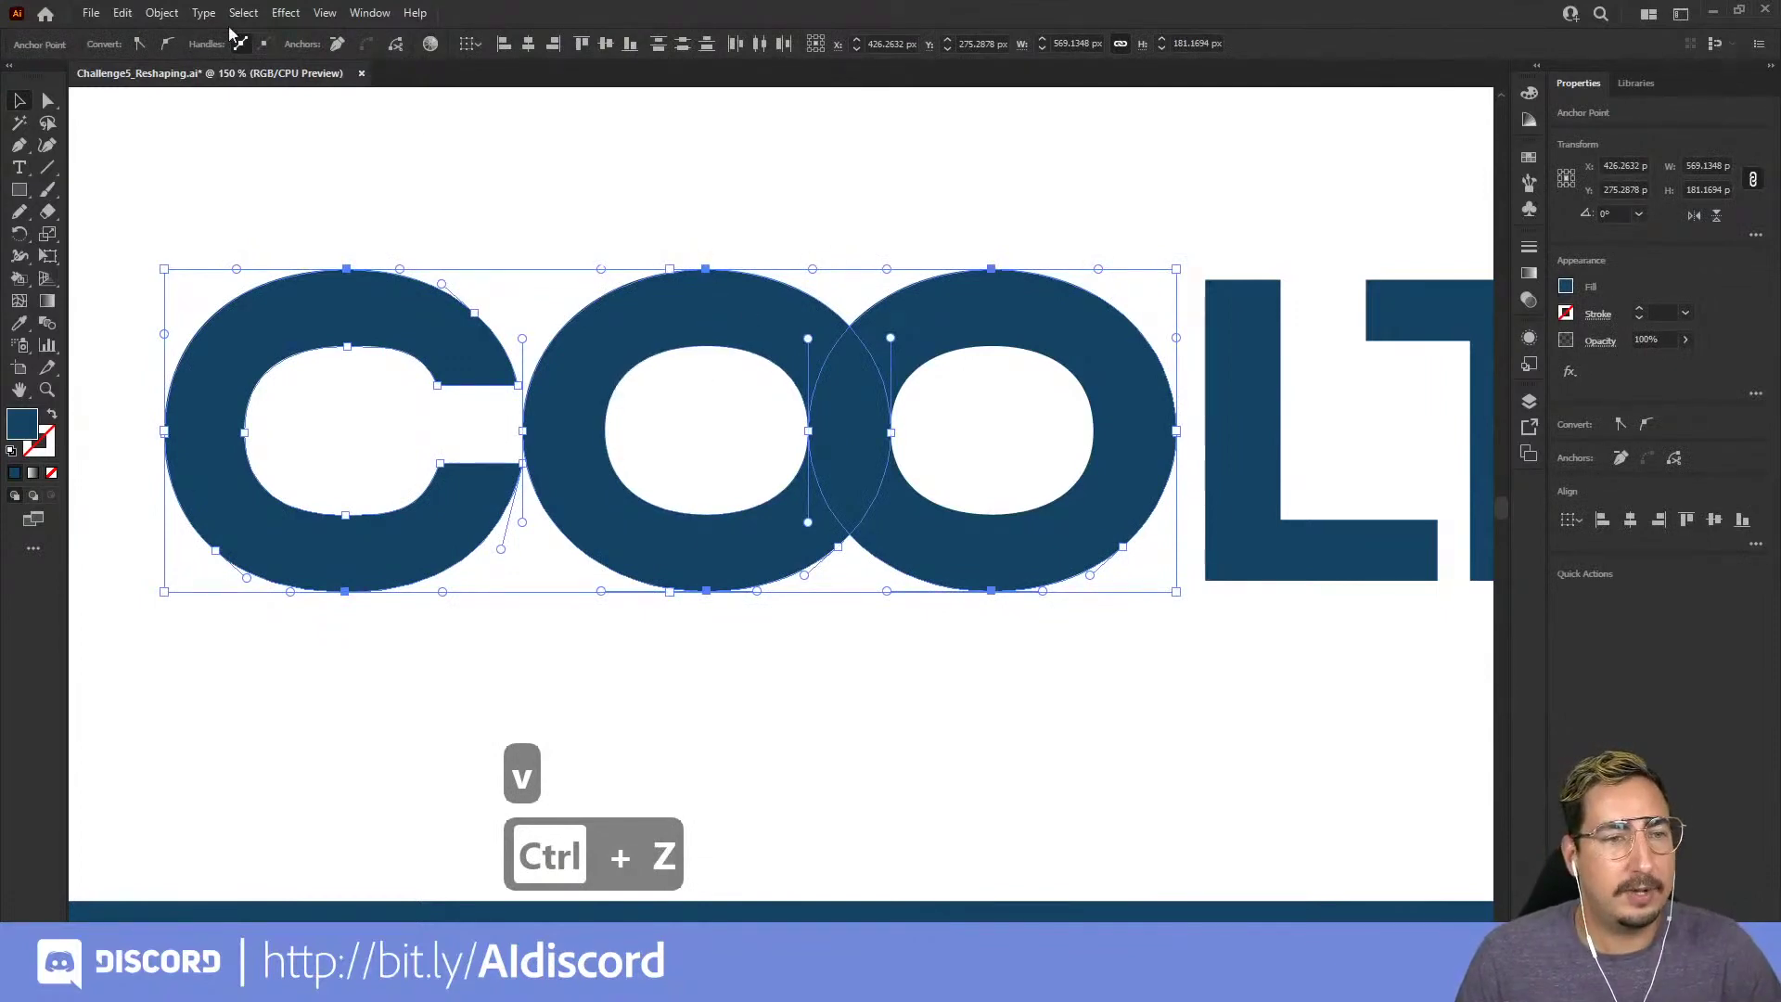
- Open the Transform Each settings for the selected points of the C and both Os
{"action": "left_click", "coordinate": [161, 13]}
{"action": "mouse_move", "coordinate": [176, 36]}
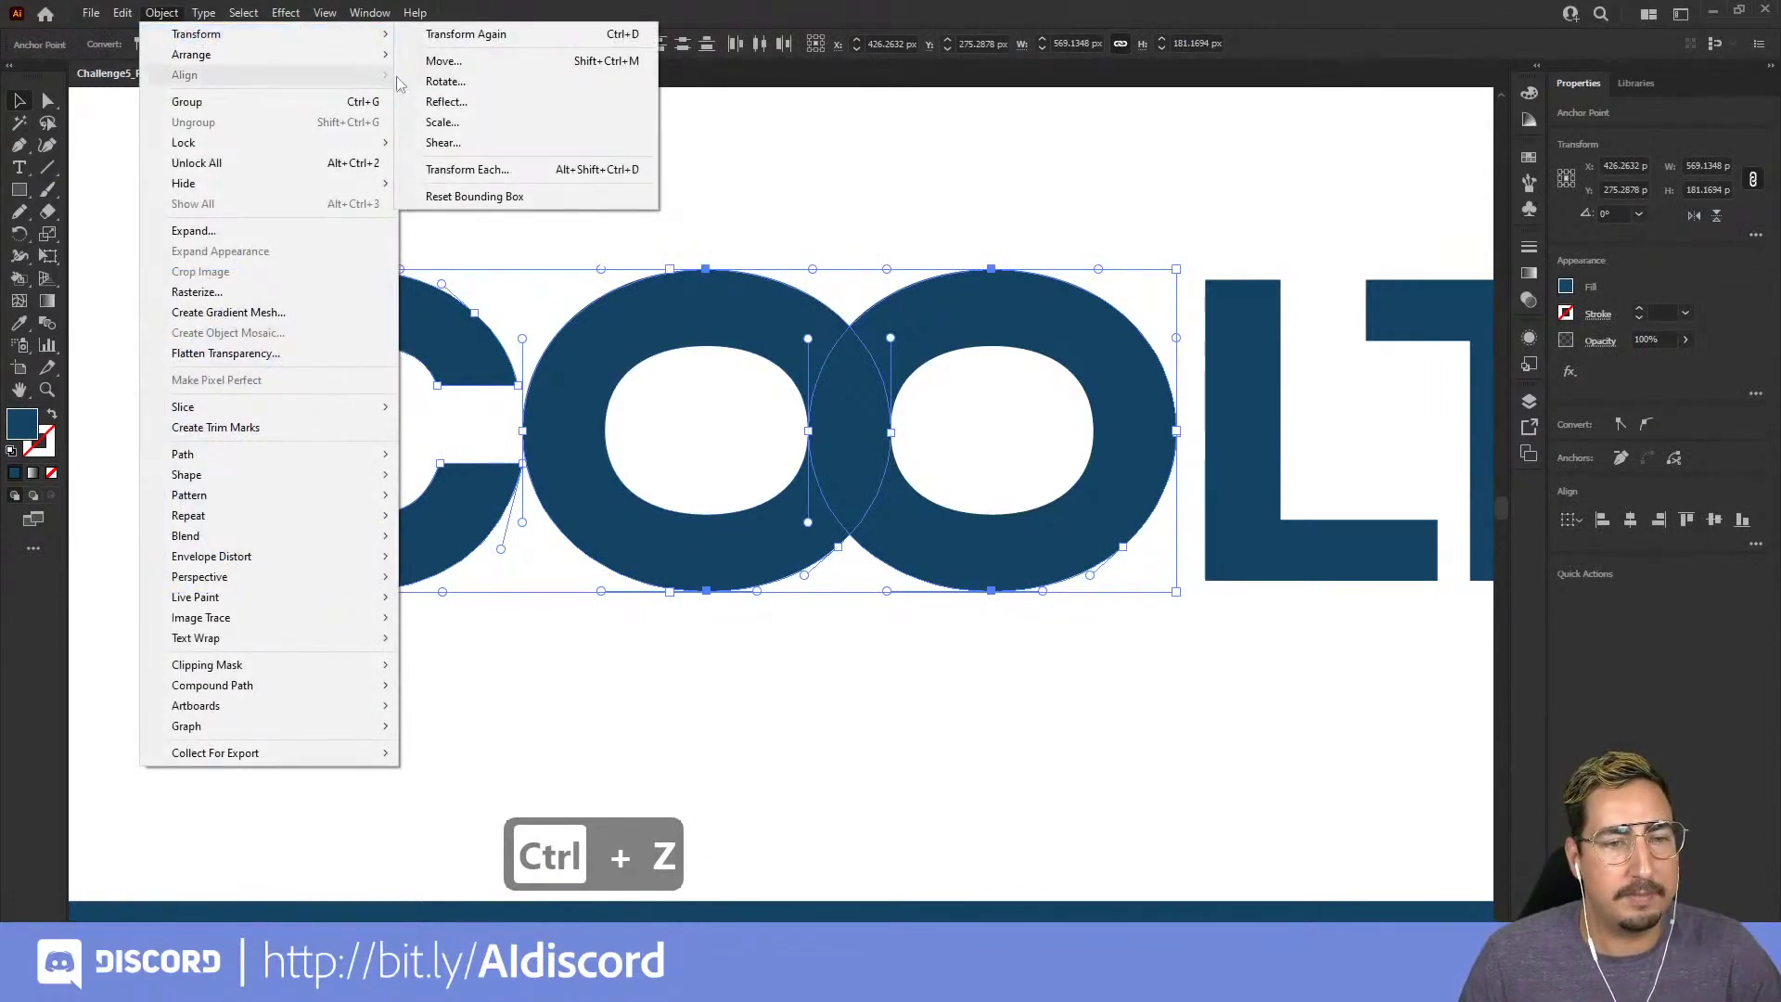
{"action": "left_click", "coordinate": [466, 168]}
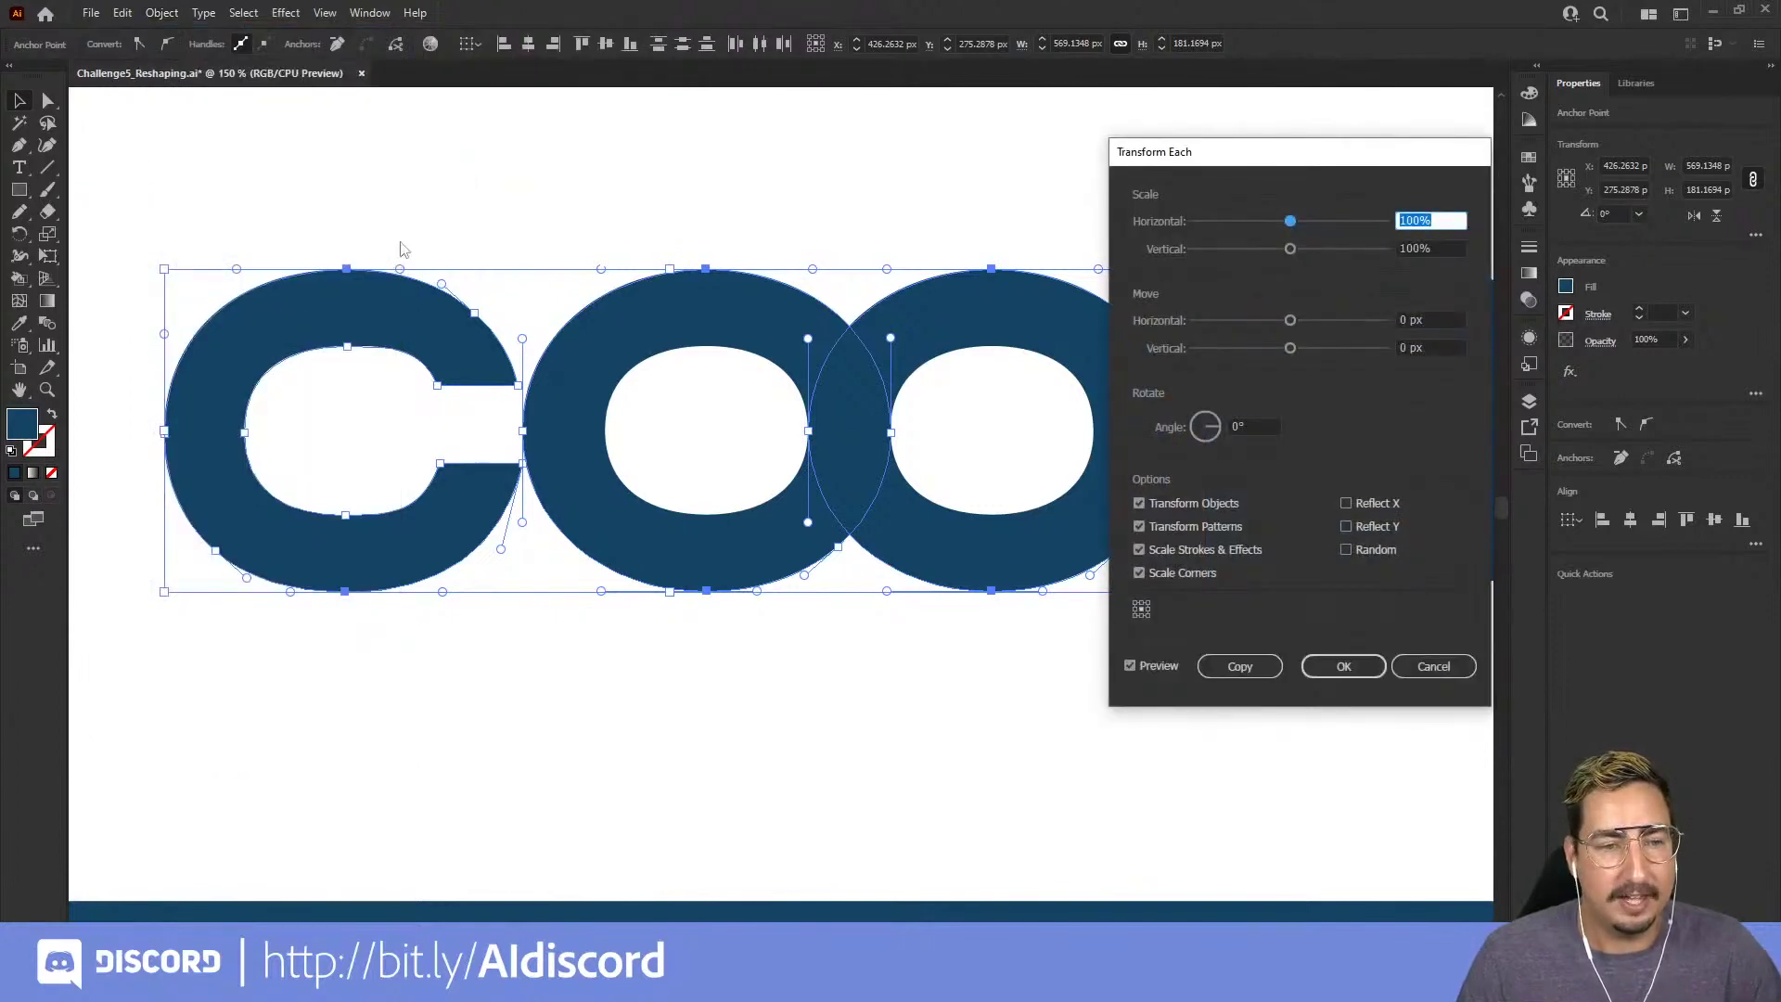
- Preview horizontal scales of 138% and 0% on the C and both Os, and reset the horizontal scale to 100%
{"action": "left_click", "coordinate": [1326, 222]}
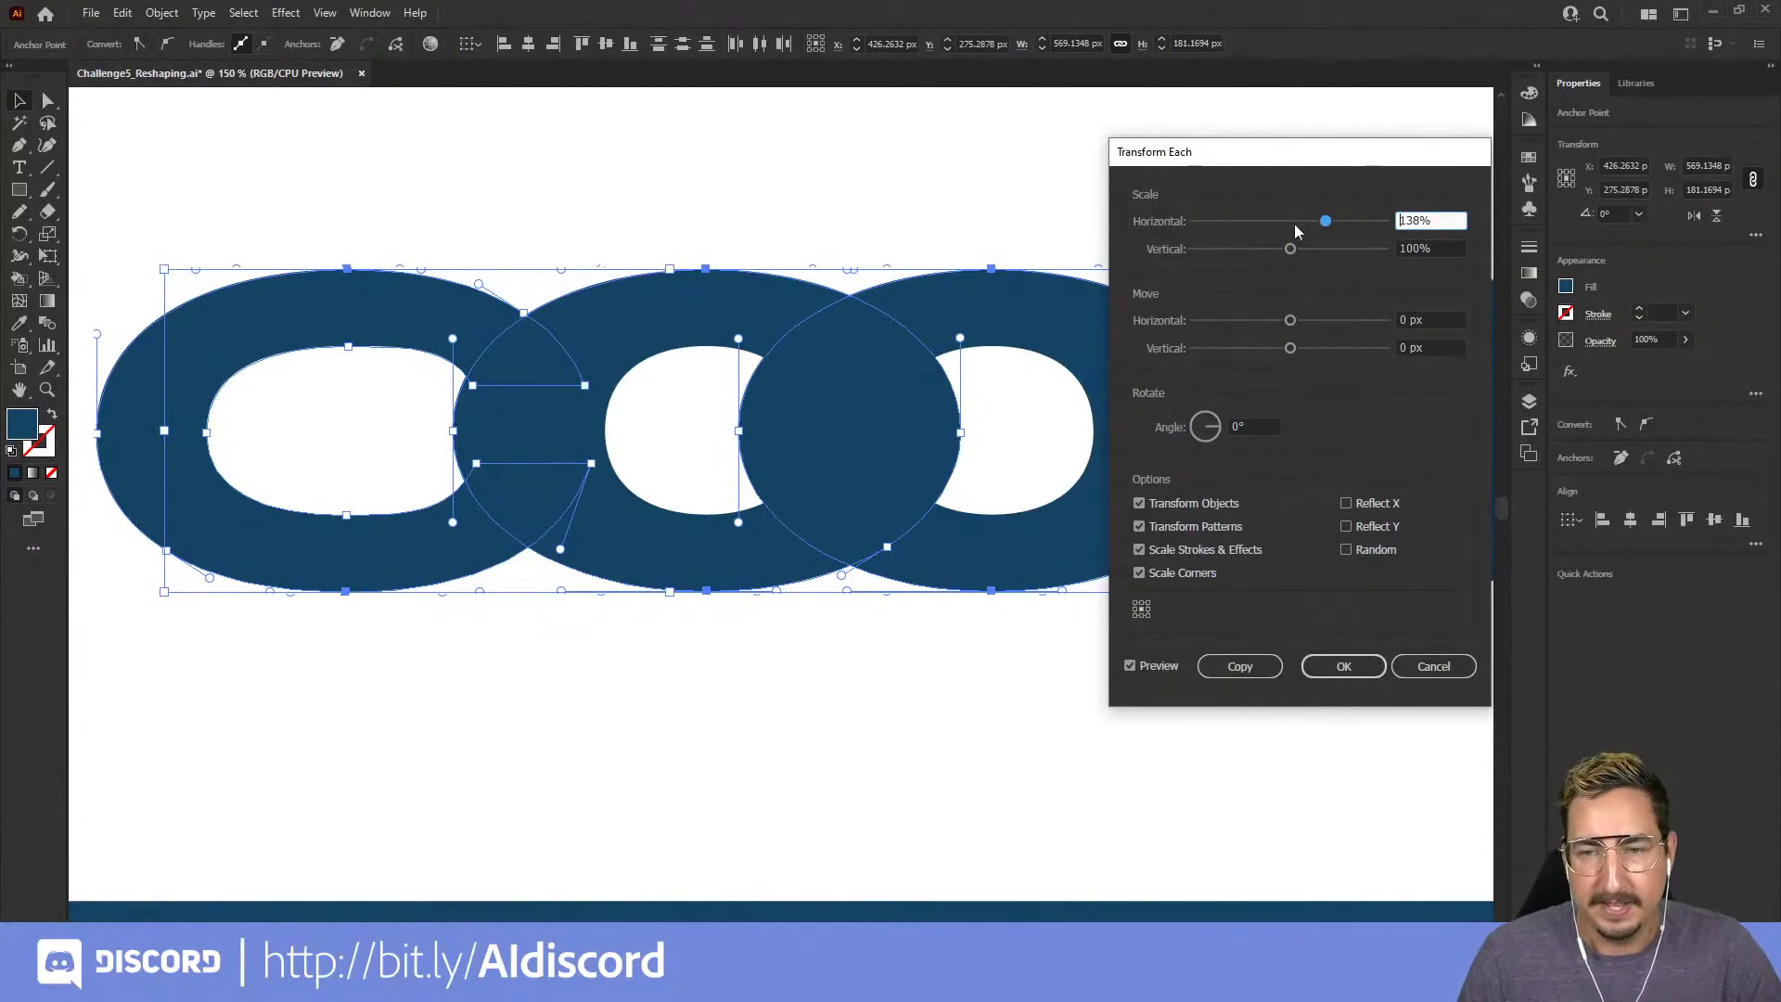
{"action": "double_click", "coordinate": [1405, 220]}
{"action": "type", "text": "0"}
{"action": "key", "text": "Tab"}
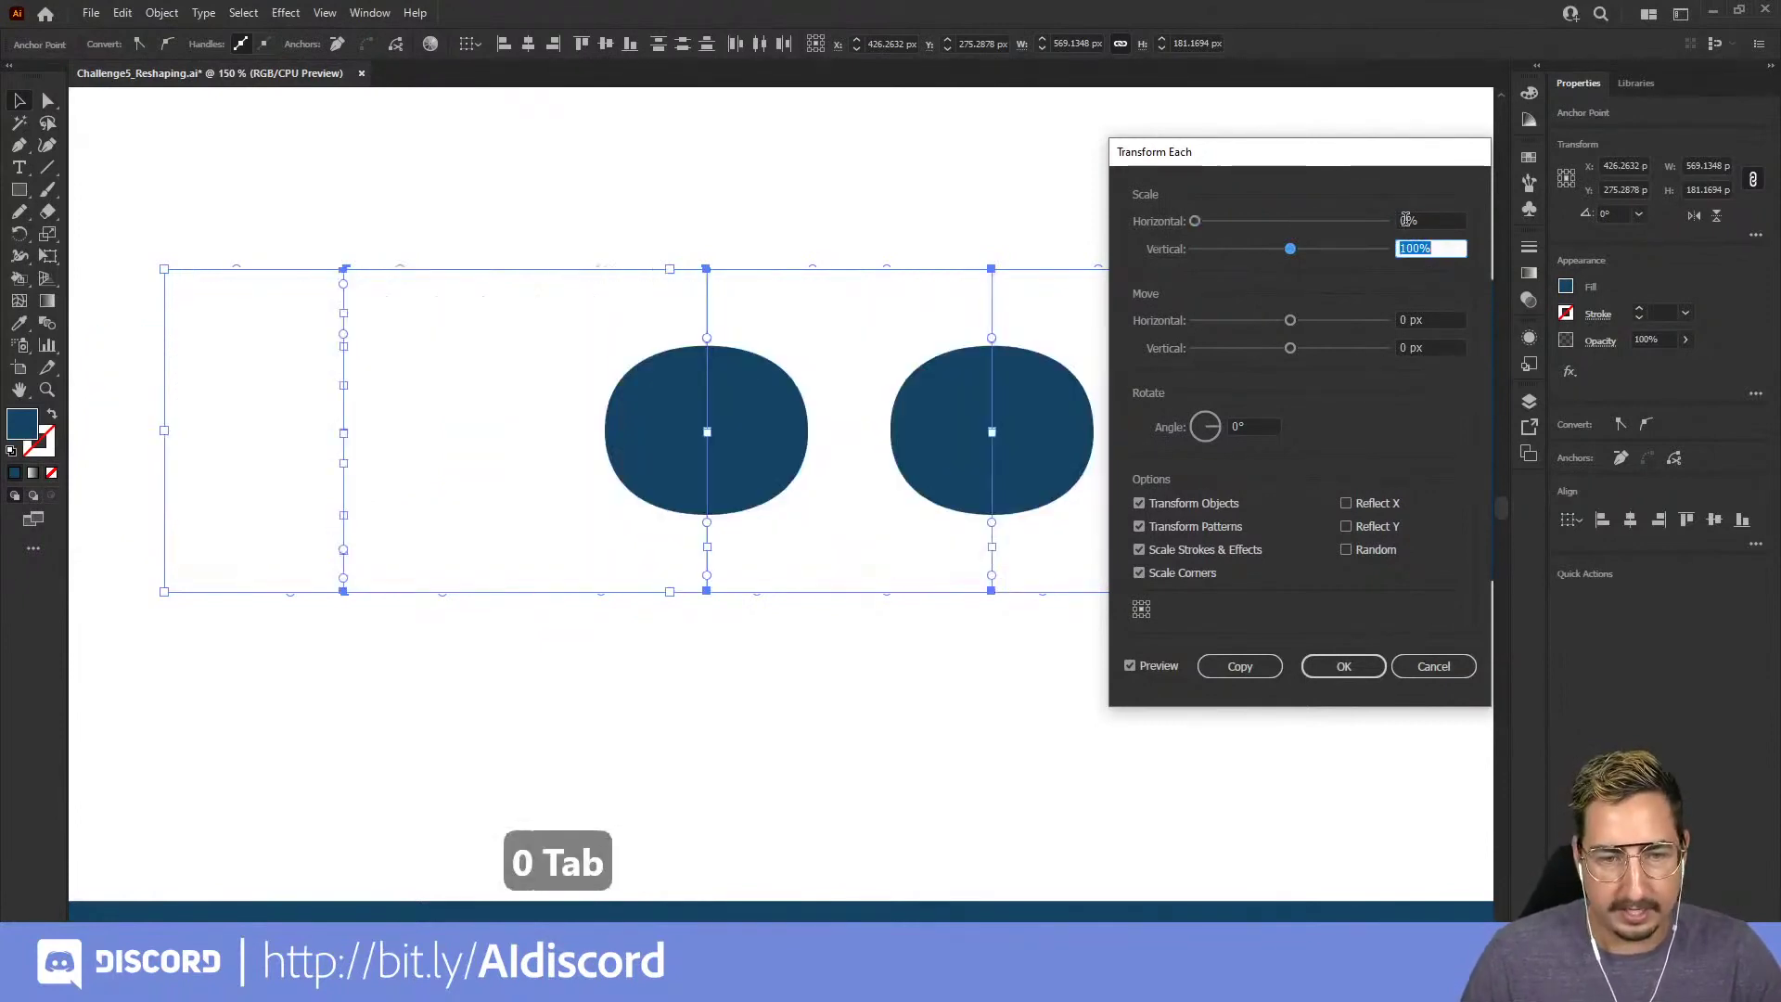
{"action": "key", "text": "ctrl+z"}
{"action": "left_click", "coordinate": [1424, 215]}
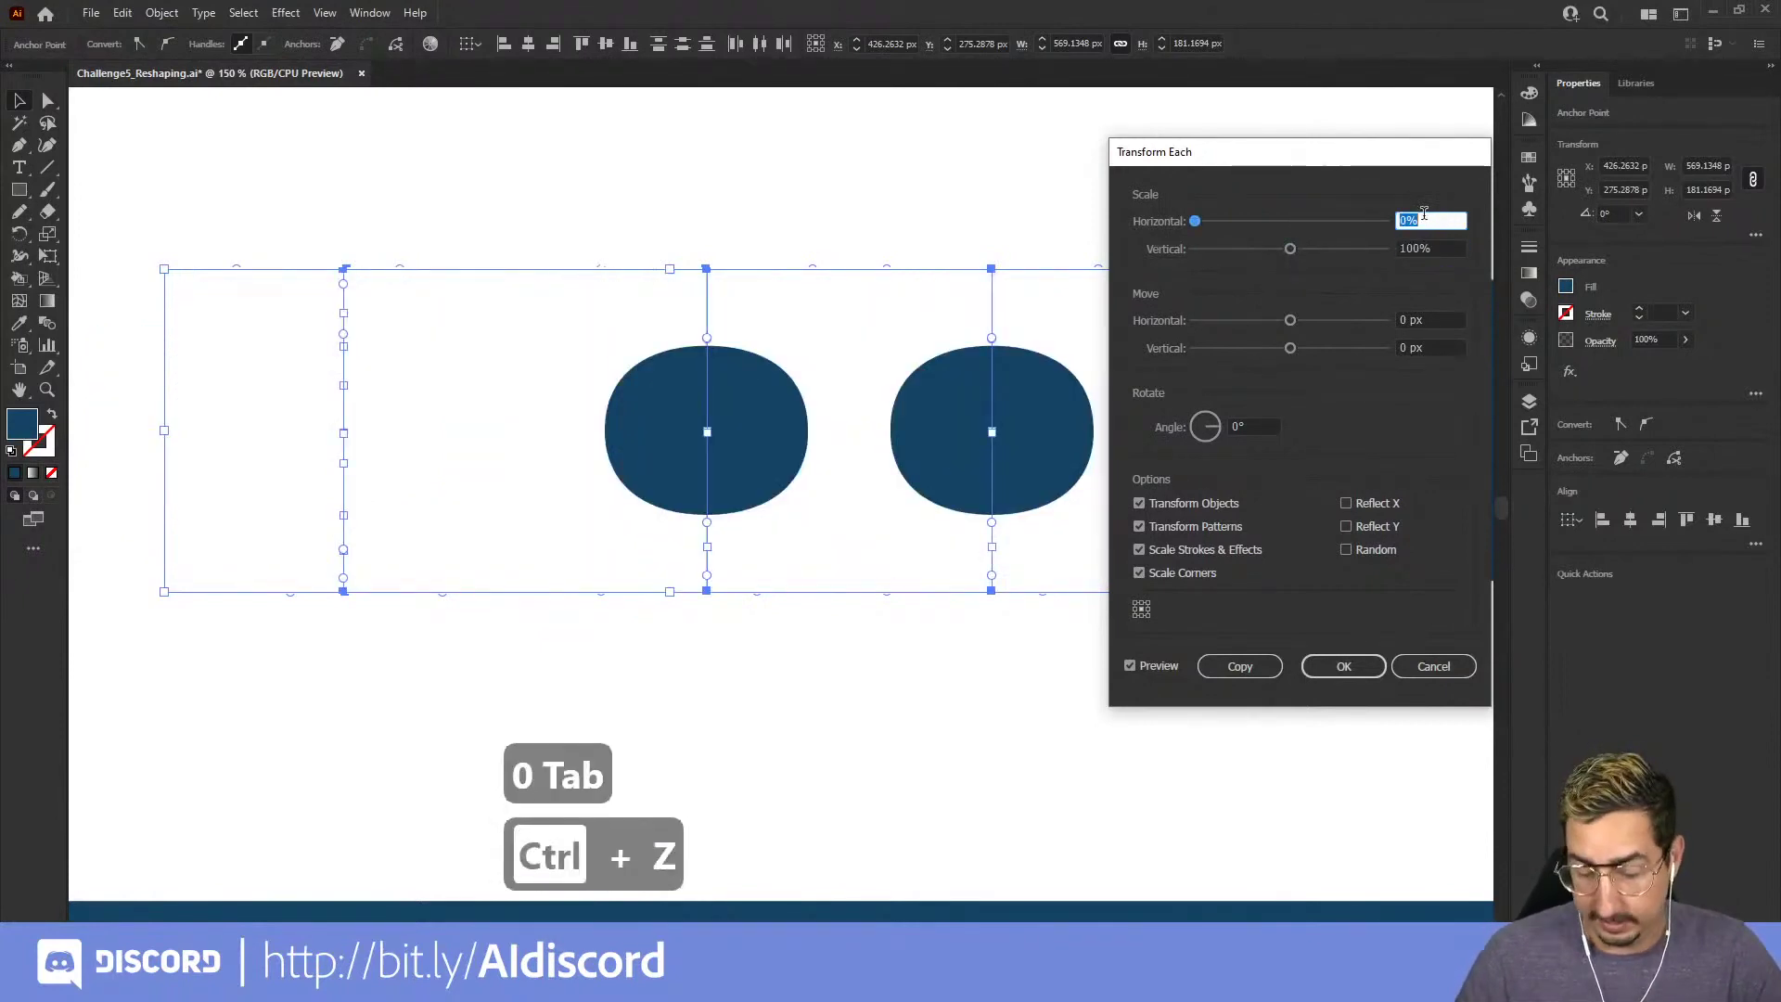
{"action": "type", "text": "100"}
{"action": "key", "text": "Tab"}
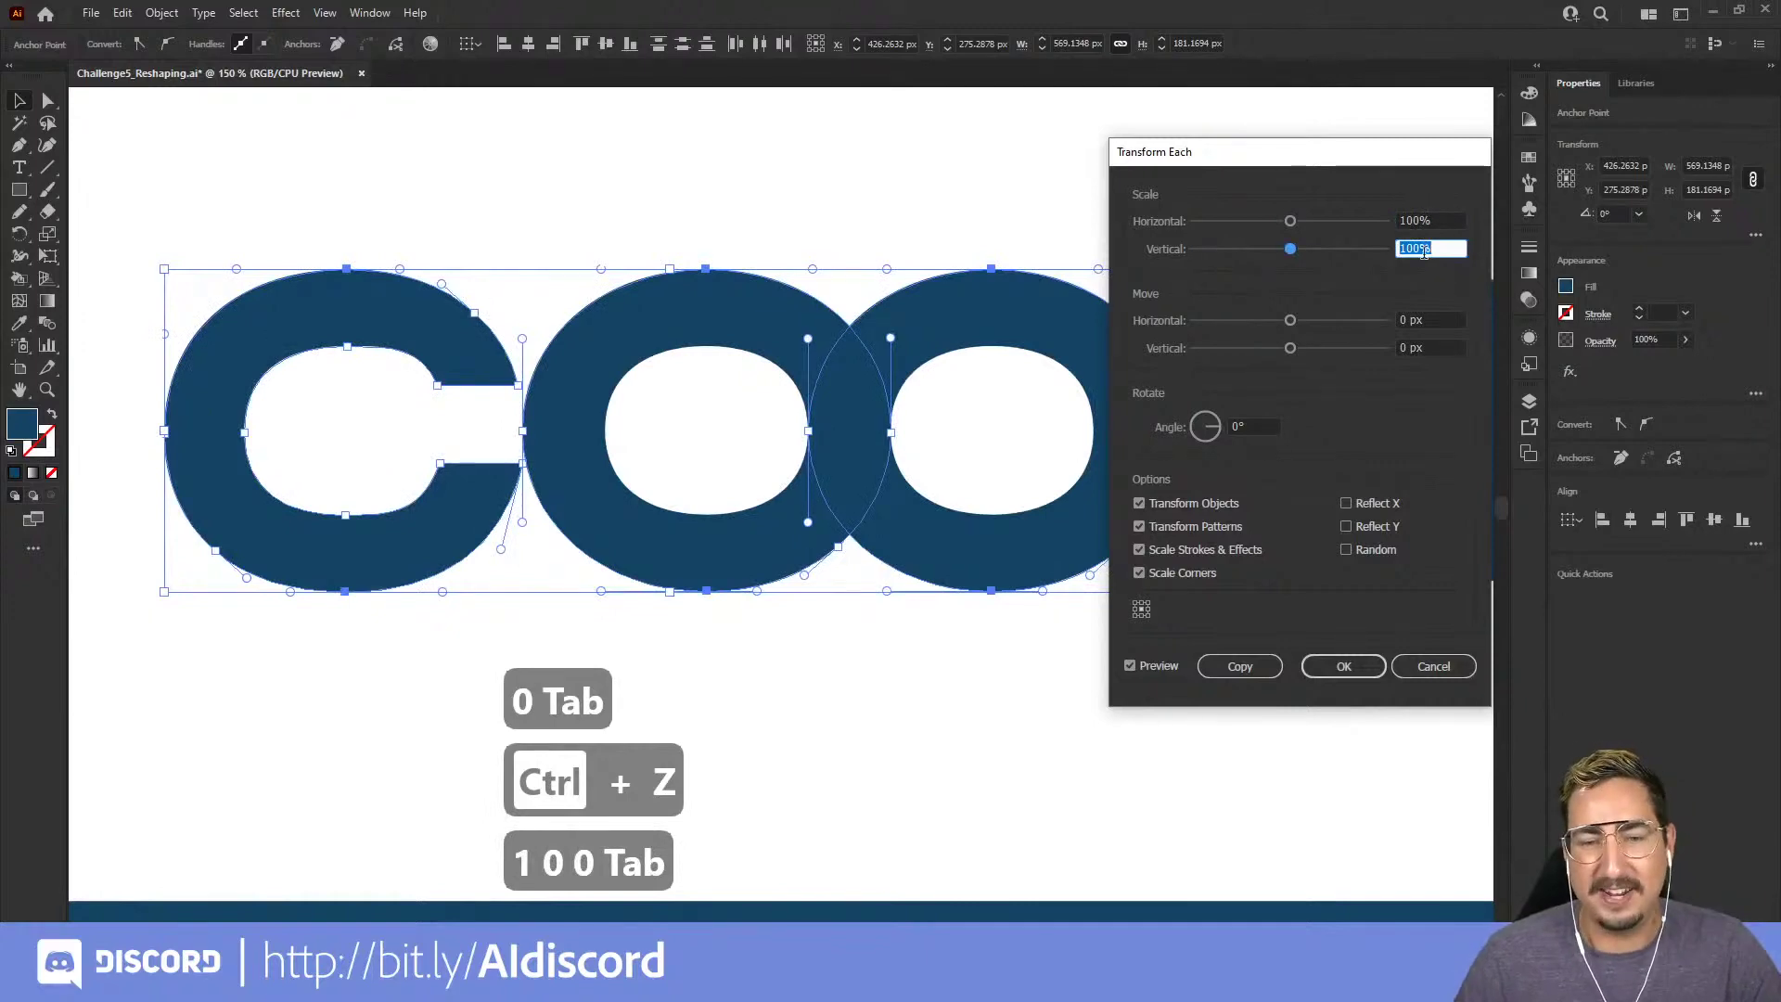
- Preview a vertical scale of 80%, and apply a vertical scale of 110% to the selected parts of the C and both Os
{"action": "type", "text": "80"}
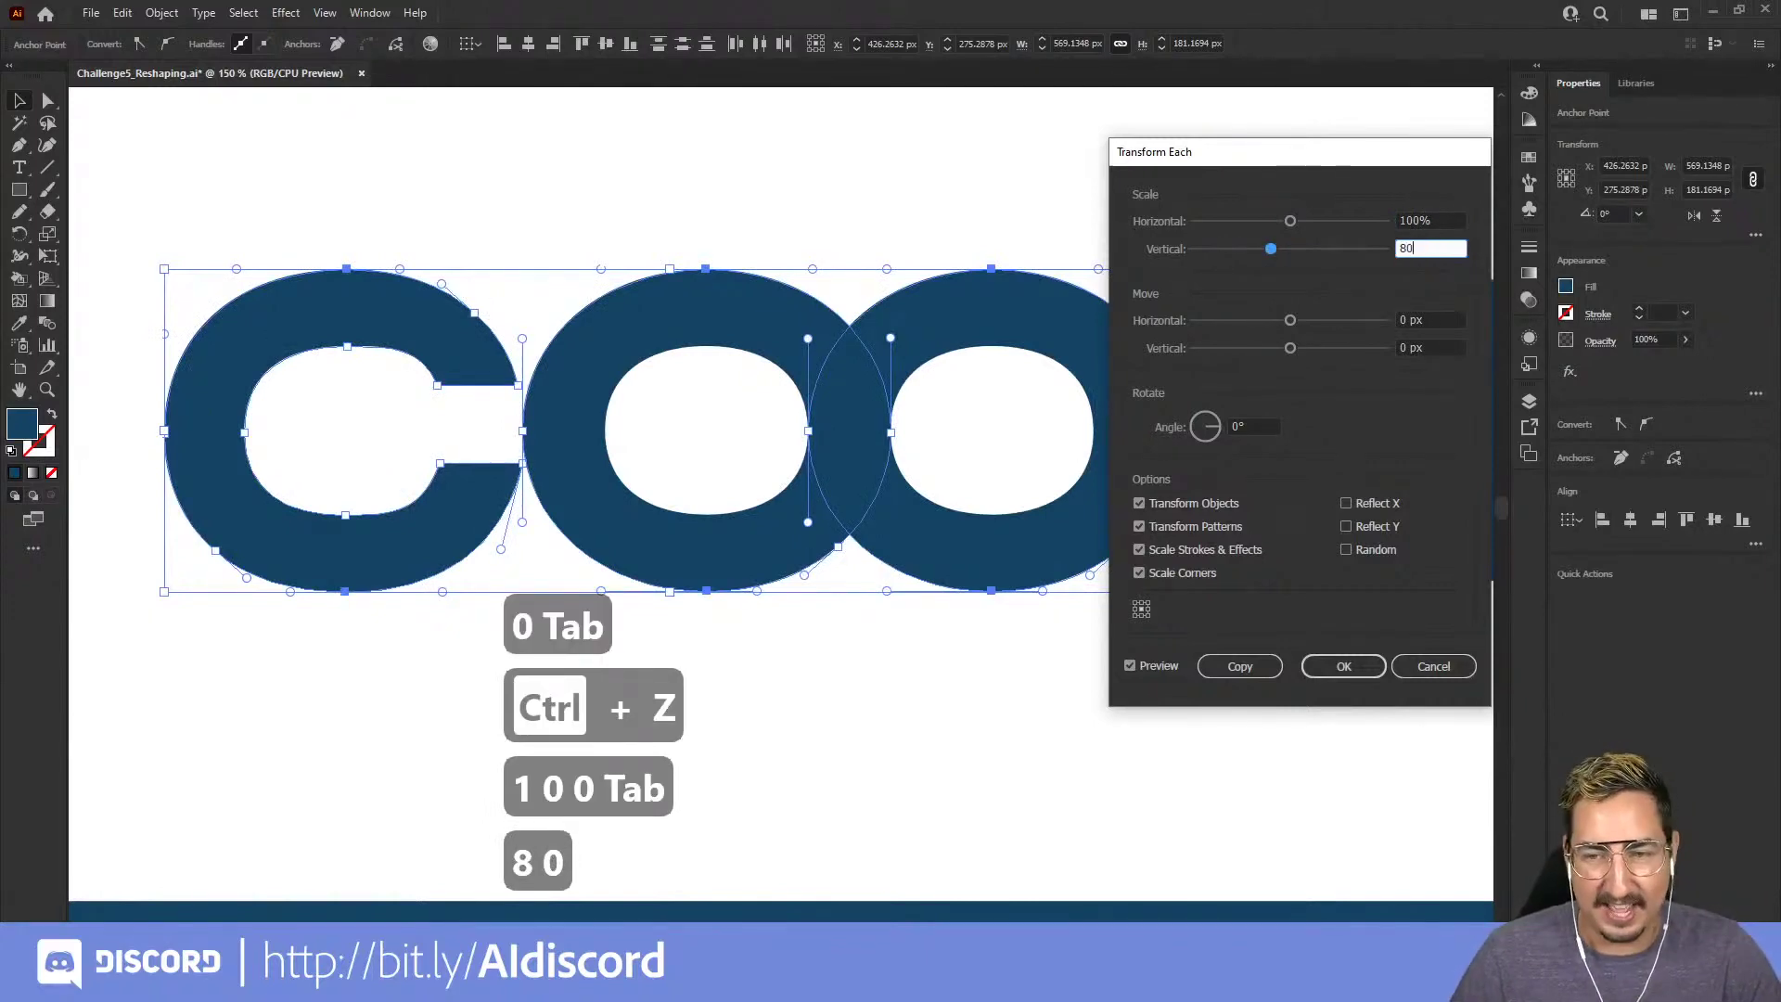
{"action": "key", "text": "Tab"}
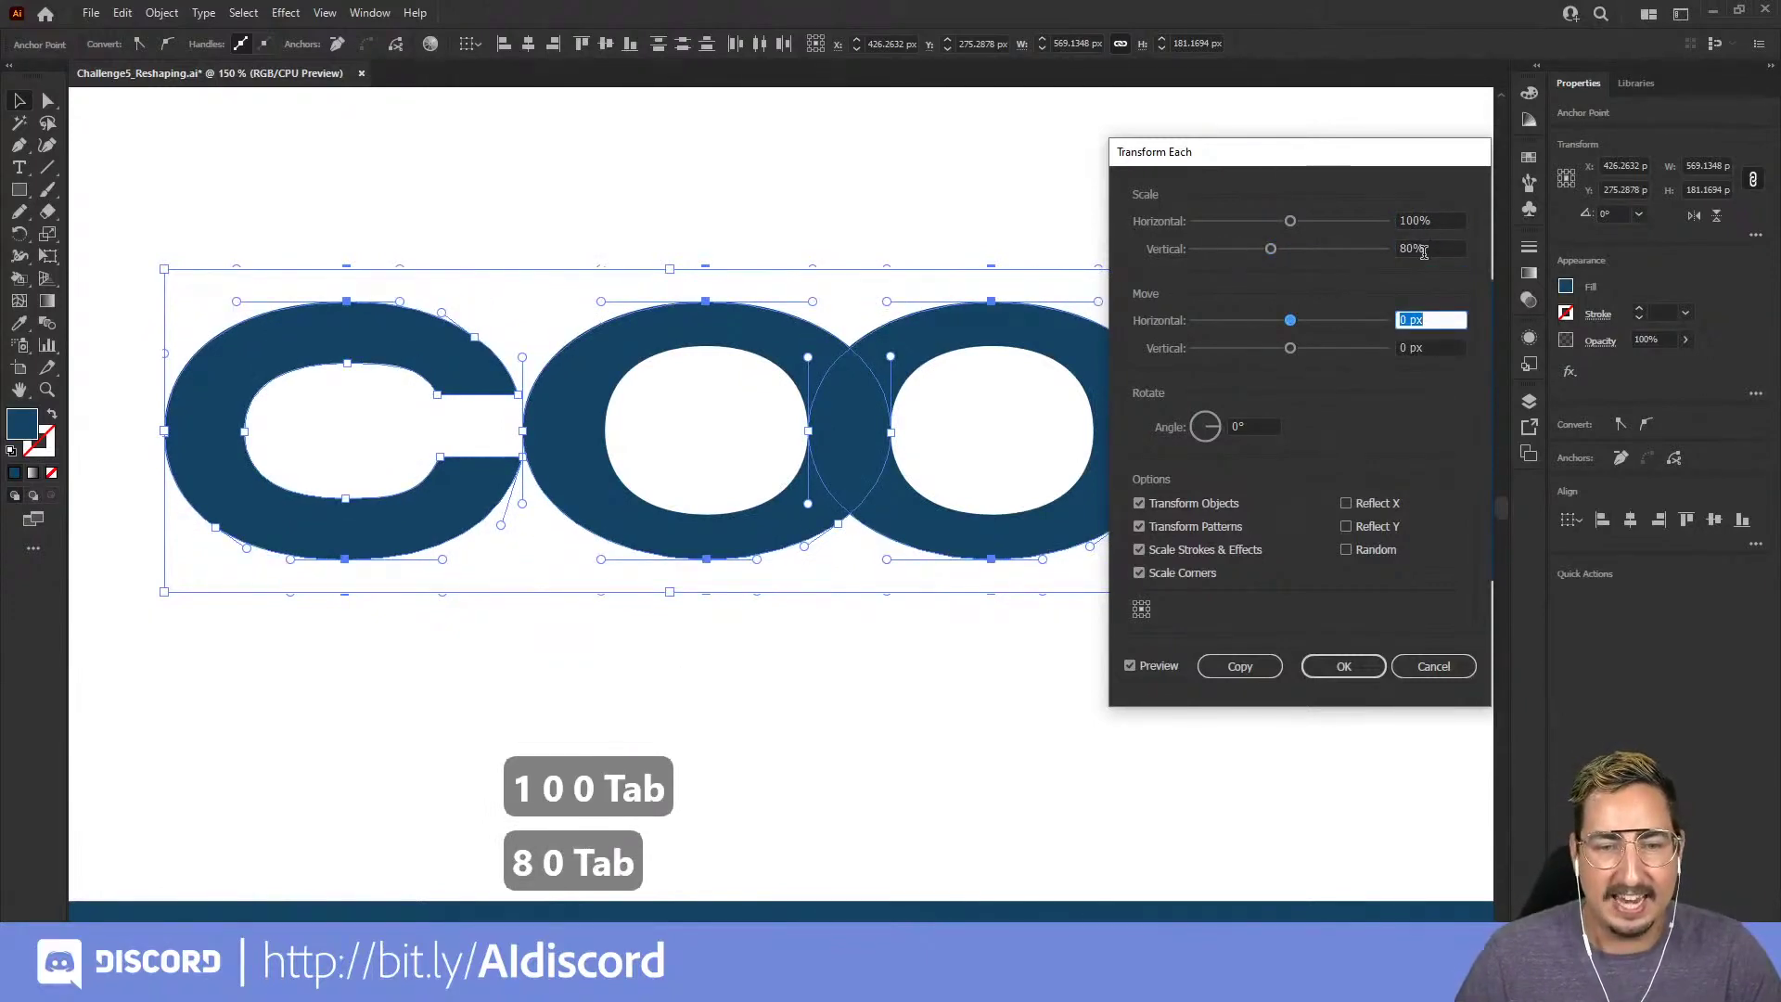
{"action": "double_click", "coordinate": [1423, 249]}
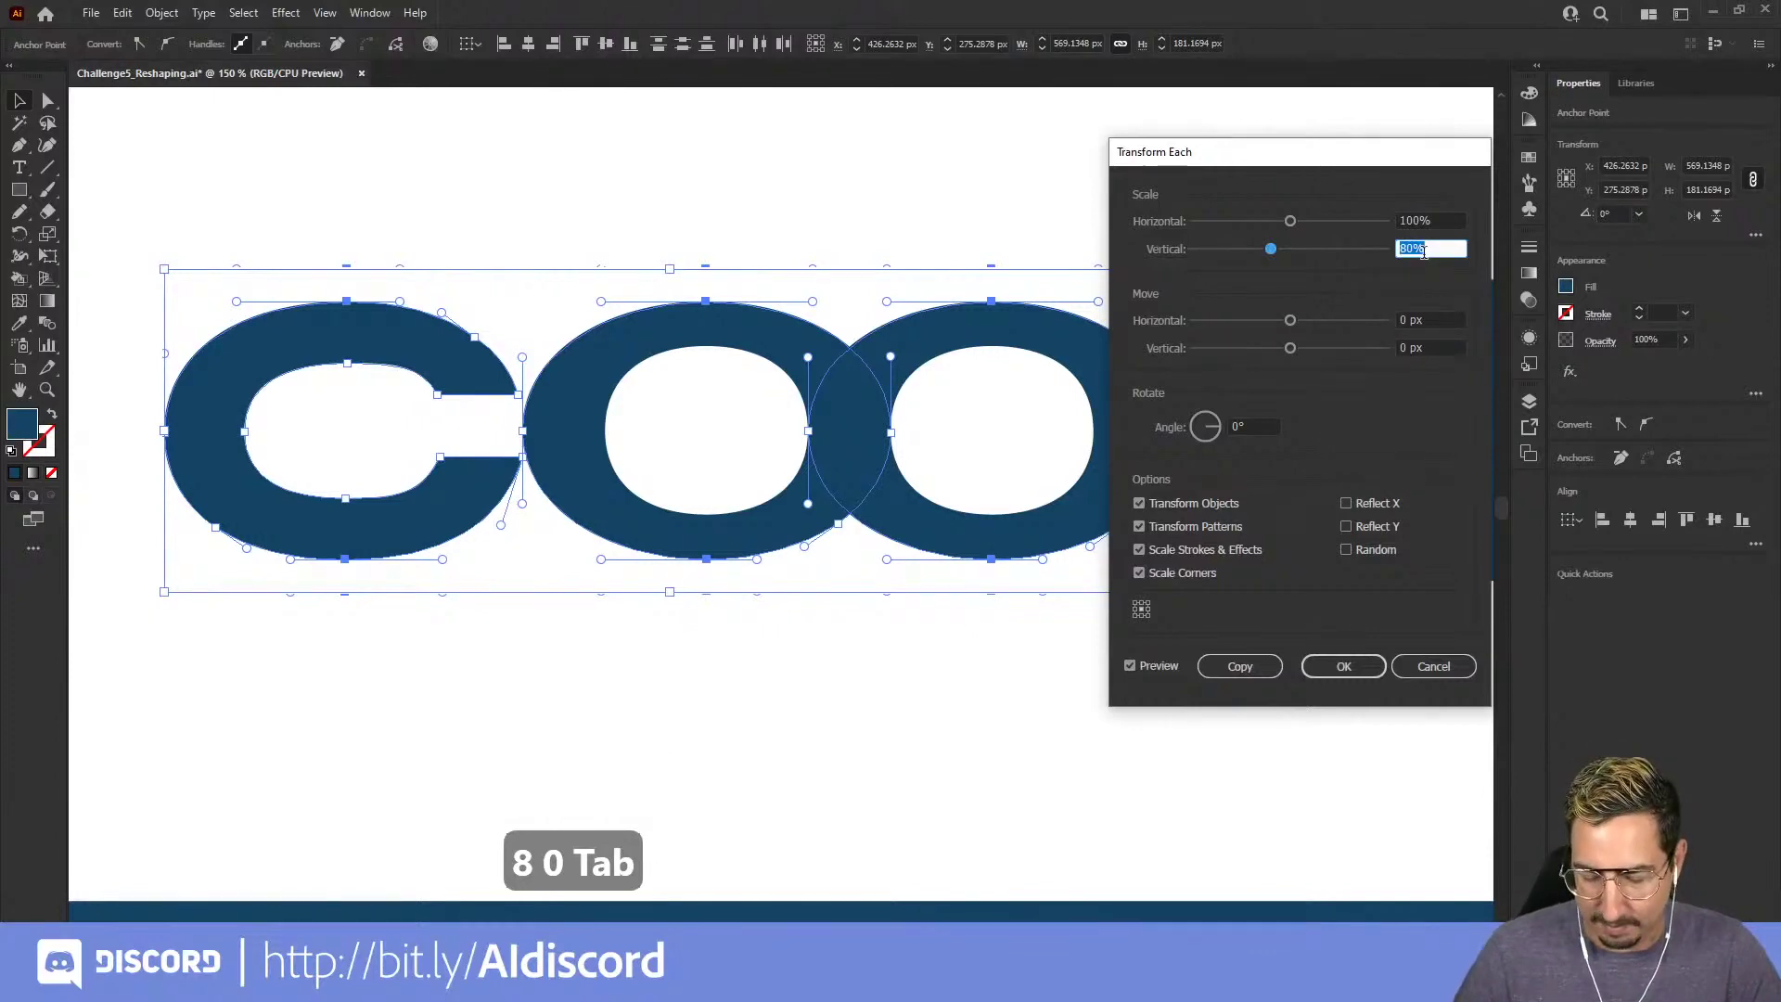
{"action": "type", "text": "110"}
{"action": "key", "text": "Tab"}
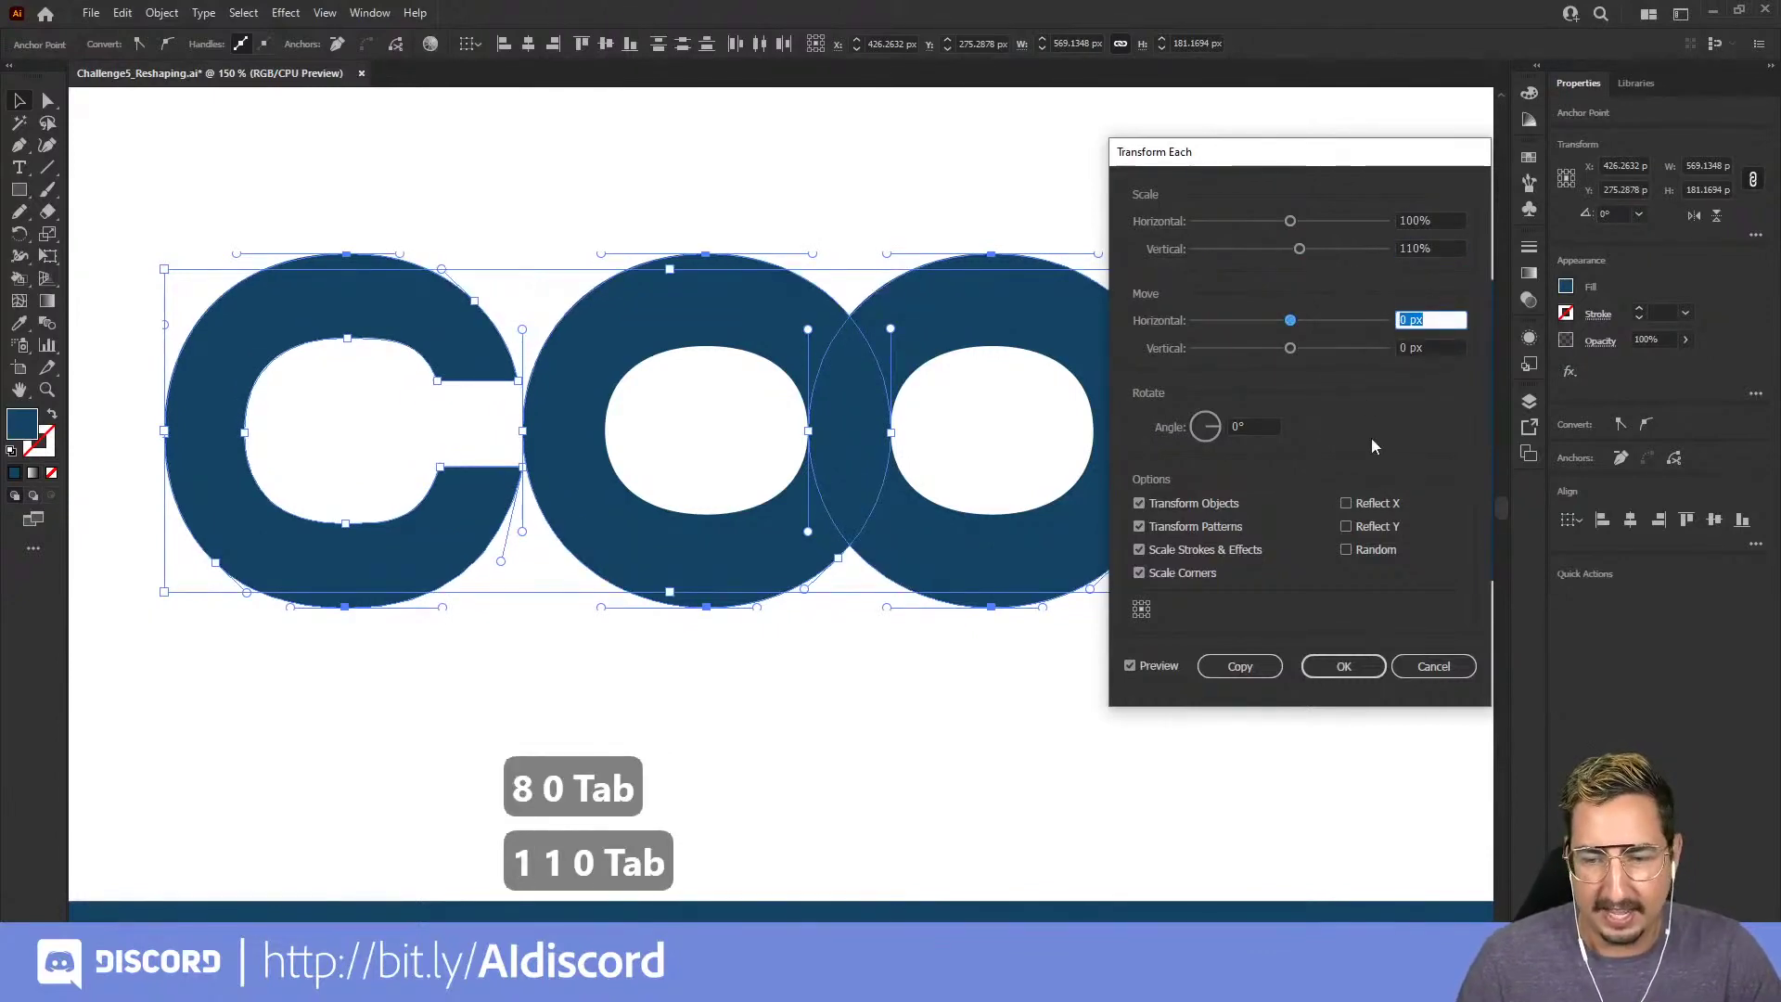
{"action": "left_click", "coordinate": [1343, 667]}
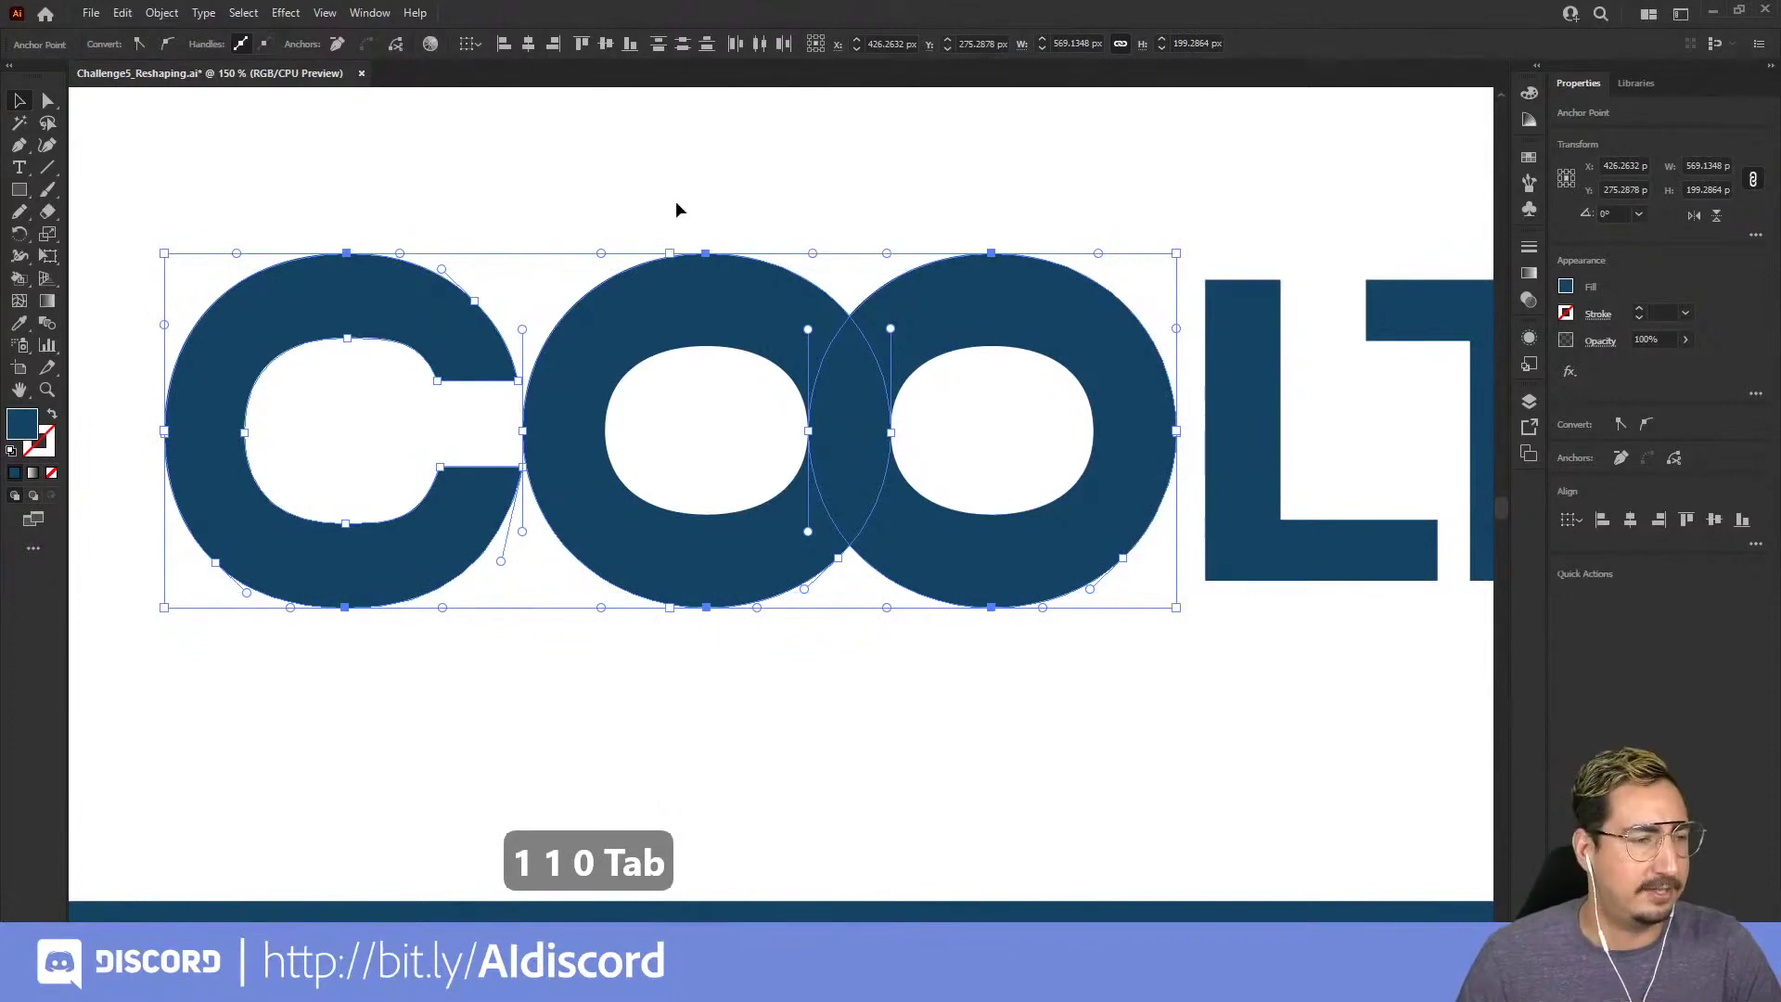
- Select the whole C and both Os and reduce their height about the centre until their tops sit just above the L's top edge
{"action": "key", "text": "v"}
{"action": "left_click", "coordinate": [303, 181]}
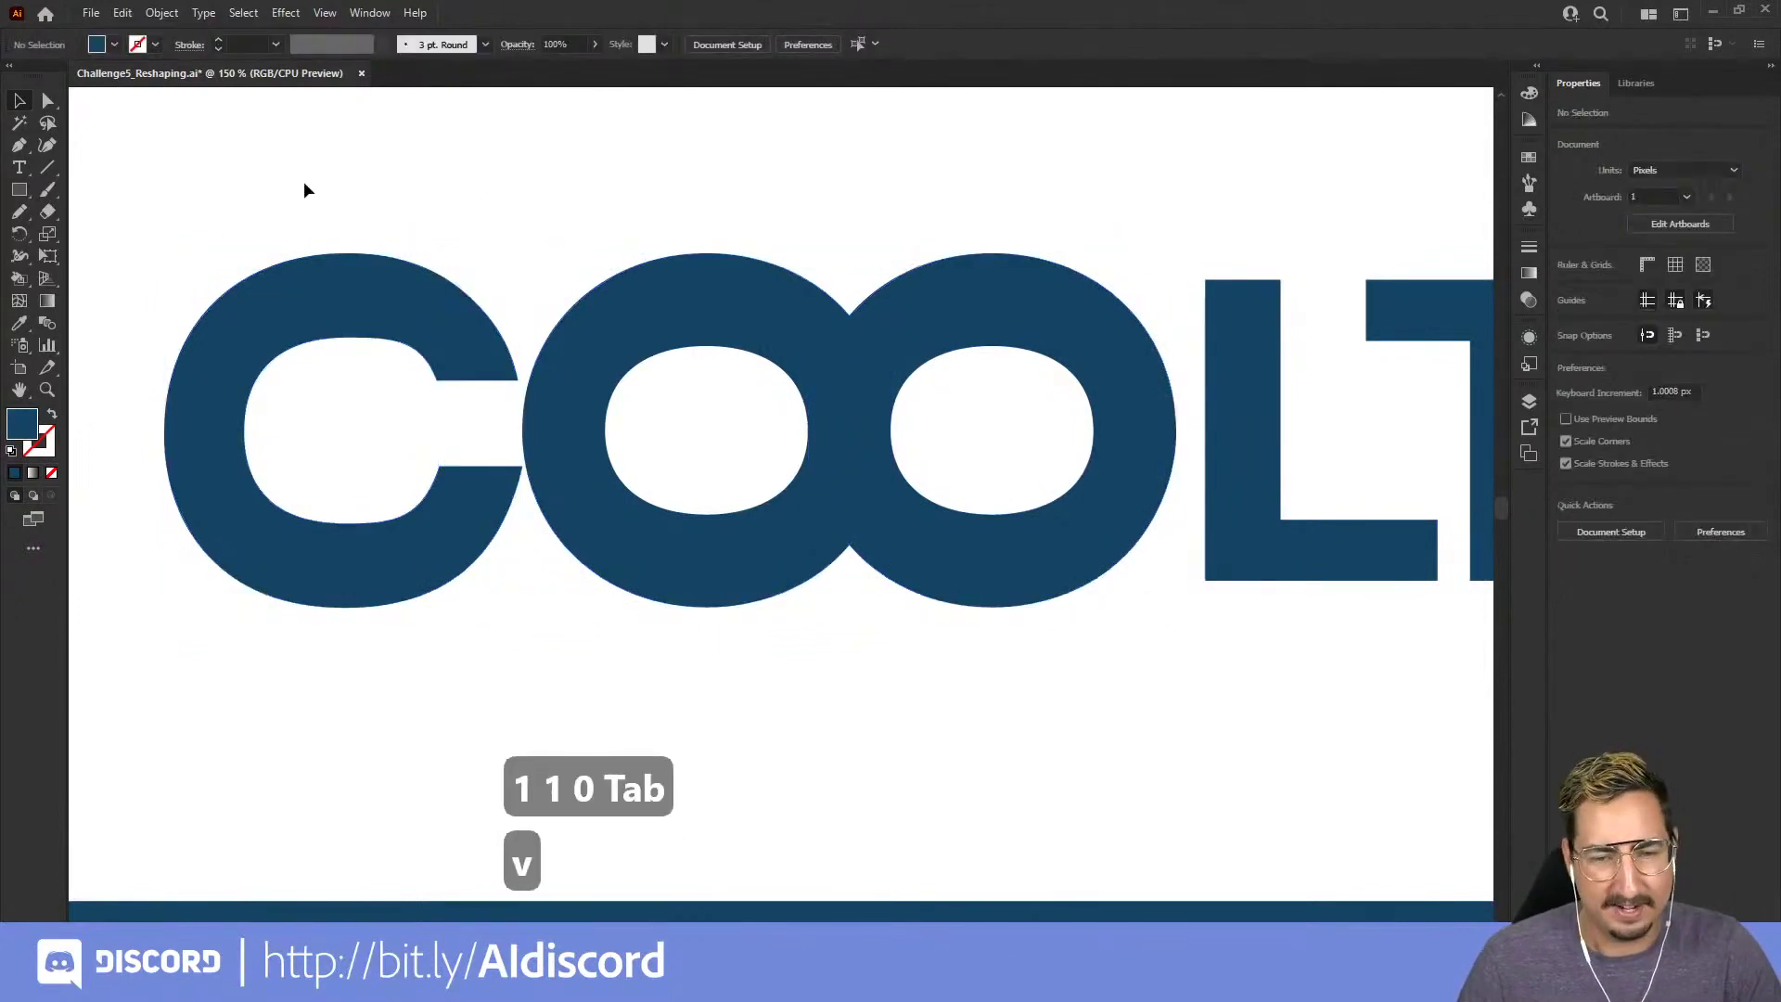
{"action": "left_click_drag", "start_coordinate": [301, 166], "coordinate": [1068, 669]}
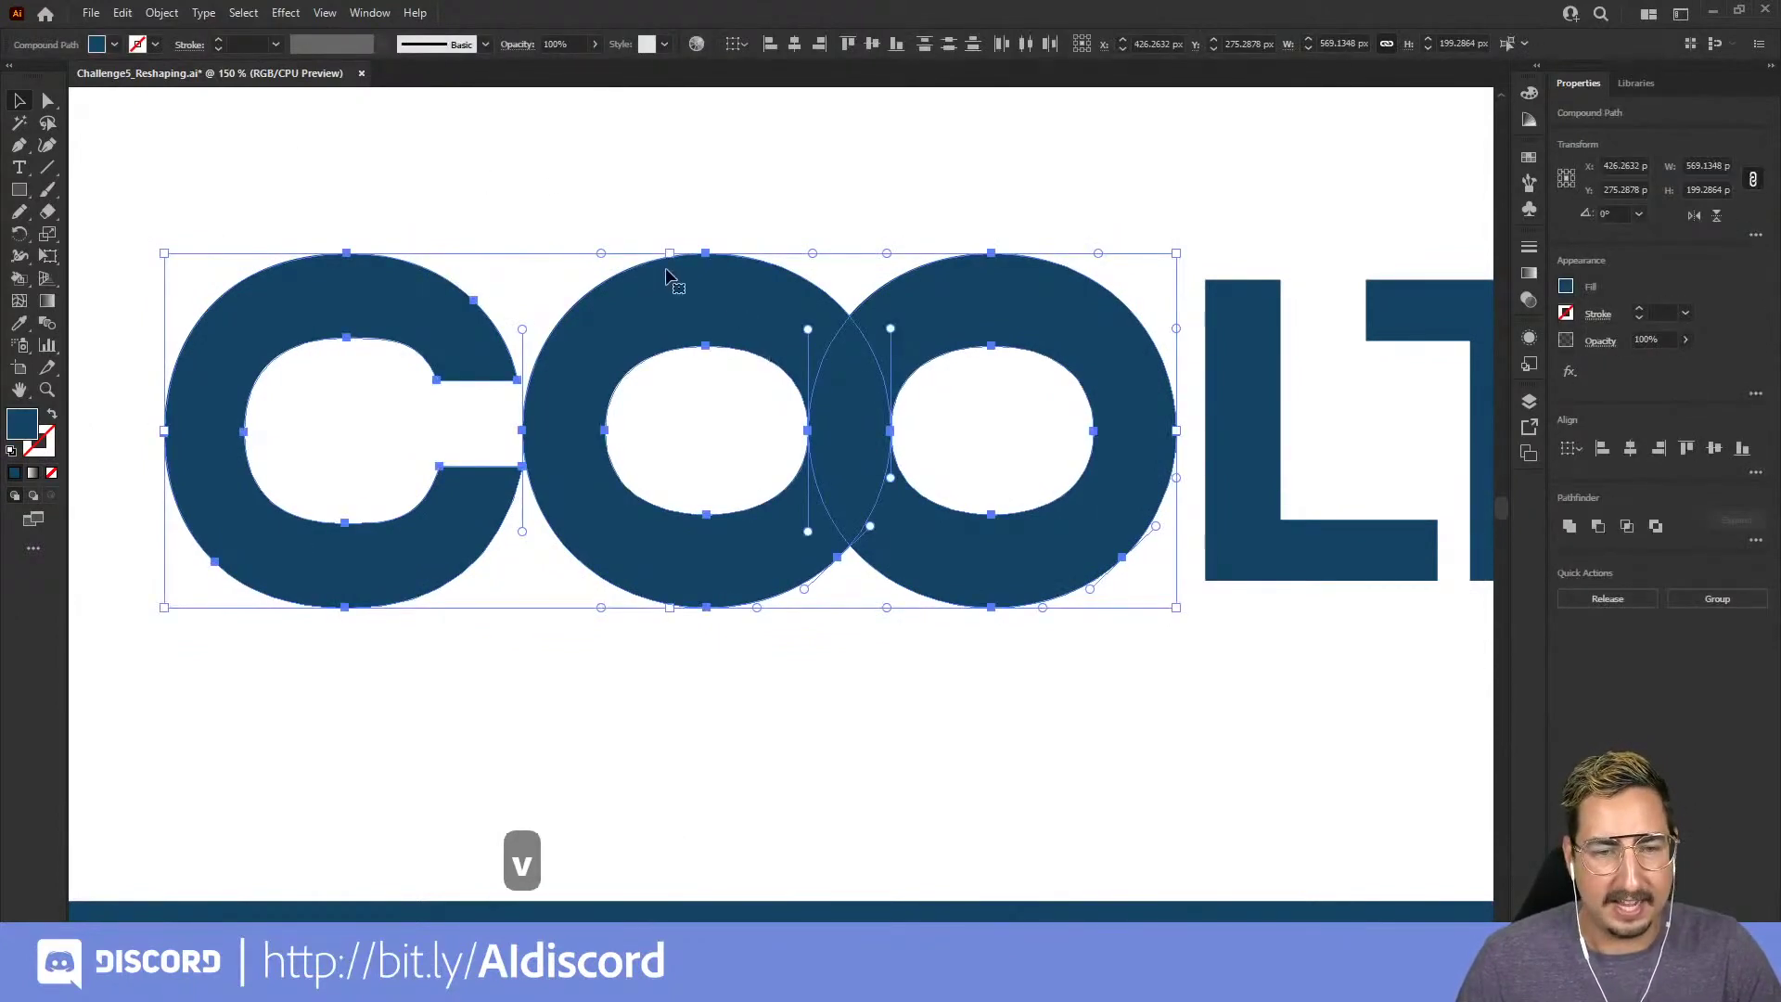
{"action": "mouse_move", "coordinate": [668, 252]}
{"action": "left_mouse_down"}
{"action": "mouse_move", "coordinate": [670, 279]}
{"action": "mouse_move", "coordinate": [666, 263]}
{"action": "left_mouse_up"}
{"action": "left_click_drag", "start_coordinate": [673, 214], "coordinate": [705, 271]}
{"action": "left_click", "coordinate": [1005, 199]}
- Show the document rulers with the COOL TYPE lettering in view
{"action": "key", "text": "z"}
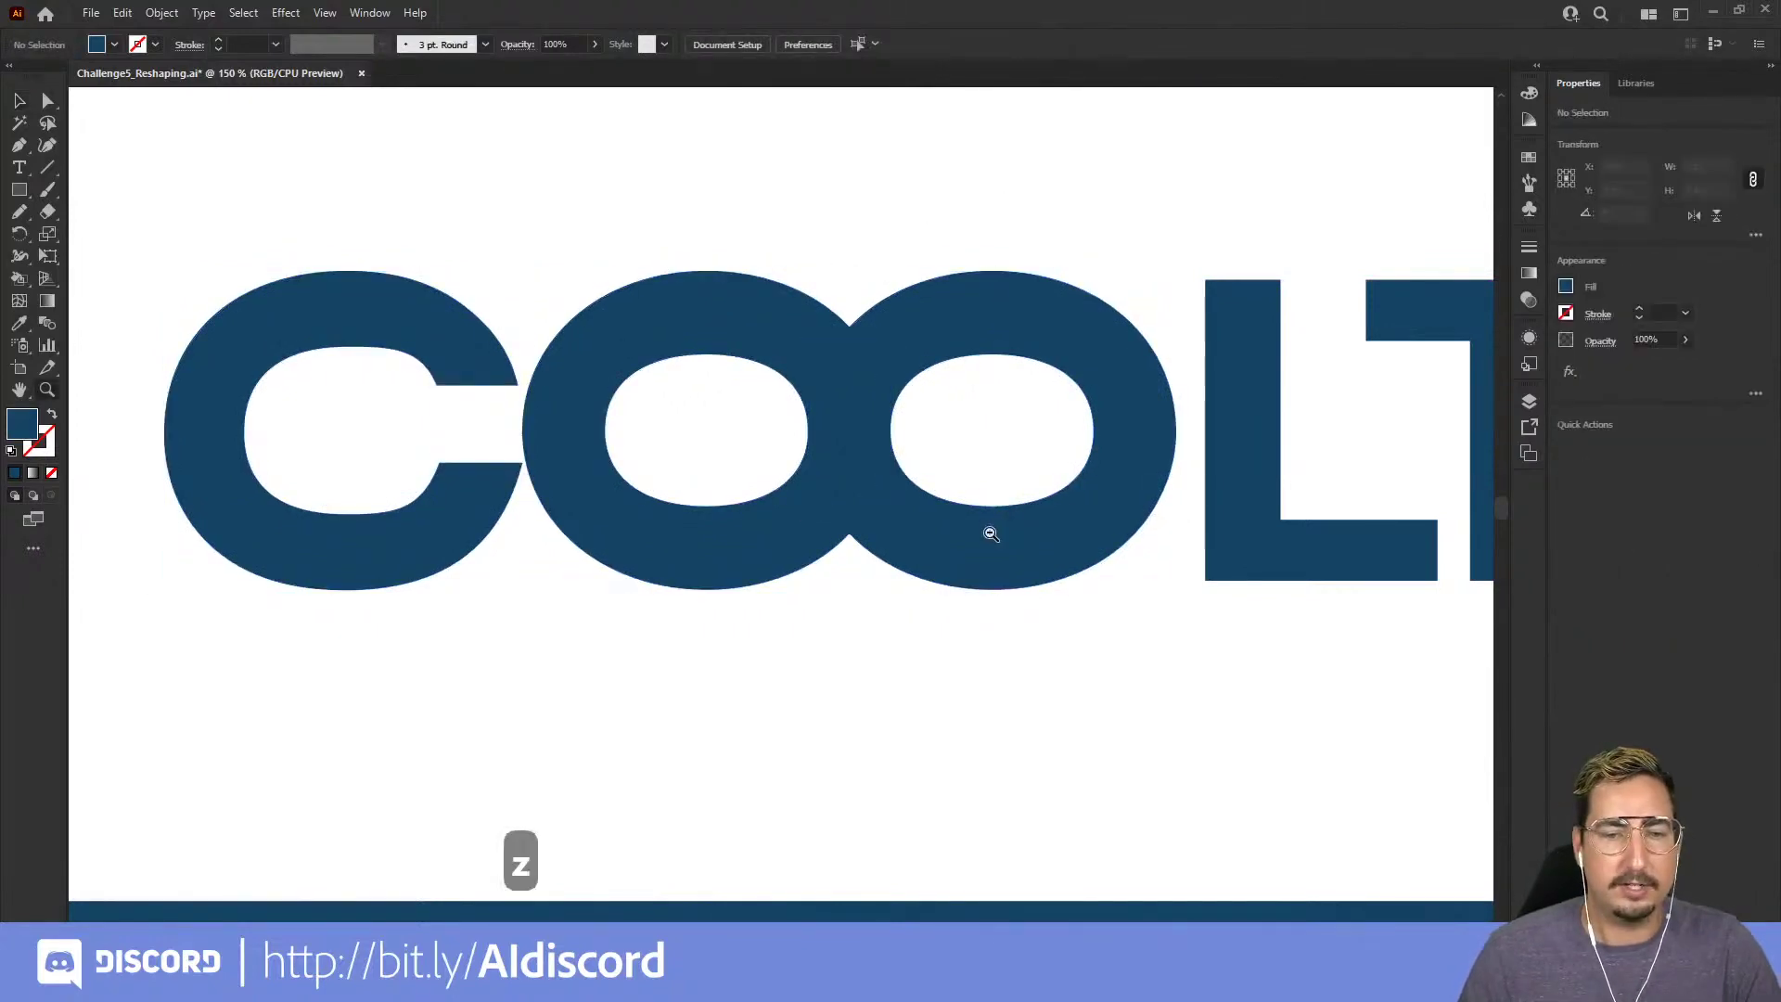
{"action": "left_click", "coordinate": [989, 530], "text": "alt"}
{"action": "left_click", "coordinate": [988, 530], "text": "alt"}
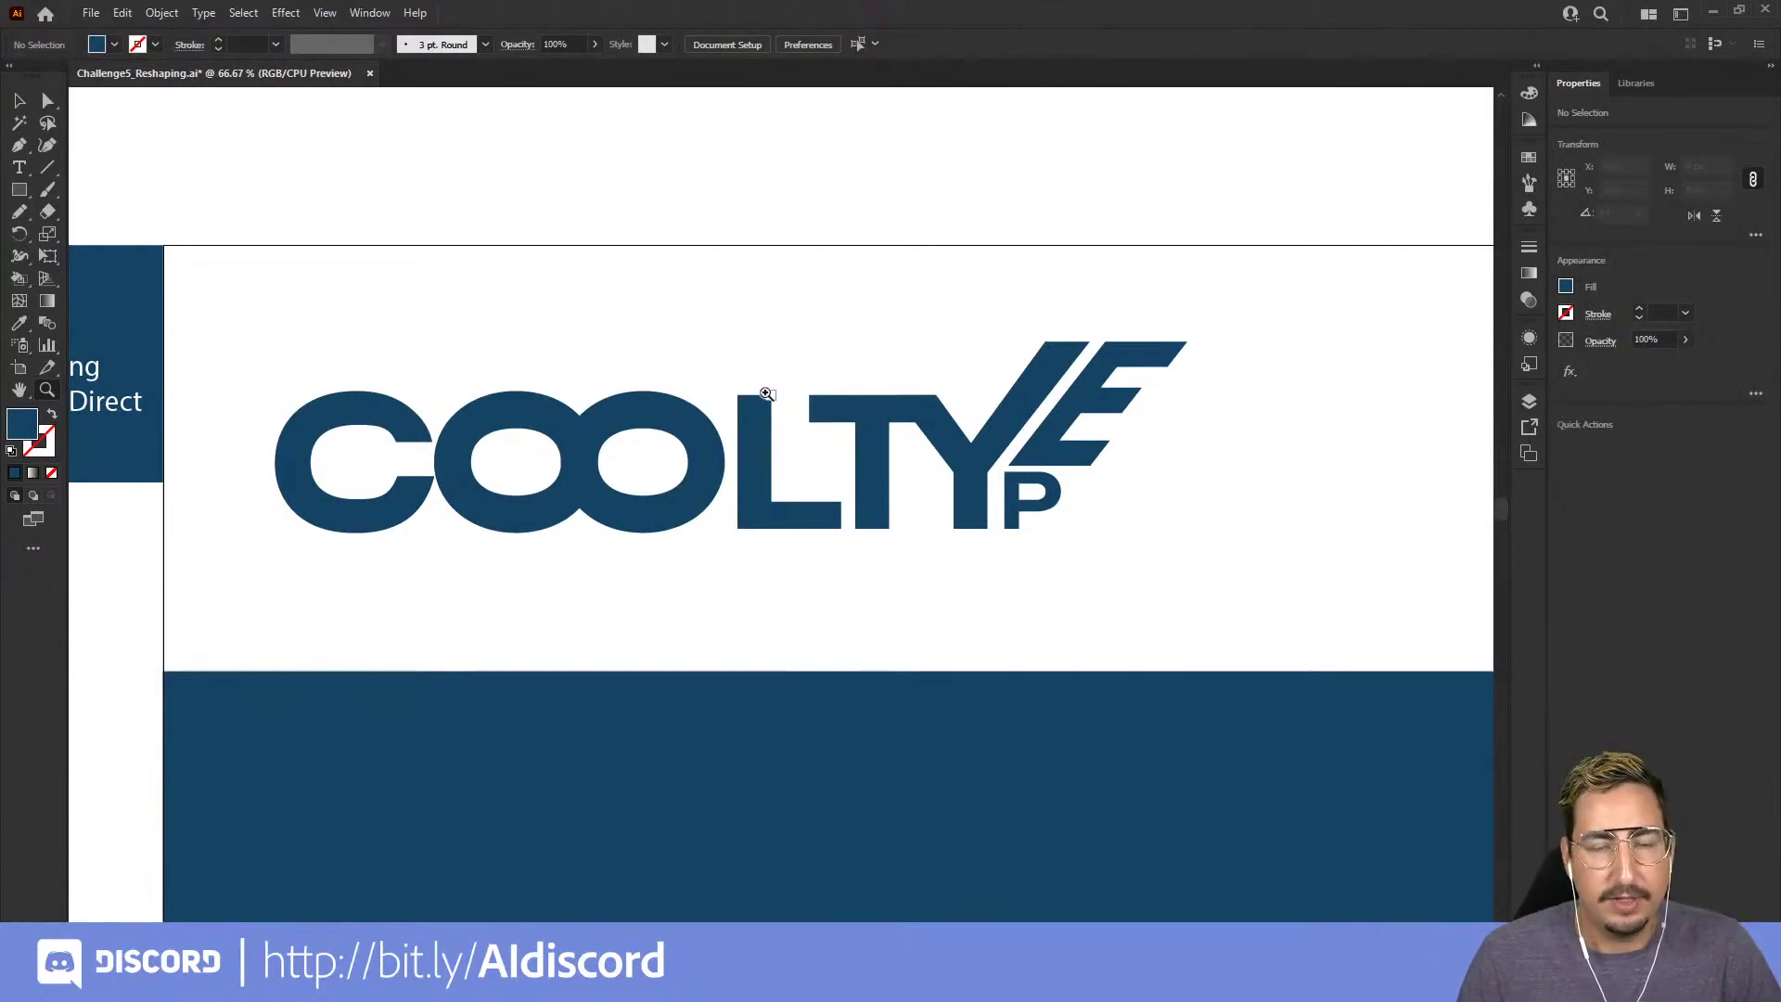
{"action": "left_click", "coordinate": [748, 420]}
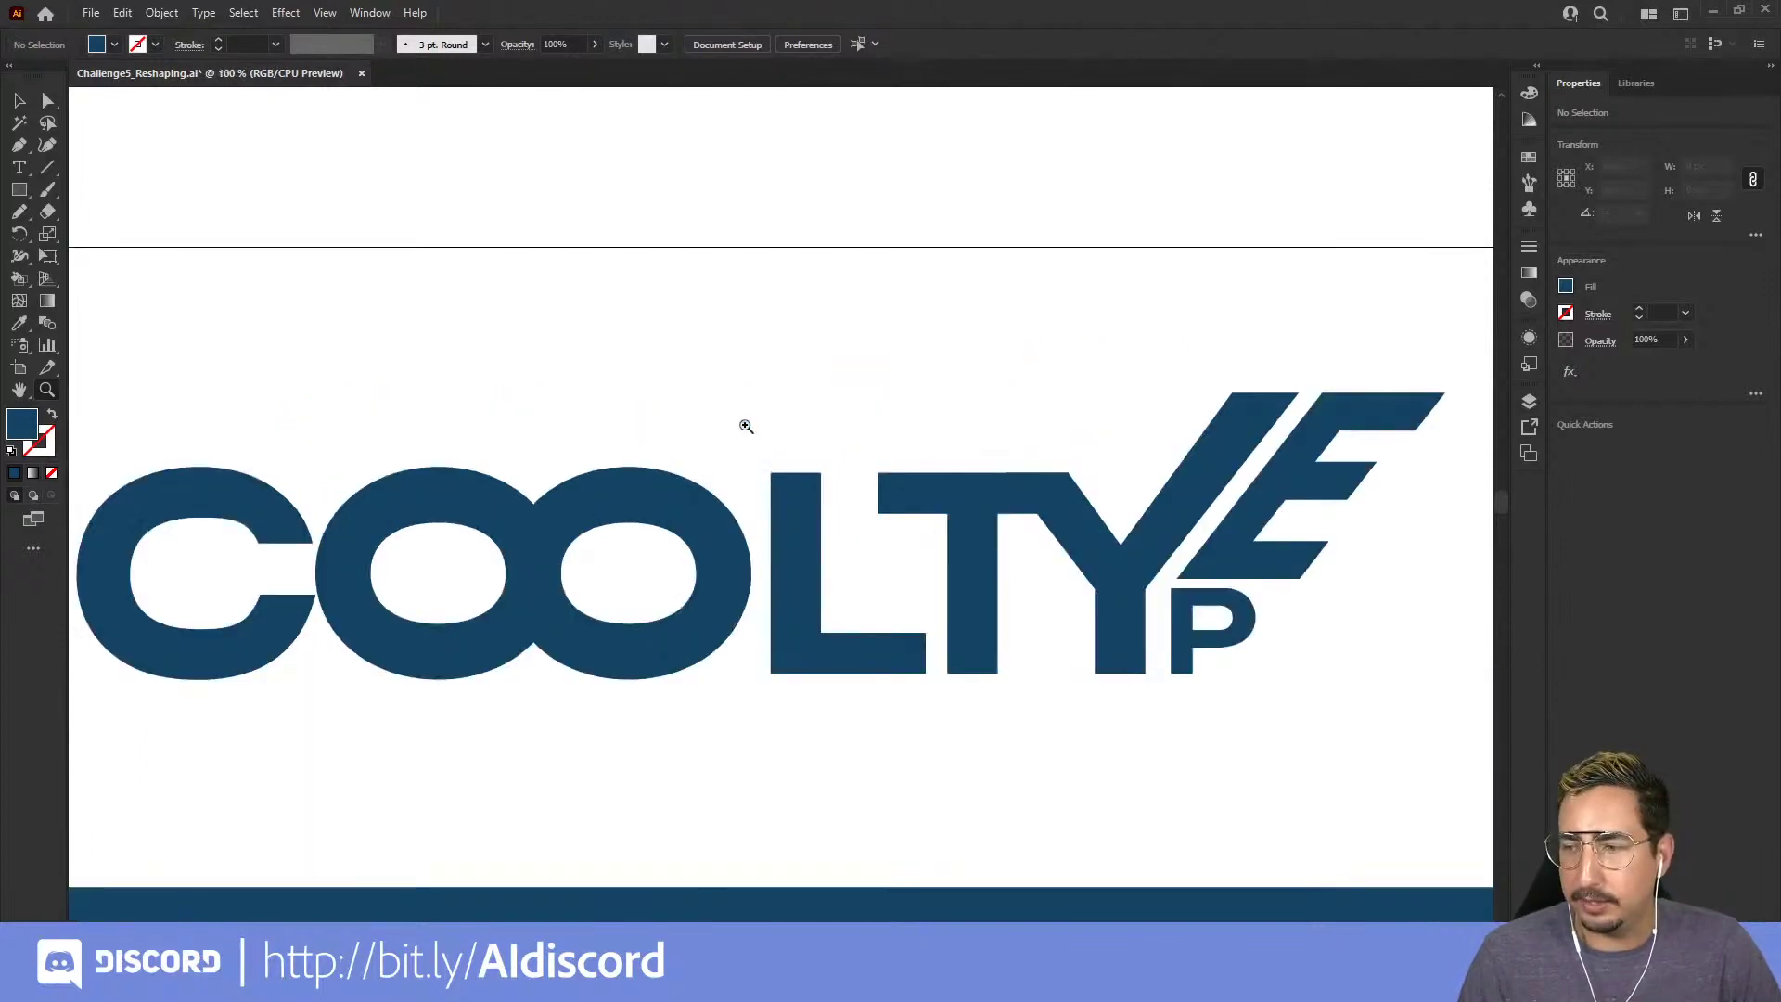
{"action": "left_click_drag", "start_coordinate": [783, 494], "coordinate": [843, 402]}
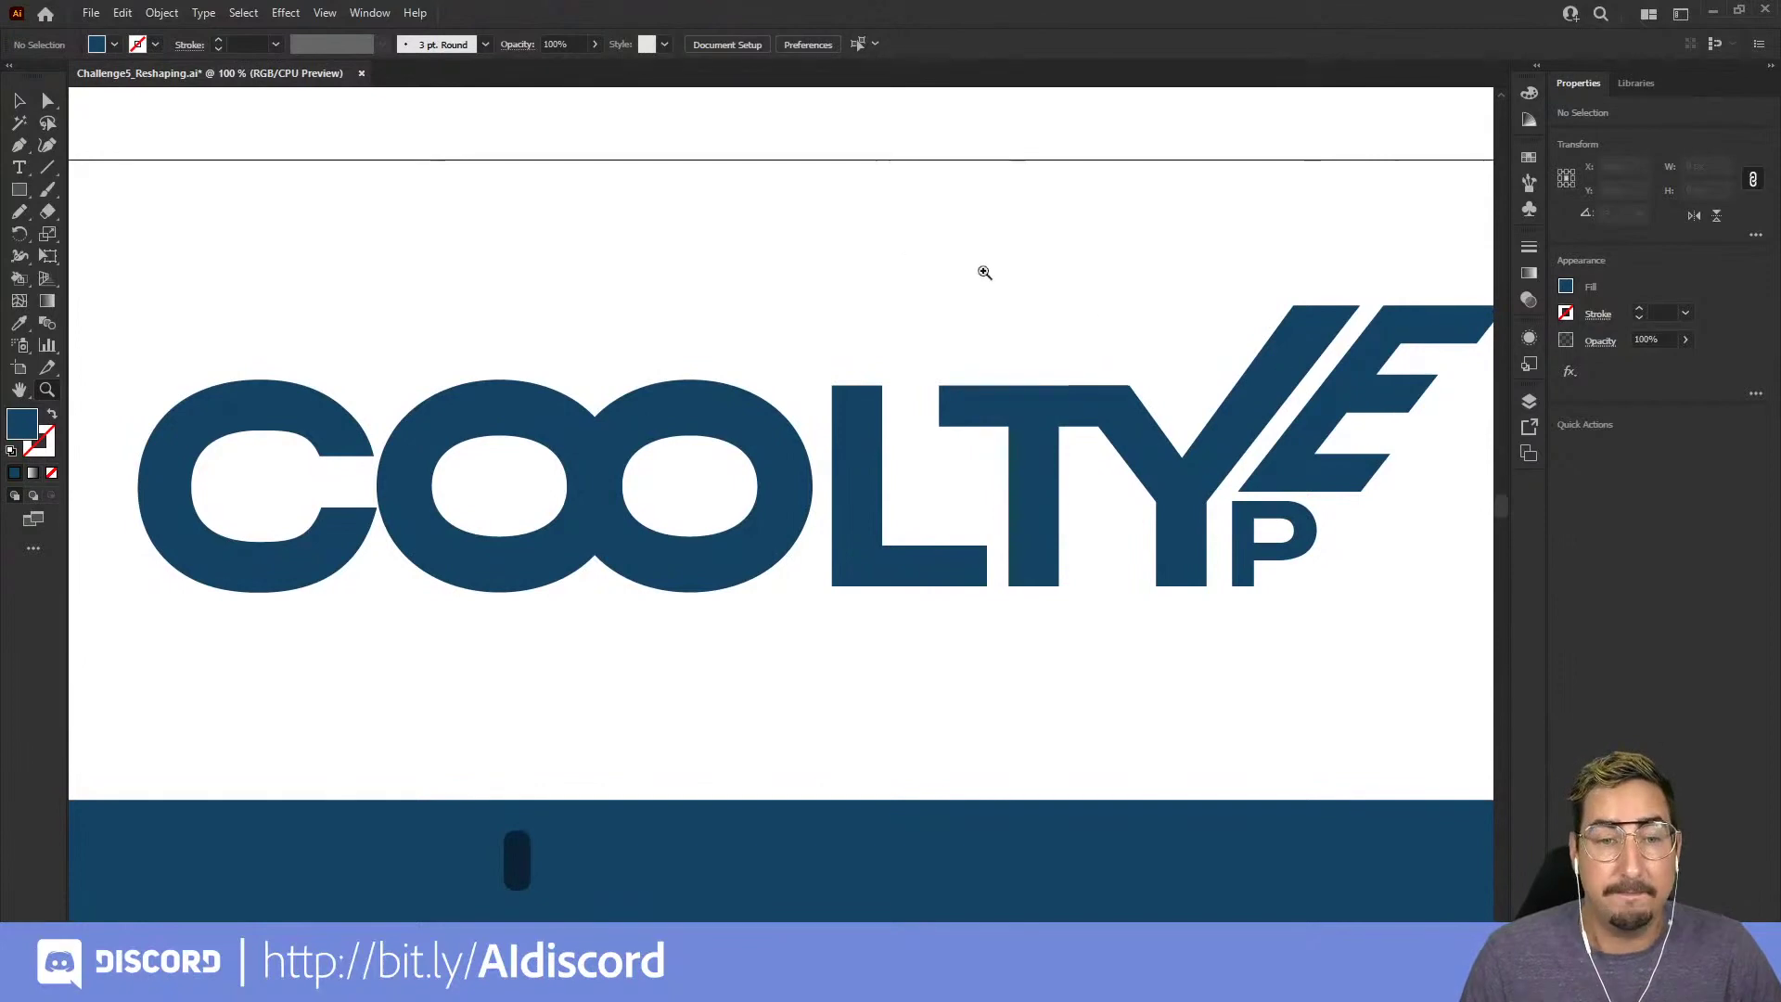
{"action": "key", "text": "ctrl+r"}
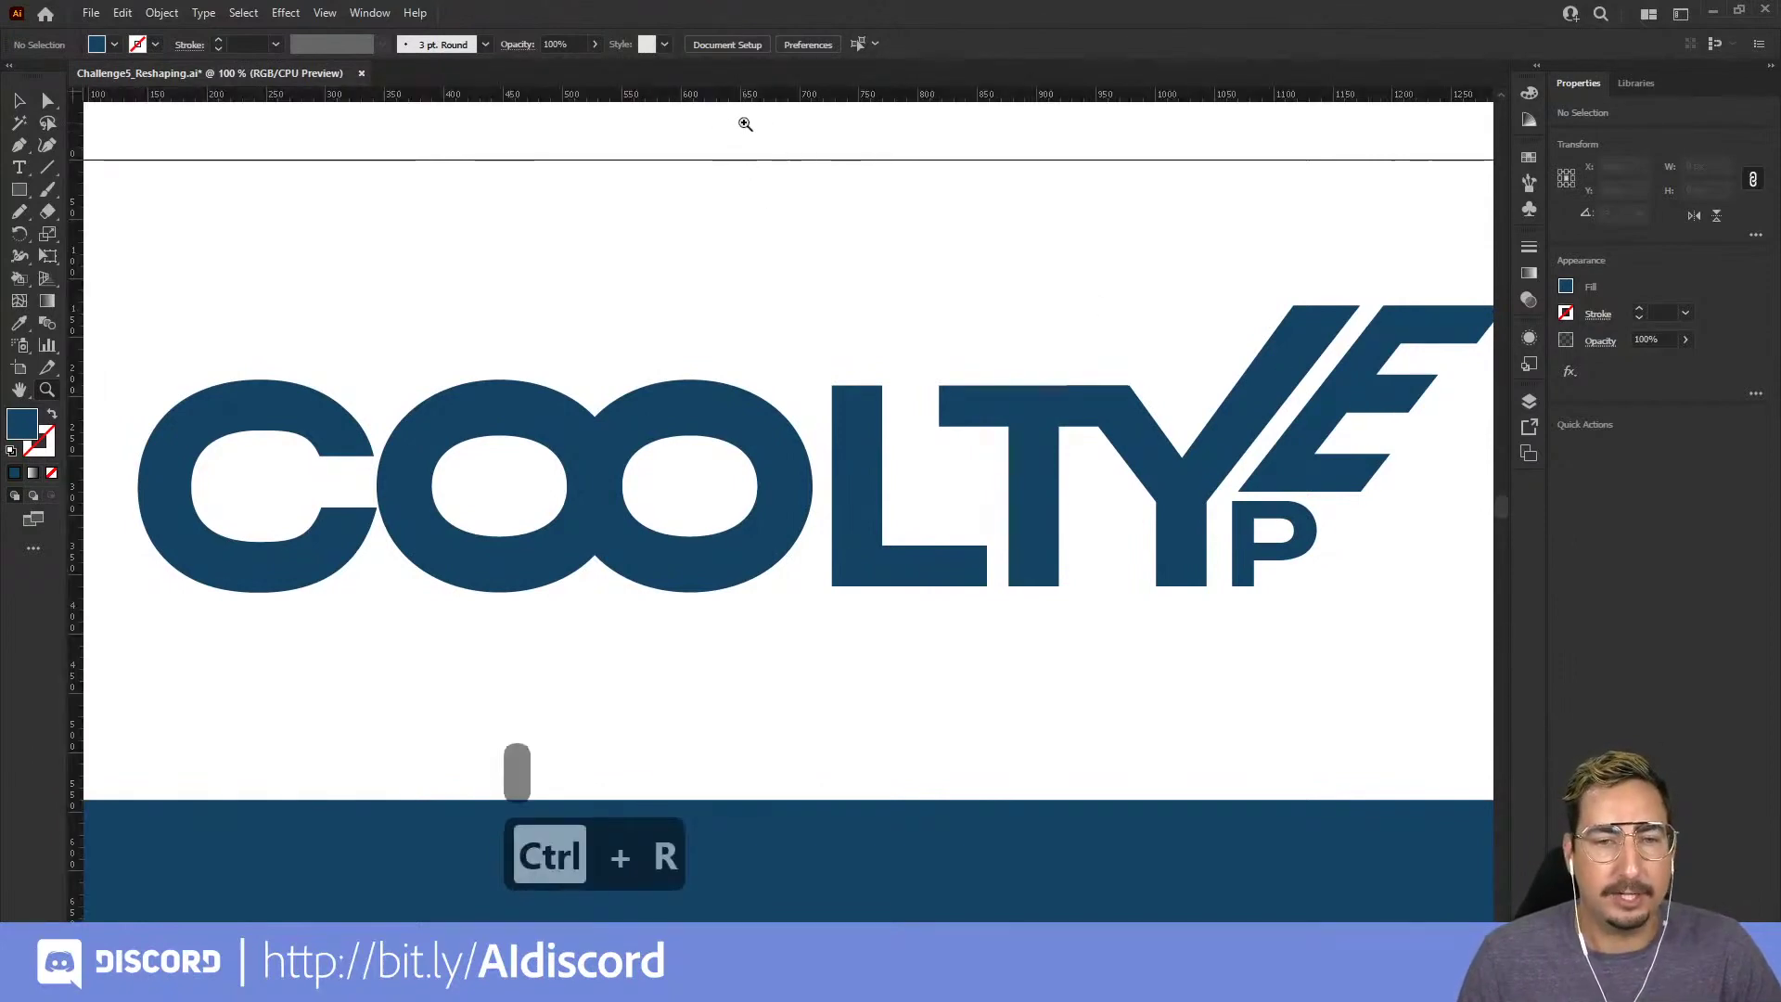
{"action": "left_click", "coordinate": [325, 13]}
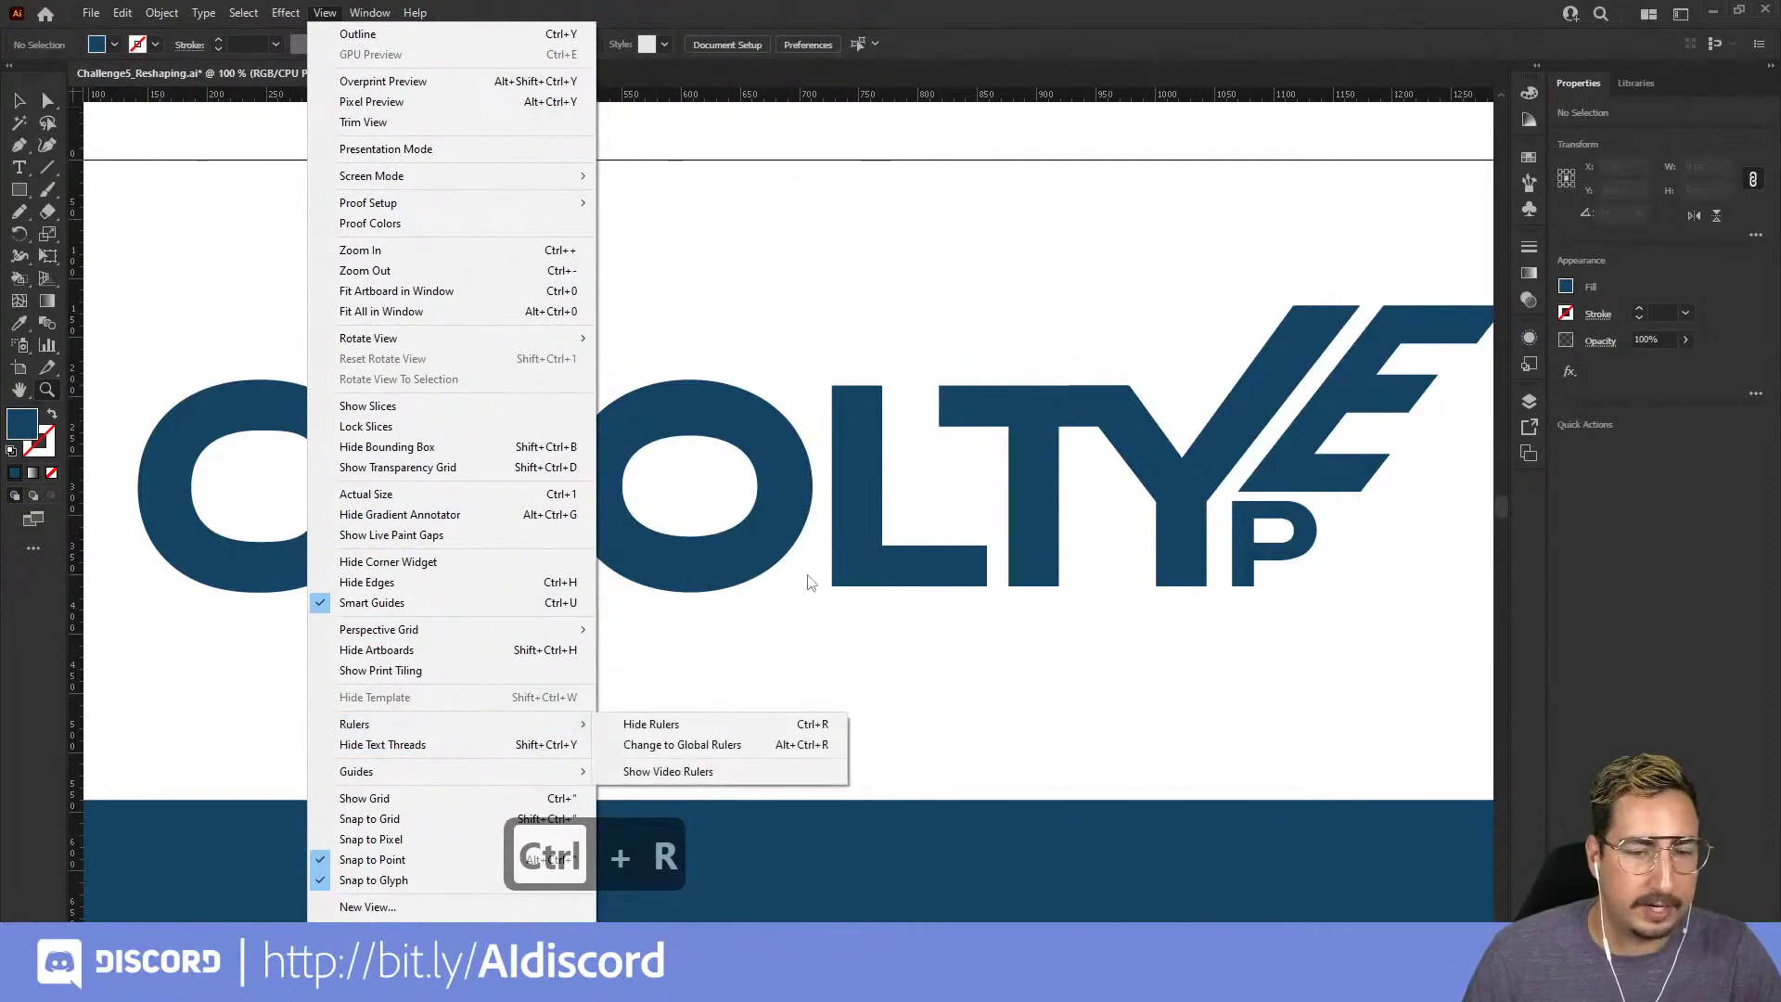
{"action": "left_click", "coordinate": [948, 48]}
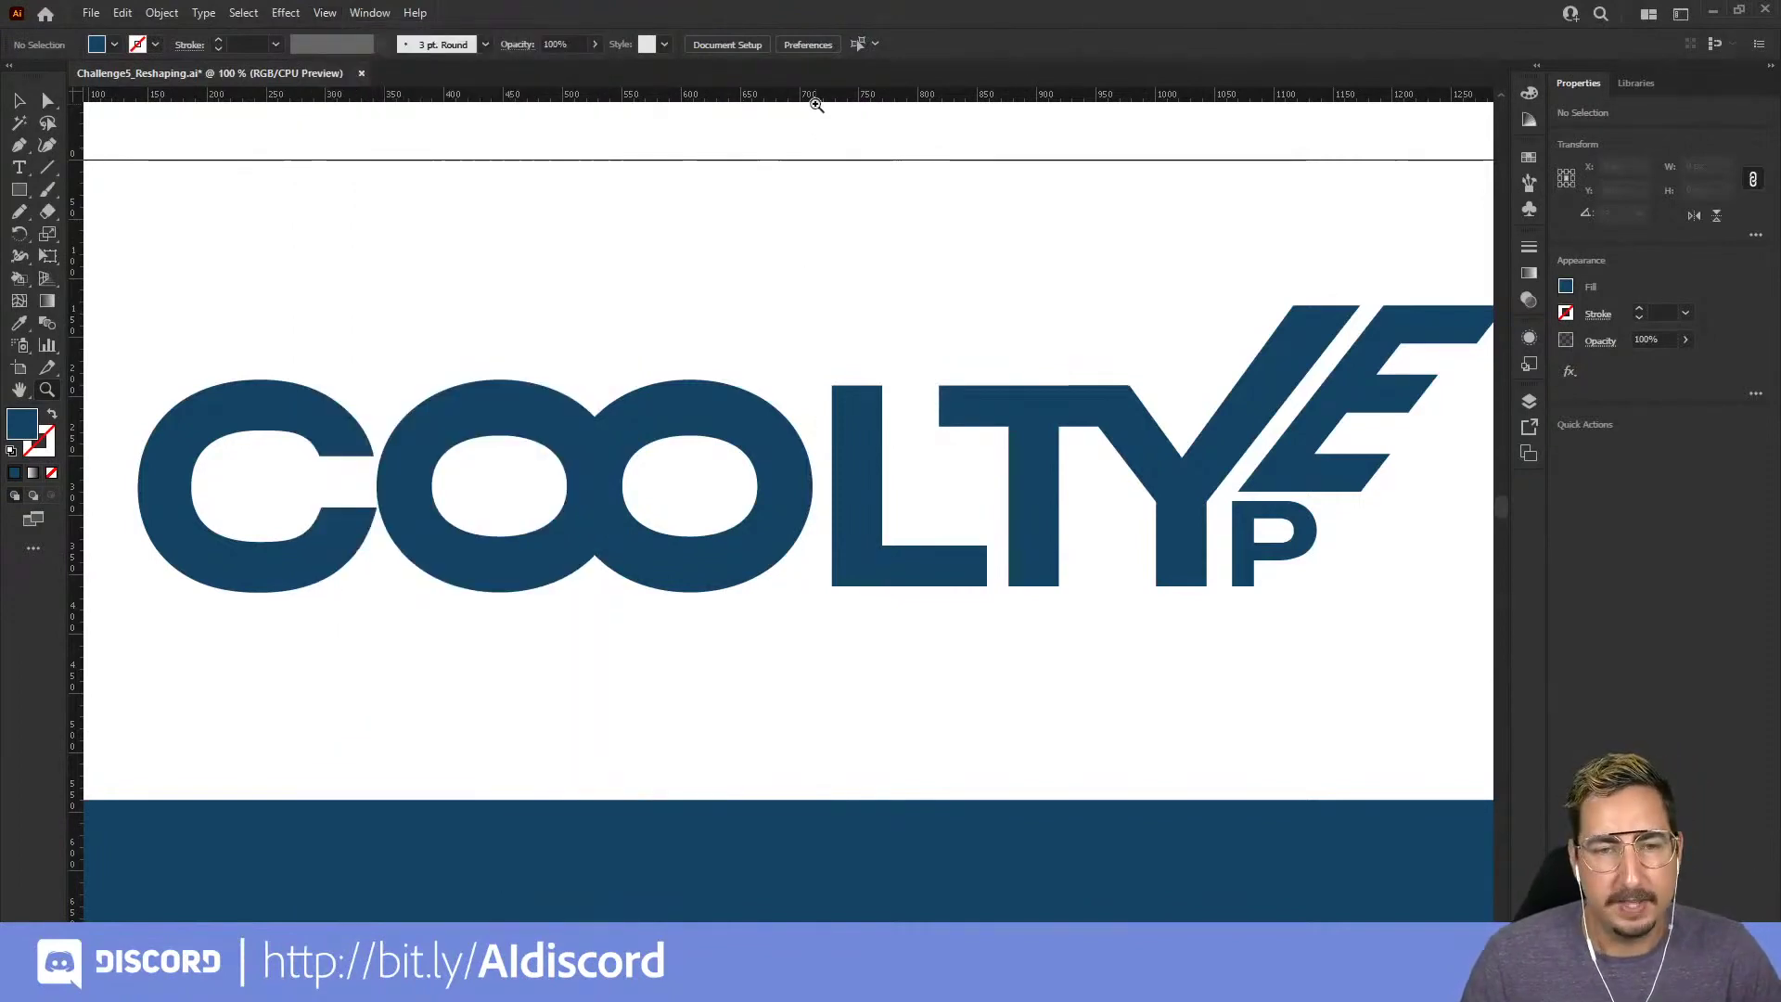
- Place a horizontal guide along the top edge of the L and T, and toggle the guides off and on again
{"action": "left_click_drag", "start_coordinate": [818, 98], "coordinate": [875, 393]}
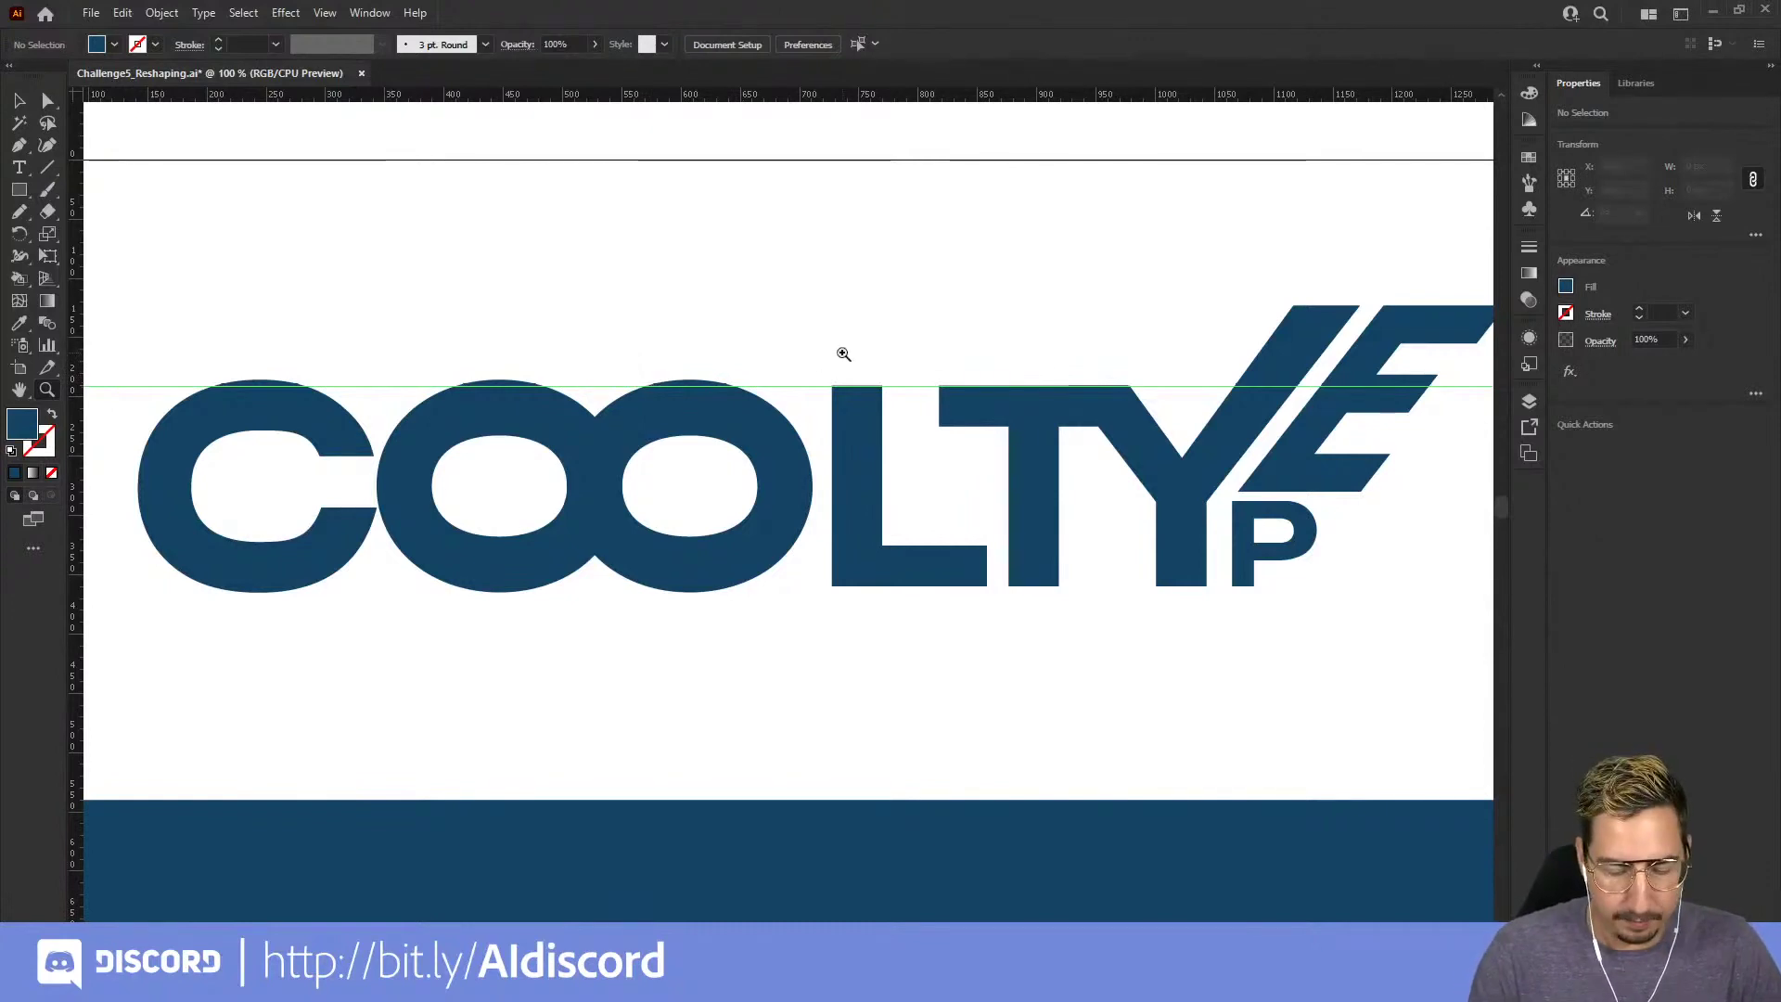
{"action": "key", "text": "ctrl+semicolon"}
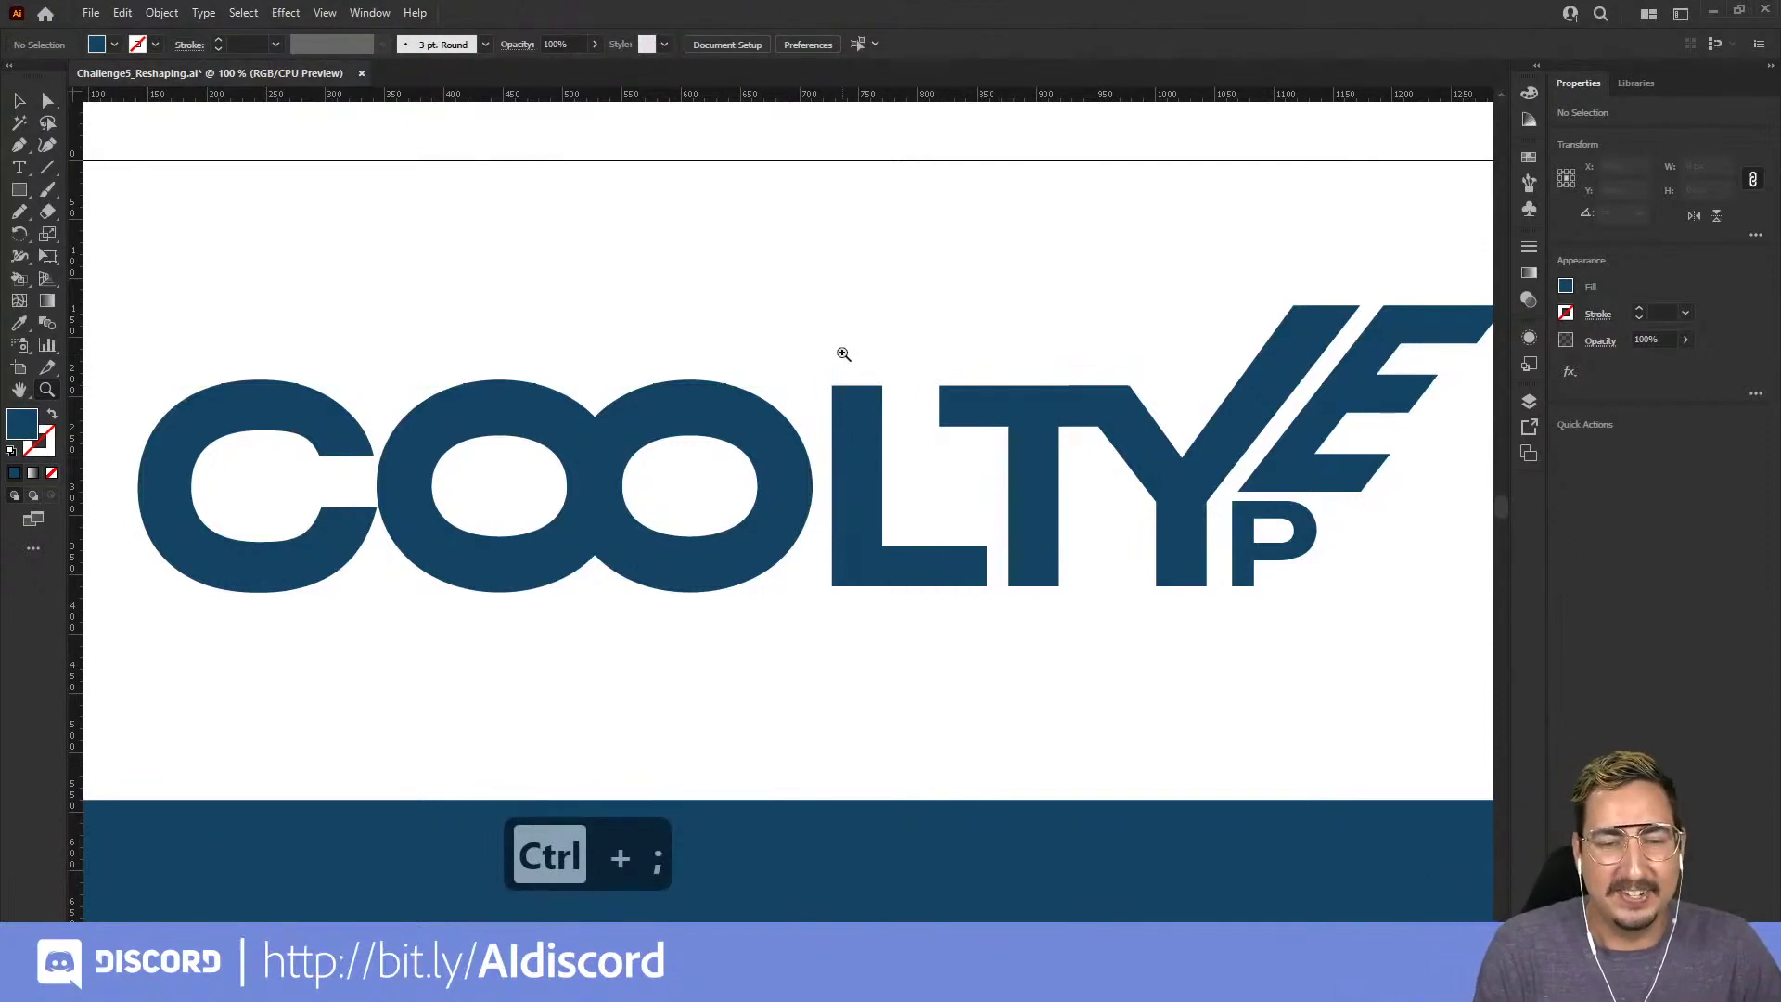
{"action": "key", "text": "ctrl+semicolon"}
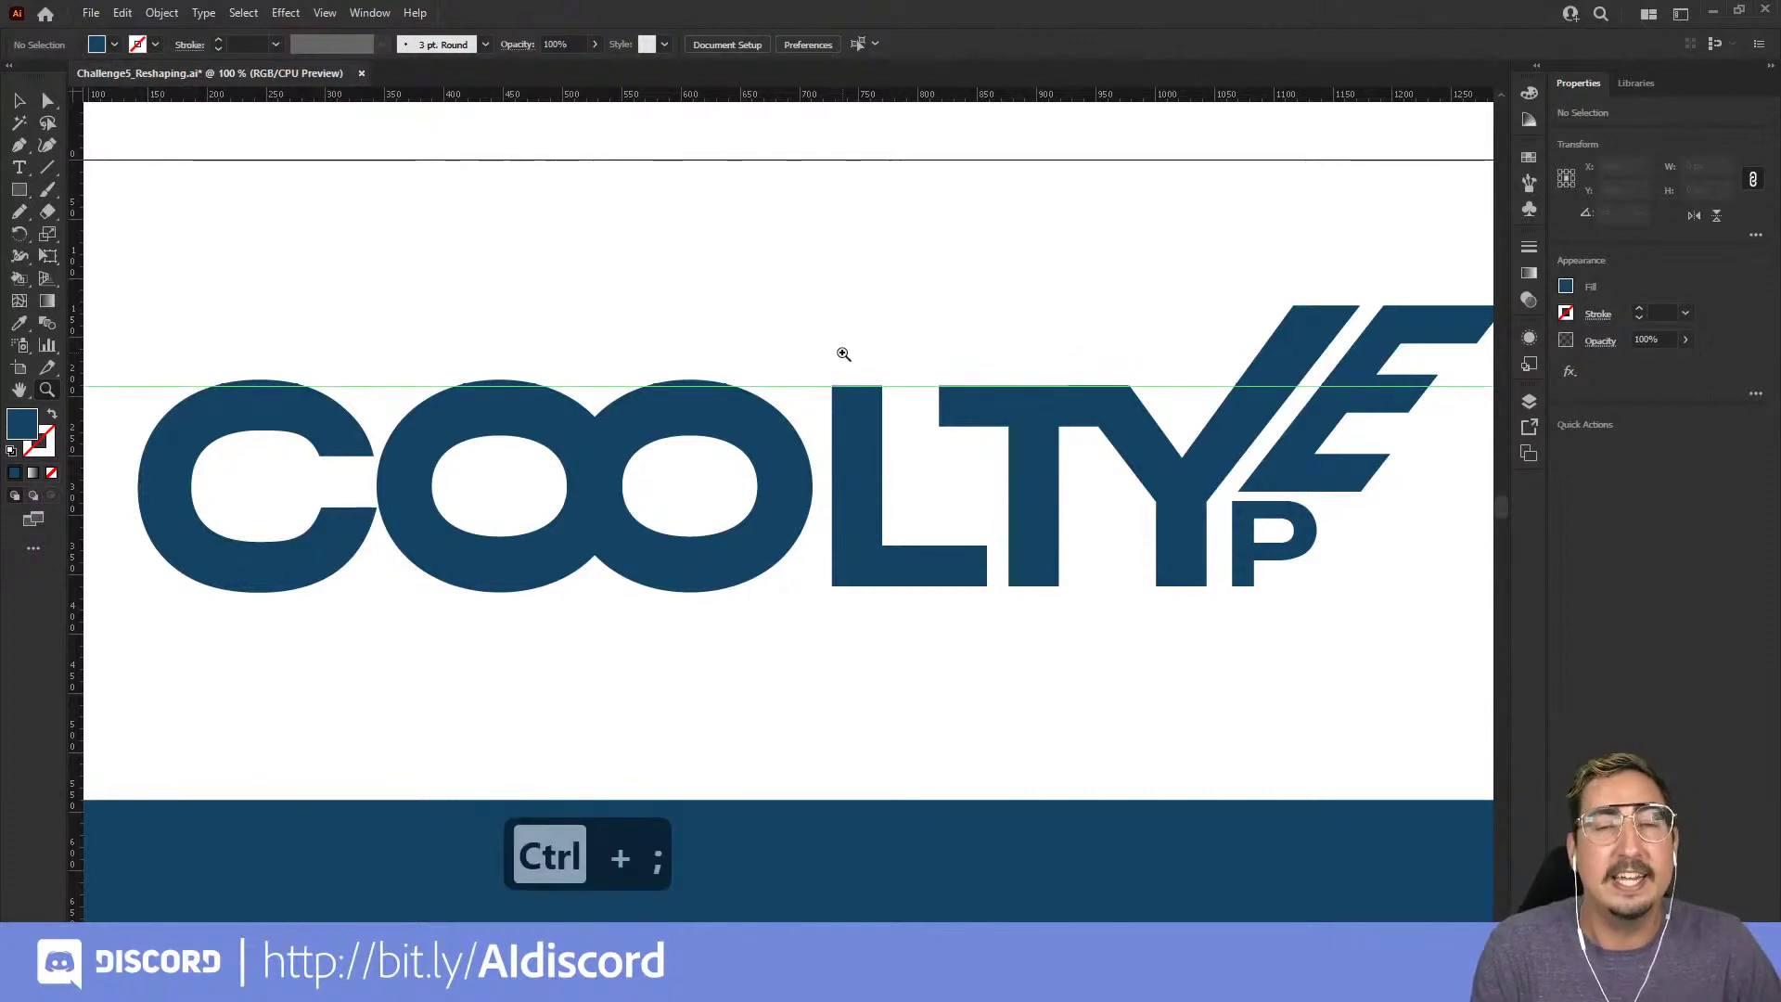
- Hide the guides and review the COOL TYPE lettering on the whole artboard
{"action": "key", "text": "ctrl+semicolon"}
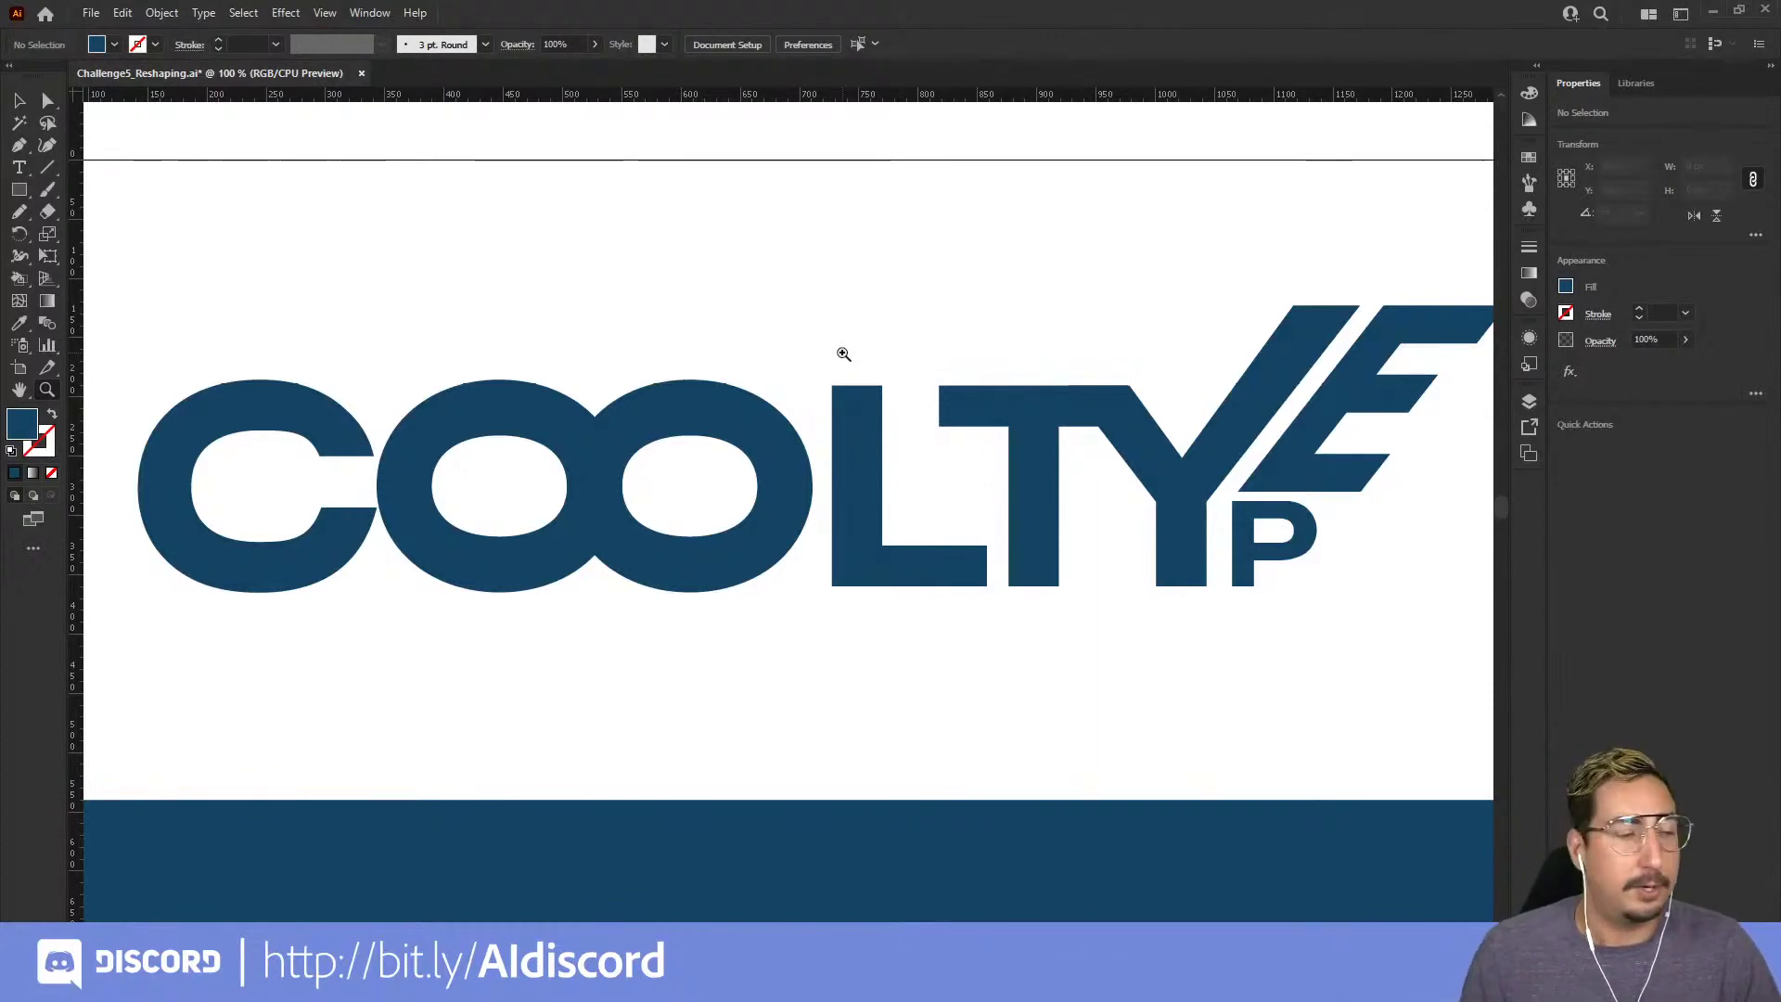
{"action": "key", "text": "z"}
{"action": "left_click", "coordinate": [853, 409], "text": "alt"}
{"action": "left_click", "coordinate": [854, 482], "text": "alt"}
{"action": "left_click_drag", "start_coordinate": [872, 486], "coordinate": [876, 268]}
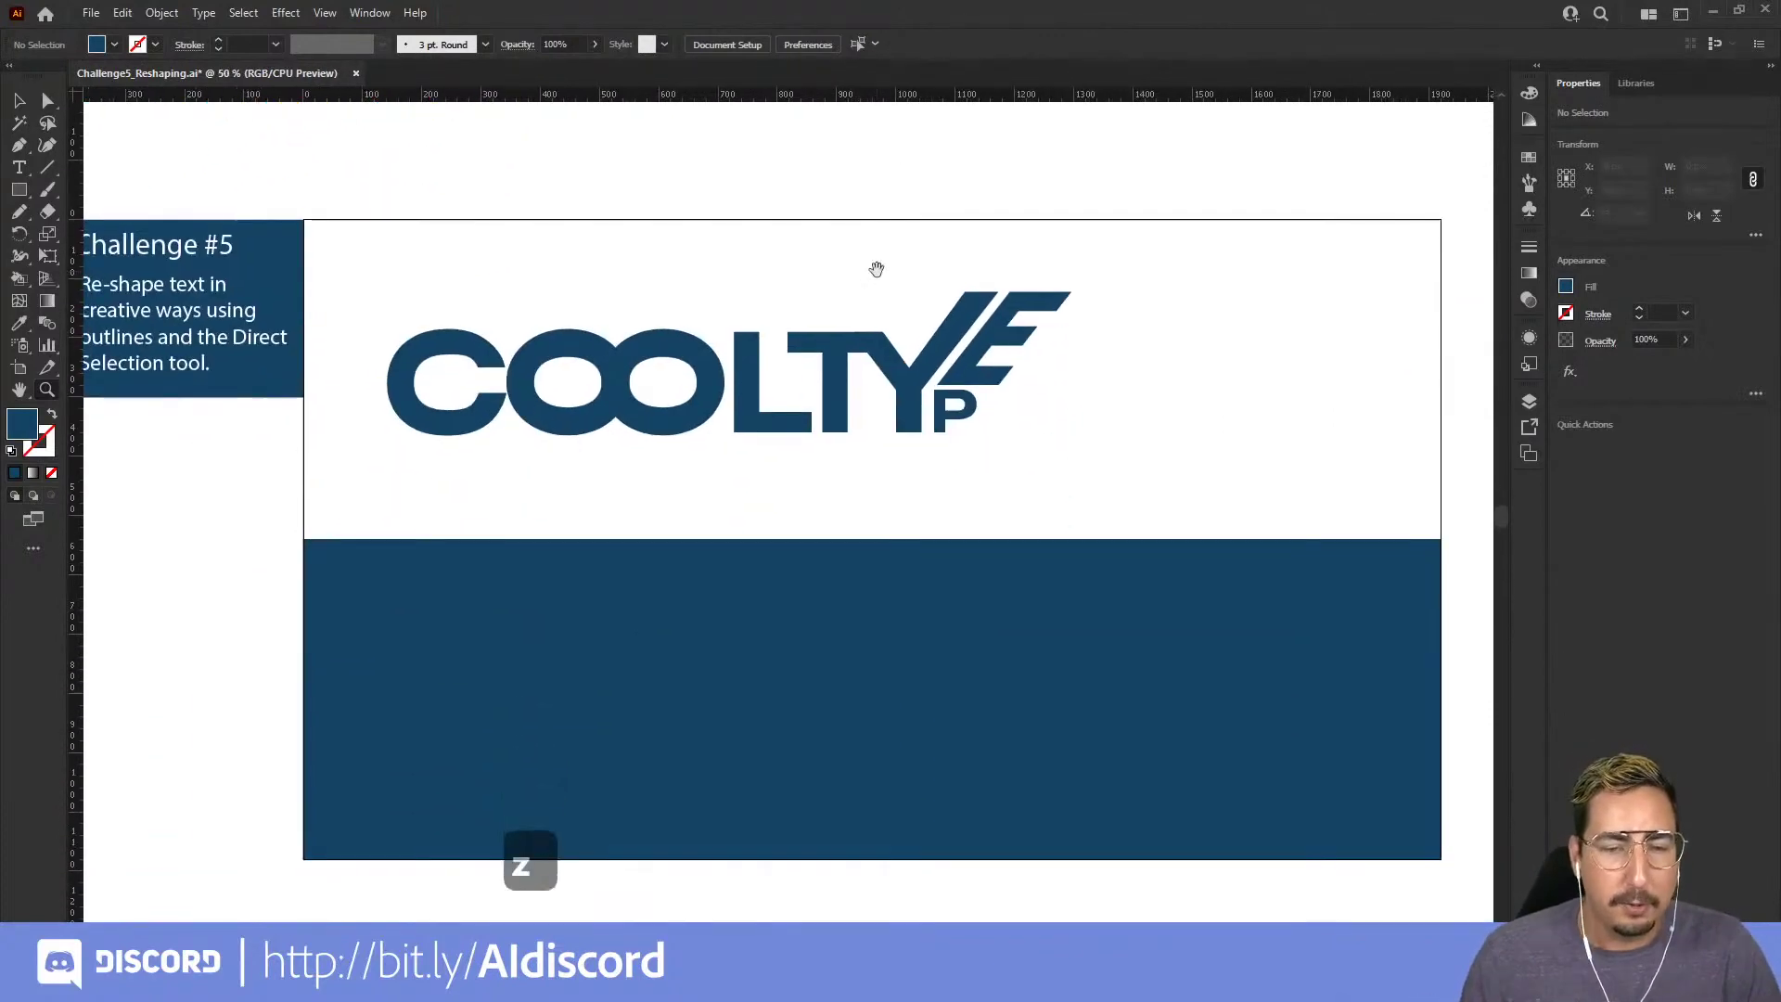
- Expand the object and fill of the DAFFY TAFFY! text above the artboard into outlines, and ungroup the letters
{"action": "left_click_drag", "start_coordinate": [582, 335], "coordinate": [723, 631]}
{"action": "key", "text": "v"}
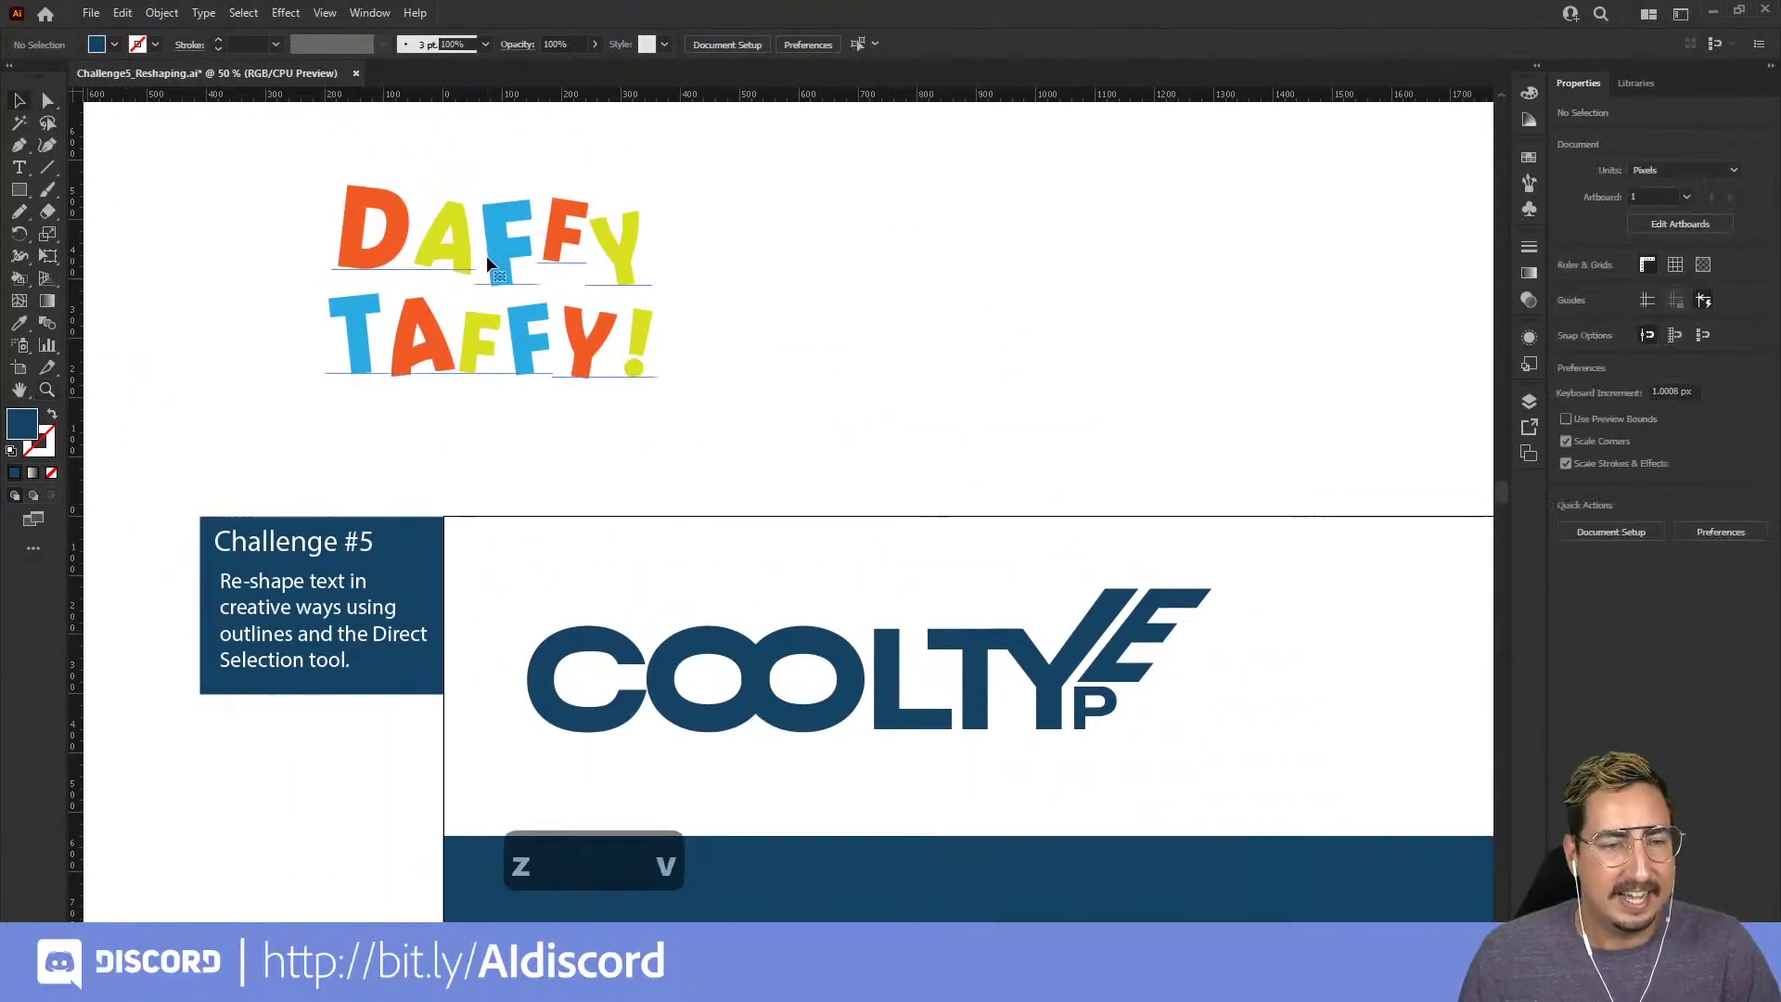
{"action": "left_click", "coordinate": [603, 329]}
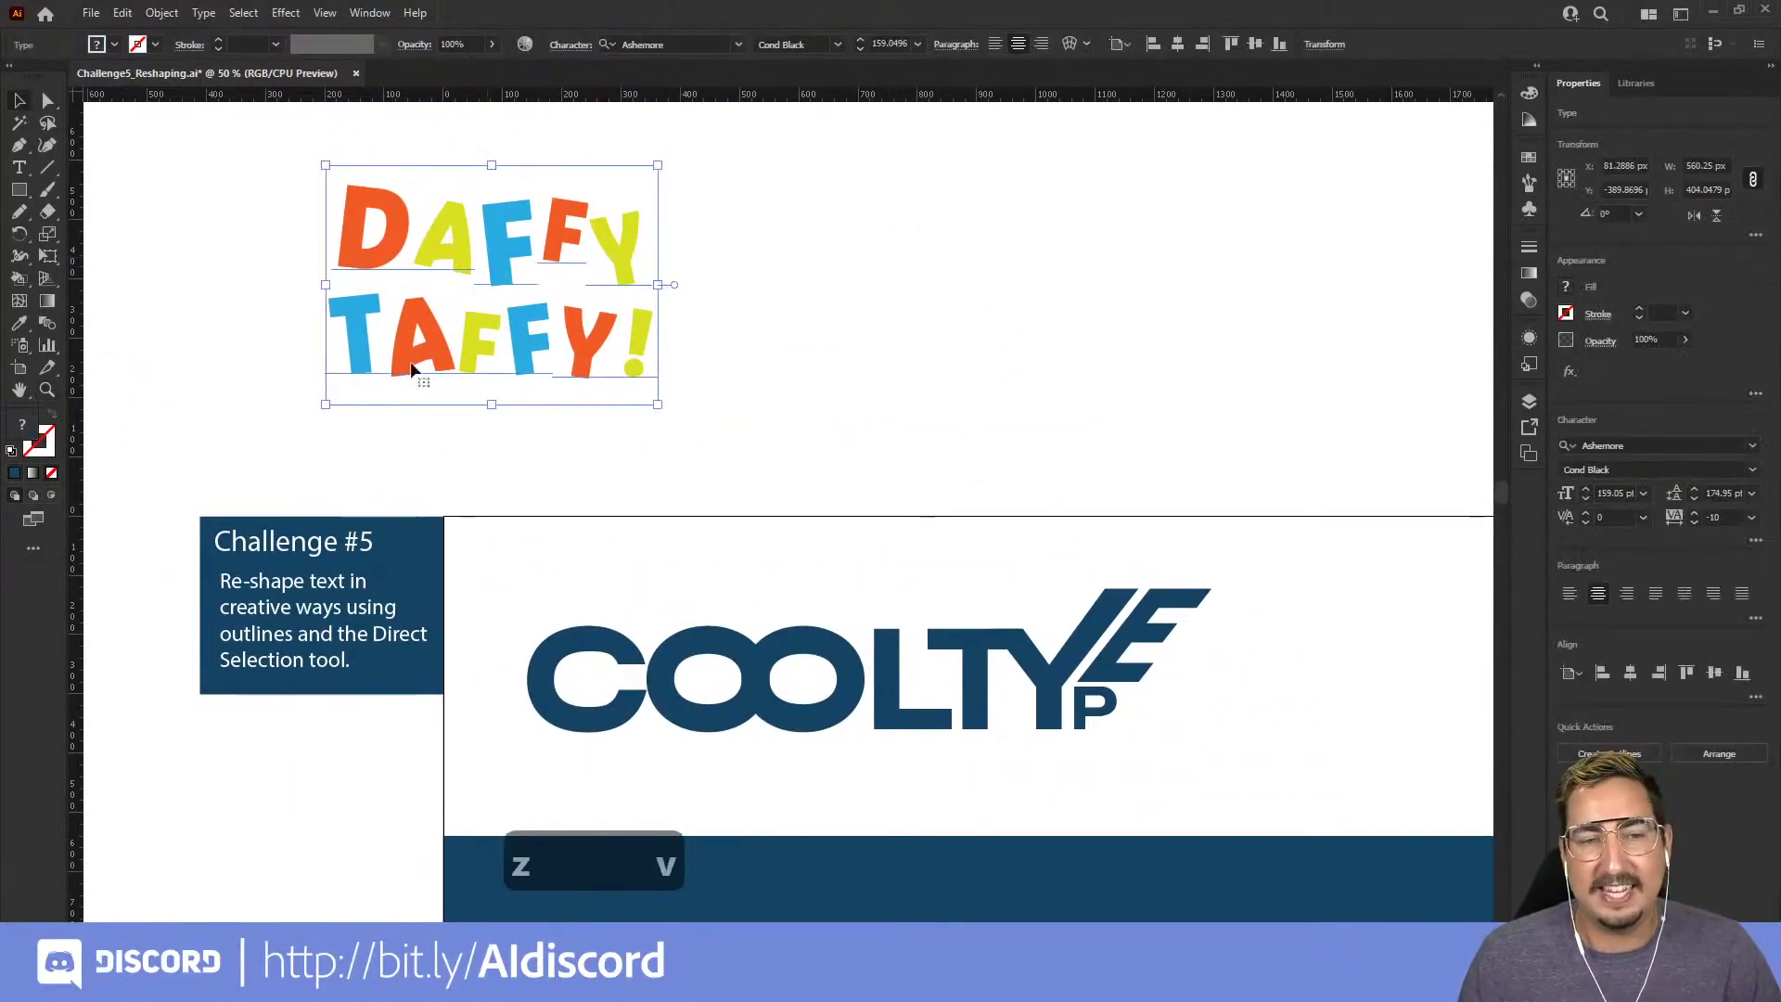
{"action": "key", "text": "z"}
{"action": "left_click", "coordinate": [604, 329]}
{"action": "left_click", "coordinate": [823, 470]}
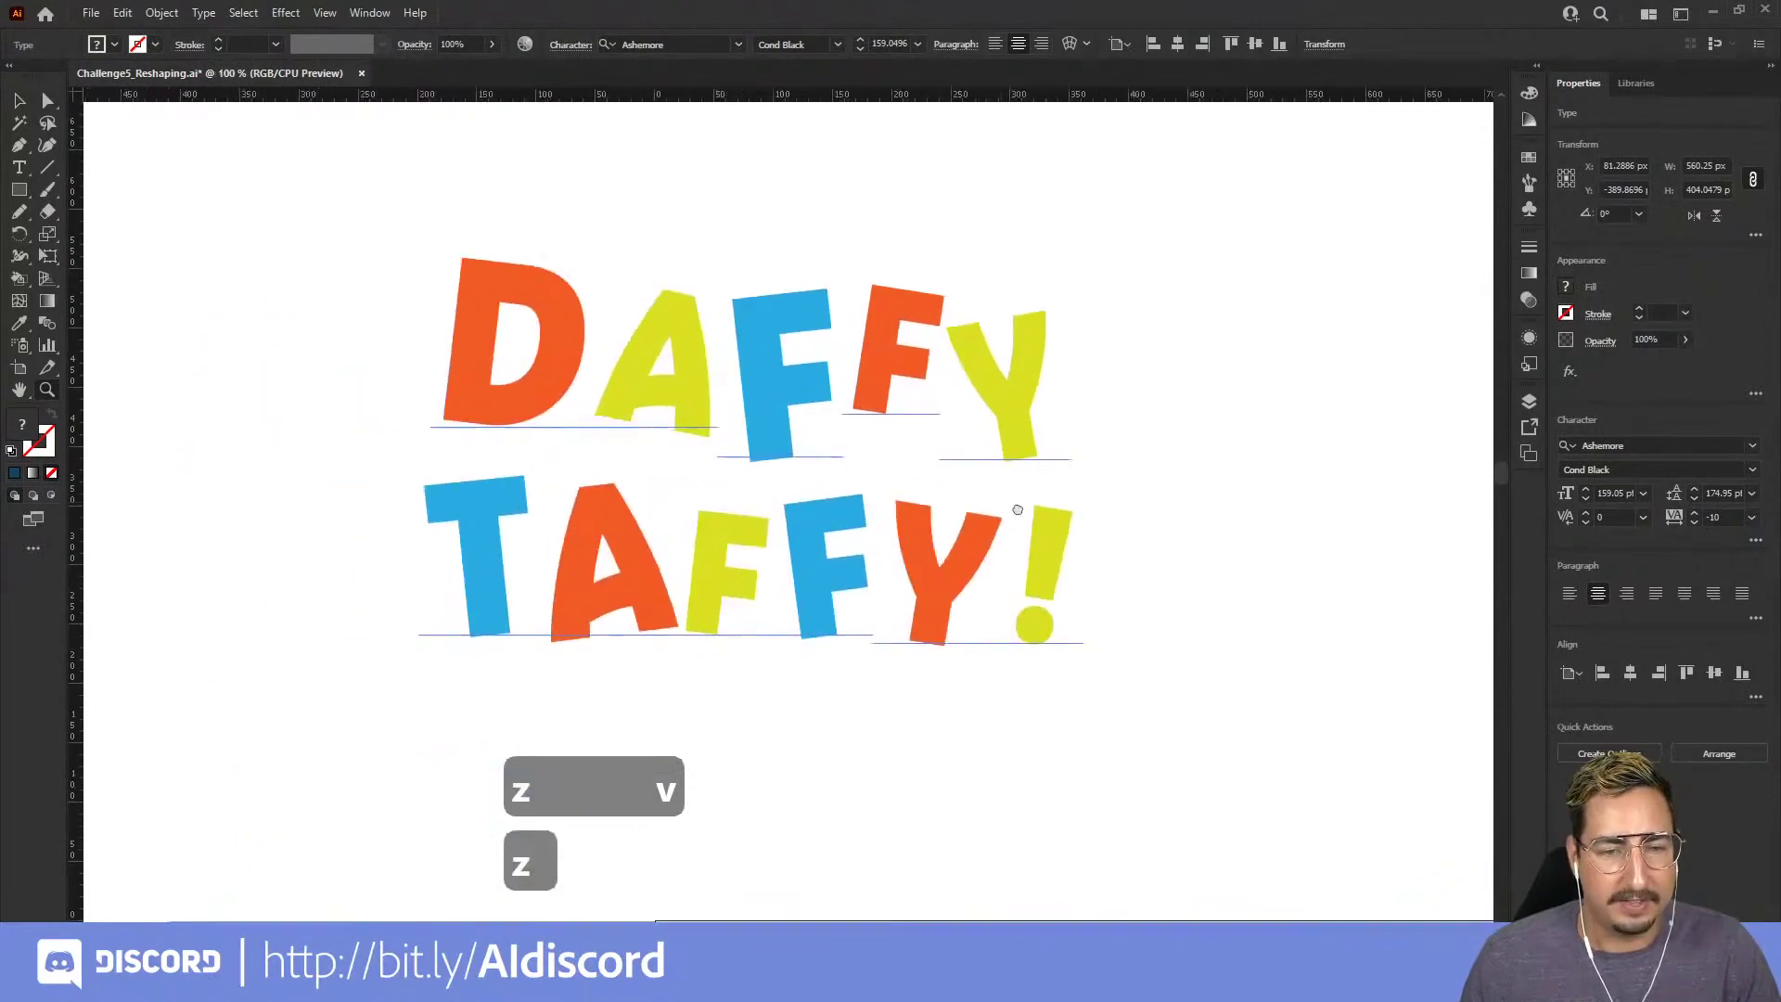
{"action": "key", "text": "v"}
{"action": "left_click", "coordinate": [158, 13]}
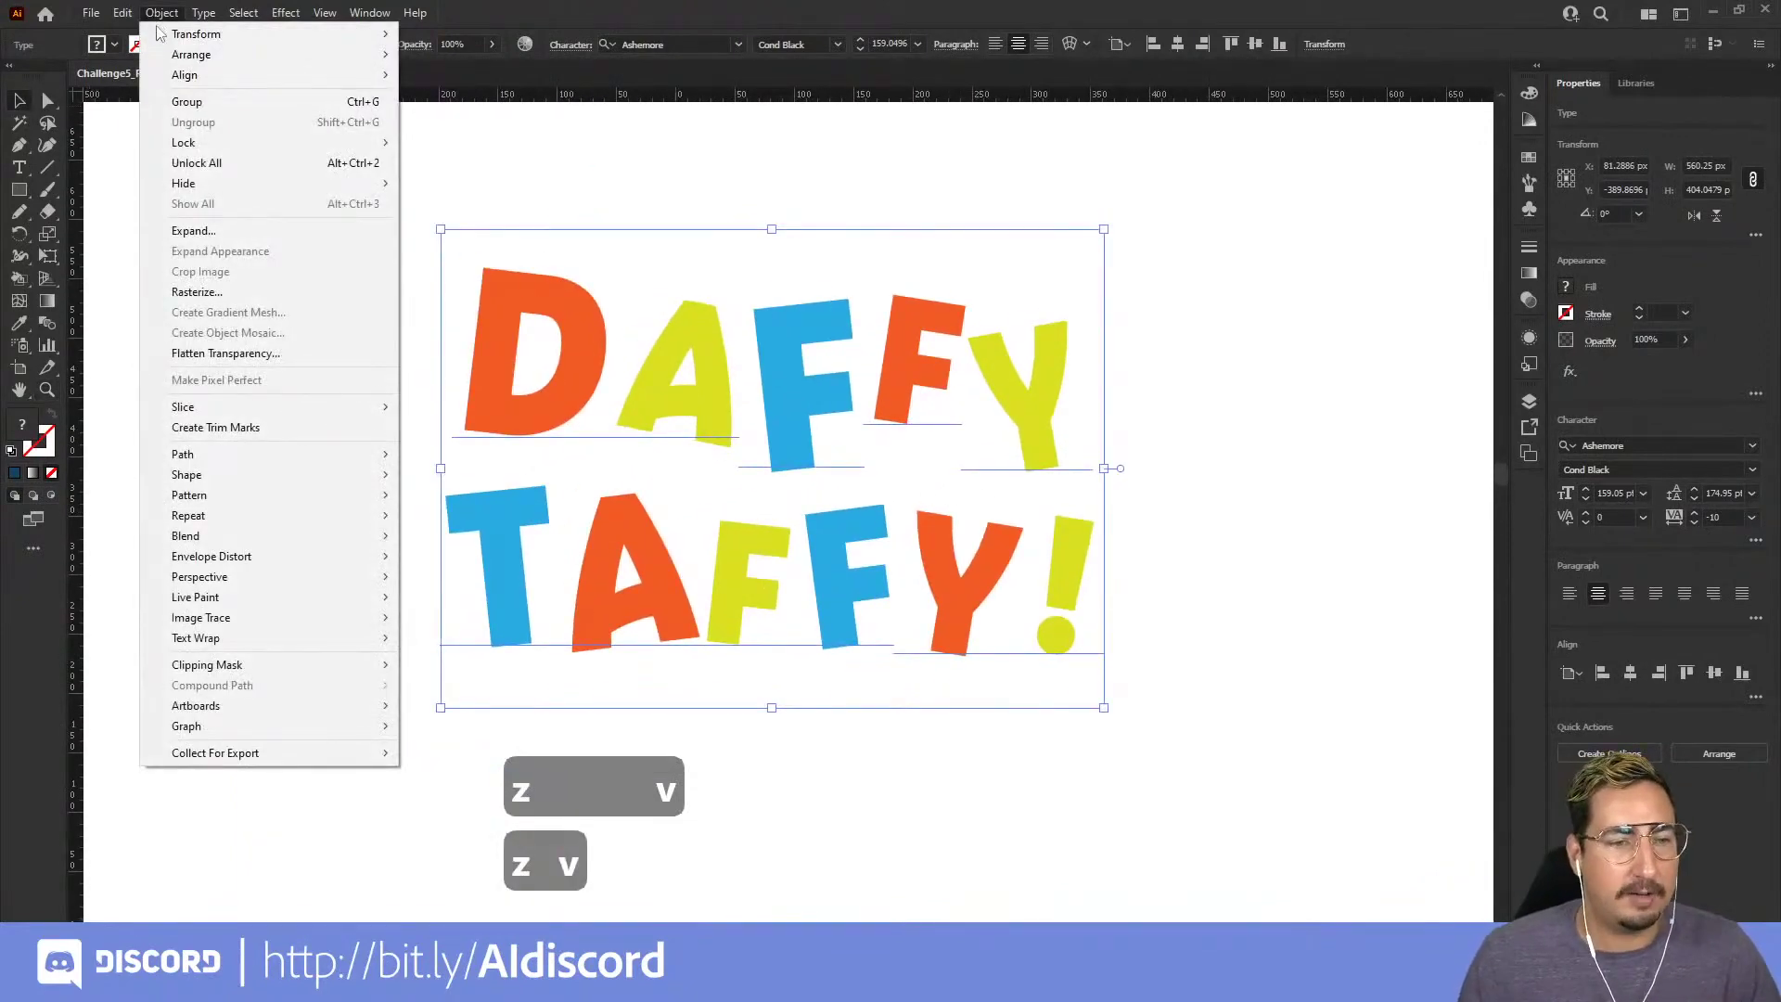
{"action": "left_click", "coordinate": [219, 234]}
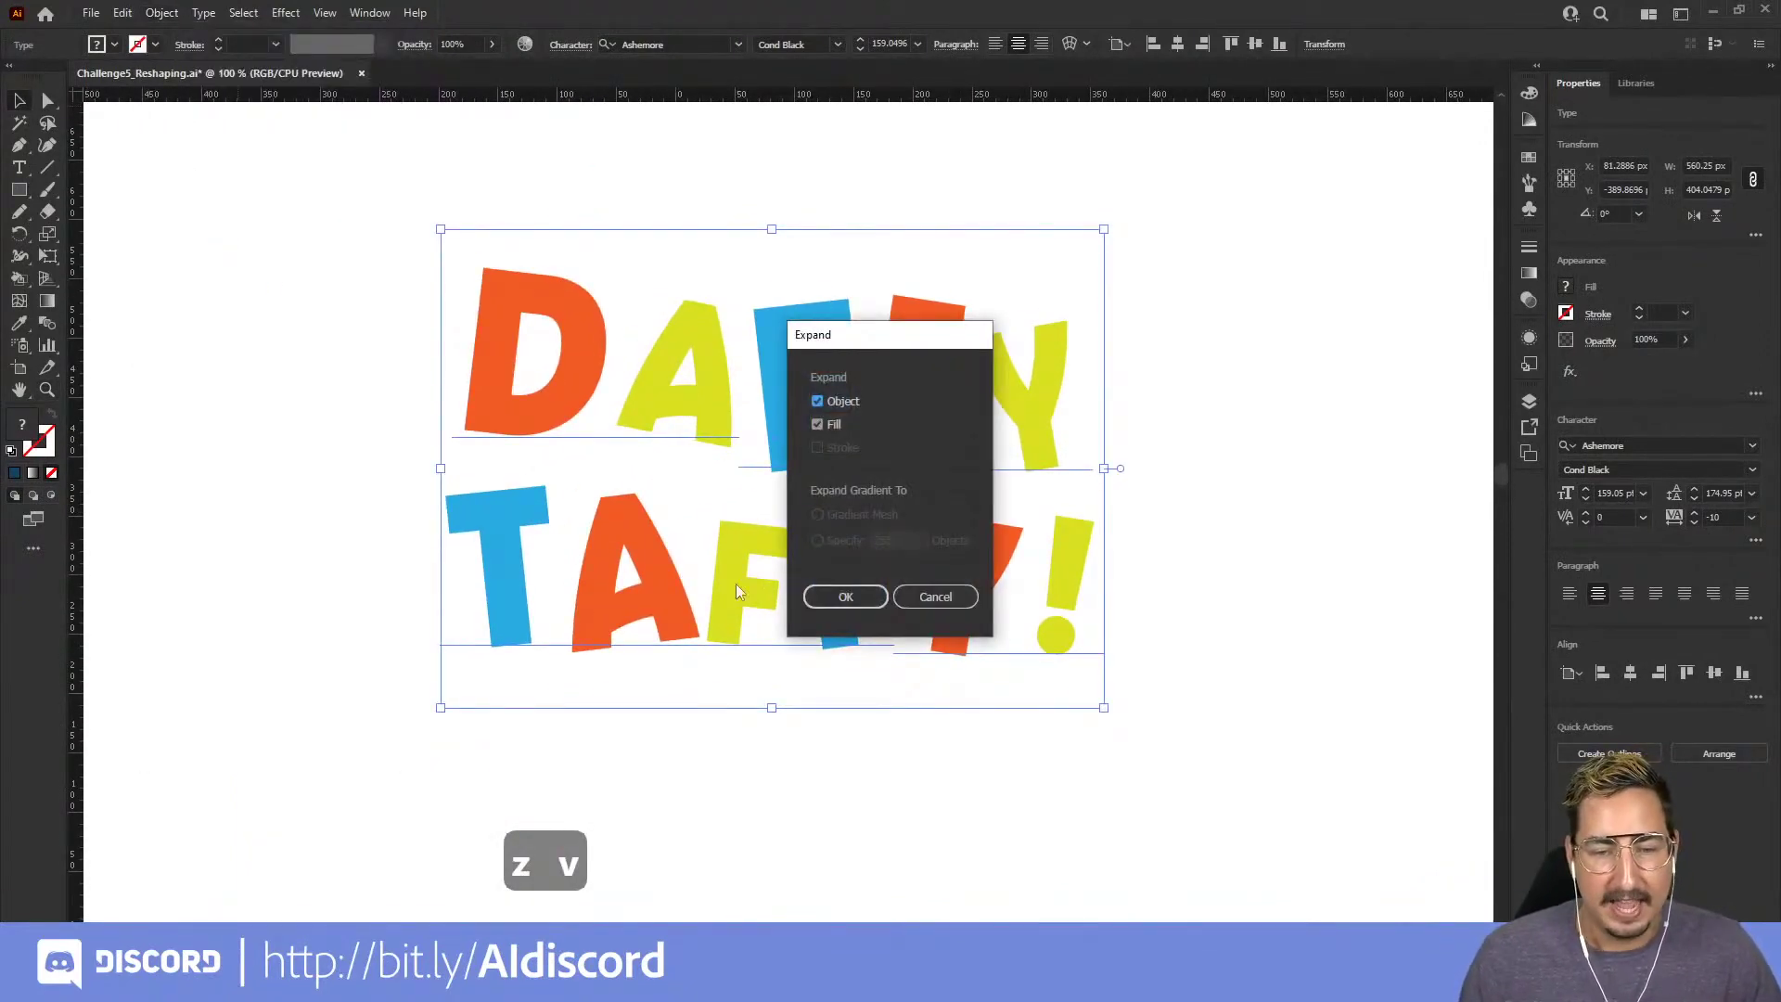
{"action": "left_click", "coordinate": [839, 598]}
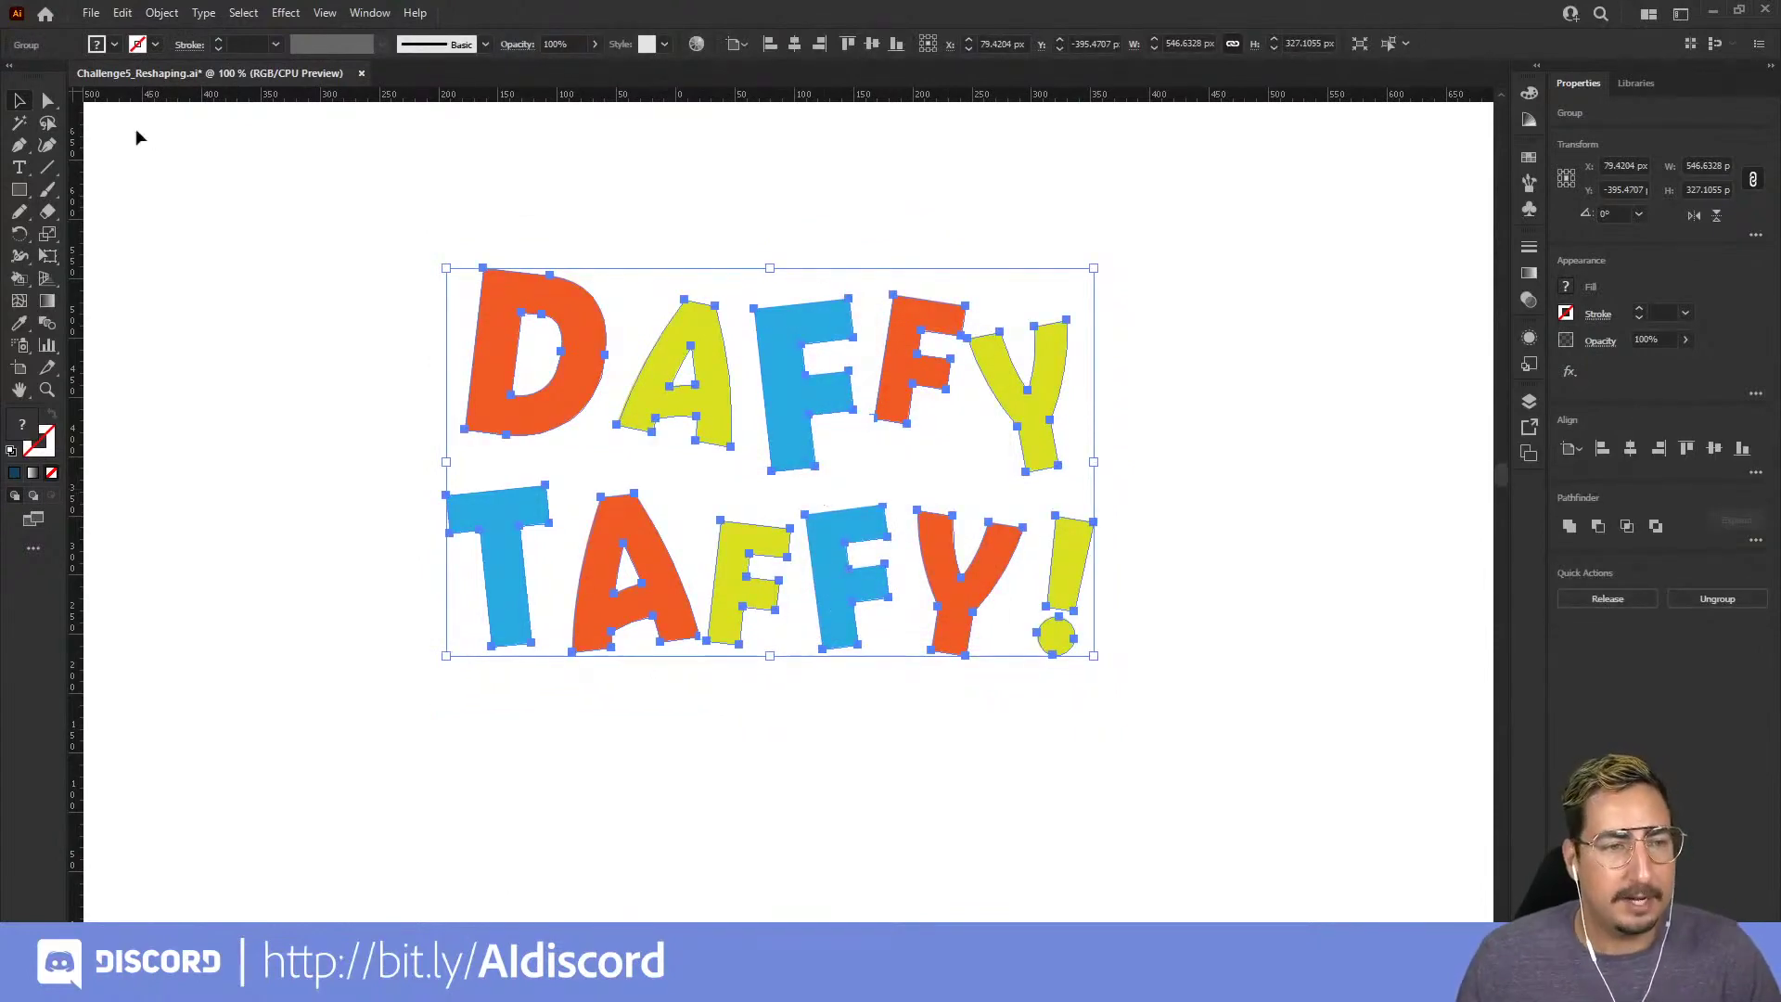
{"action": "right_click", "coordinate": [545, 289]}
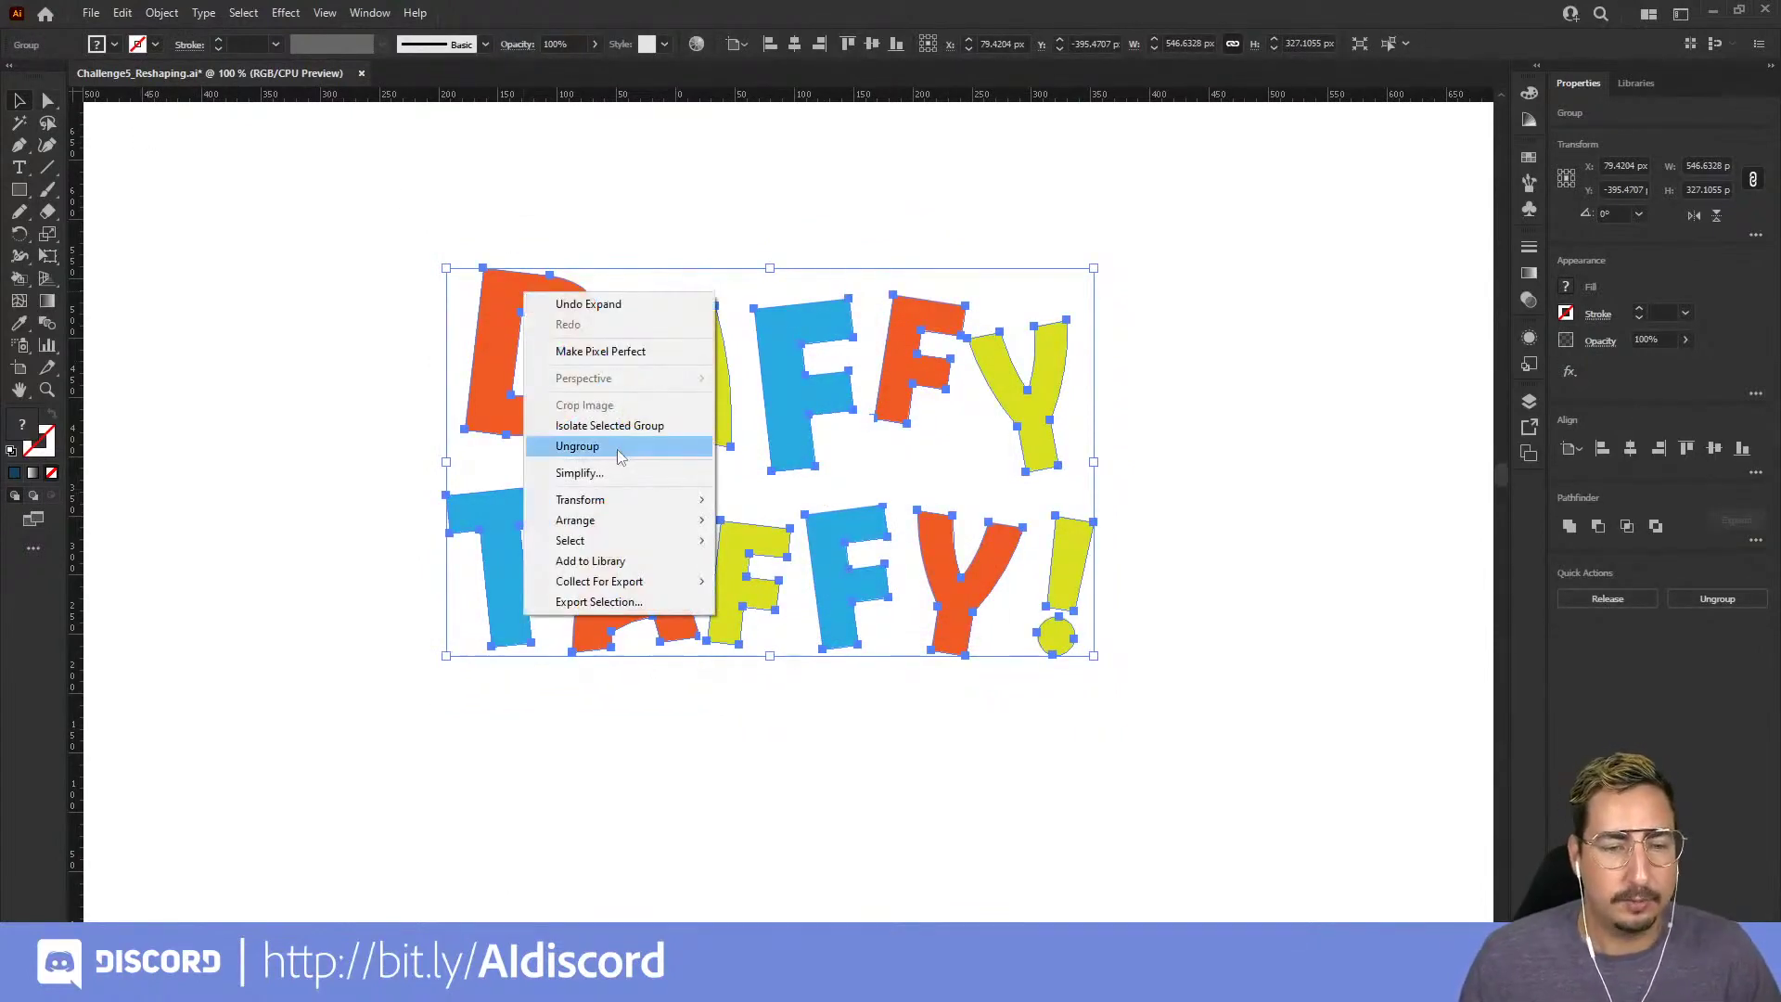
{"action": "left_click", "coordinate": [616, 447]}
- Move the D of DAFFY slightly right and enlarge its blue F to about 102 by 162 px
{"action": "left_click", "coordinate": [612, 366]}
{"action": "left_click_drag", "start_coordinate": [588, 330], "coordinate": [602, 331]}
{"action": "left_click", "coordinate": [777, 316]}
{"action": "left_click_drag", "start_coordinate": [748, 289], "coordinate": [794, 301]}
{"action": "left_click", "coordinate": [919, 238]}
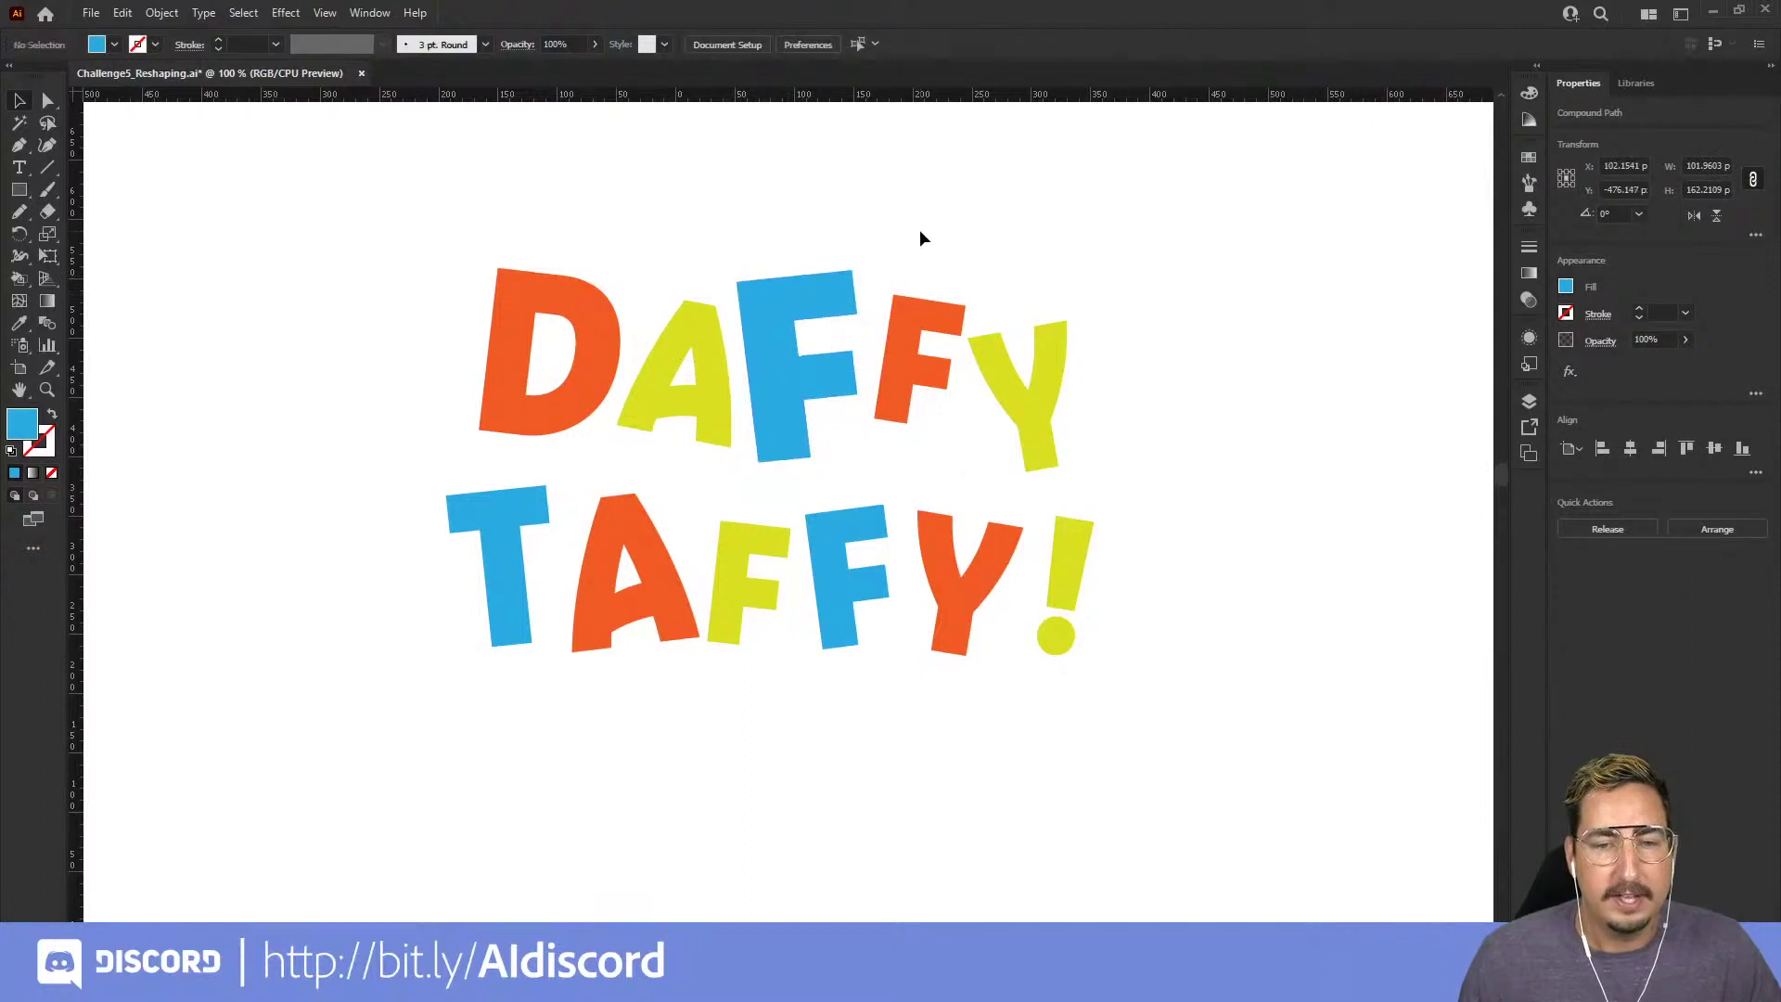
- Raise the top edge of the orange F in DAFFY to make the letter taller
{"action": "key", "text": "a"}
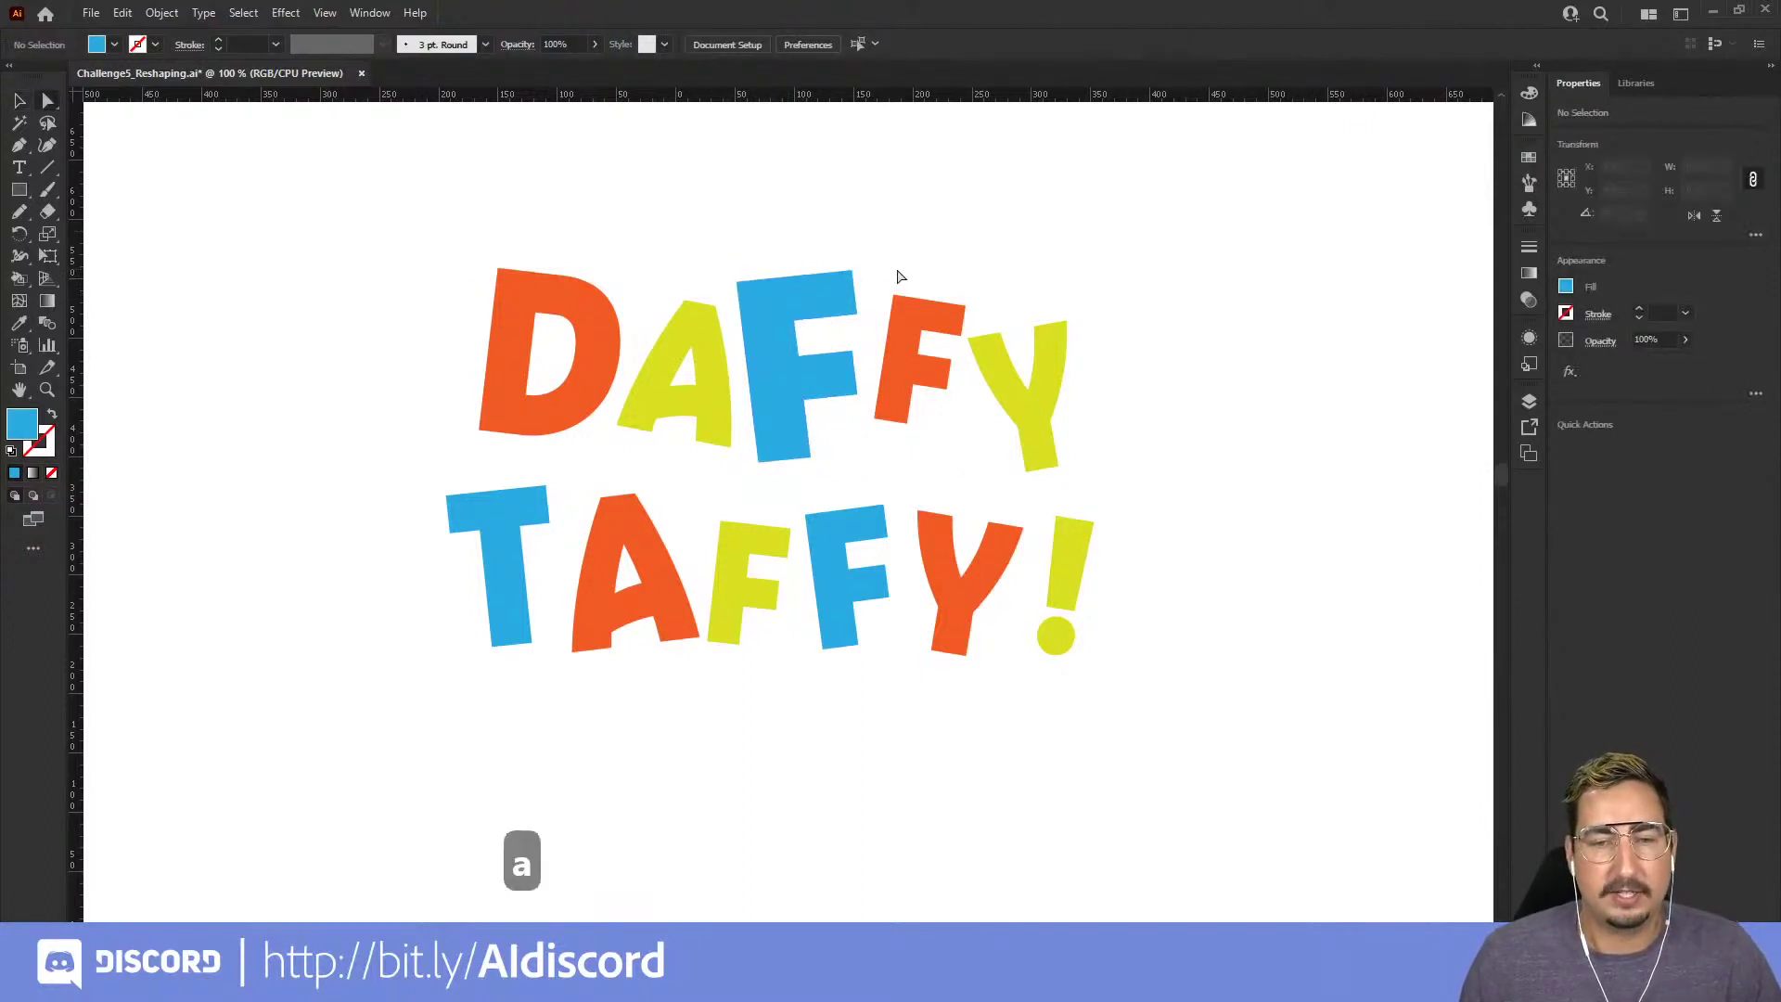
{"action": "left_click_drag", "start_coordinate": [895, 295], "coordinate": [970, 275]}
{"action": "left_click", "coordinate": [1005, 247]}
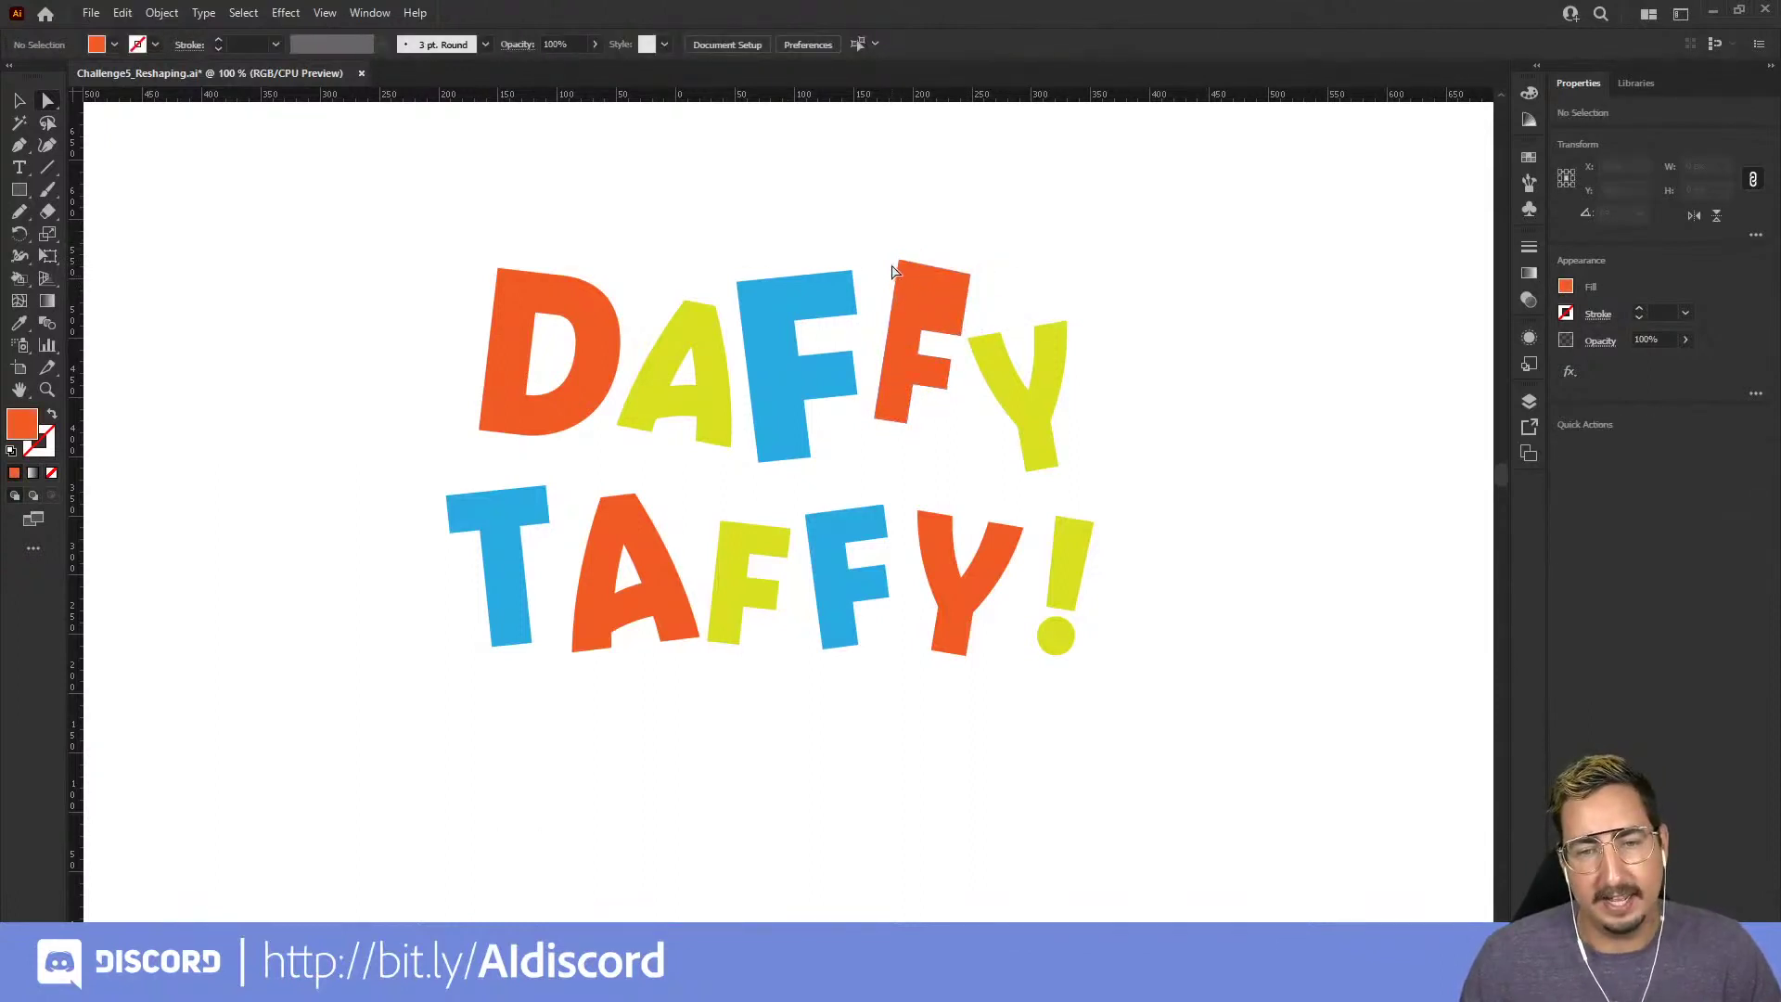
- Pull the outer anchor points of the orange Y's arms in TAFFY, left one up and right one down, and shorten the blue F's middle bar
{"action": "left_click_drag", "start_coordinate": [918, 509], "coordinate": [921, 485]}
{"action": "left_click_drag", "start_coordinate": [1022, 528], "coordinate": [1026, 543]}
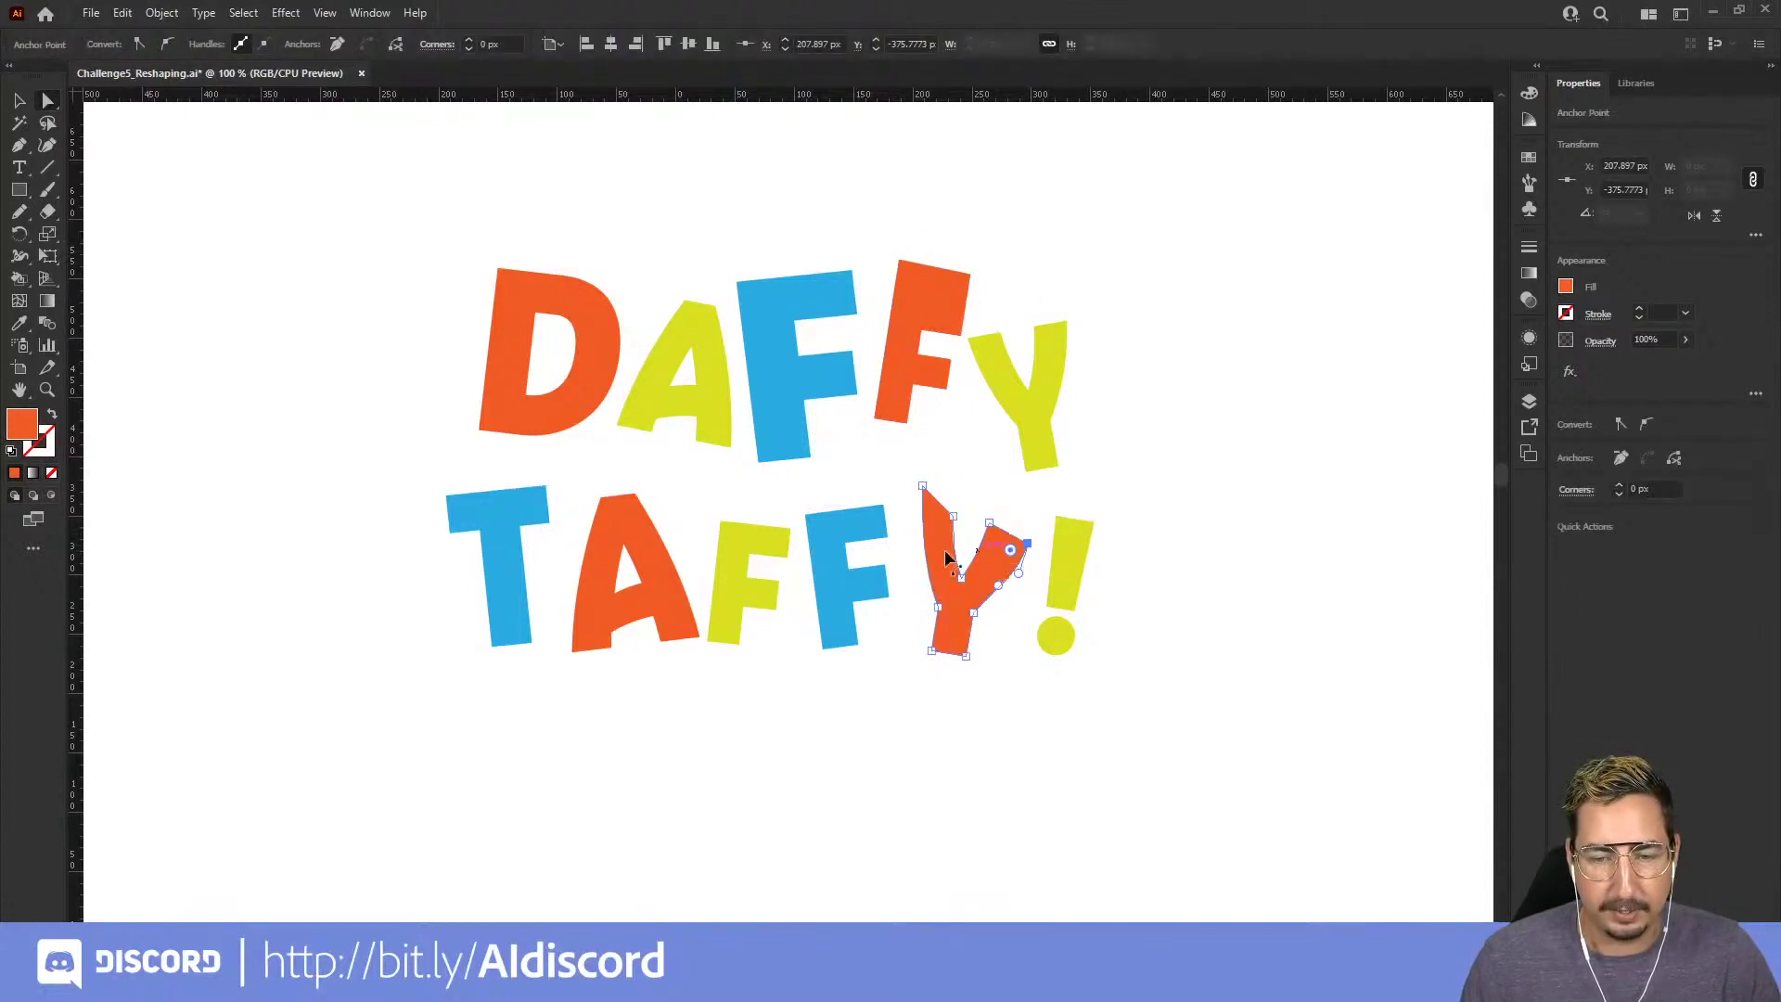
{"action": "left_click_drag", "start_coordinate": [886, 573], "coordinate": [875, 569]}
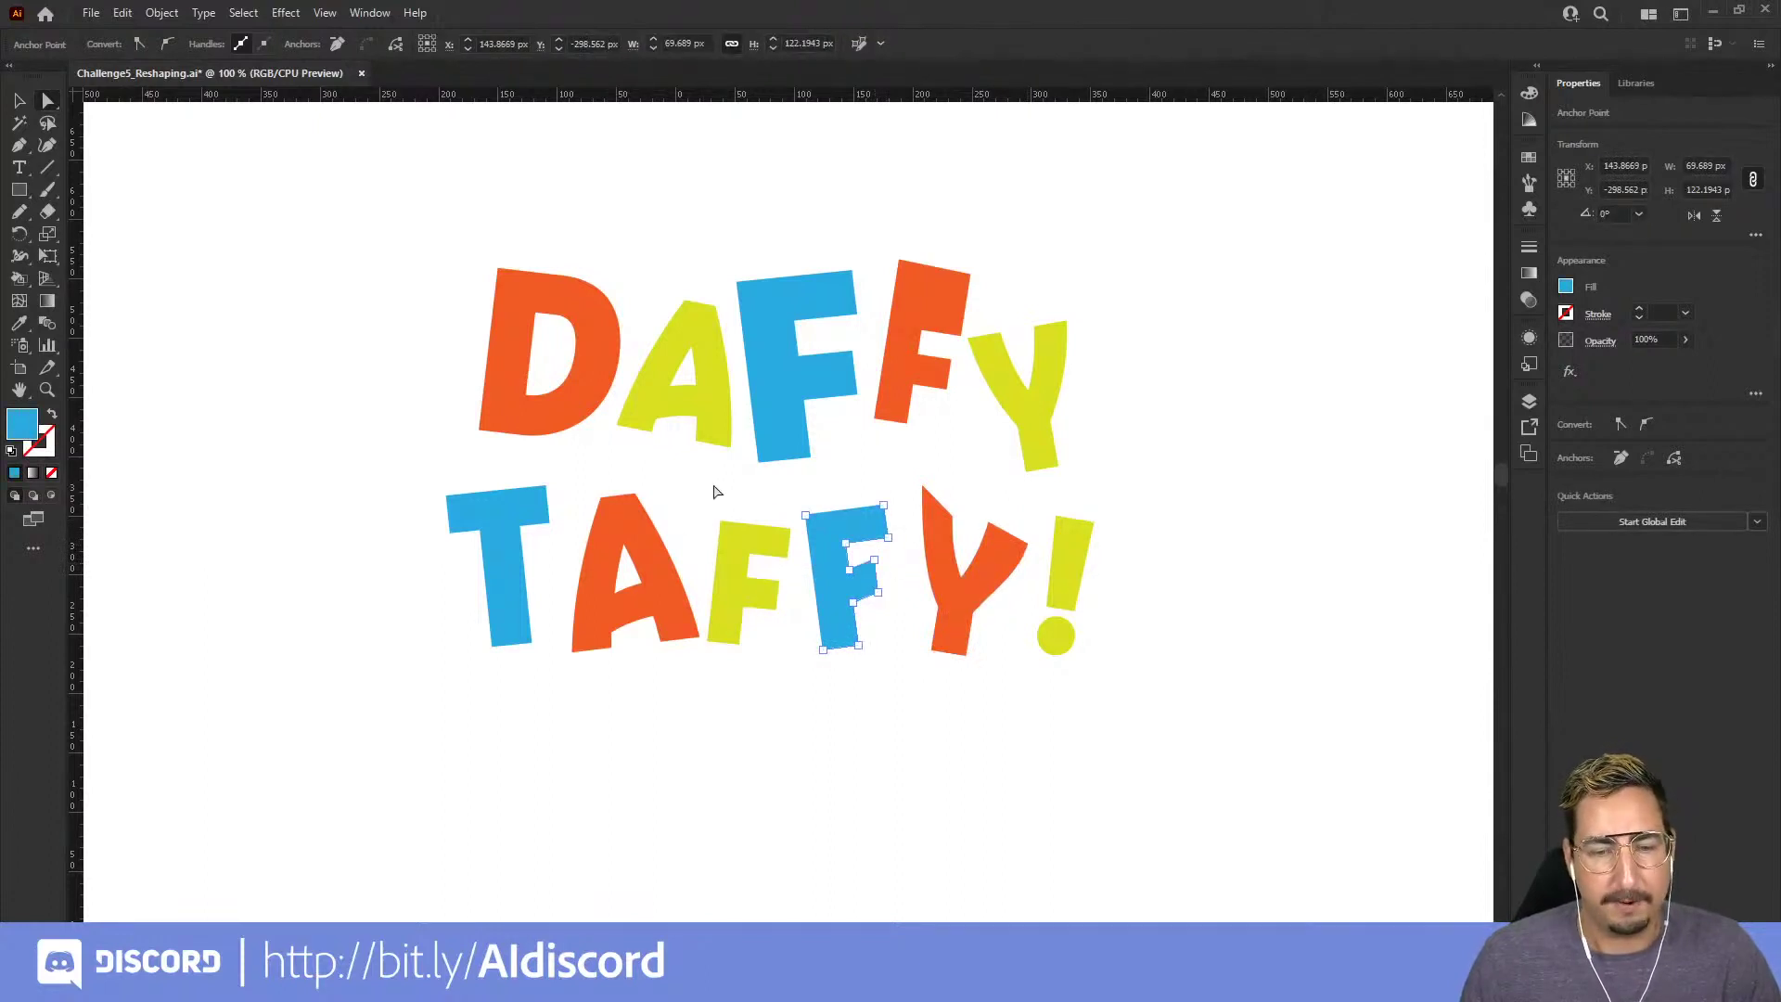
{"action": "left_click", "coordinate": [710, 489]}
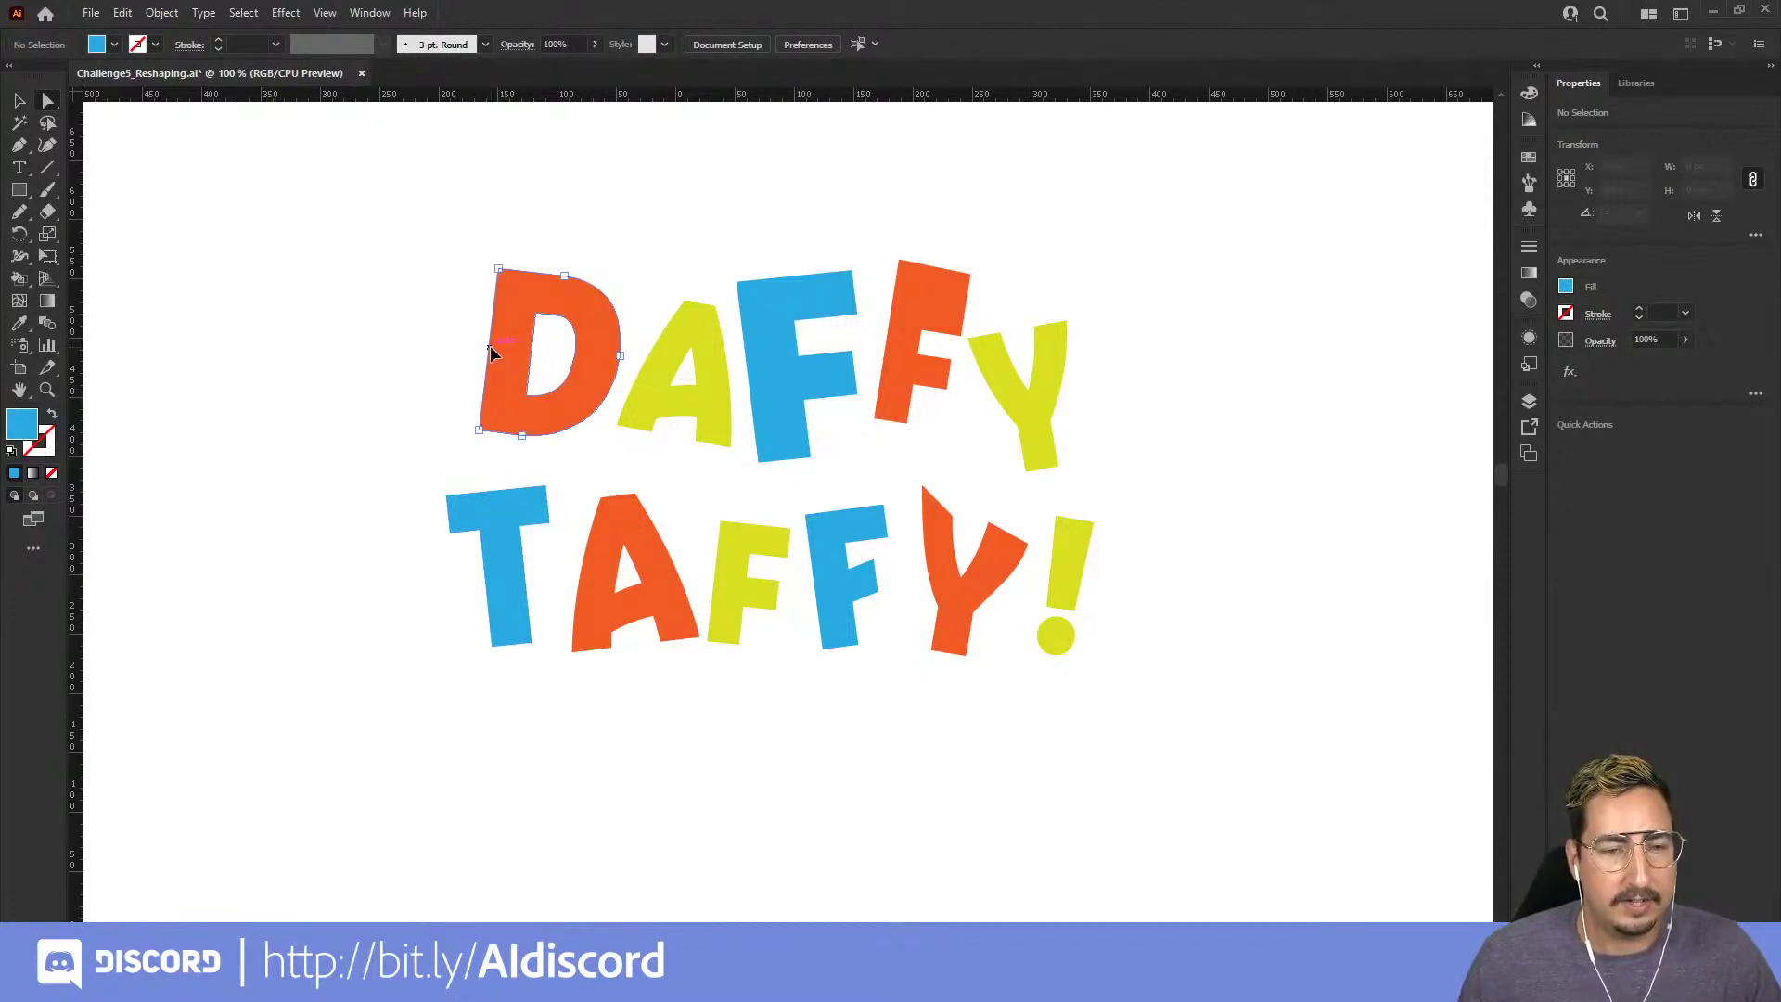
- Stretch the D's left edge outward and upward, and raise the top of the A in DAFFY
{"action": "left_click_drag", "start_coordinate": [490, 351], "coordinate": [457, 334]}
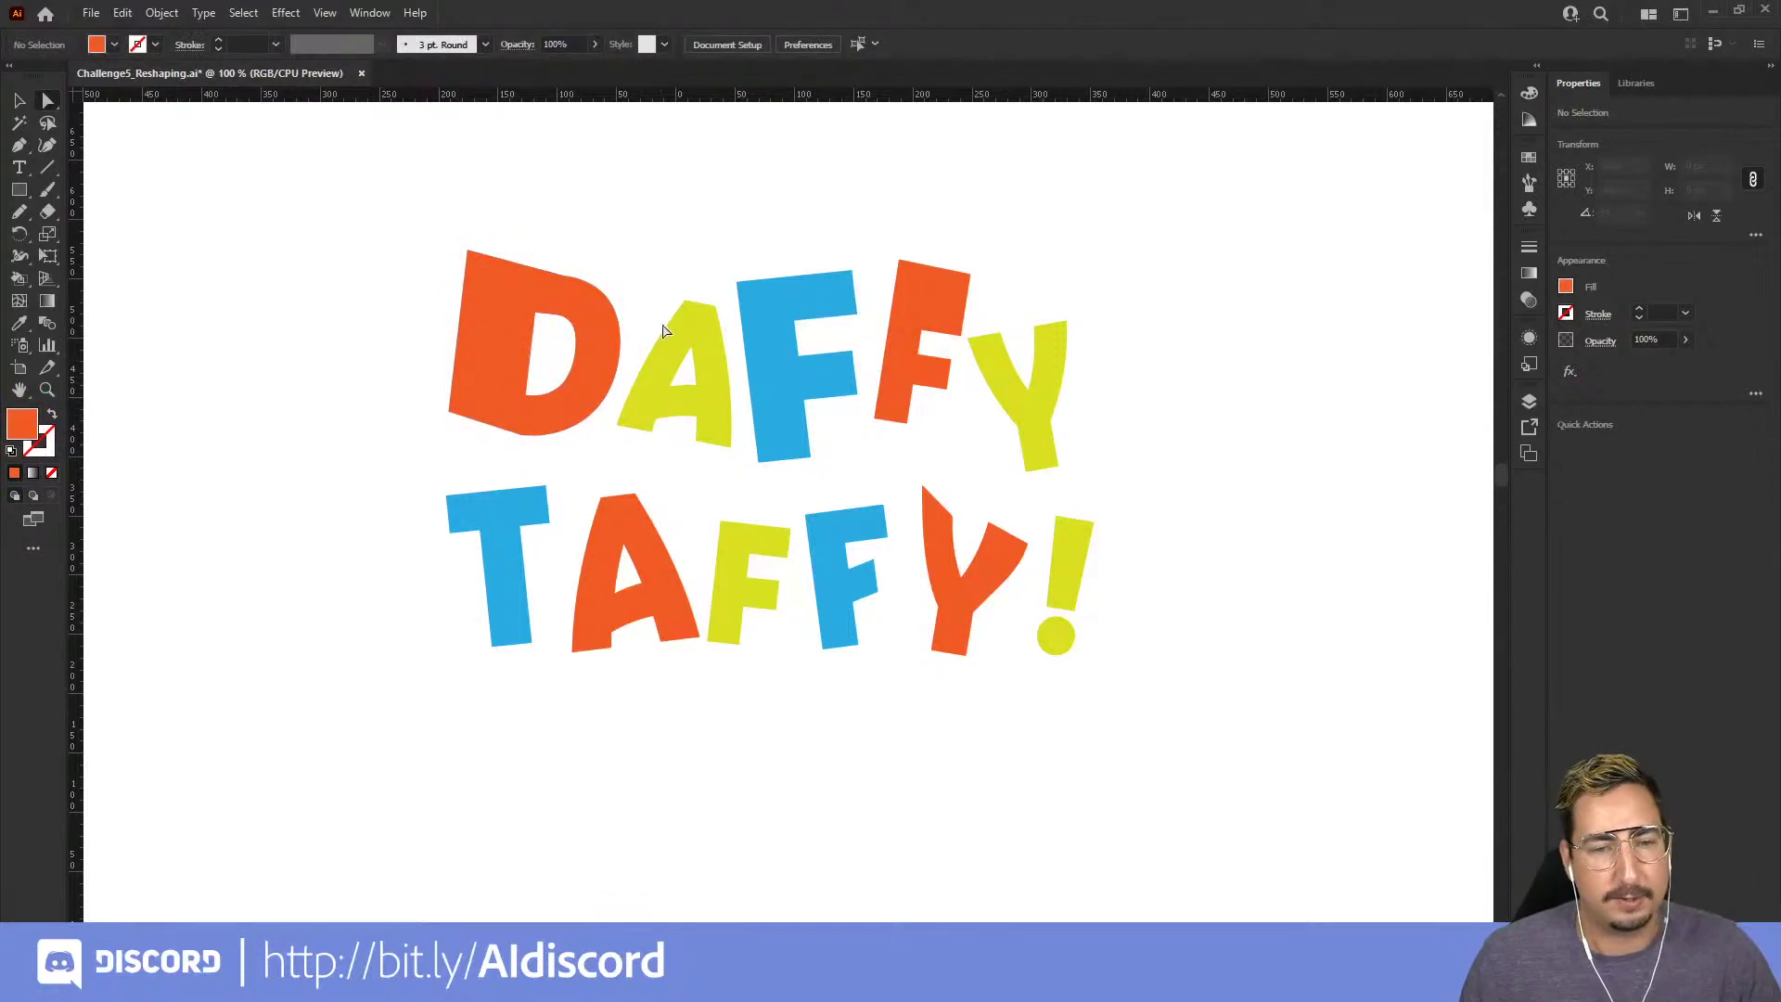
{"action": "left_click_drag", "start_coordinate": [700, 309], "coordinate": [710, 288]}
{"action": "left_click", "coordinate": [739, 219]}
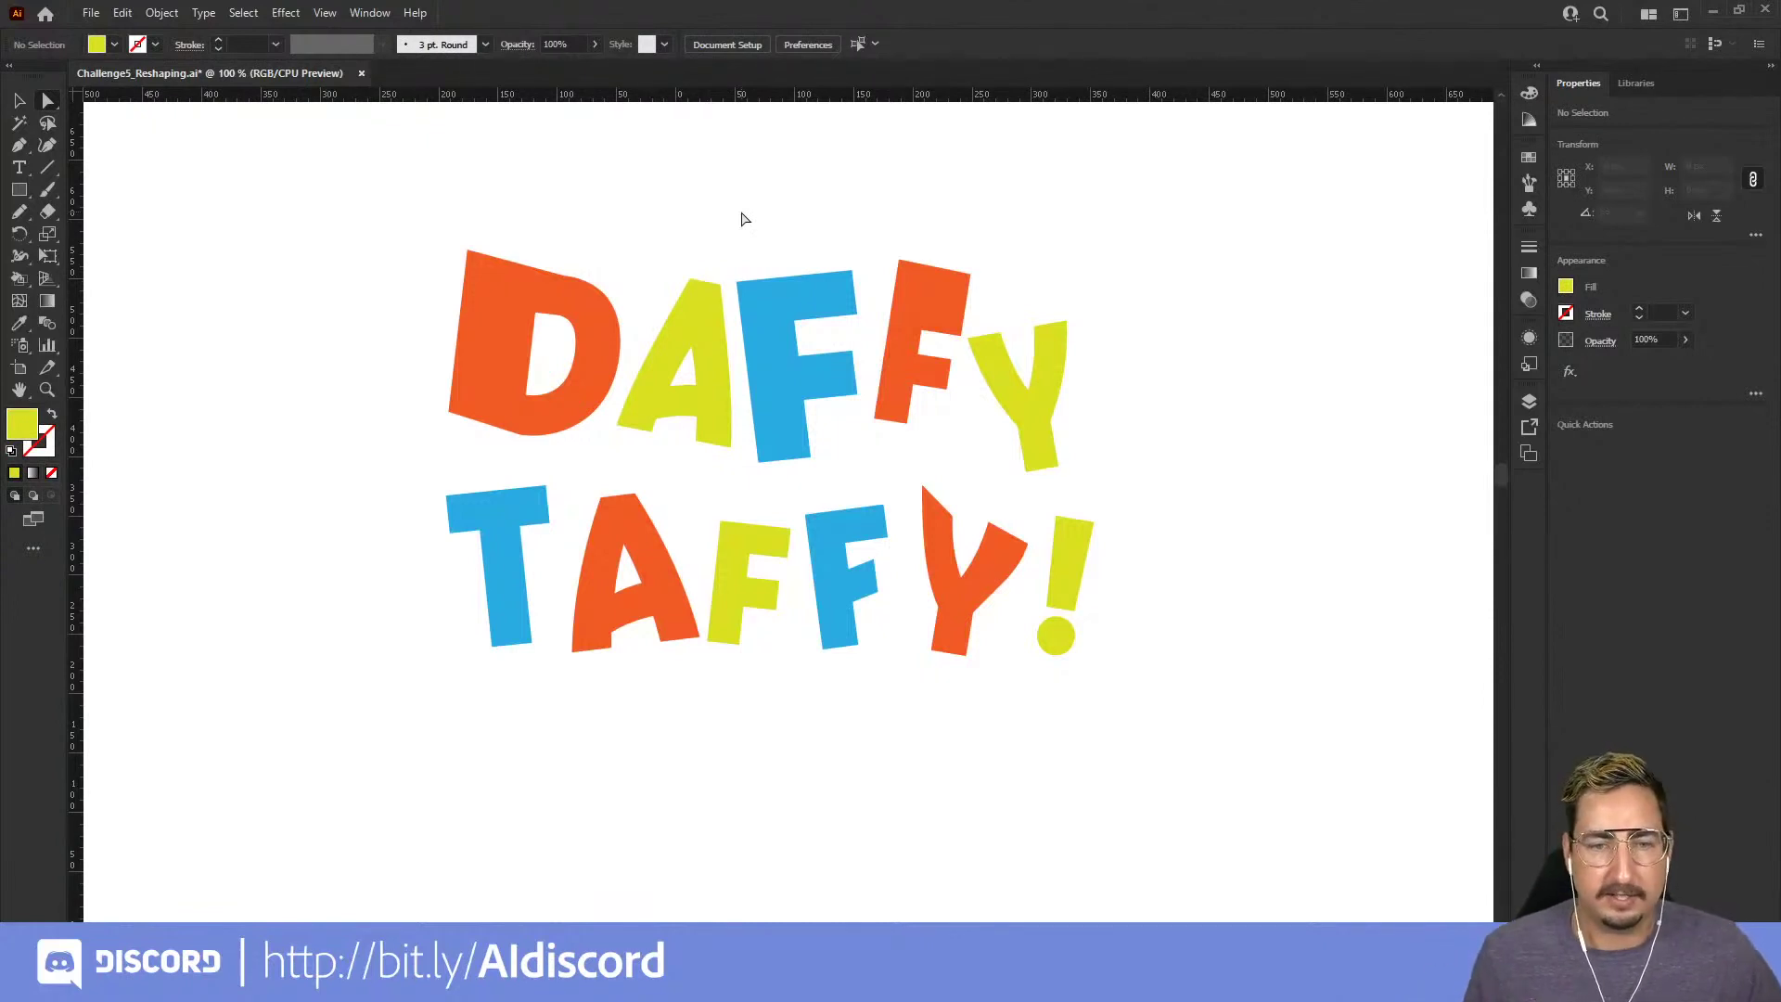
{"action": "key", "text": "z"}
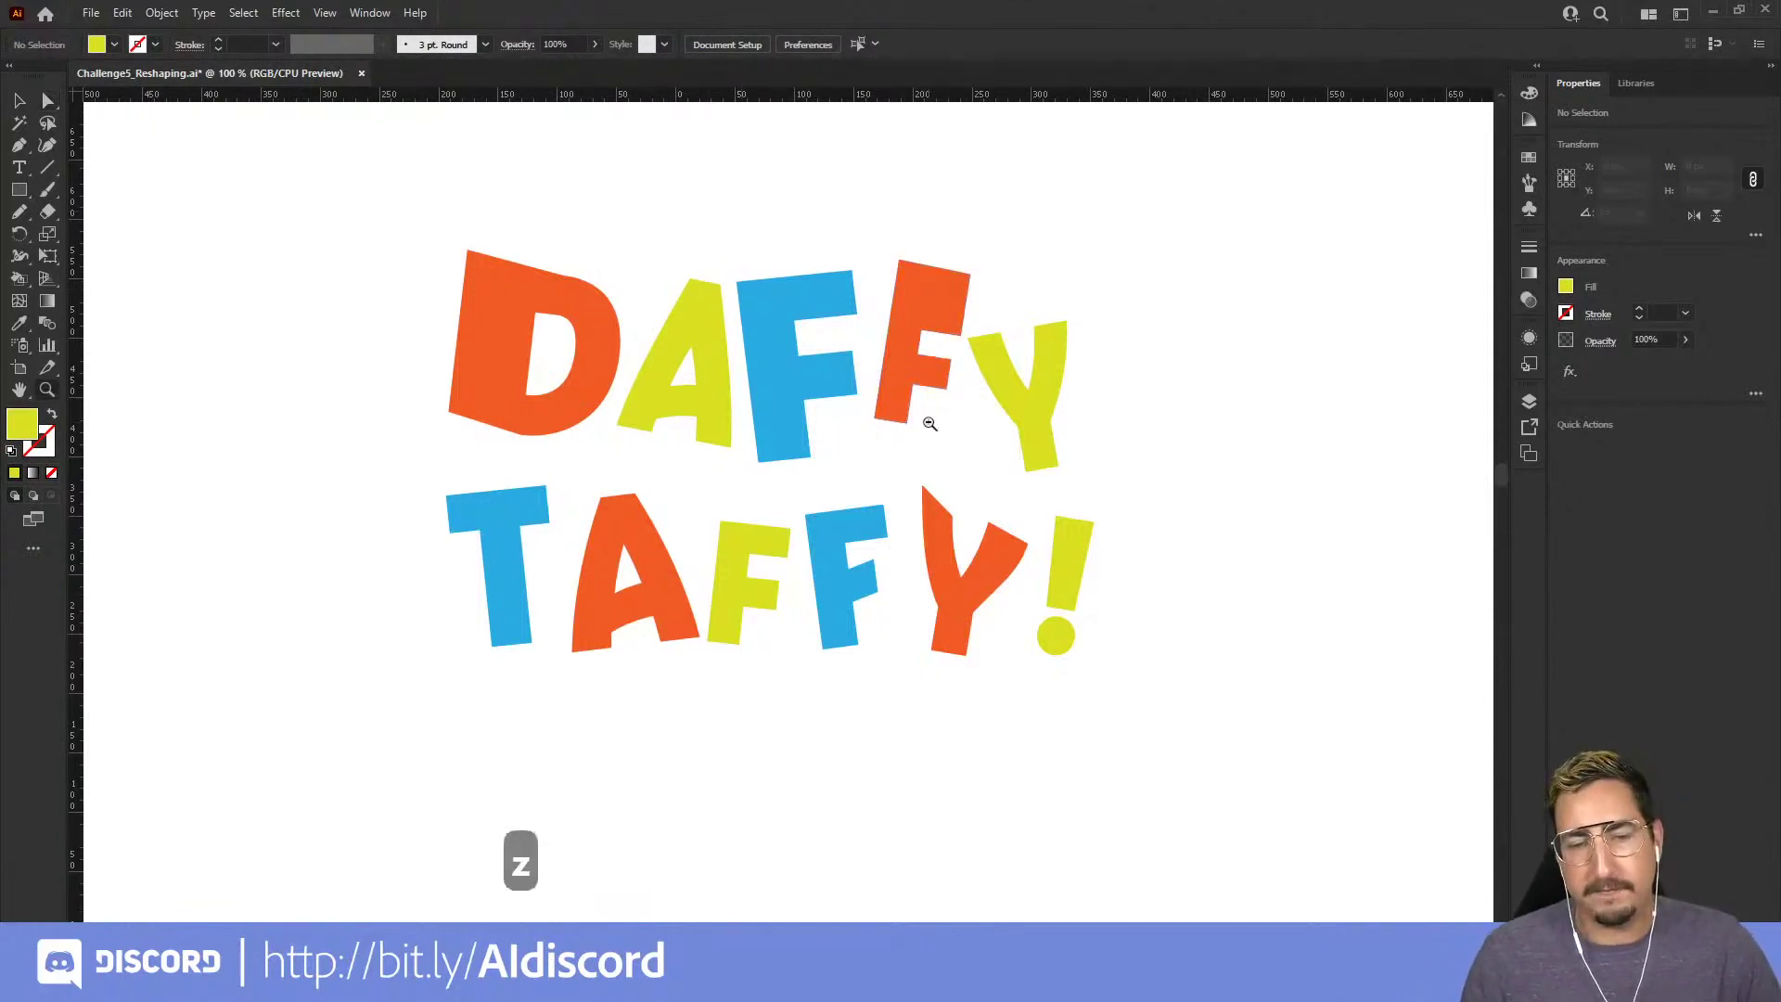
{"action": "left_click", "coordinate": [931, 428], "text": "alt"}
{"action": "left_click", "coordinate": [910, 603], "text": "alt"}
{"action": "left_click_drag", "start_coordinate": [912, 622], "coordinate": [614, 347]}
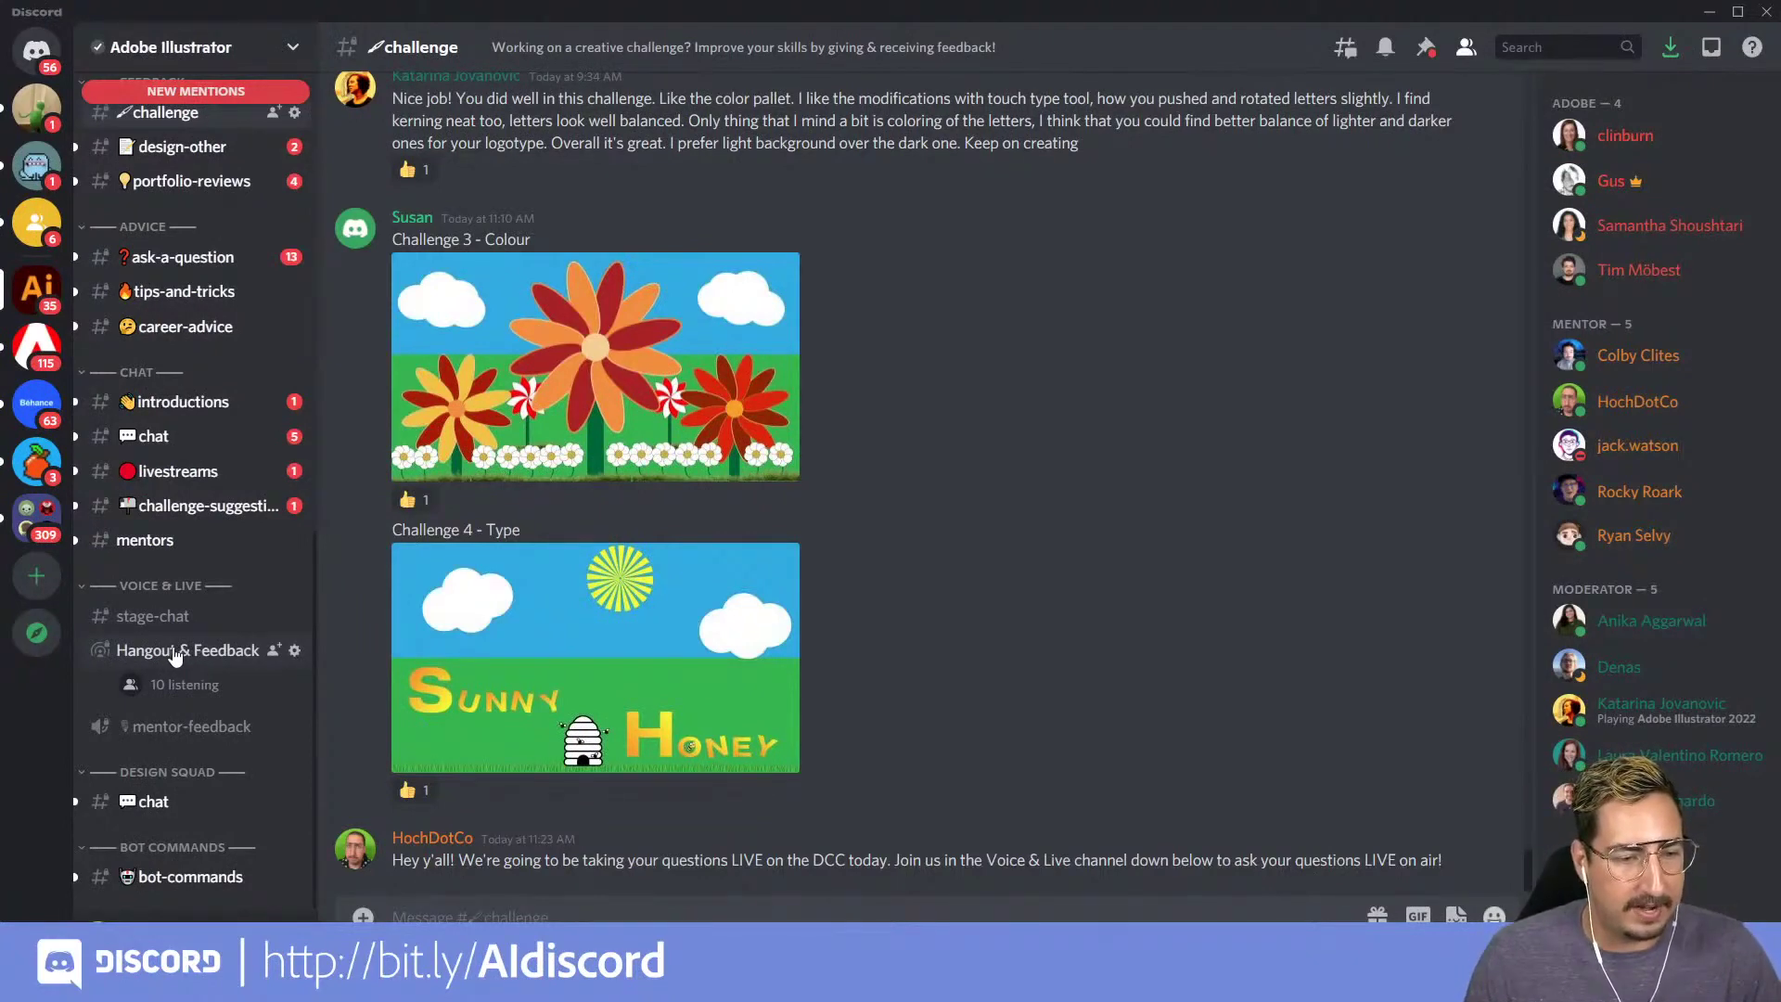
- In Discord, join the Hangout & Feedback stage, request to speak, and check the stage-chat channel before returning to the stage
{"action": "left_click", "coordinate": [174, 652]}
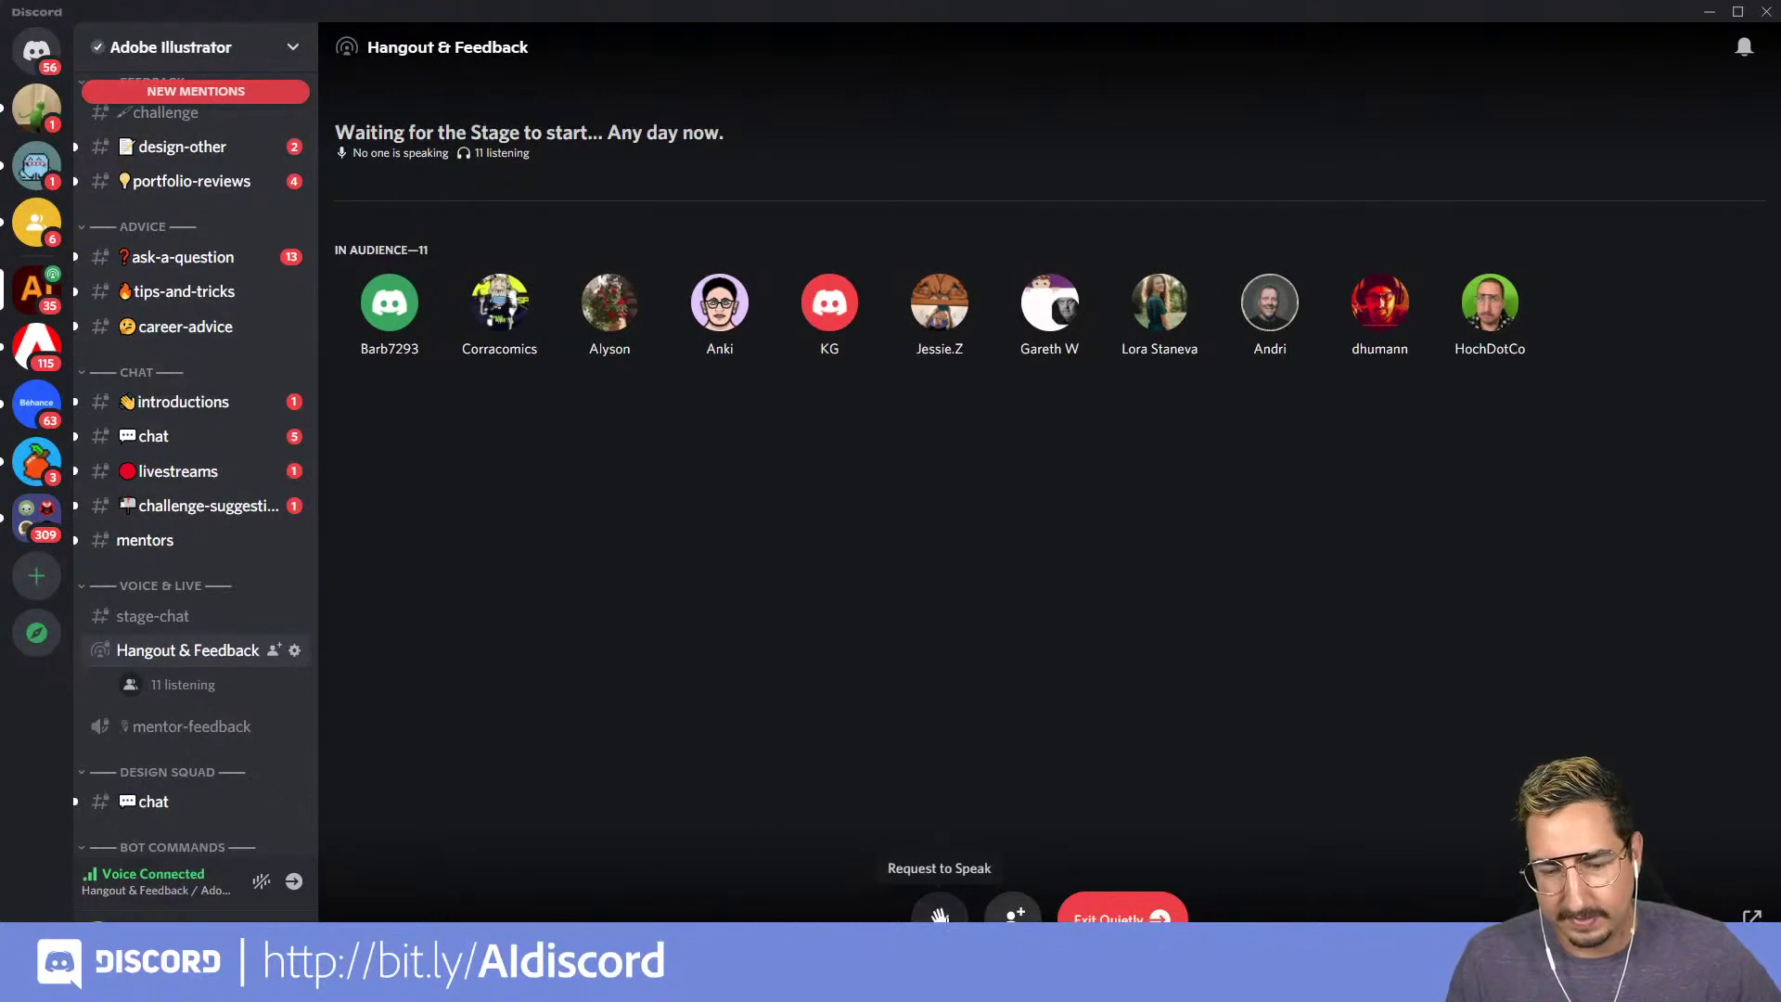
{"action": "left_click", "coordinate": [939, 915]}
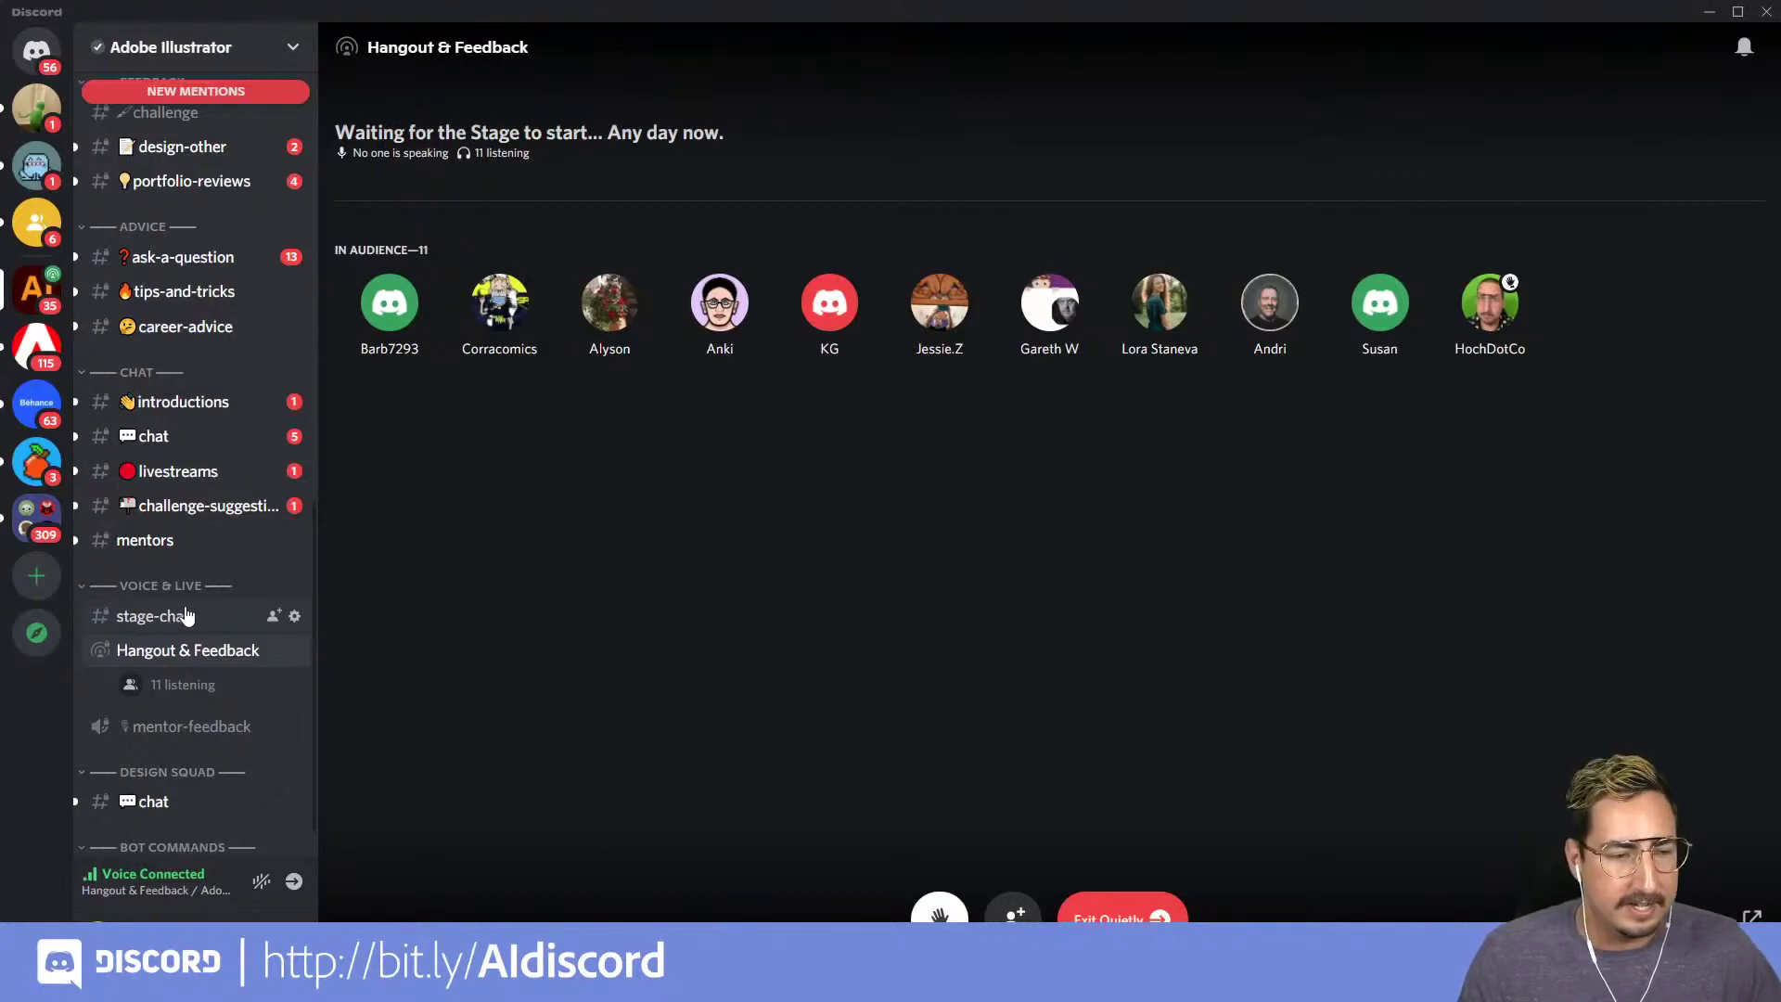
{"action": "left_click", "coordinate": [188, 619]}
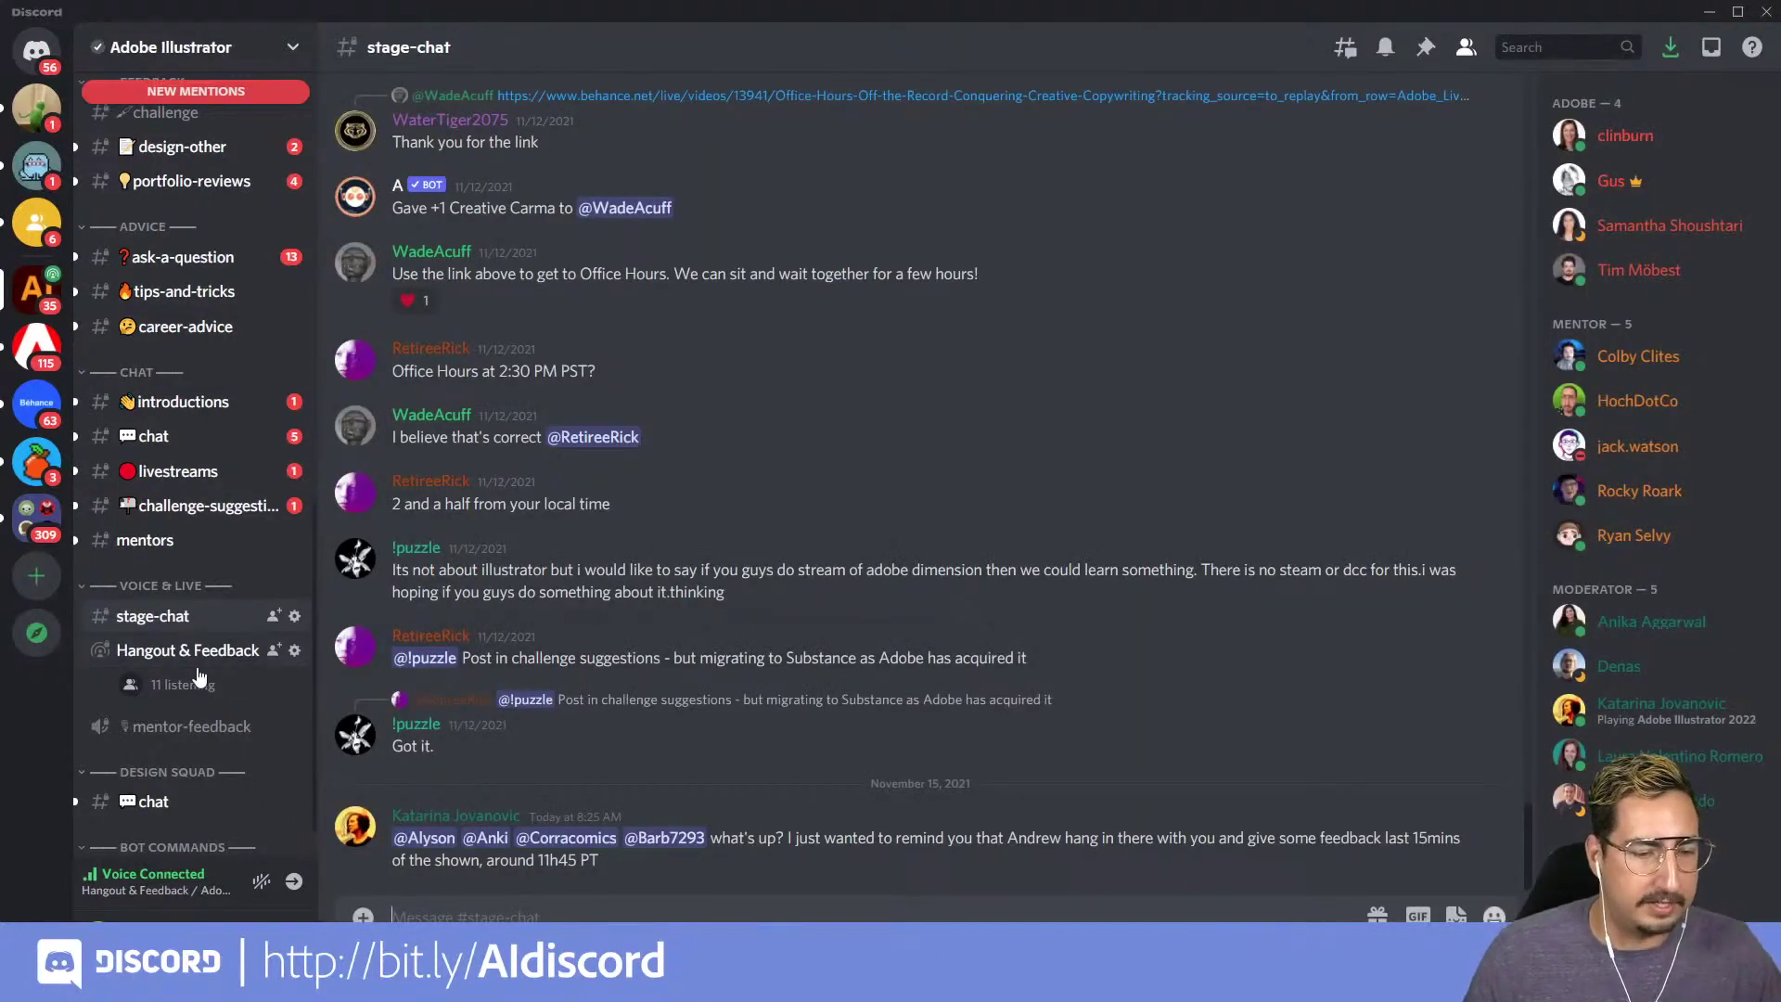
{"action": "left_click", "coordinate": [172, 653]}
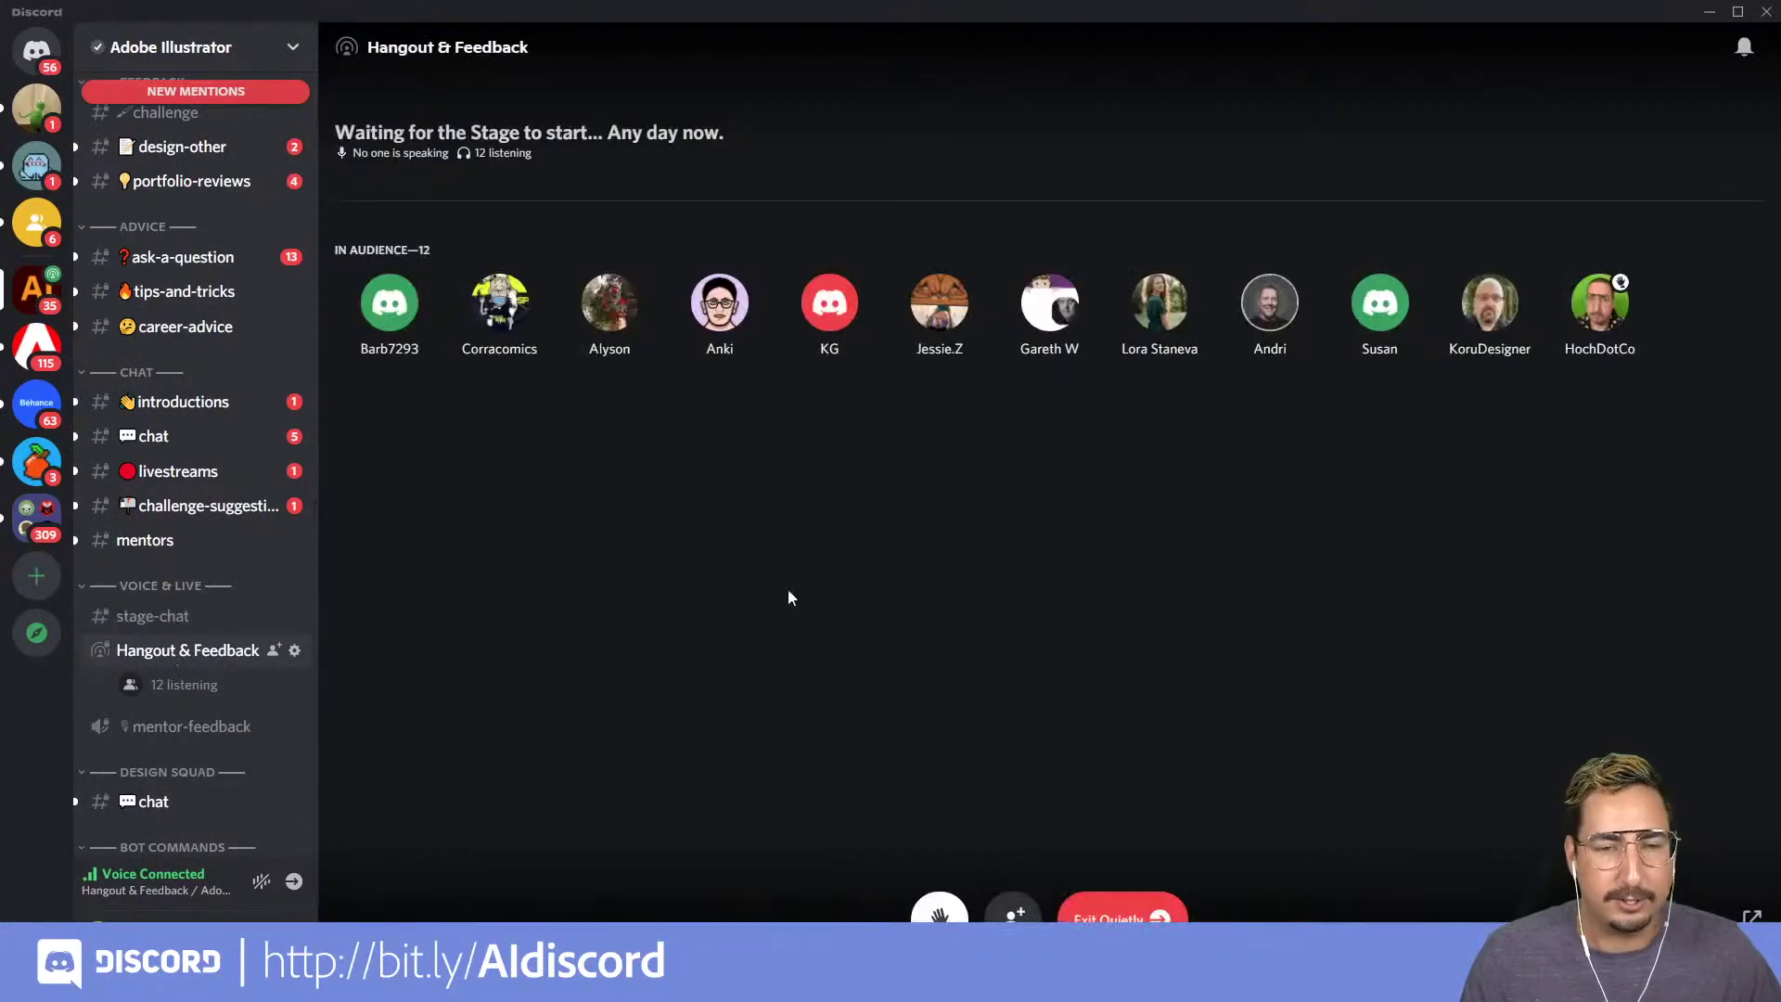